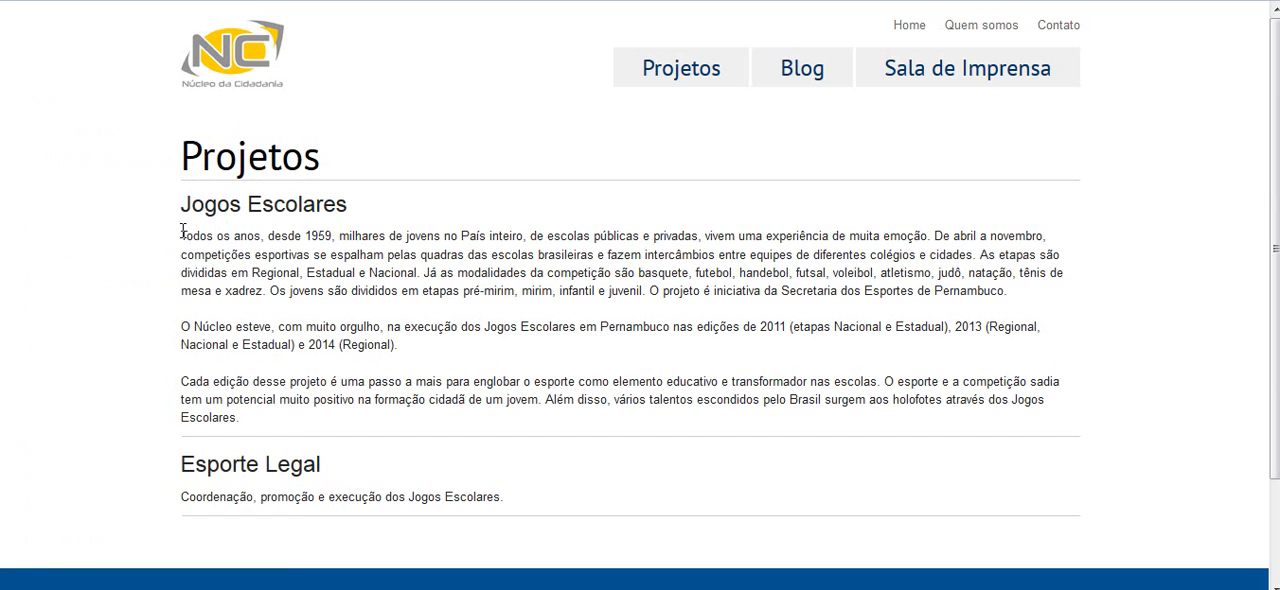
Examine the Jogos Escolares and Esporte Legal descriptions on the site's Projetos page
left_click_drag(182, 236, 329, 416)
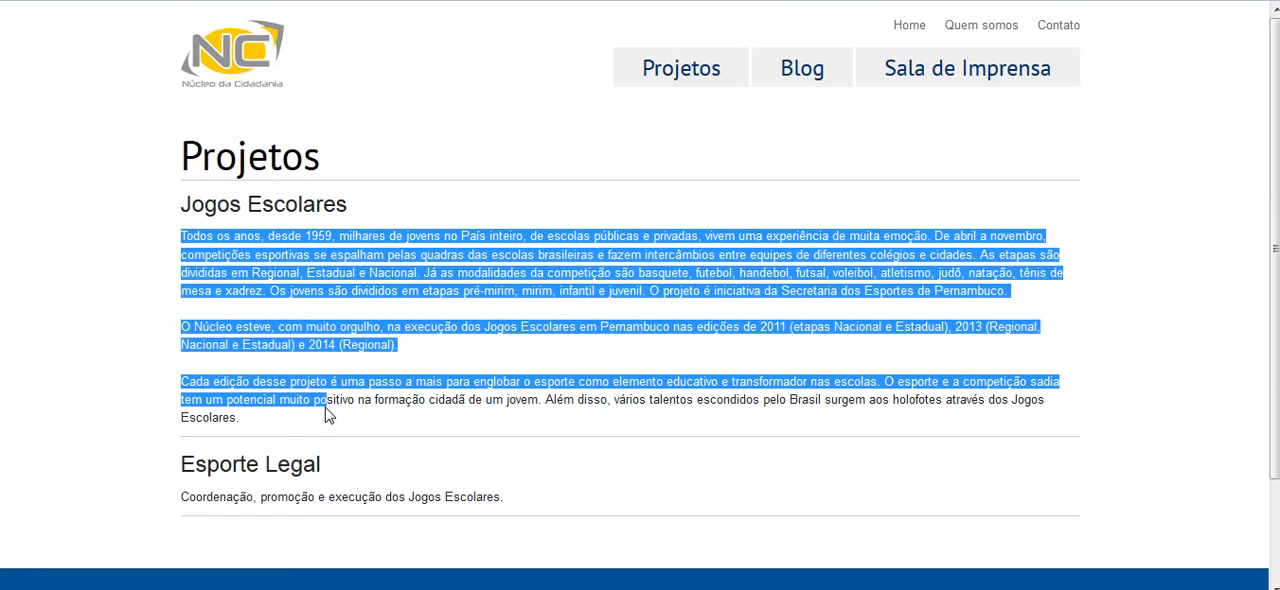
left_click(224, 467)
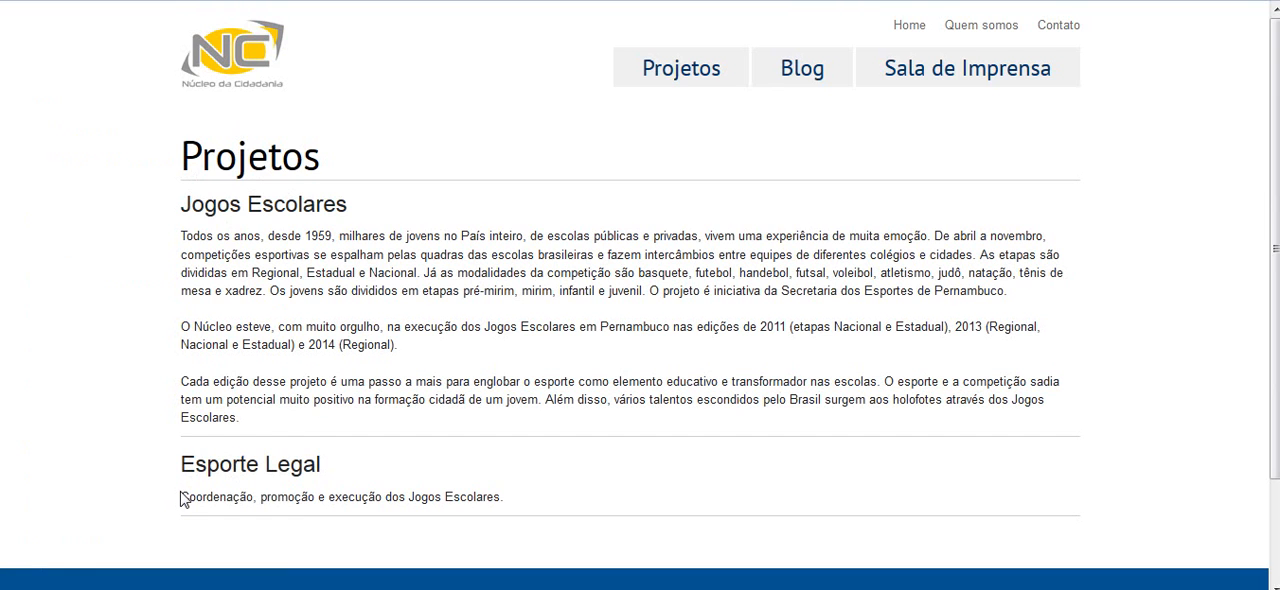
left_click_drag(180, 496, 528, 503)
left_click(528, 503)
Switch to the Joomla administration and open the Esporte Legal article category for editing
key("ctrl+Tab")
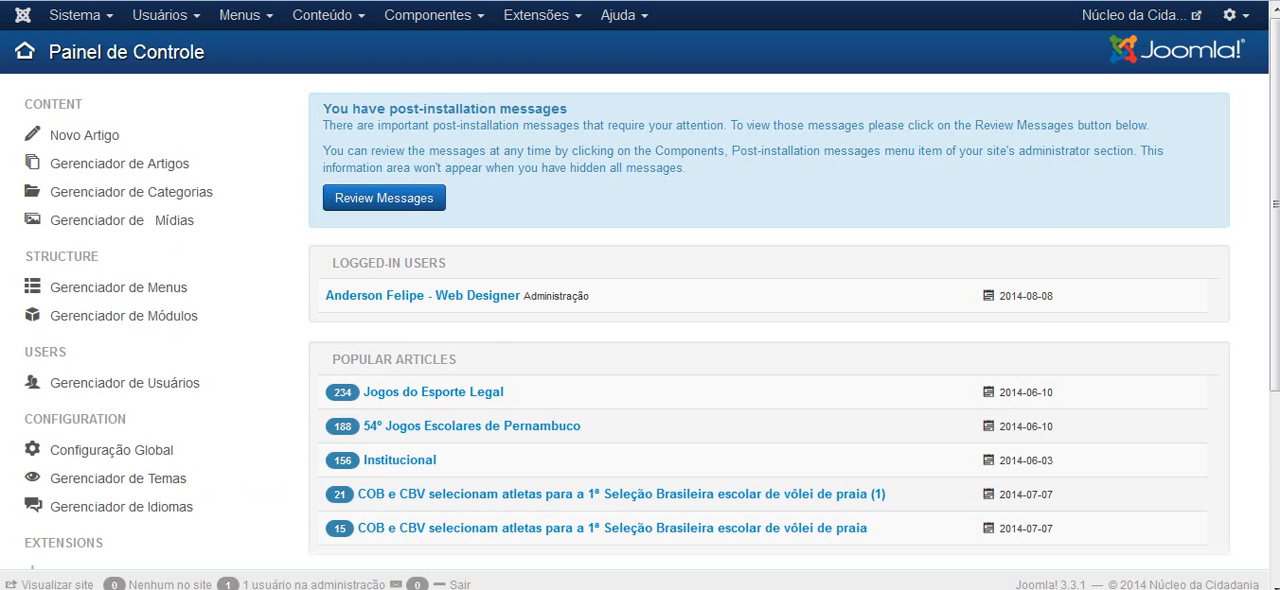
left_click(360, 24)
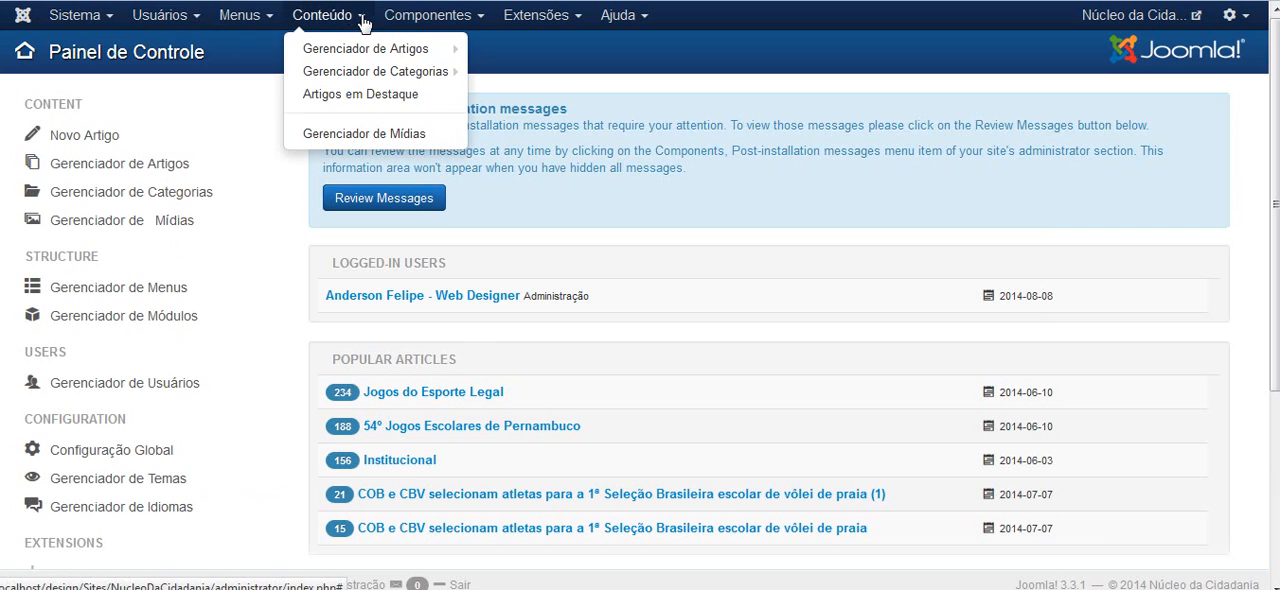
left_click(362, 78)
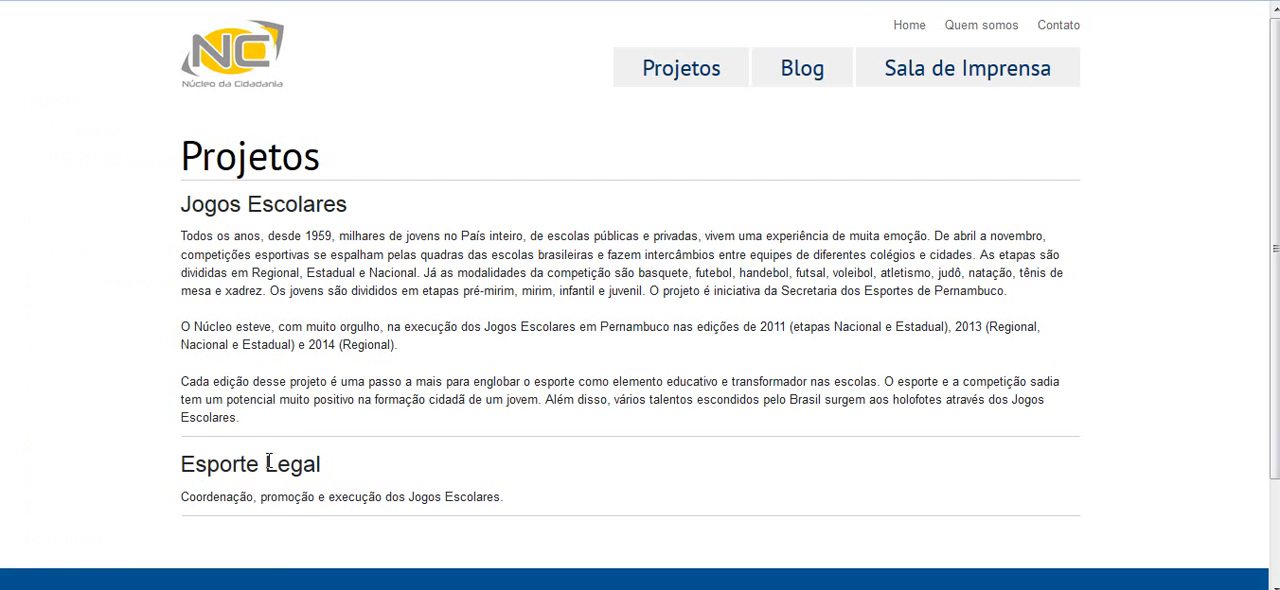
left_click_drag(184, 152, 330, 165)
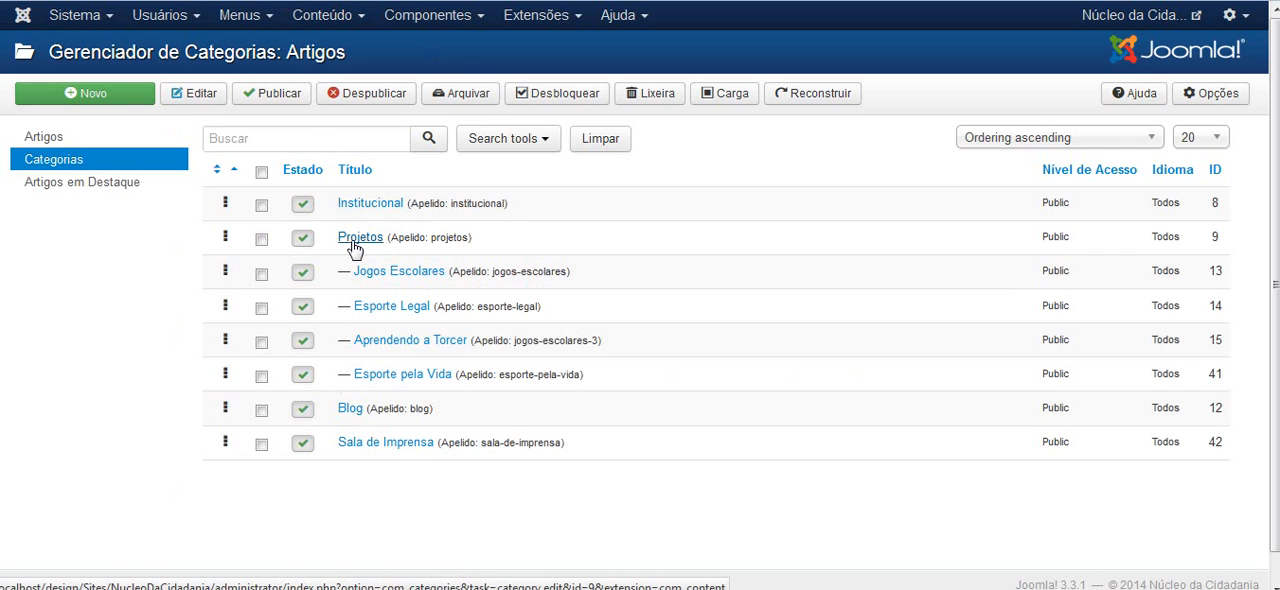
left_click(389, 310)
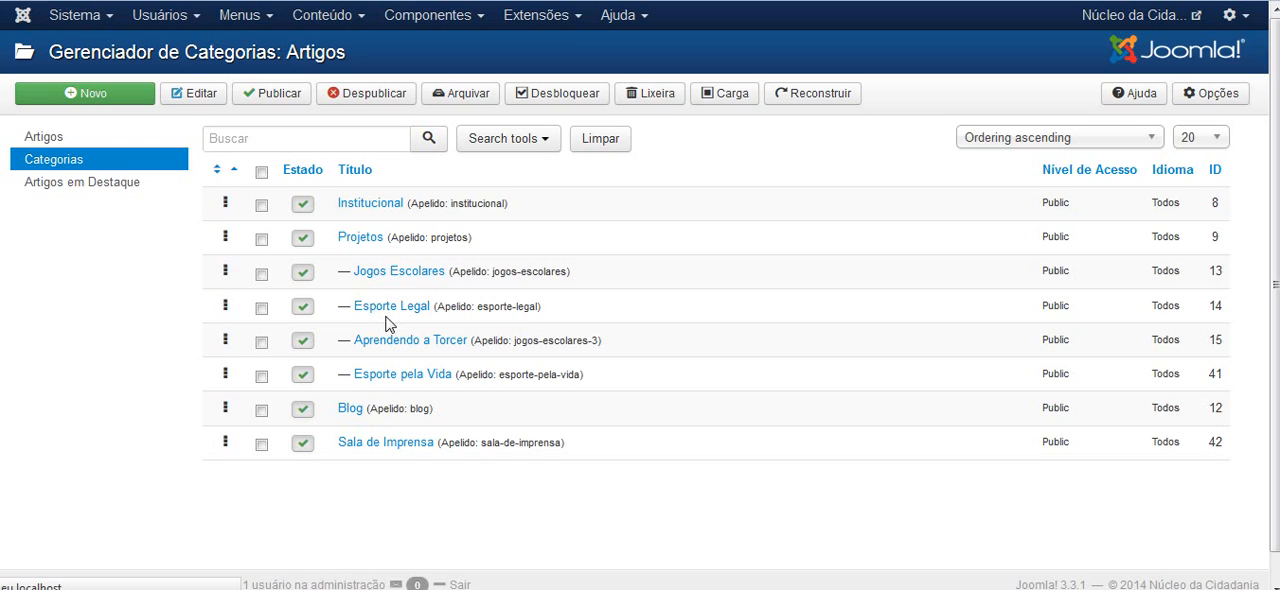
right_click(469, 264)
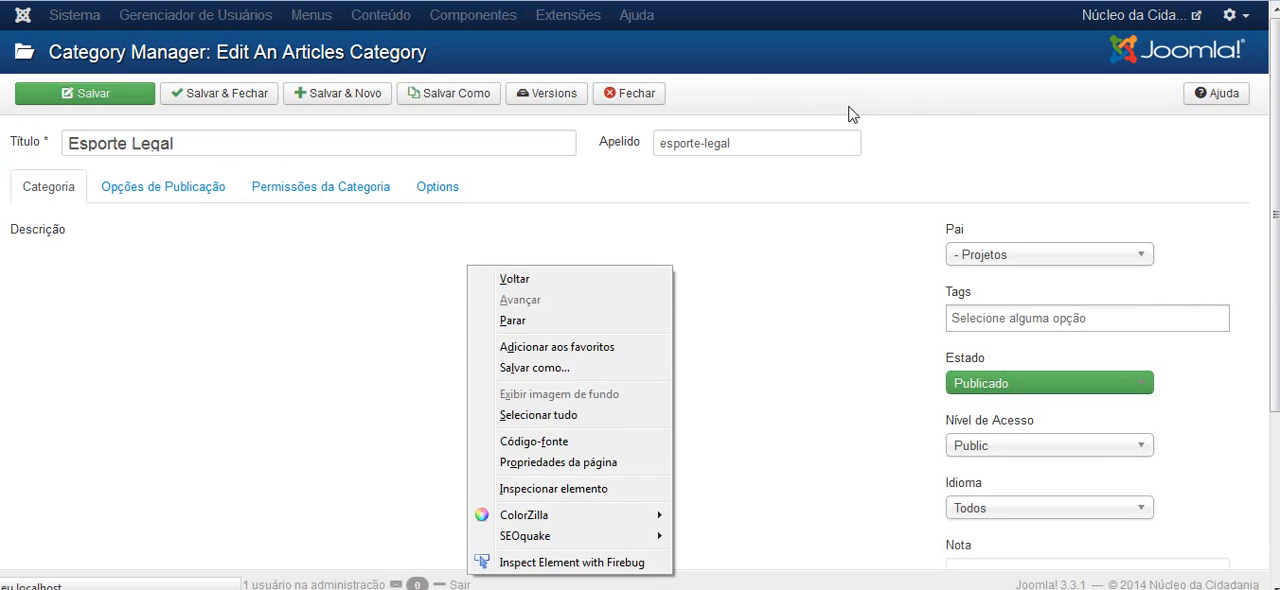
left_click(957, 122)
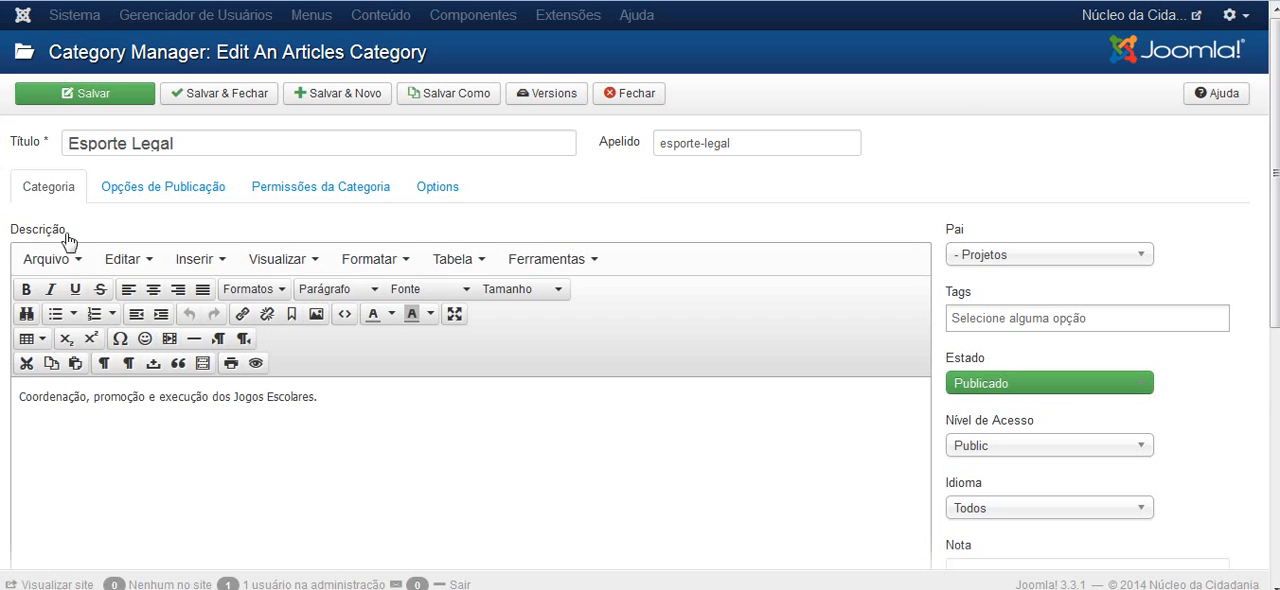
Append "Escrver o que quisewrfn sdknf dsjkf dsjkfdsakf" to the end of the Esporte Legal category description
scroll(297, 386, "down", 2)
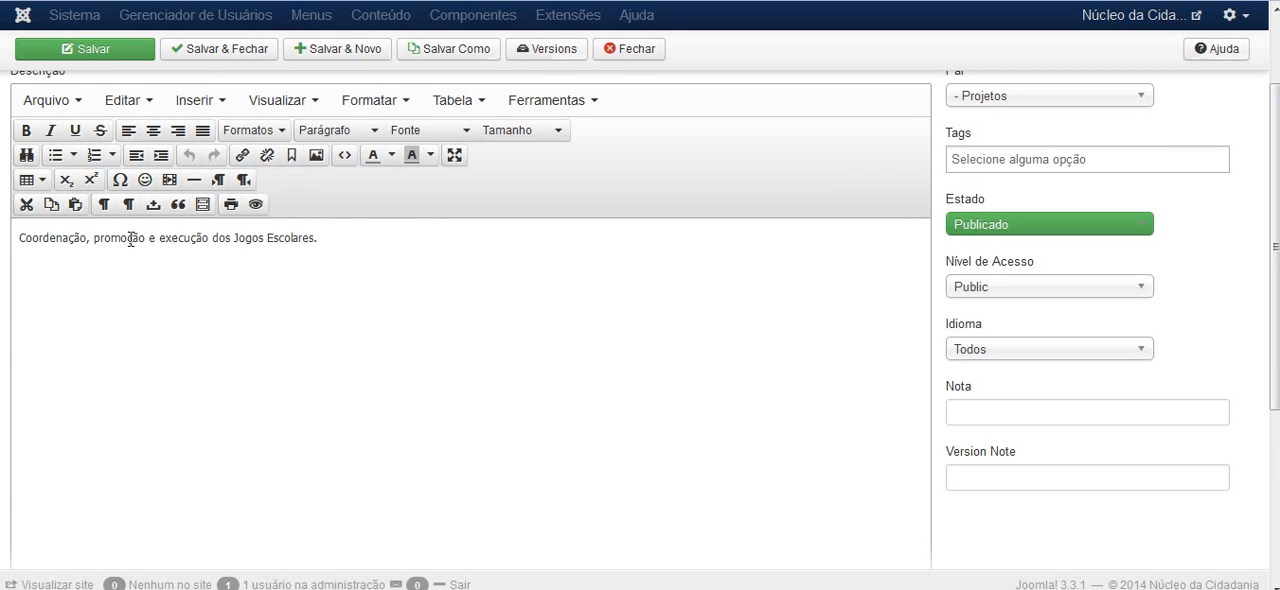
left_click(320, 238)
type("Escrver o que quisewrfn sdknf dsjkf dsjkfdsakf")
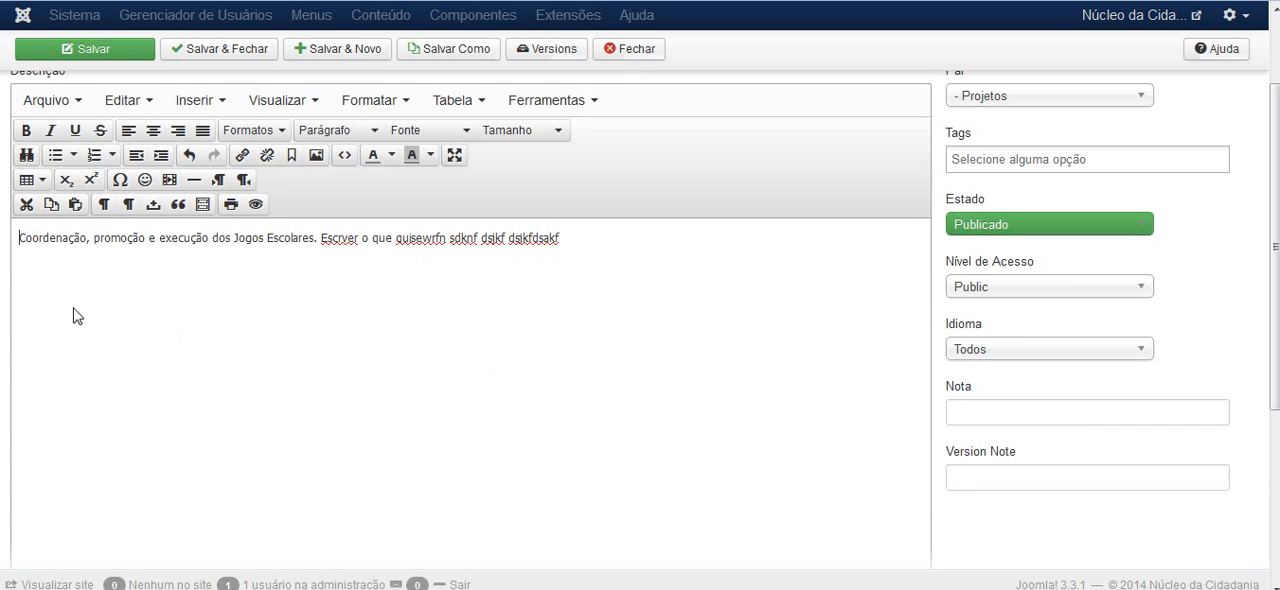
Insert futebol.jpg from the geral folder above the description text and save the category
scroll(1, 295, "down", 2)
scroll(1, 295, "down", 1)
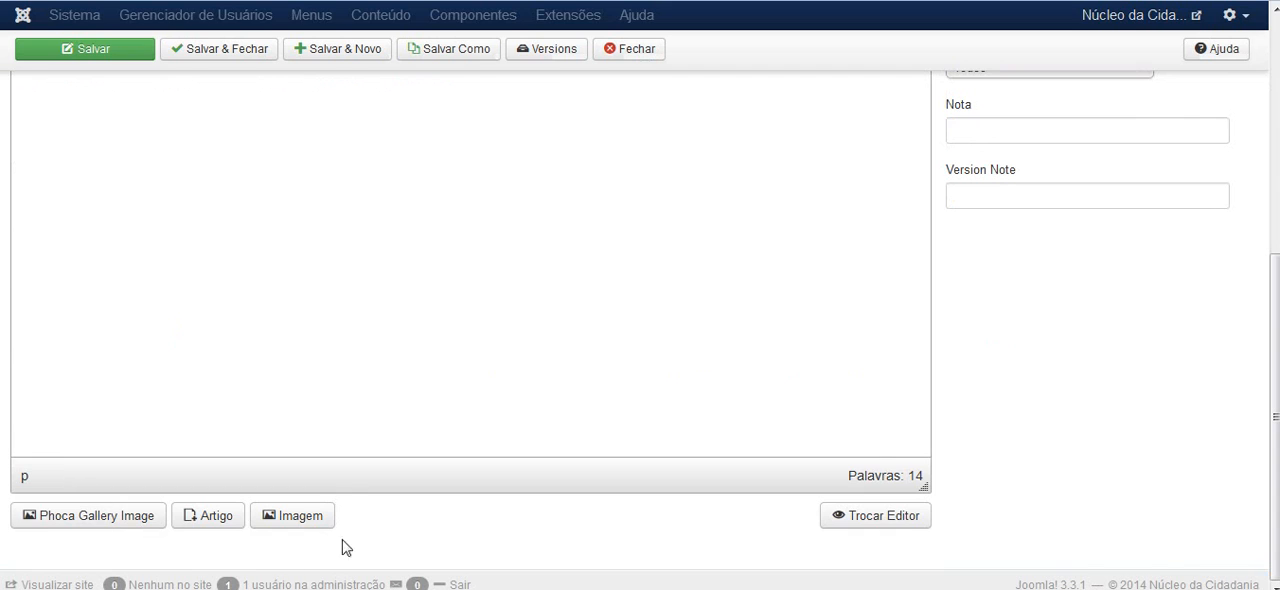
left_click(300, 516)
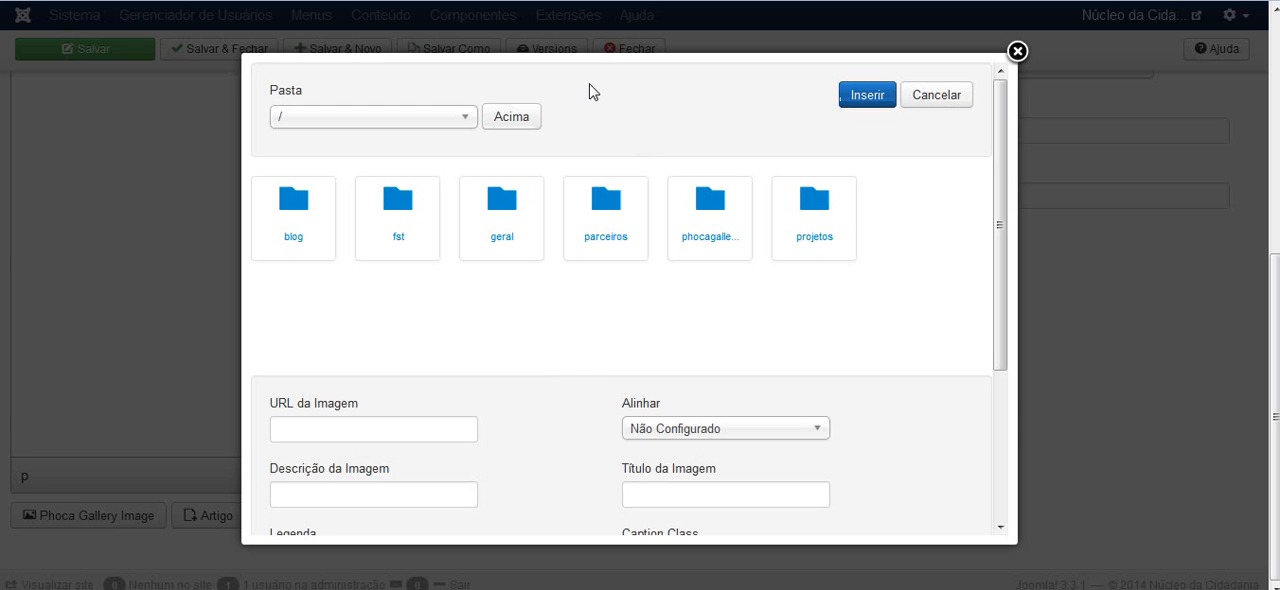
left_click(501, 212)
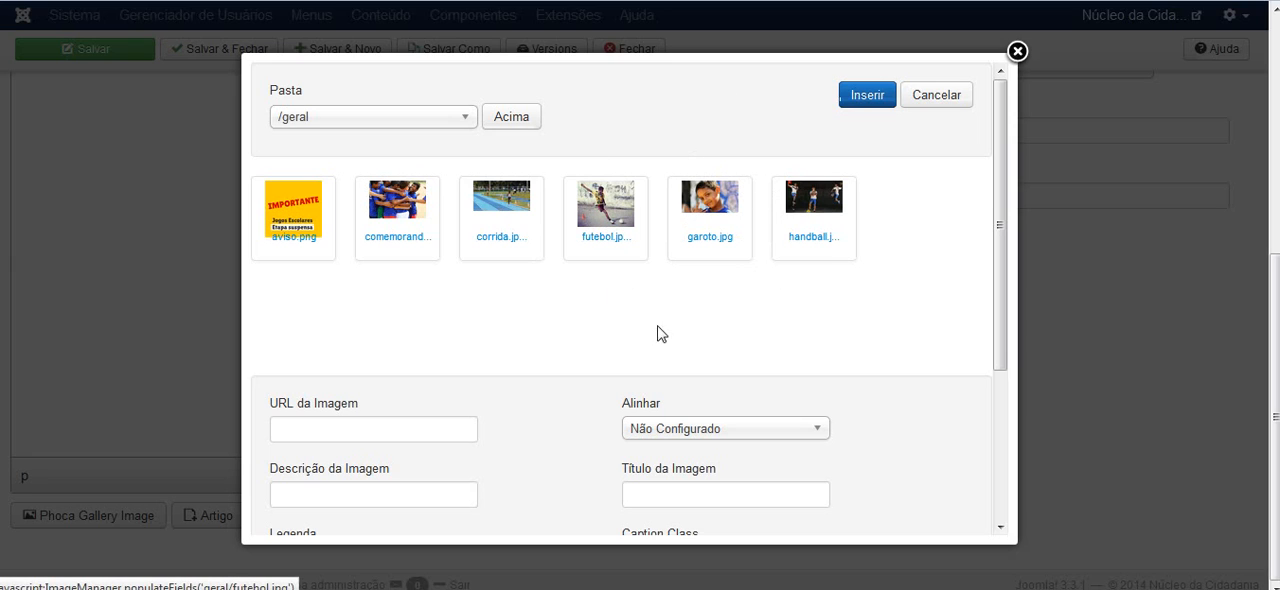
left_click(610, 205)
left_click_drag(446, 429, 269, 430)
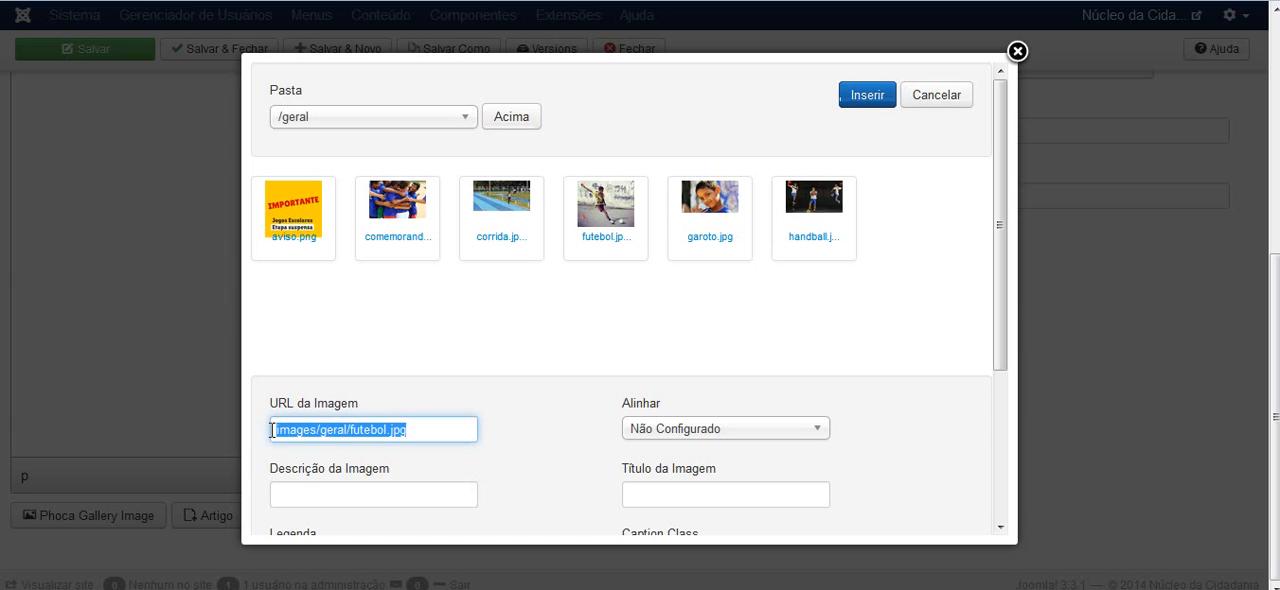
left_click(869, 95)
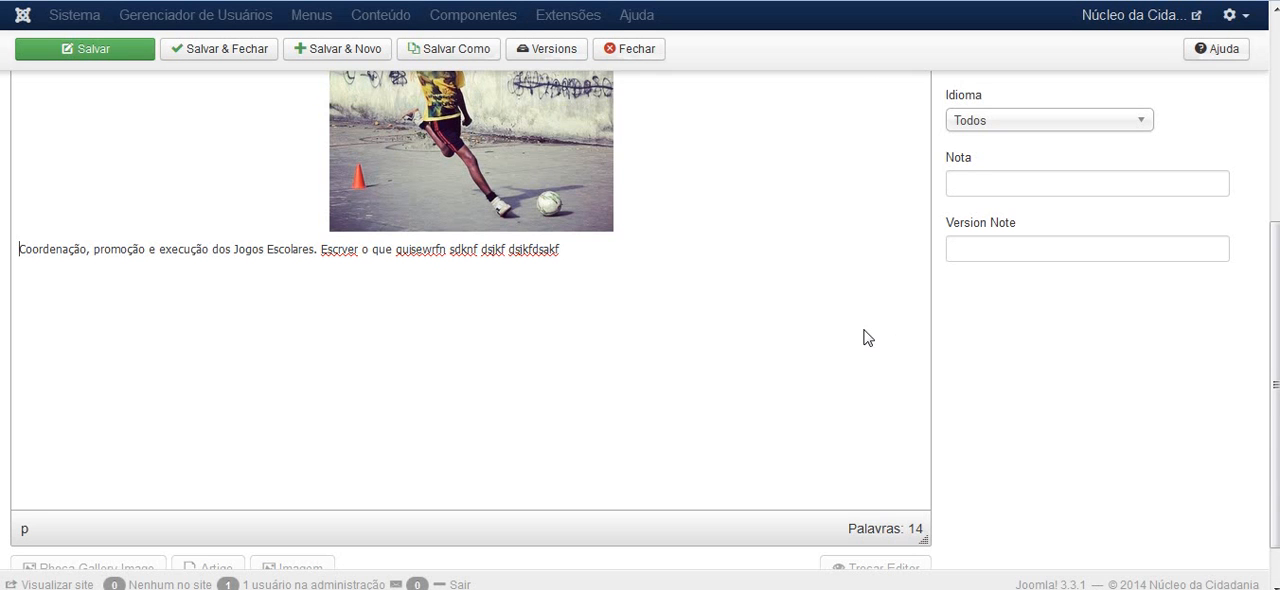
scroll(700, 250, "up", 2)
scroll(548, 172, "up", 1)
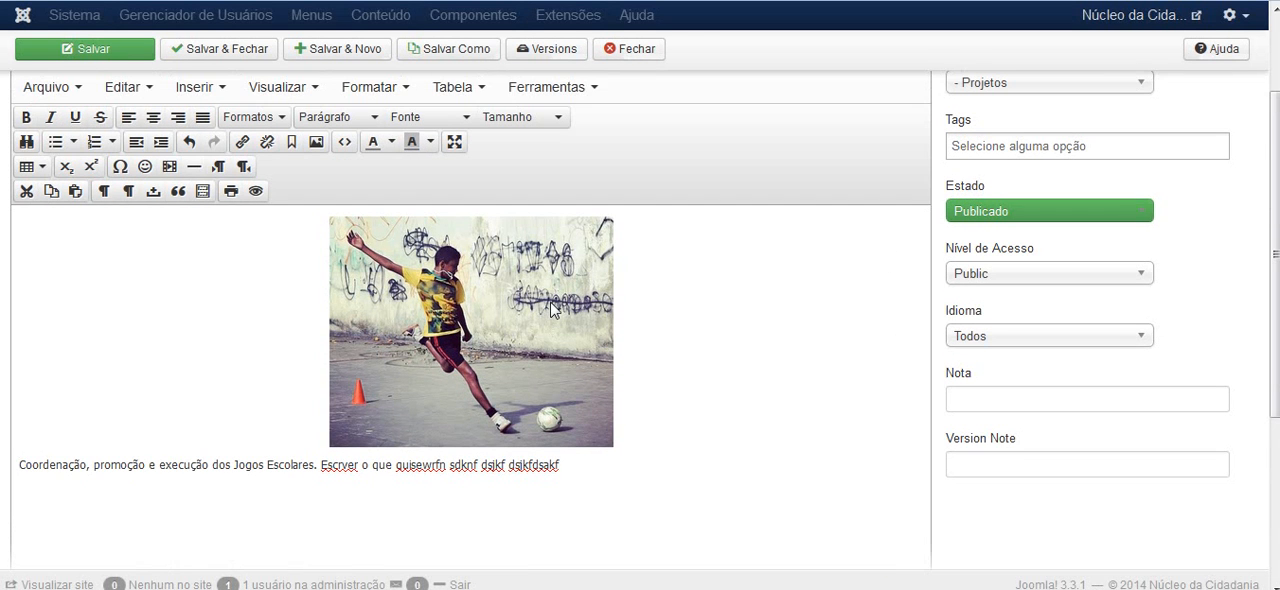
left_click(80, 50)
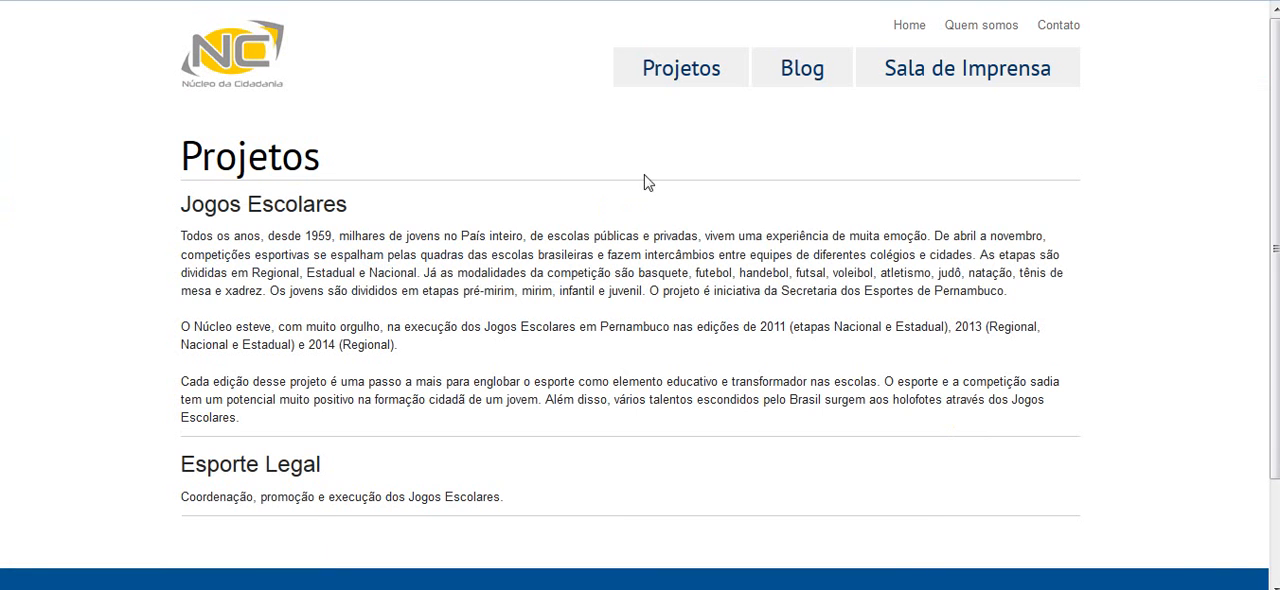
Reload the public Projetos page and check the image and text in the Esporte Legal section
left_click(681, 78)
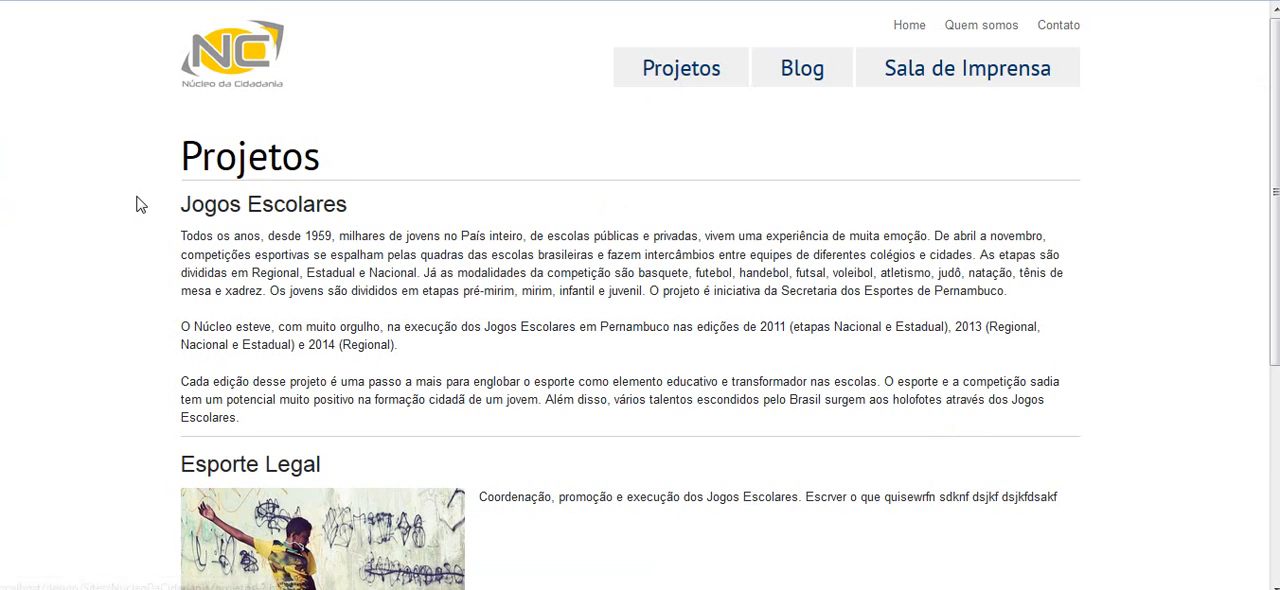
scroll(140, 204, "down", 2)
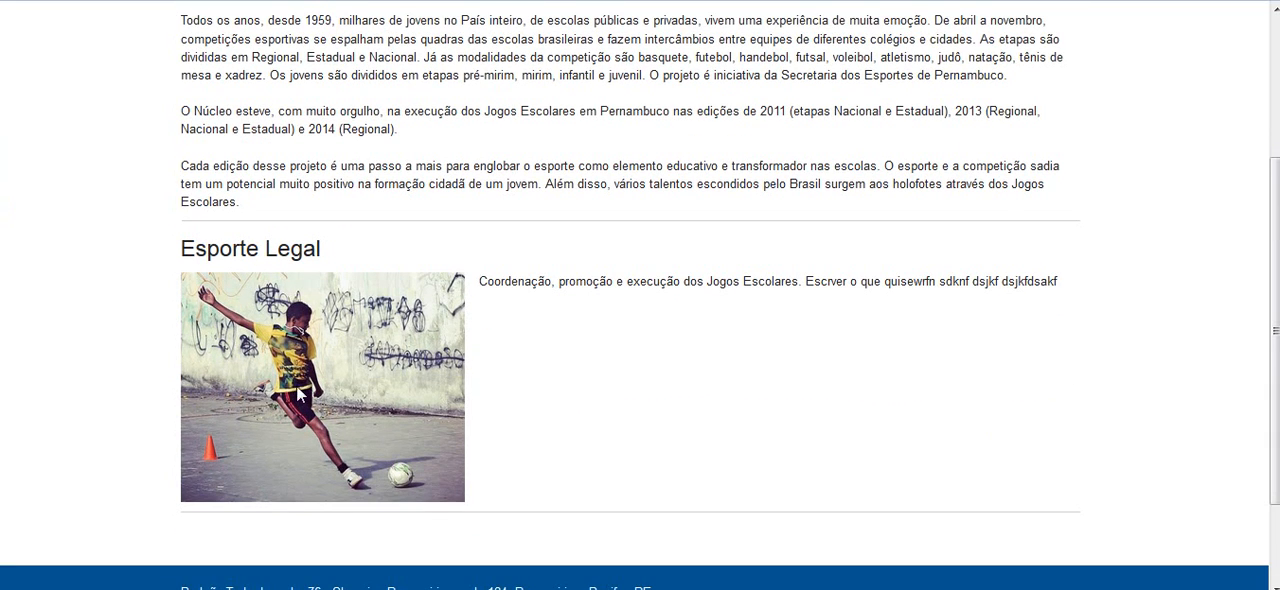
left_click_drag(503, 283, 702, 283)
left_click(757, 323)
Back in the category editor, delete the football image from the Esporte Legal description, then save and close the category
key("ctrl+Tab")
scroll(2, 168, "down", 4)
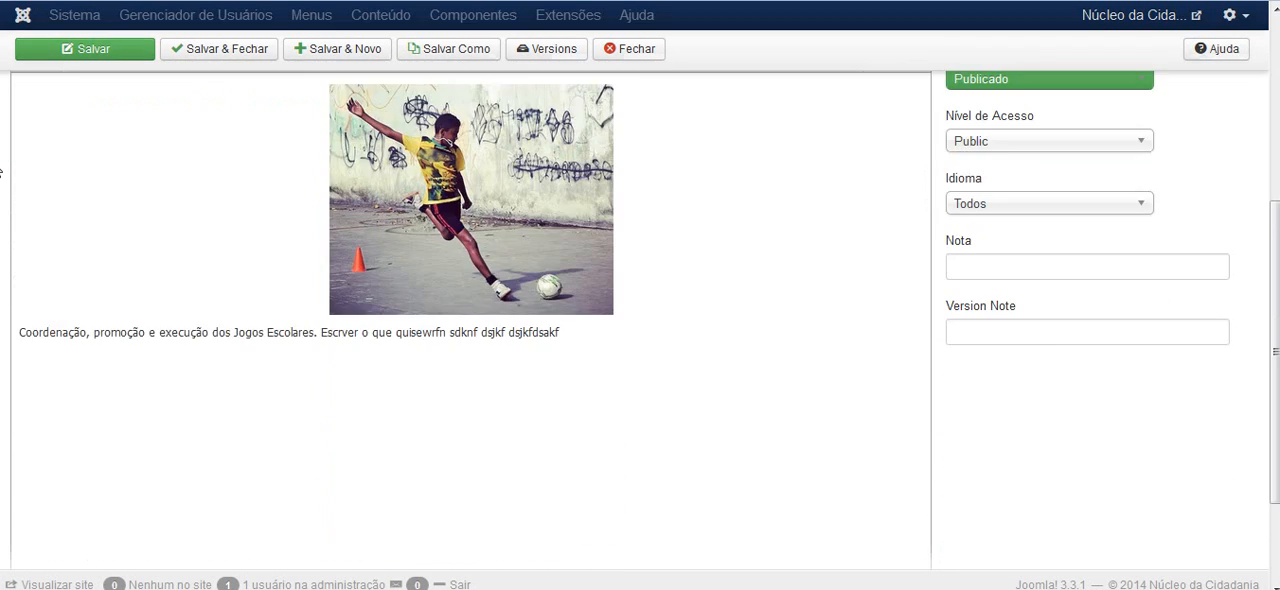
scroll(86, 158, "up", 1)
left_click(515, 268)
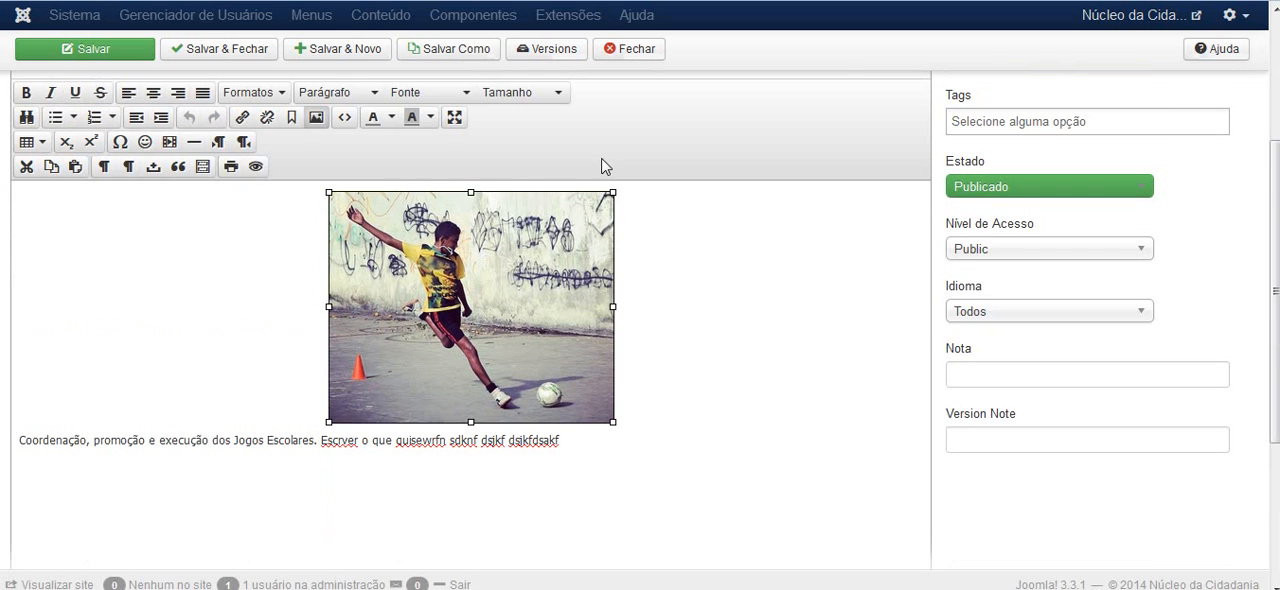
key("Delete")
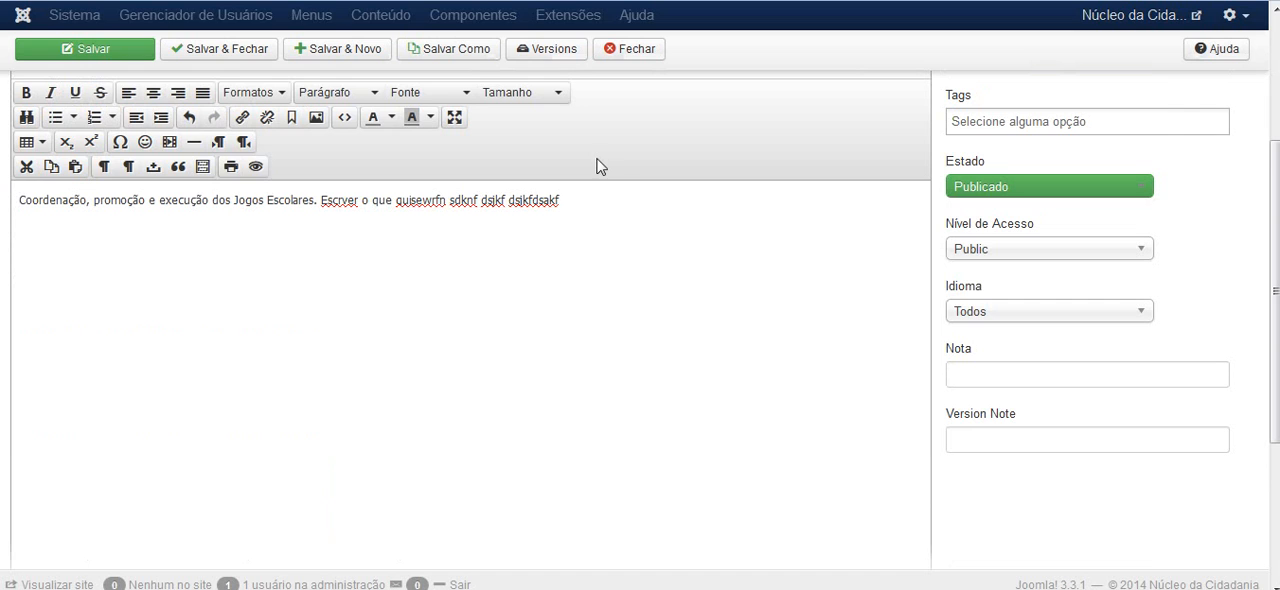
scroll(1, 284, "up", 3)
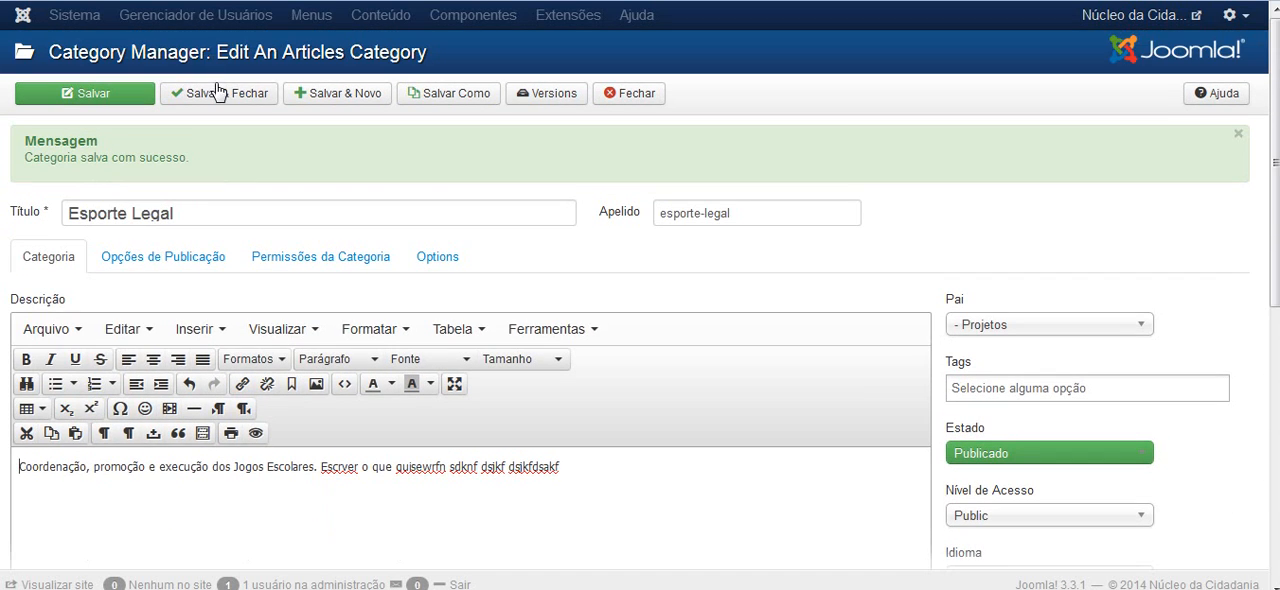
left_click(221, 97)
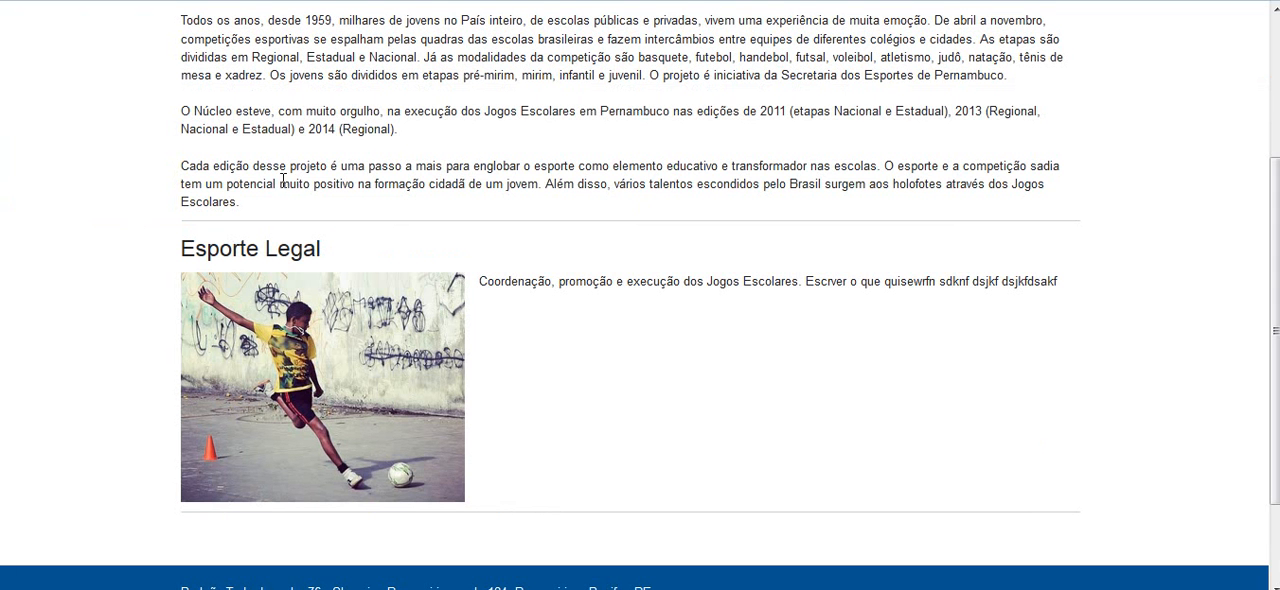
Reload the public Projetos page and examine the Jogos Escolares project heading
scroll(692, 100, "up", 2)
left_click(692, 95)
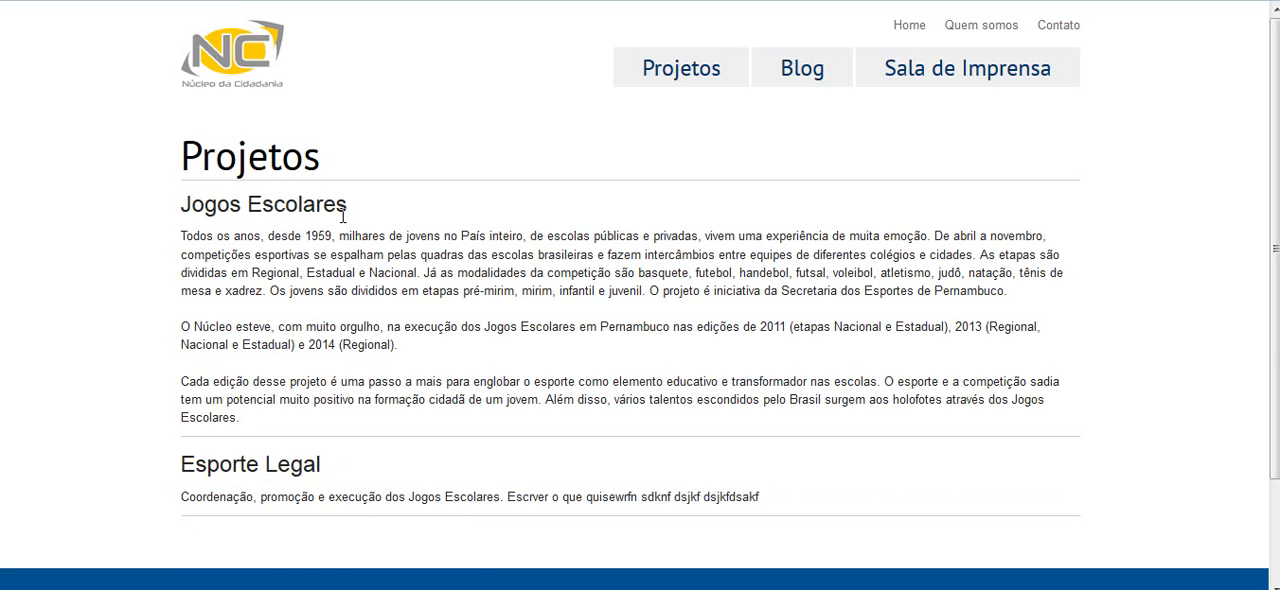
double_click(184, 212)
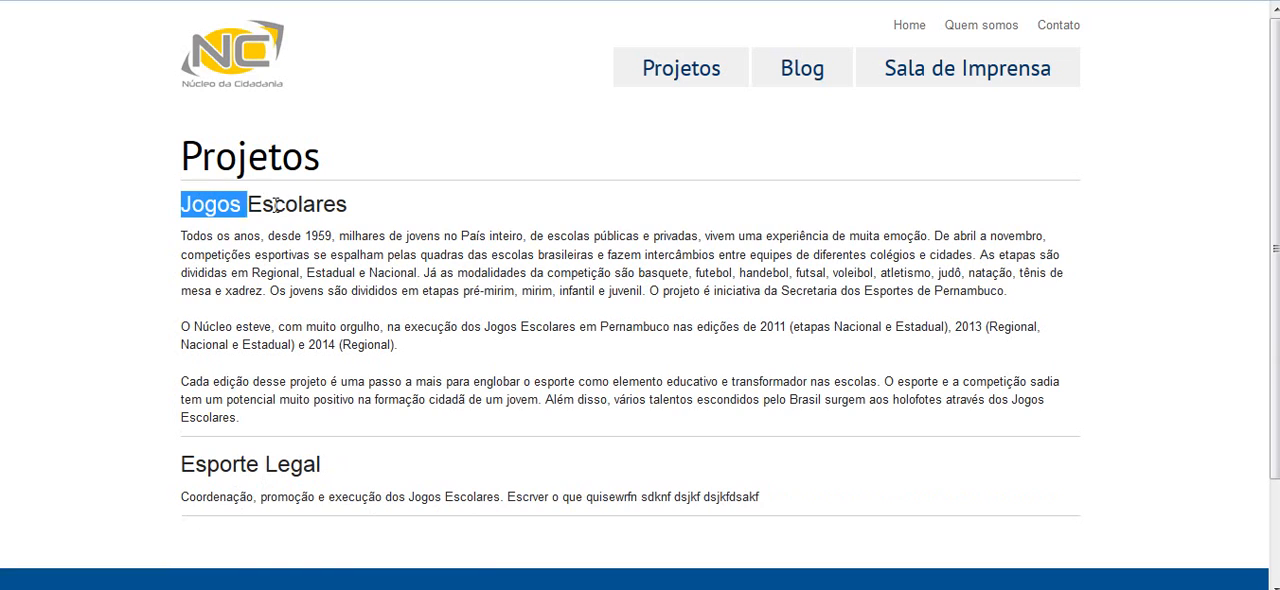
left_click_drag(275, 205, 381, 212)
left_click(360, 210)
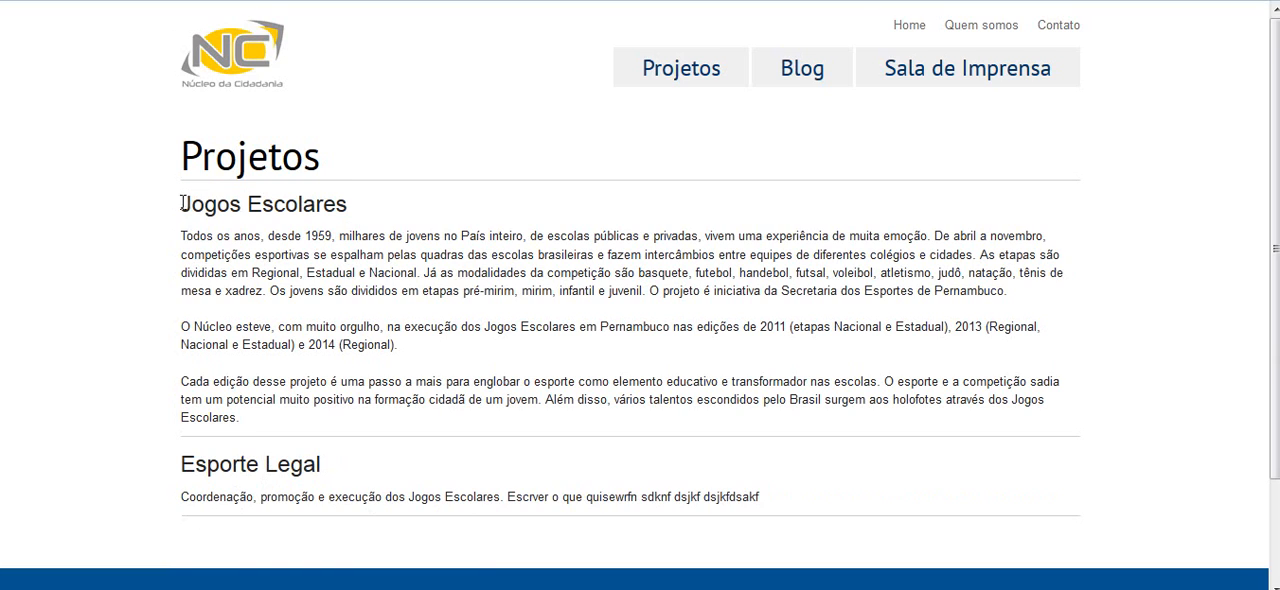
left_click_drag(183, 204, 355, 207)
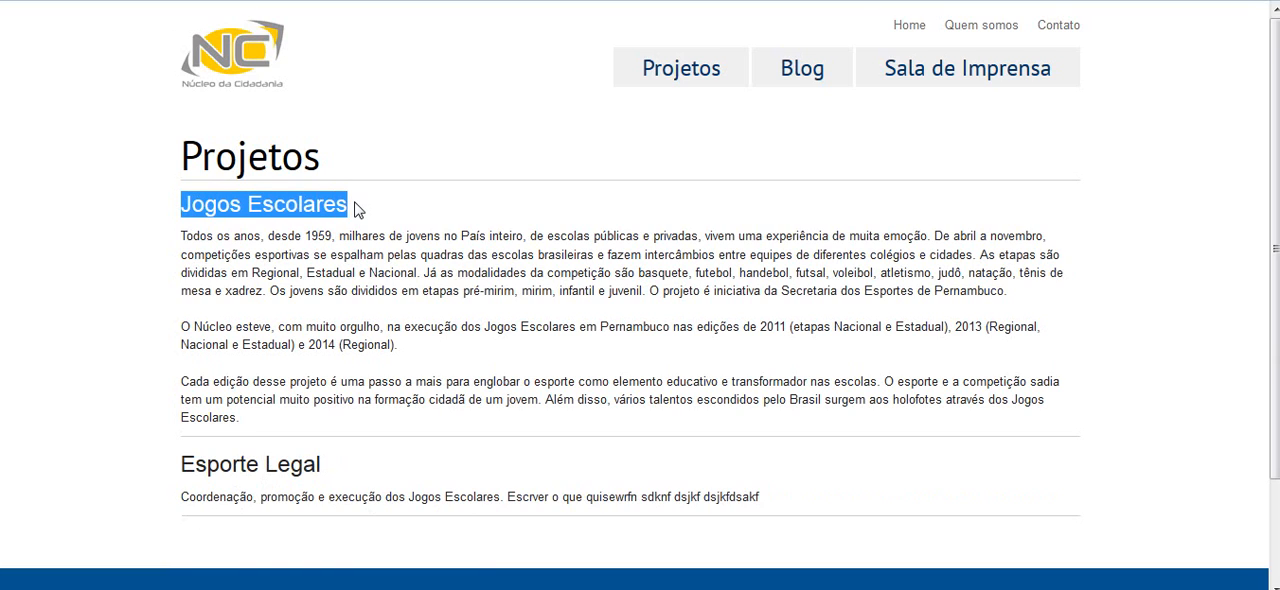
left_click(357, 208)
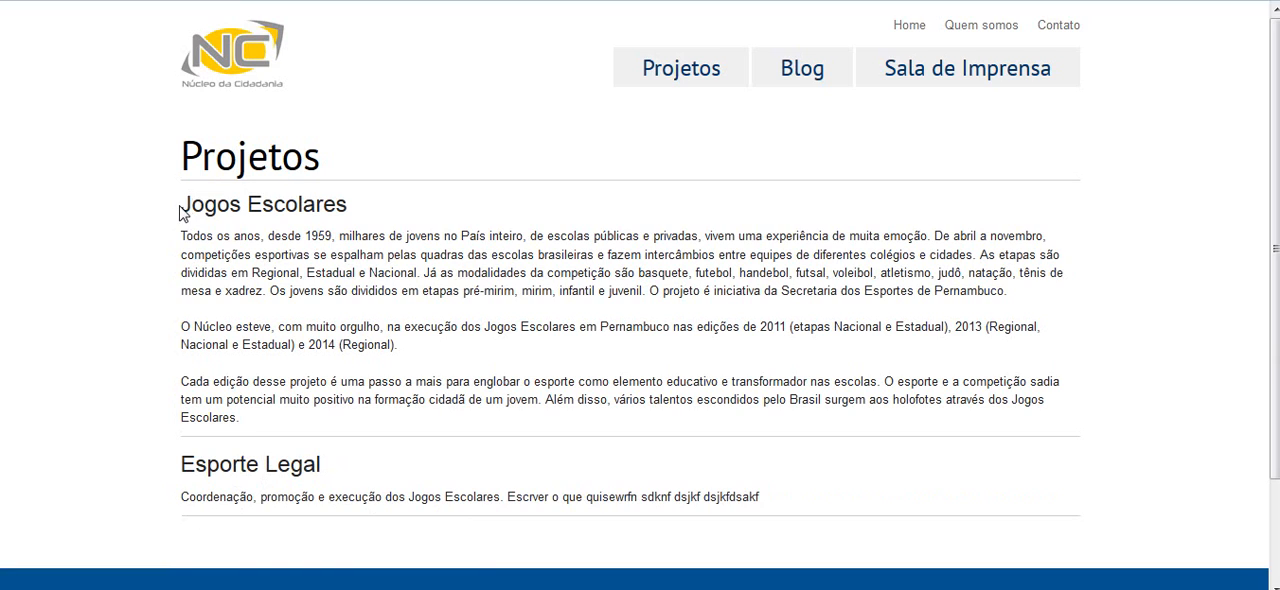
left_click_drag(180, 207, 356, 206)
left_click(356, 206)
Switch to Dreamweaver and comment out the page-header h3 on line 18, which echoes the item title, in the PHP category template
left_click(430, 589)
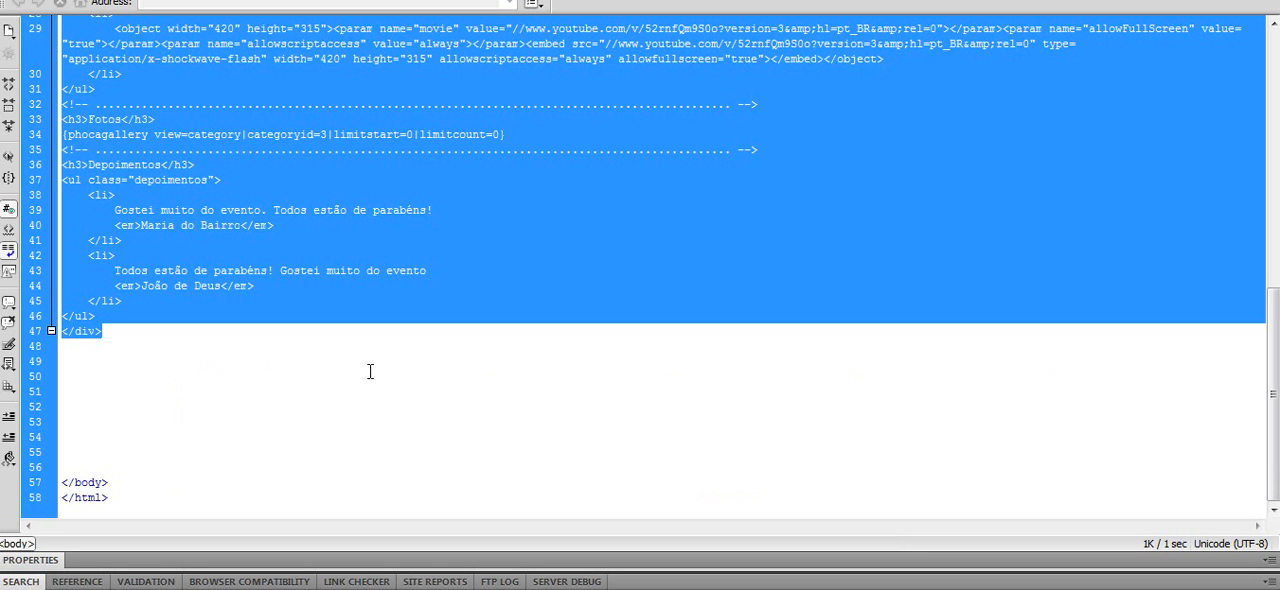
left_click(215, 2)
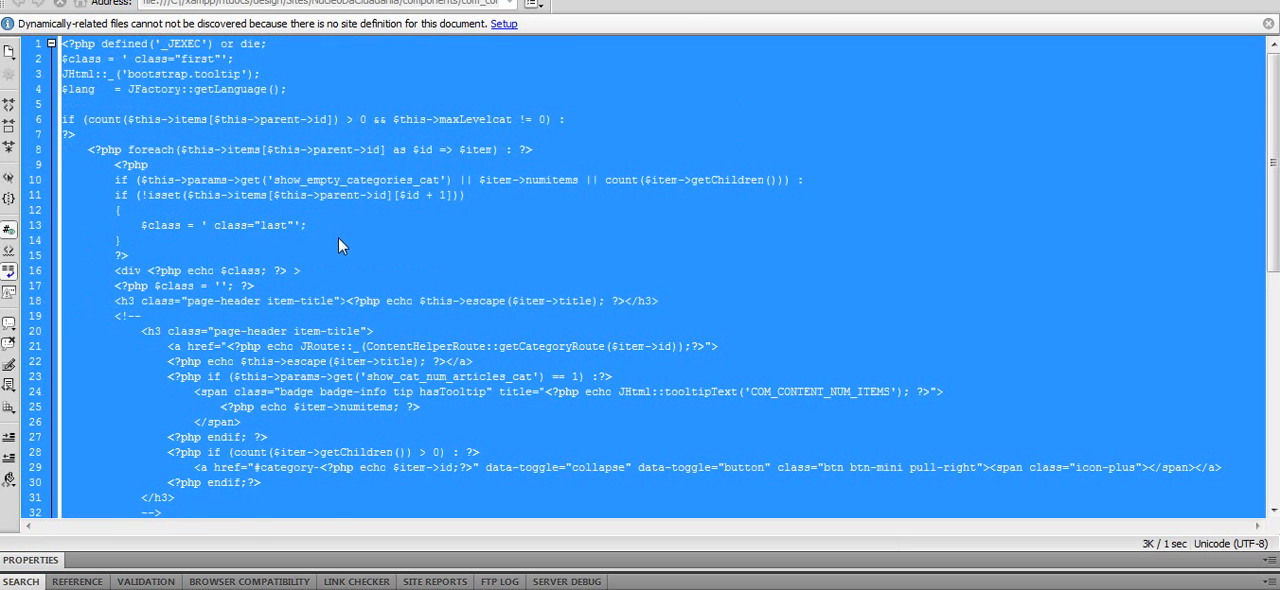
left_click(352, 237)
scroll(319, 269, "down", 1)
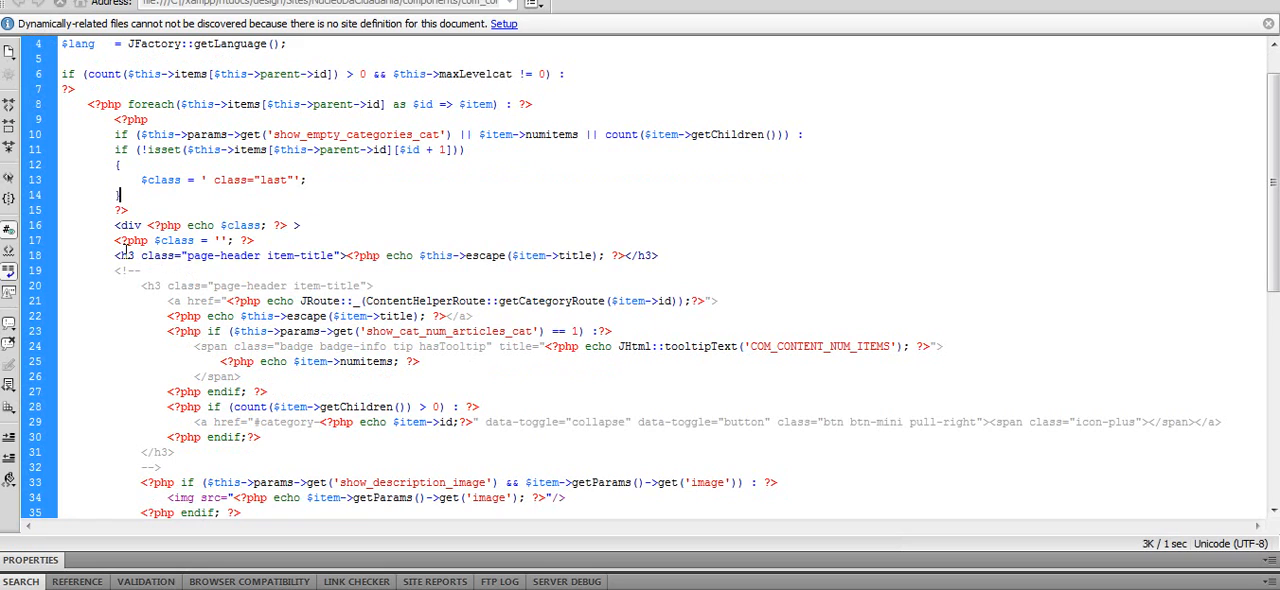
left_click(116, 255)
type("<!-- ")
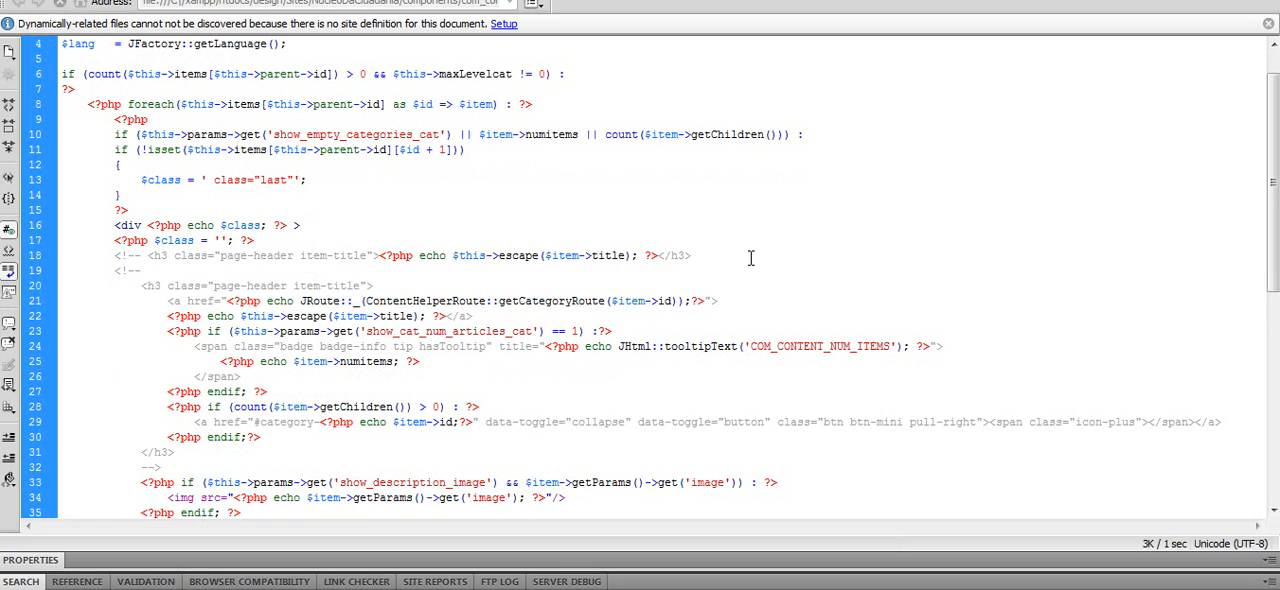
type("-->")
scroll(750, 257, "down", 1)
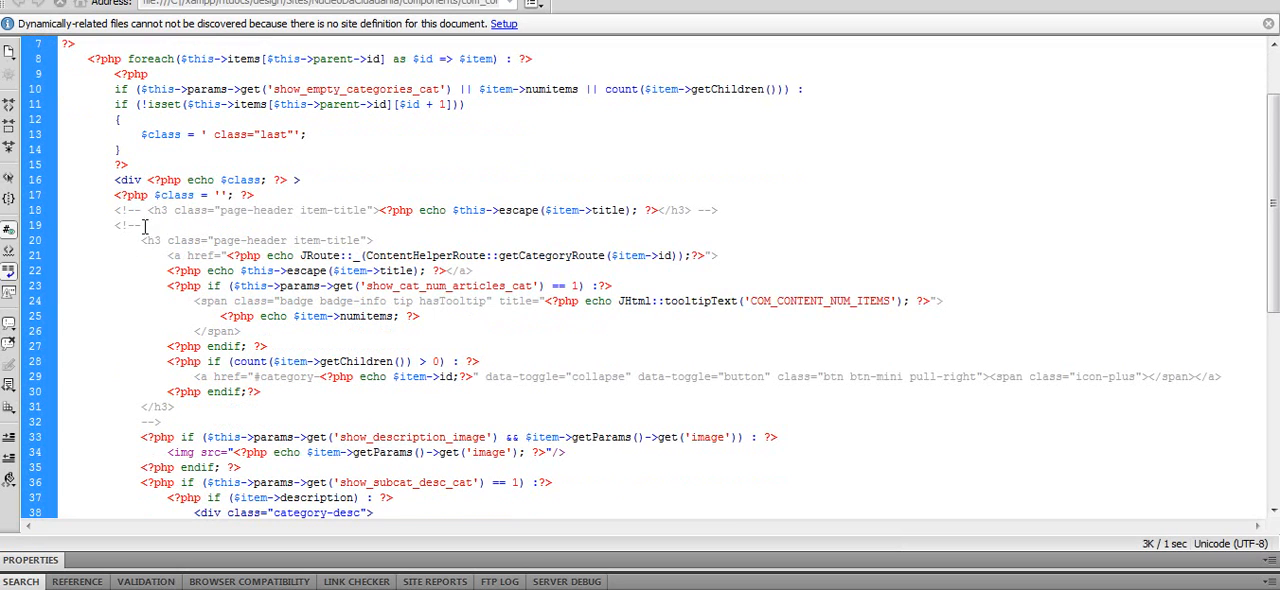
Remove the comment markers on lines 19 and 32 around the linked page-header h3 block, and save the template
left_click_drag(143, 227, 116, 228)
key("Delete")
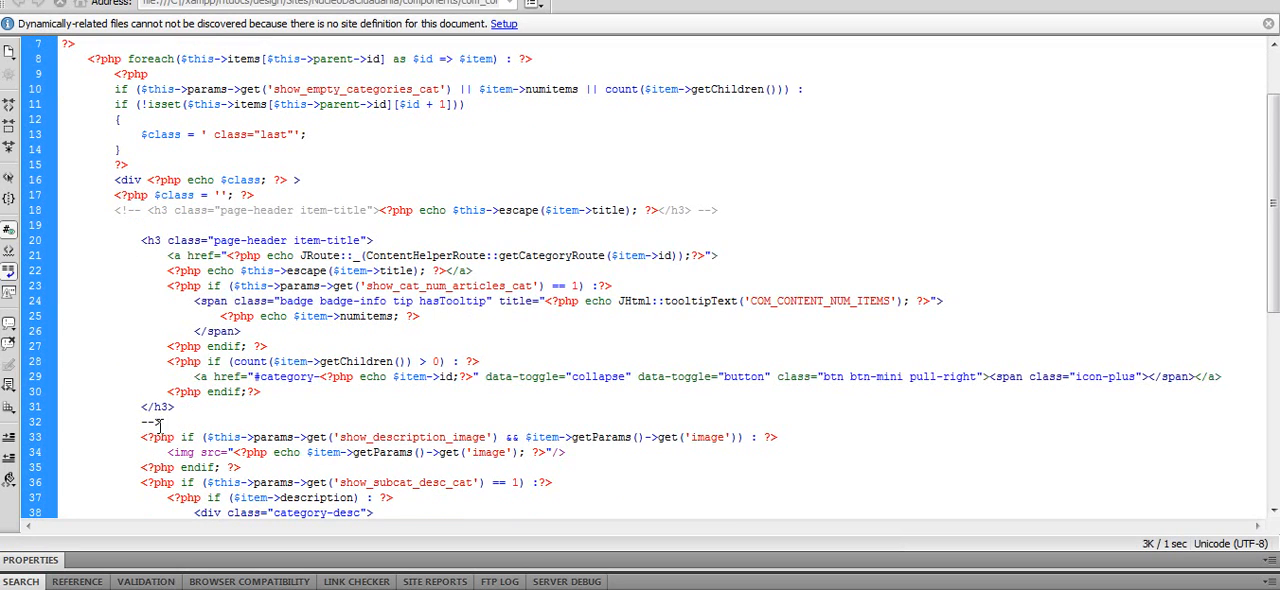
left_click_drag(158, 424, 139, 423)
key("Delete")
key("ctrl+s")
Switch to the browser, reload the public Projetos page and open the Esporte Legal category from its linked heading
left_click(190, 588)
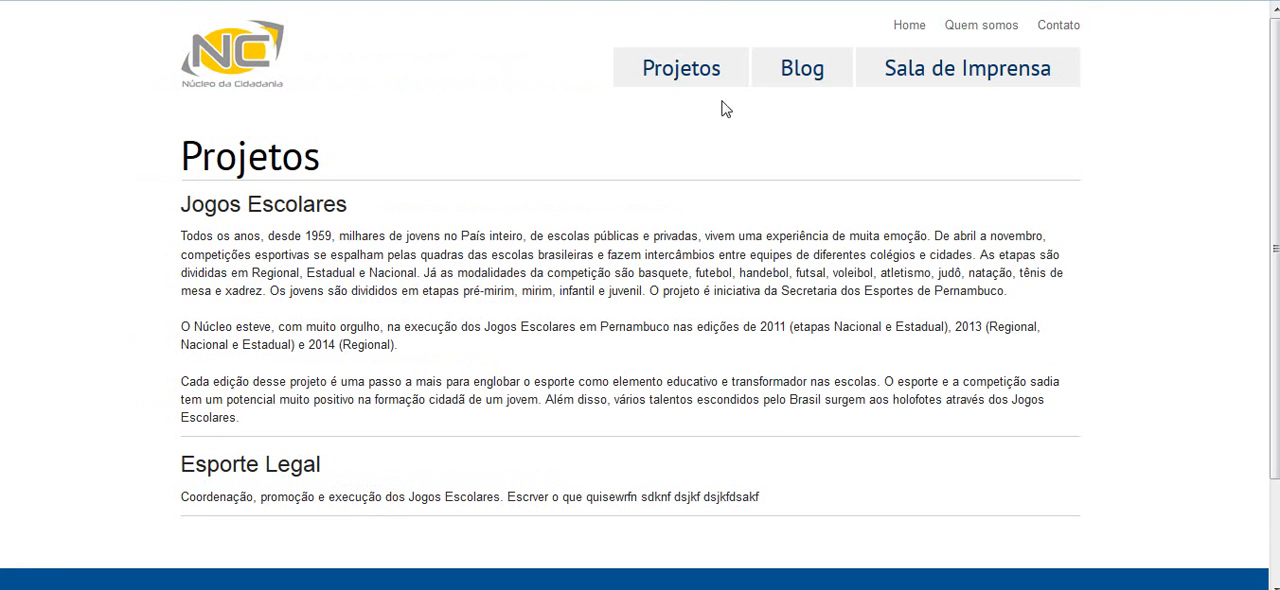
left_click(688, 68)
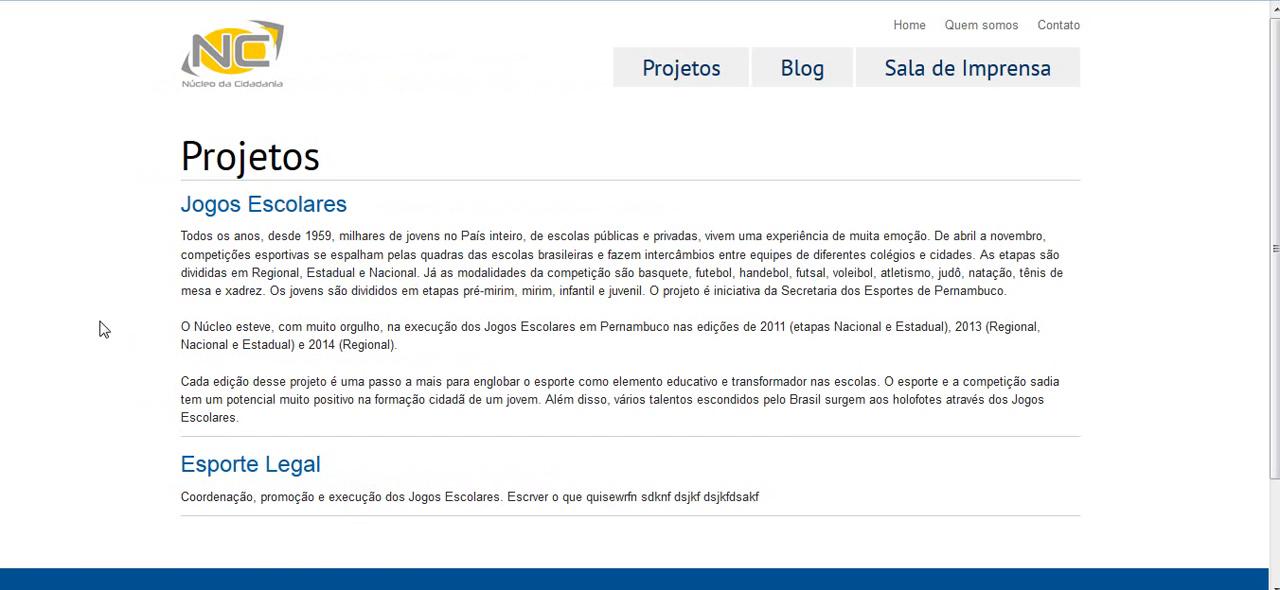
left_click(231, 473)
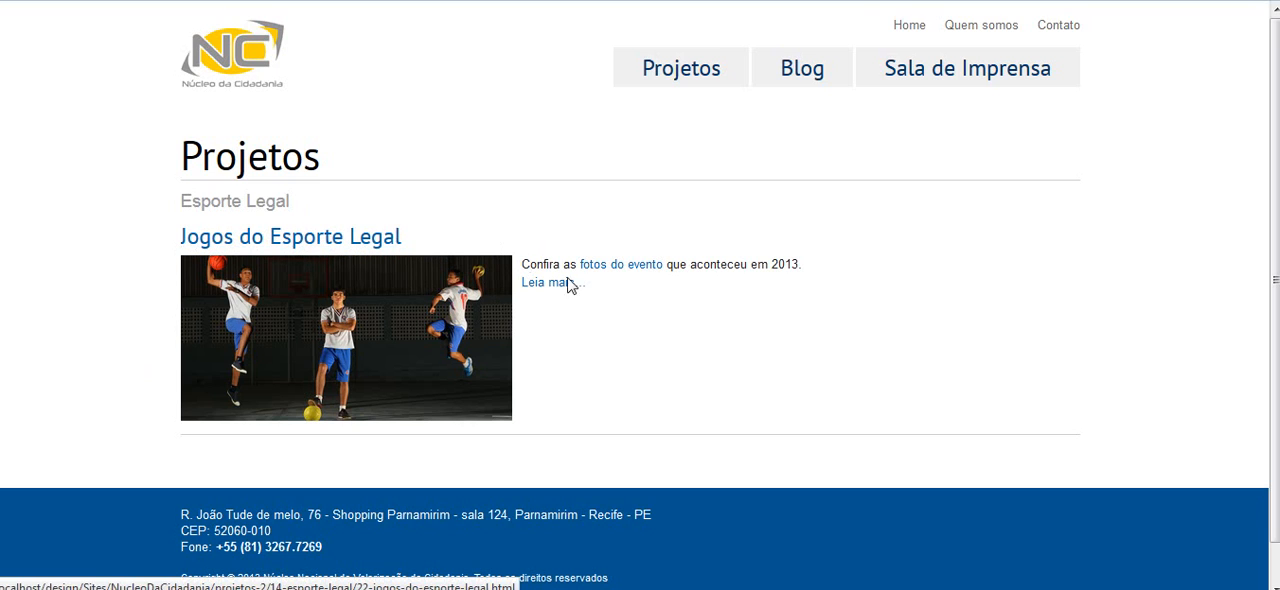
Return to the Joomla administration and open the article manager
key("ctrl+Tab")
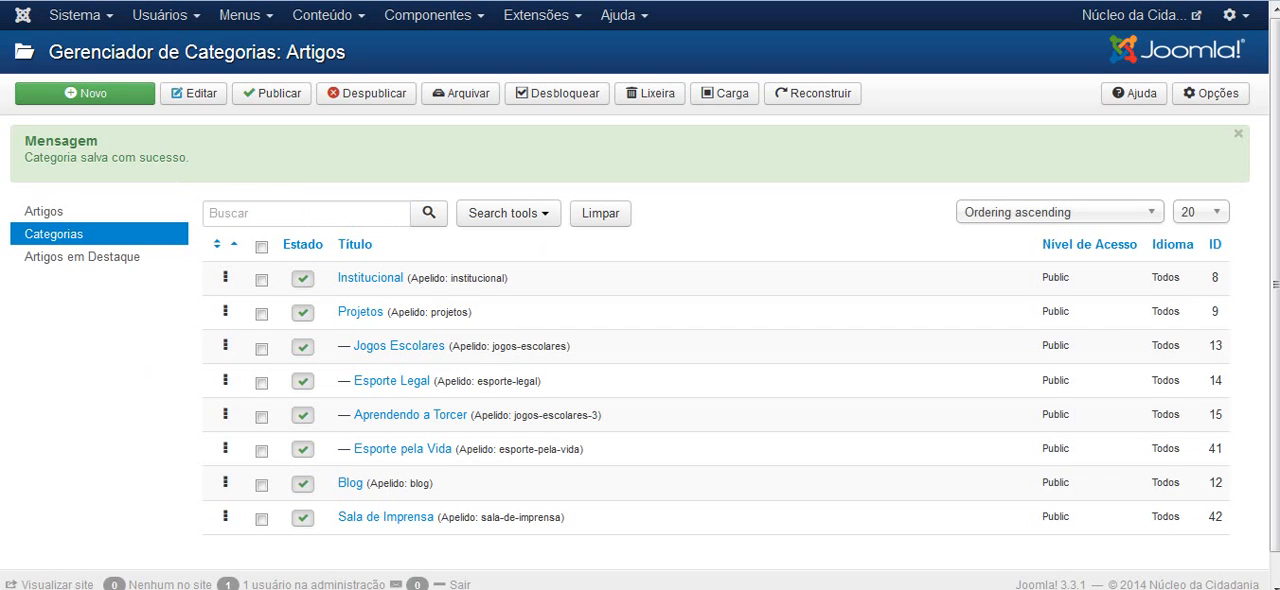
left_click(360, 17)
mouse_move(356, 53)
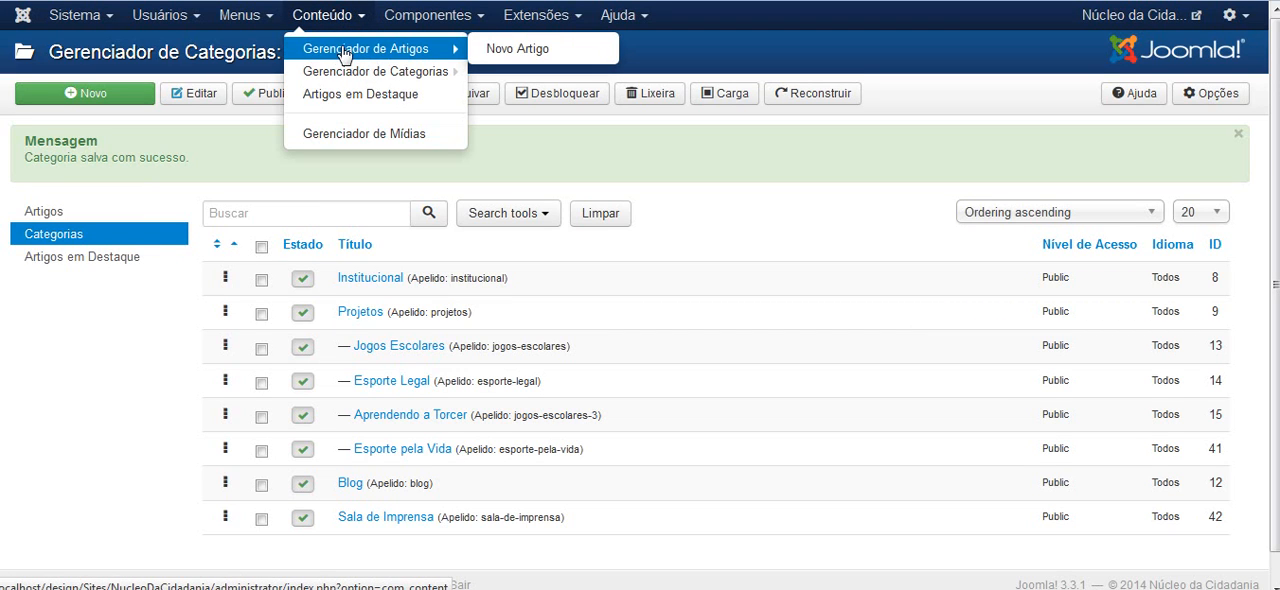
mouse_move(379, 72)
left_click(372, 50)
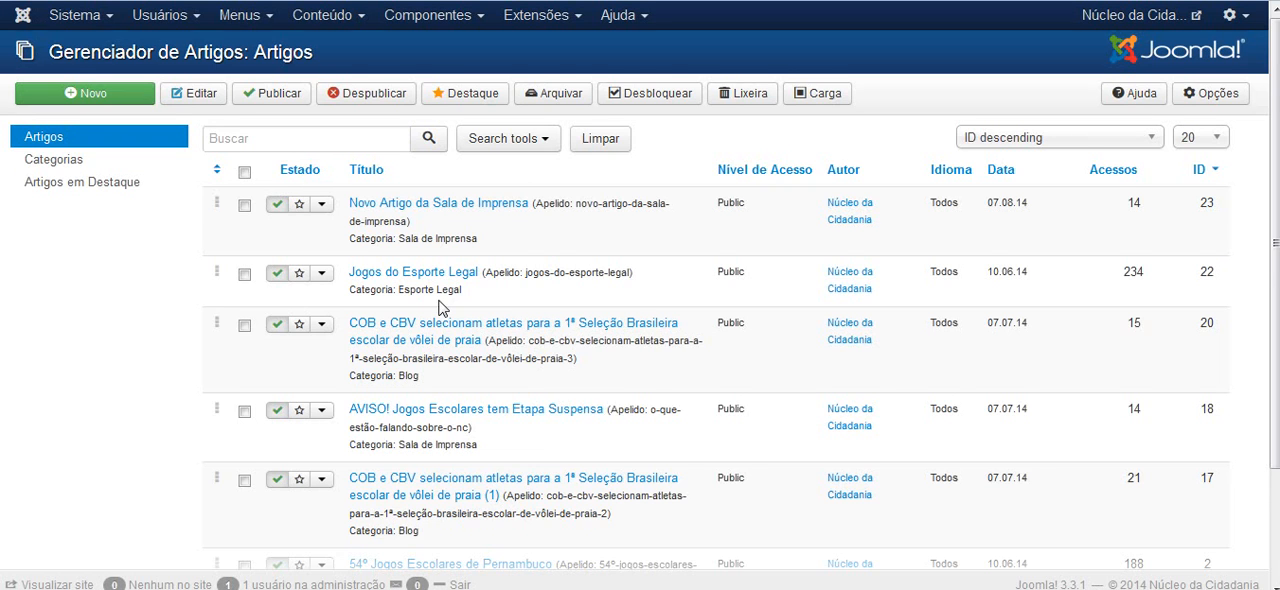
Filter the article list by the Esporte Legal category
scroll(440, 300, "down", 3)
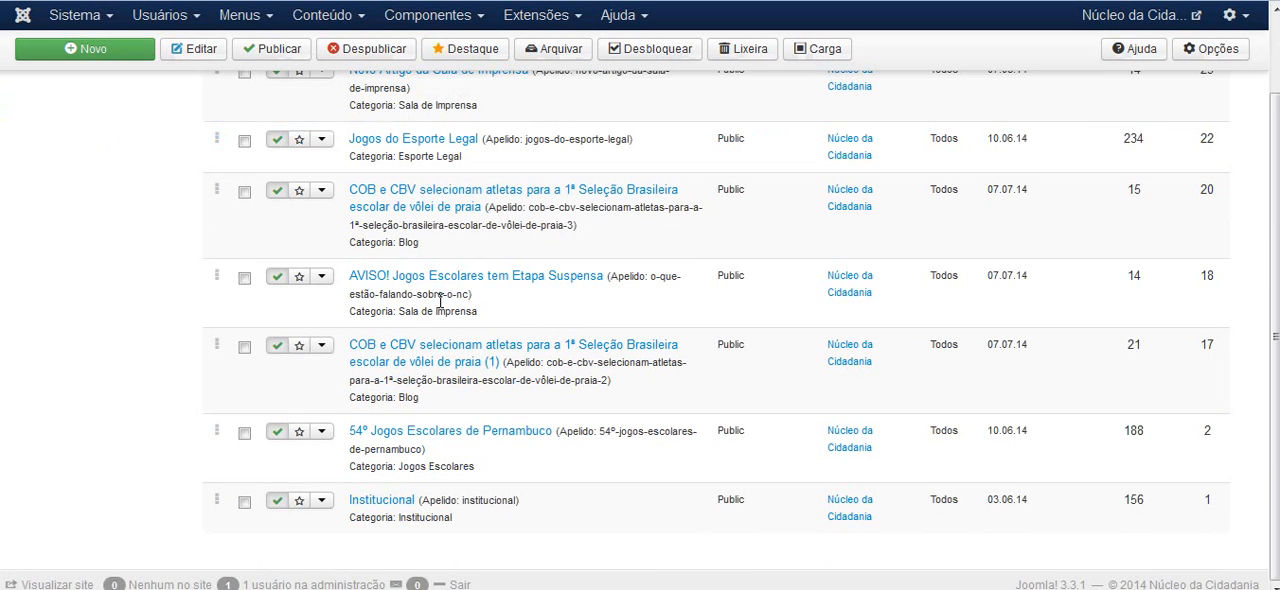
scroll(440, 300, "up", 3)
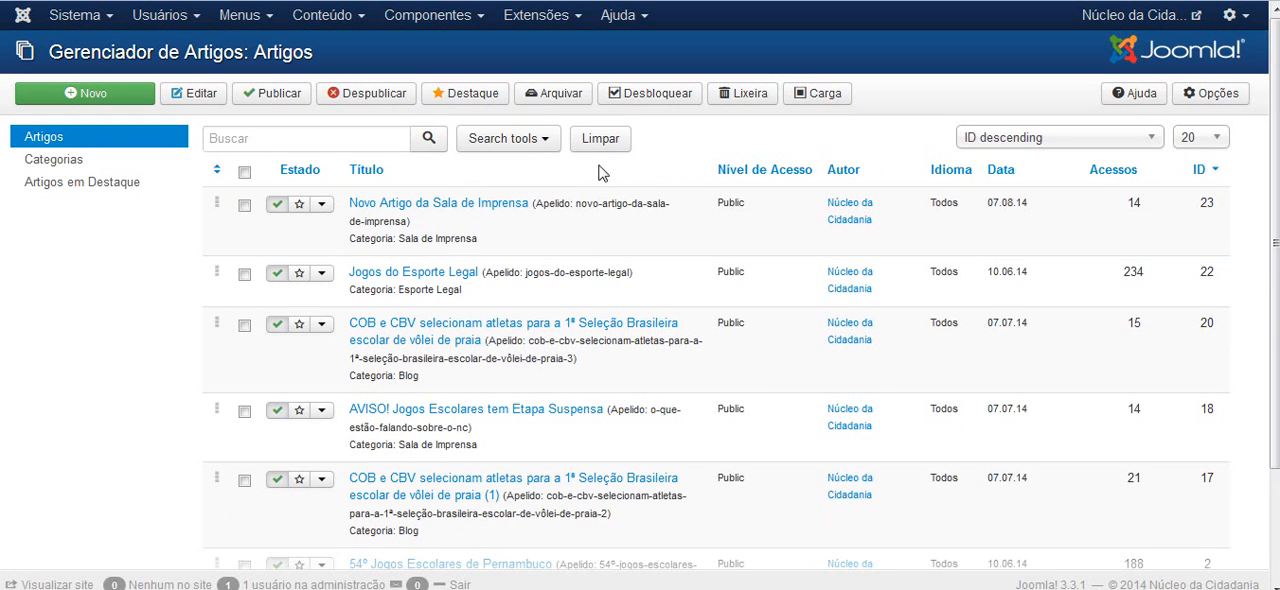
left_click(546, 140)
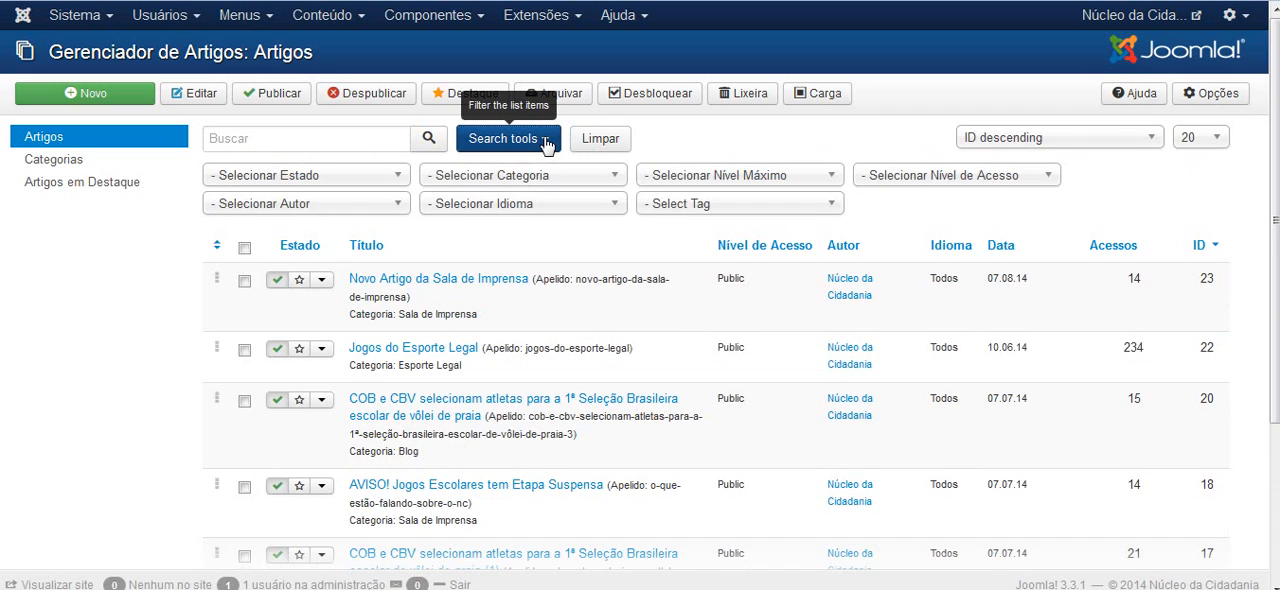
left_click(614, 178)
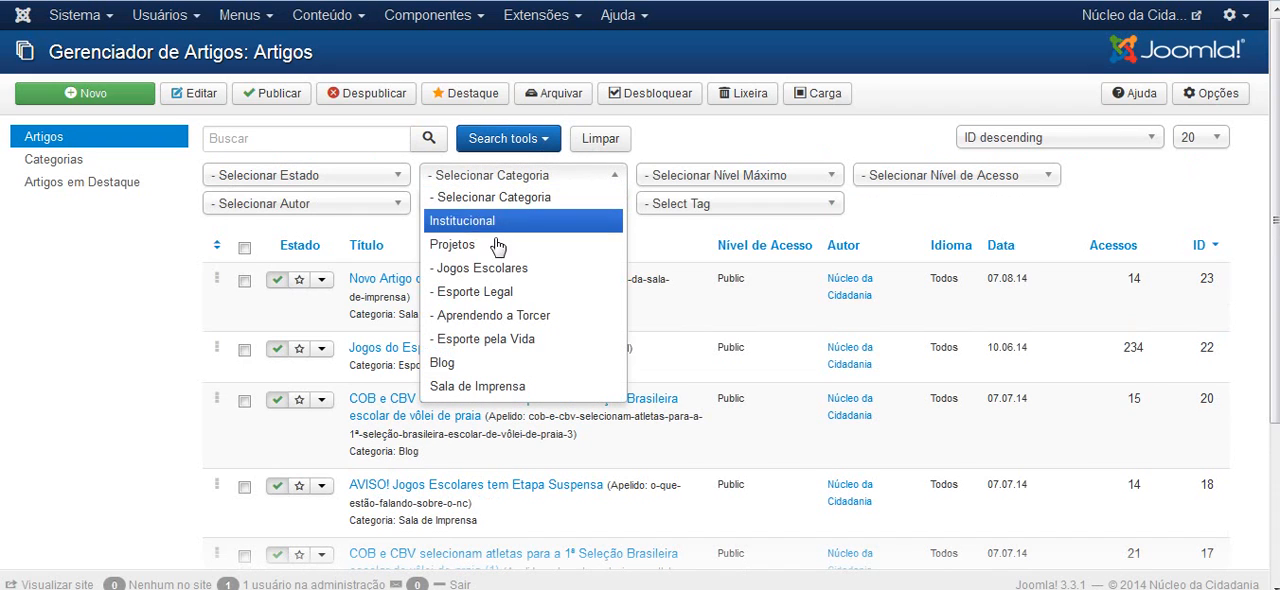
left_click(496, 291)
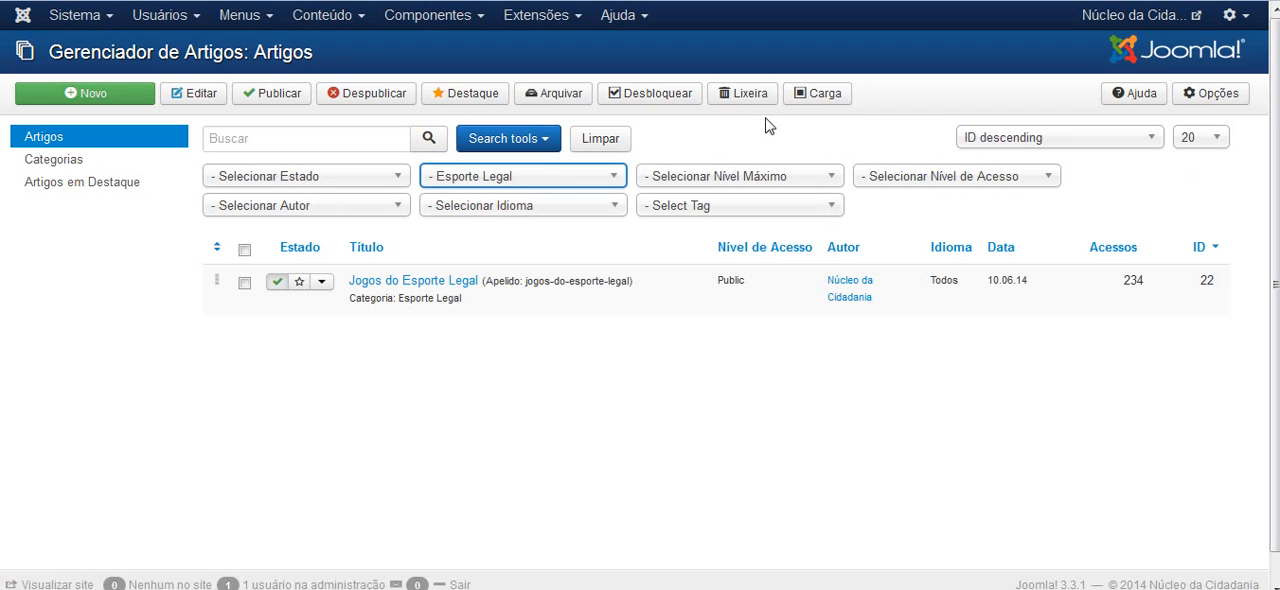
Open the article Jogos do Esporte Legal for editing and look over its title and content
left_click(400, 285)
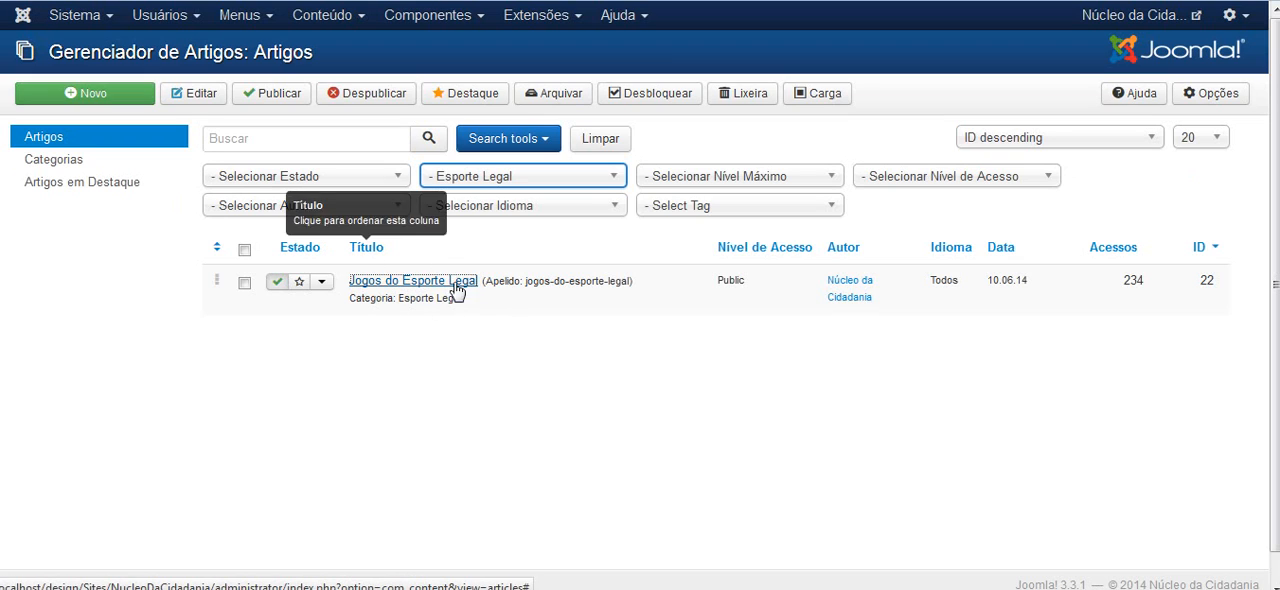
left_click(405, 282)
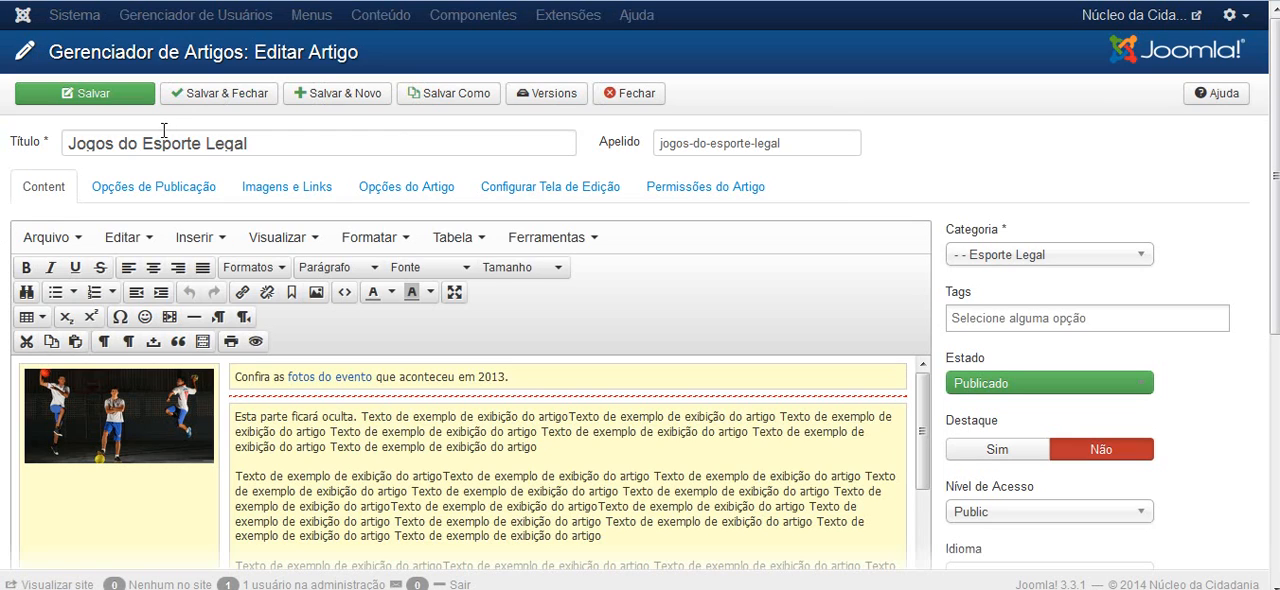
left_click_drag(278, 143, 62, 143)
left_click(1, 253)
scroll(640, 300, "down", 5)
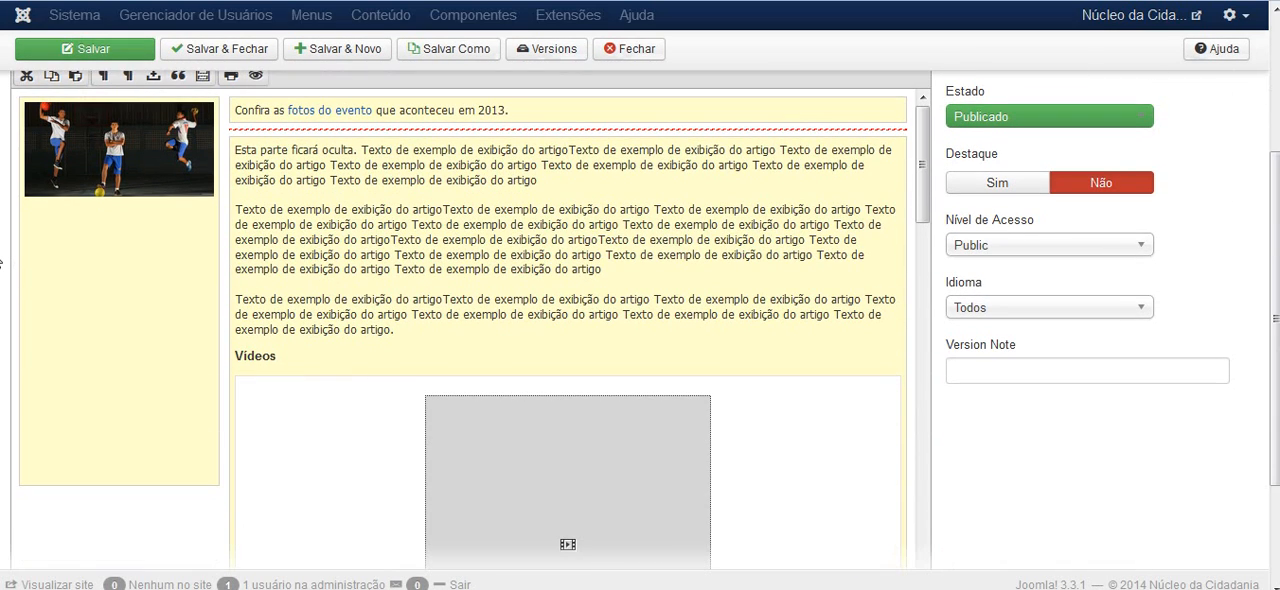
scroll(73, 261, "up", 2)
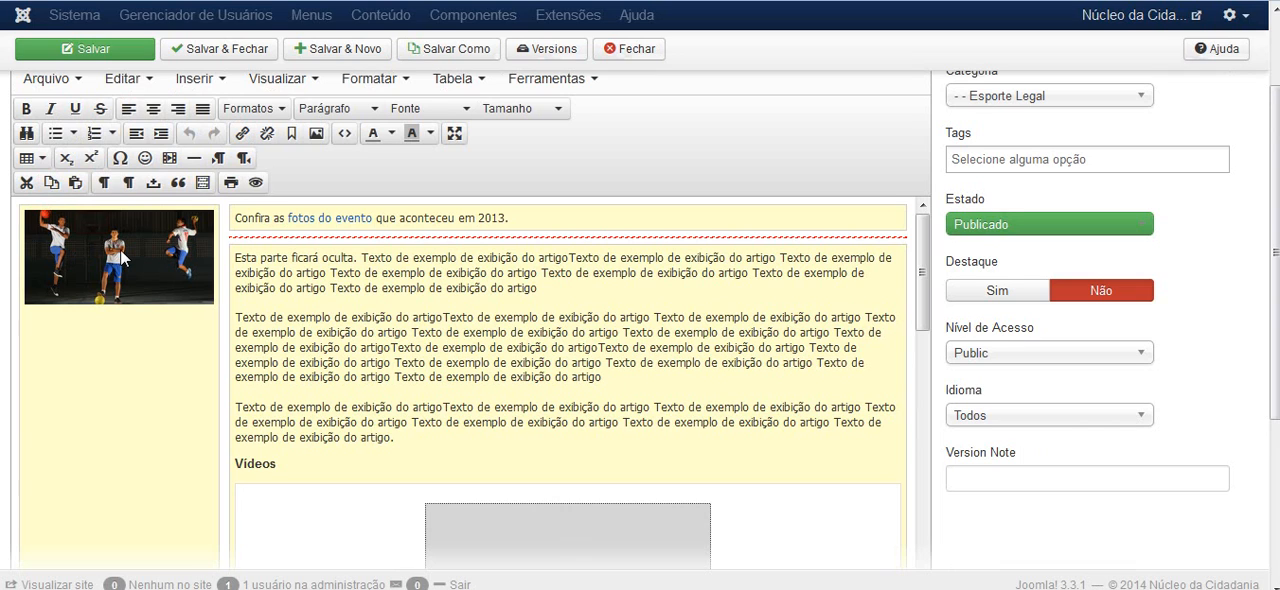
Delete the handball players image from the narrow column beside the article text
left_click(122, 258)
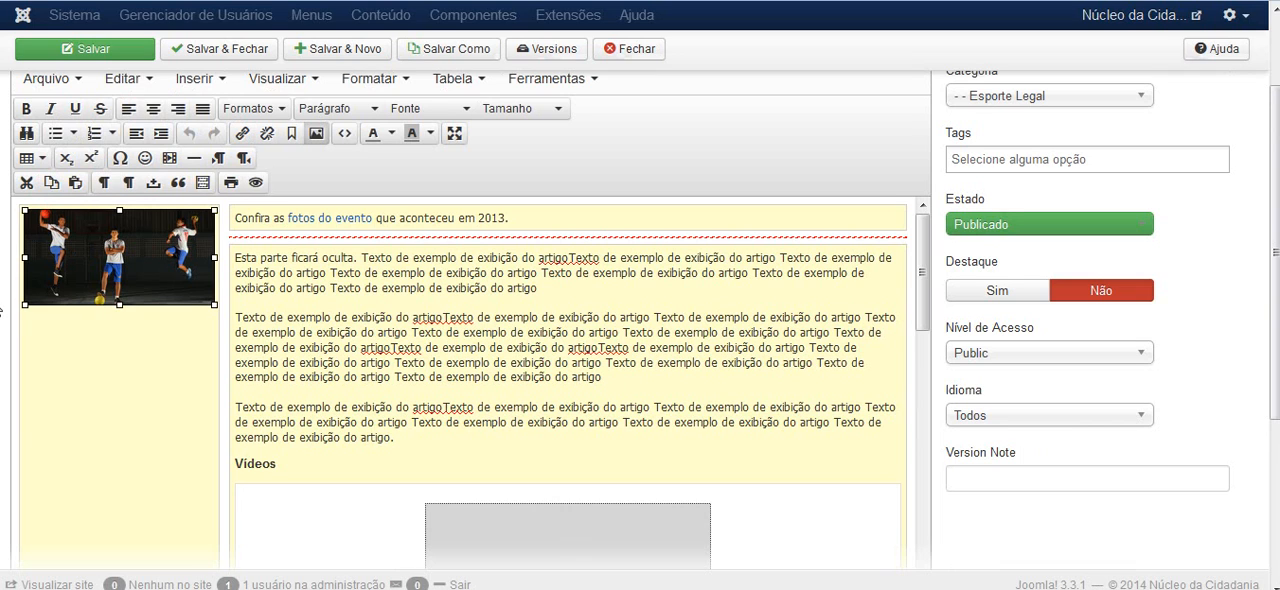
scroll(1, 310, "down", 2)
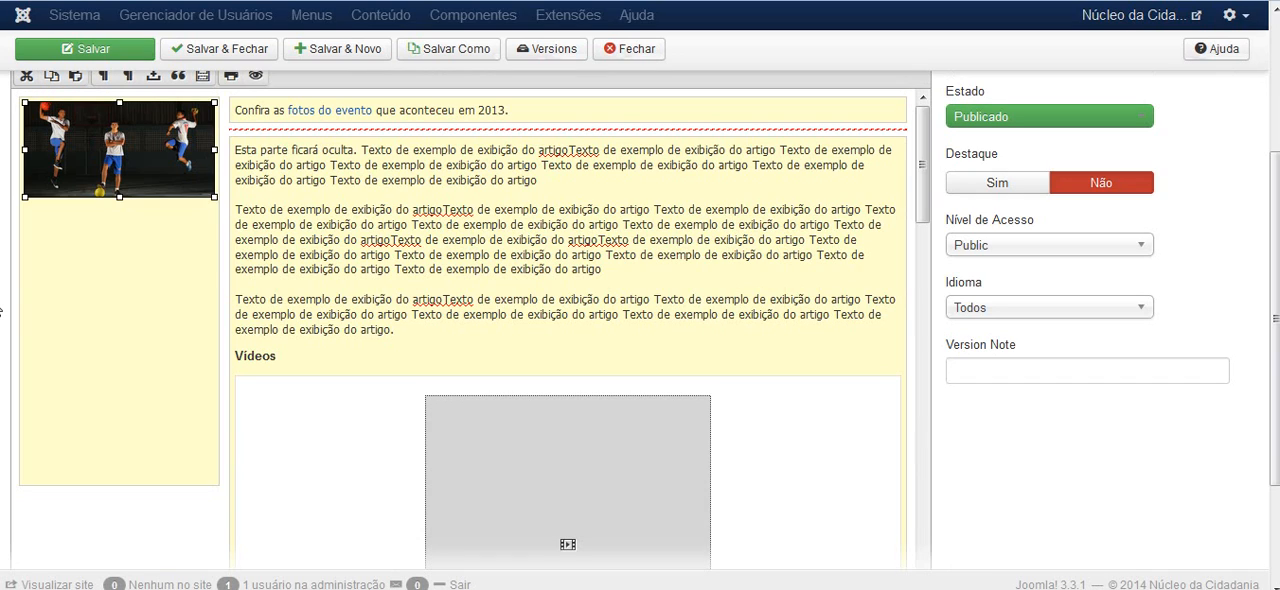
key("Delete")
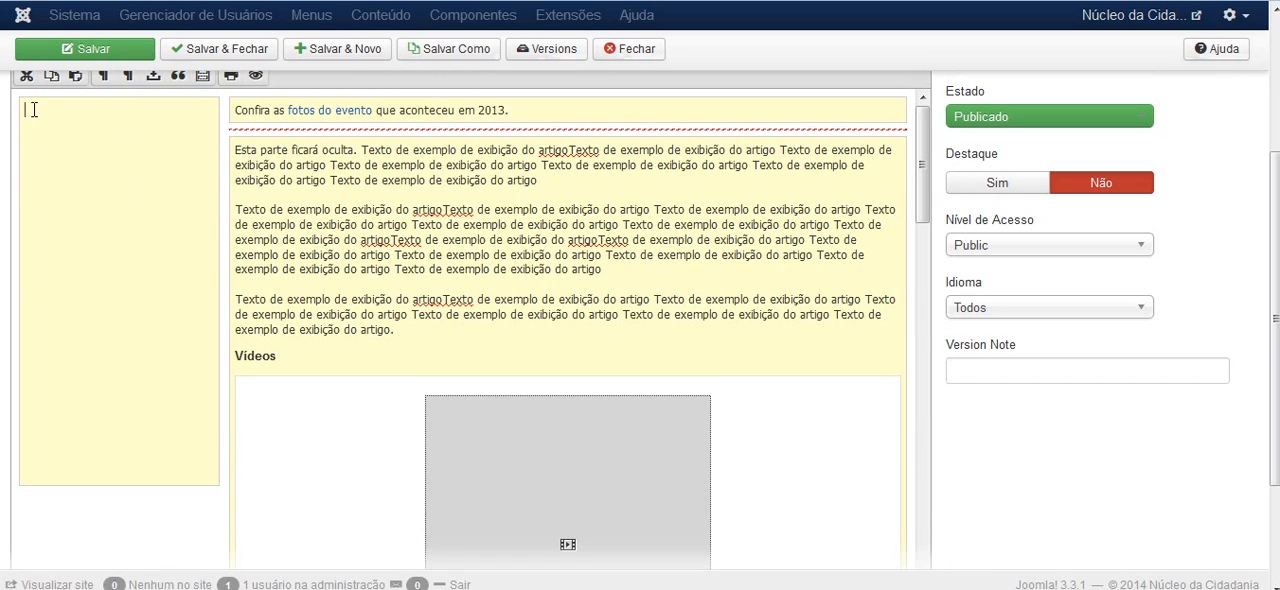
Insert the image comemorando-gol.jpg from the geral folder into the emptied column beside the article text
scroll(1, 196, "down", 3)
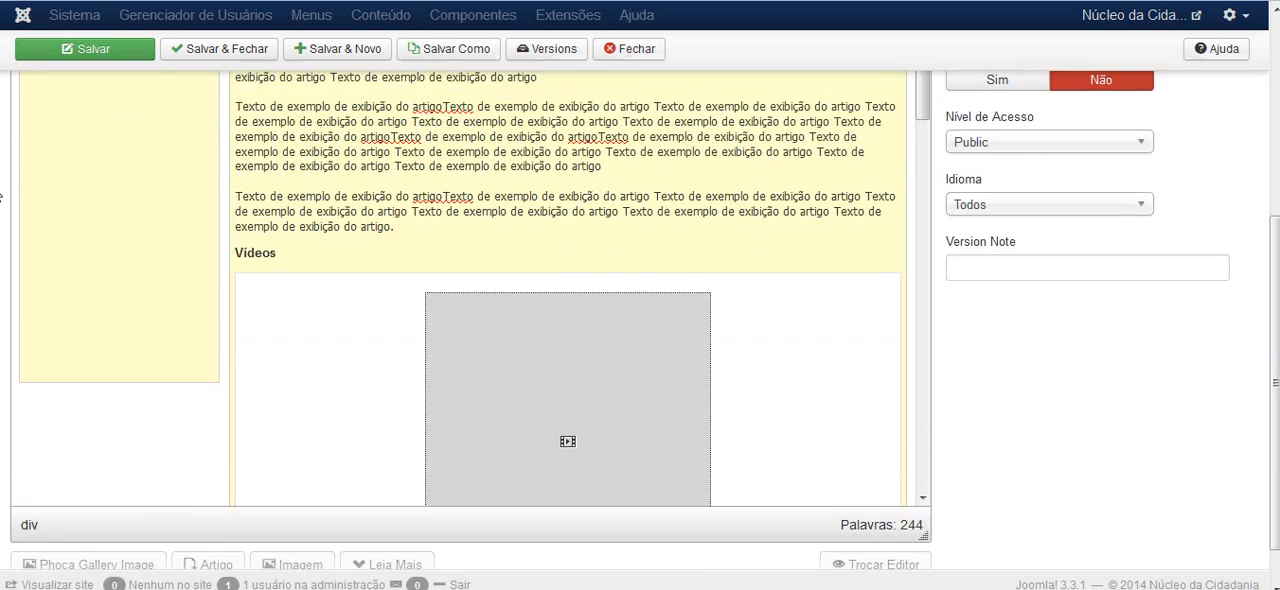
scroll(1, 232, "up", 4)
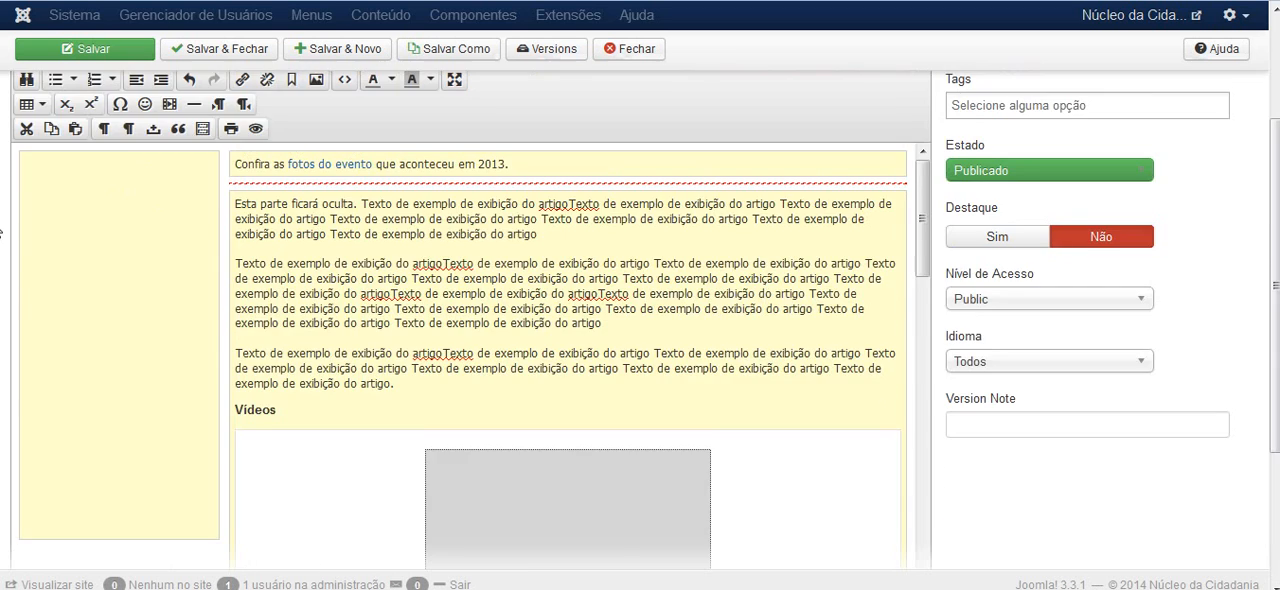
scroll(1, 232, "down", 4)
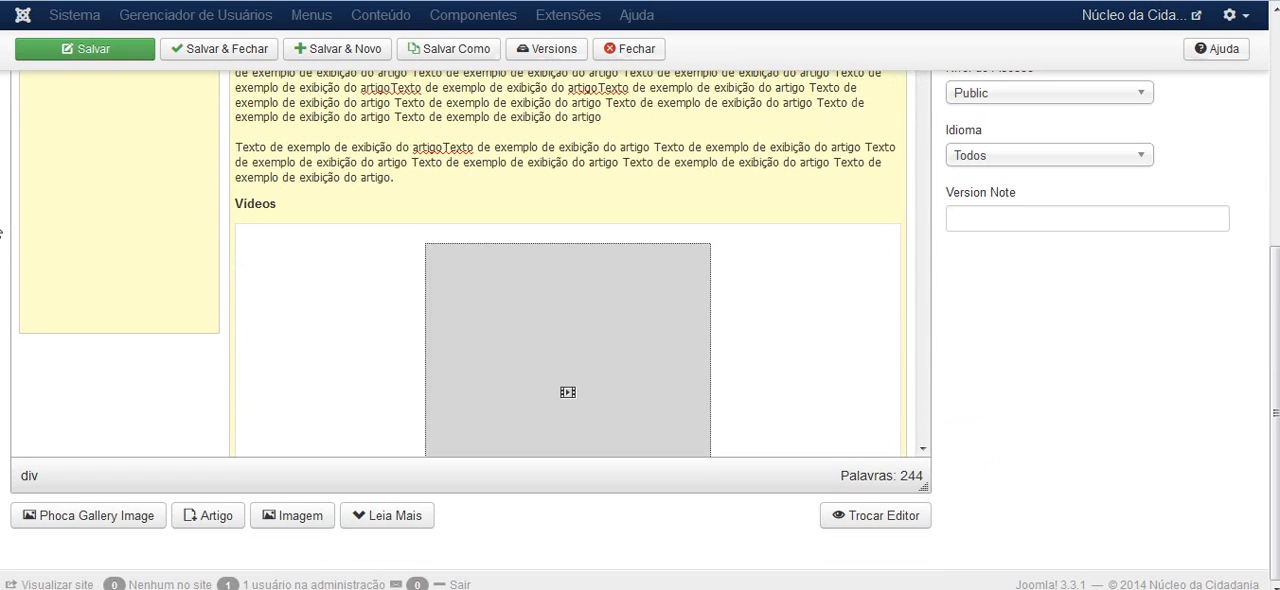
left_click(305, 519)
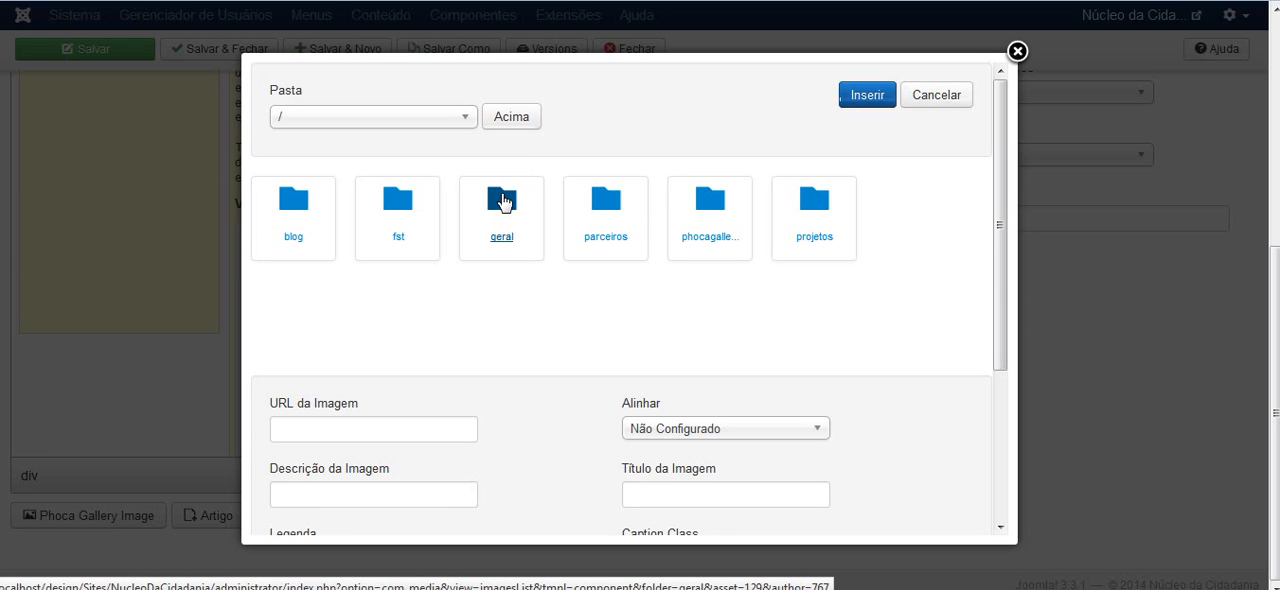
left_click(503, 203)
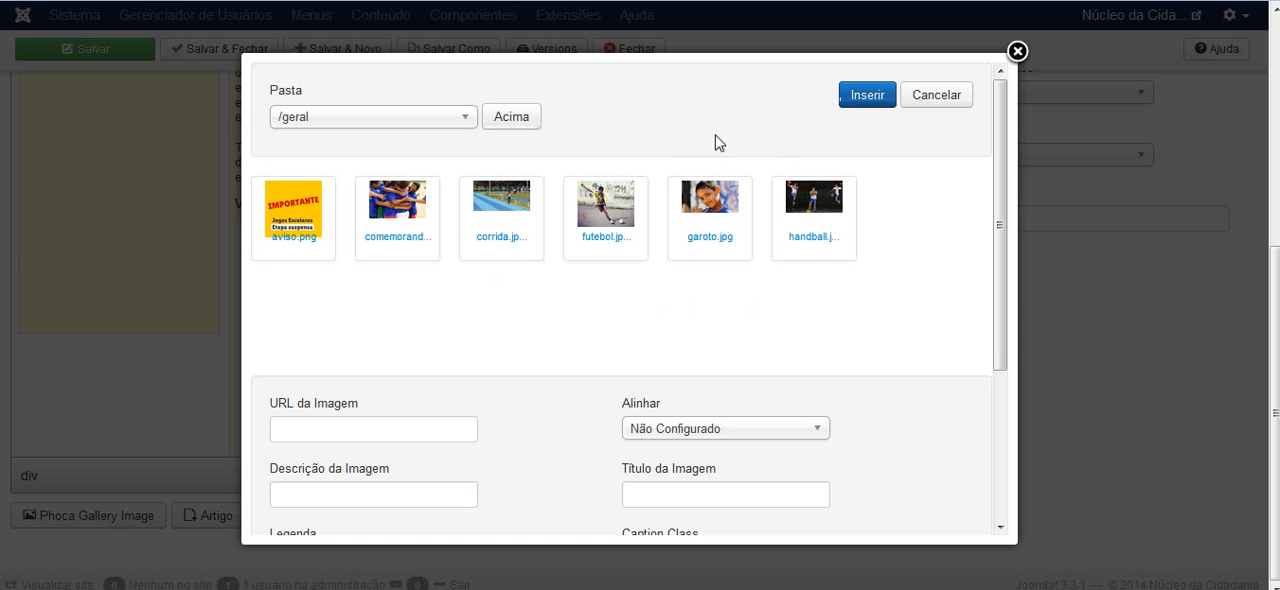
left_click(400, 203)
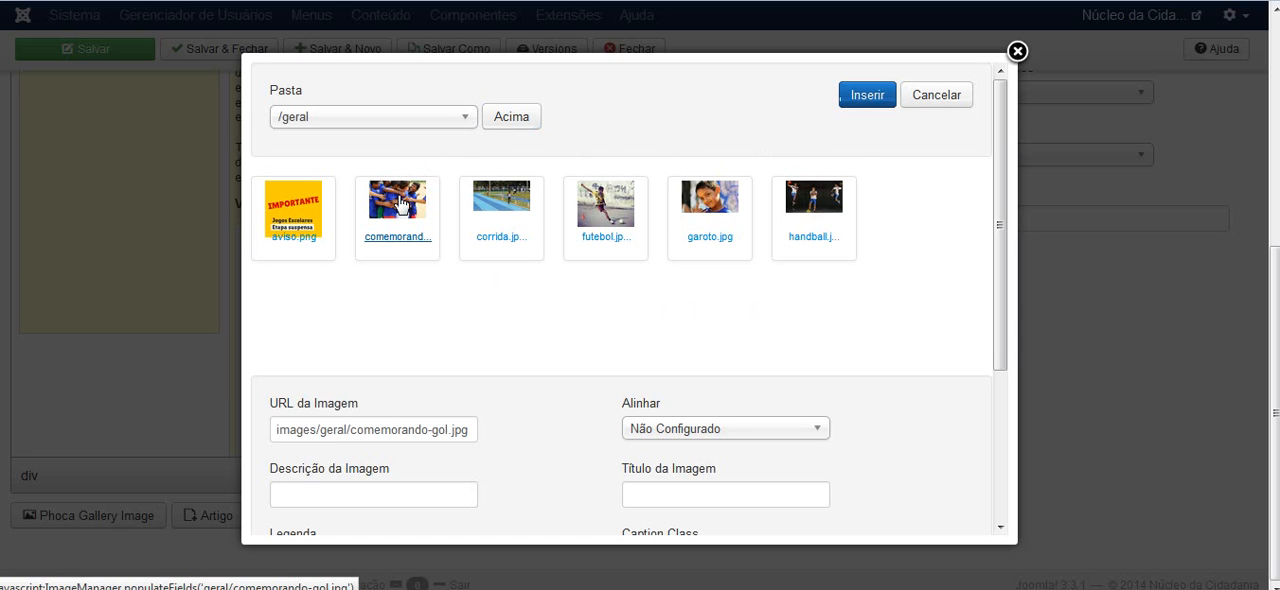
left_click(402, 202)
left_click(389, 208)
left_click_drag(472, 430, 277, 432)
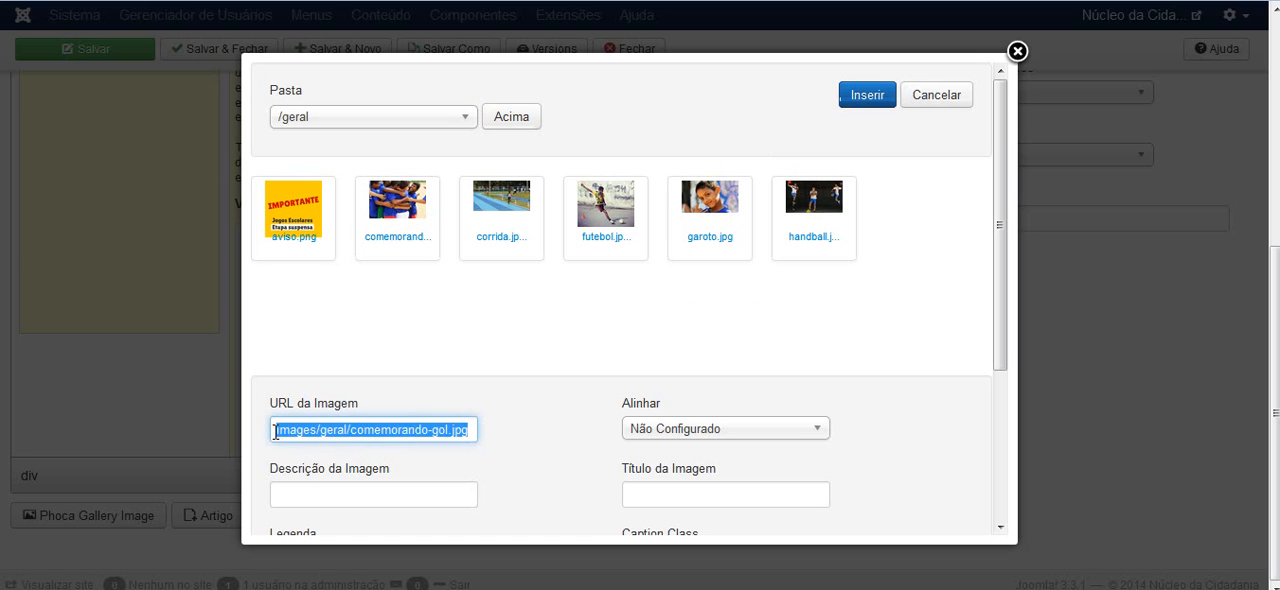
left_click(870, 100)
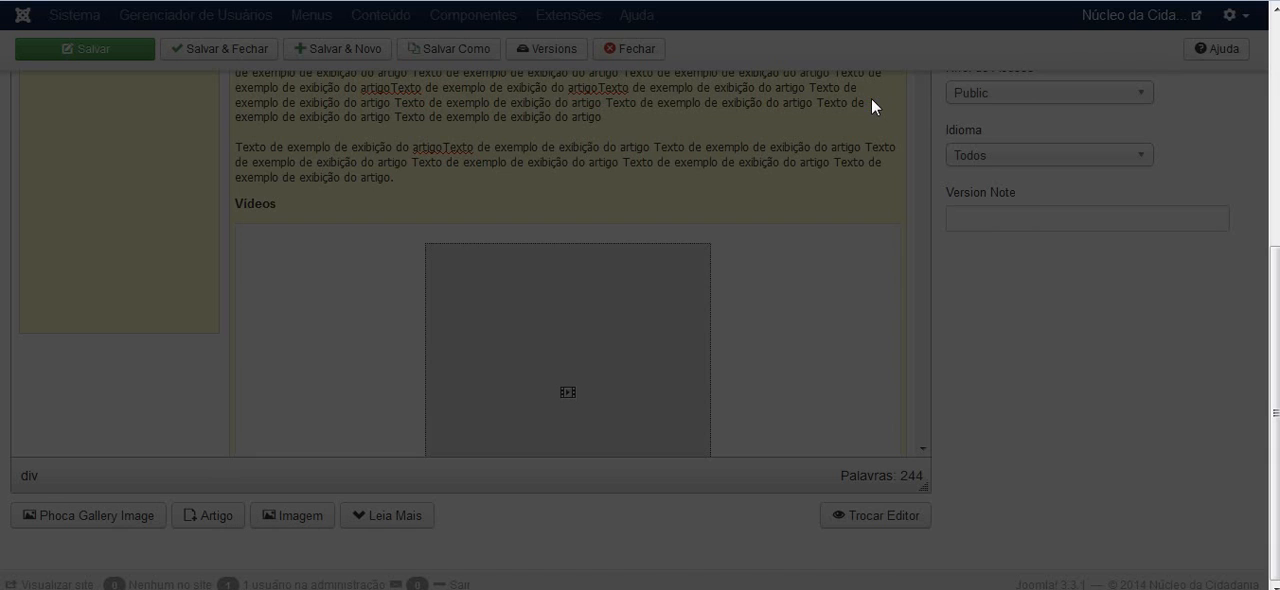
scroll(110, 203, "up", 3)
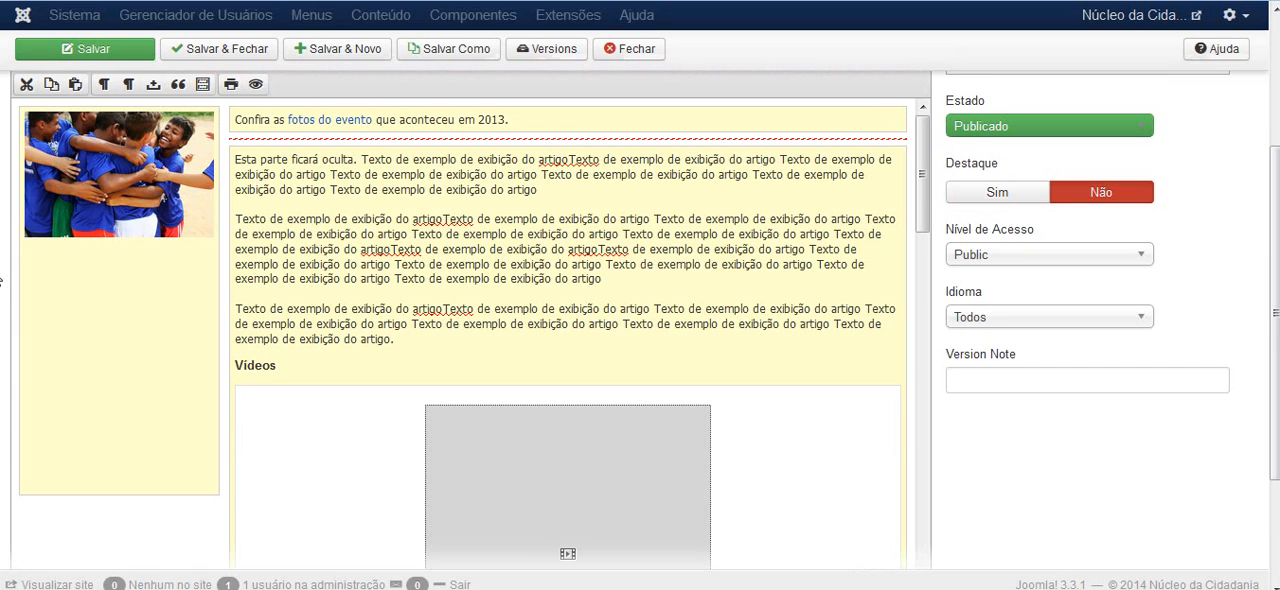
Append the filler text "fgshdfghdsfsdf sdfsdf fjdshfjdshfjsdhf jdshfjdsfjsdf" to the intro sentence above the read-more line
scroll(110, 203, "up", 2)
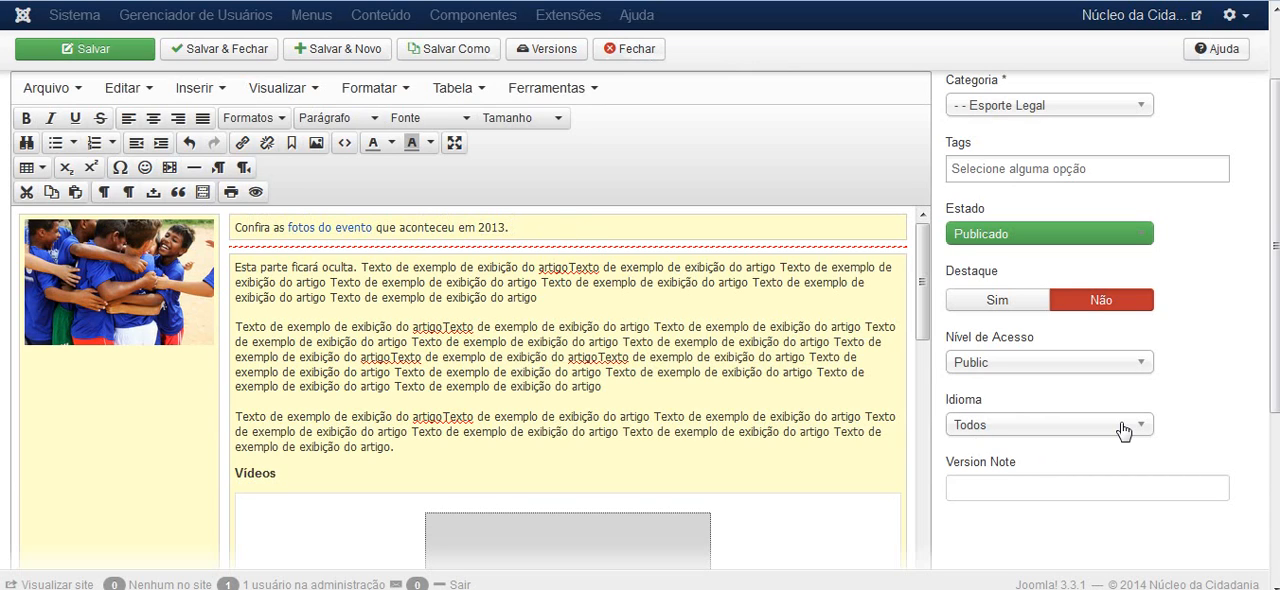
type("shdfghdsfsdf sdfsdf")
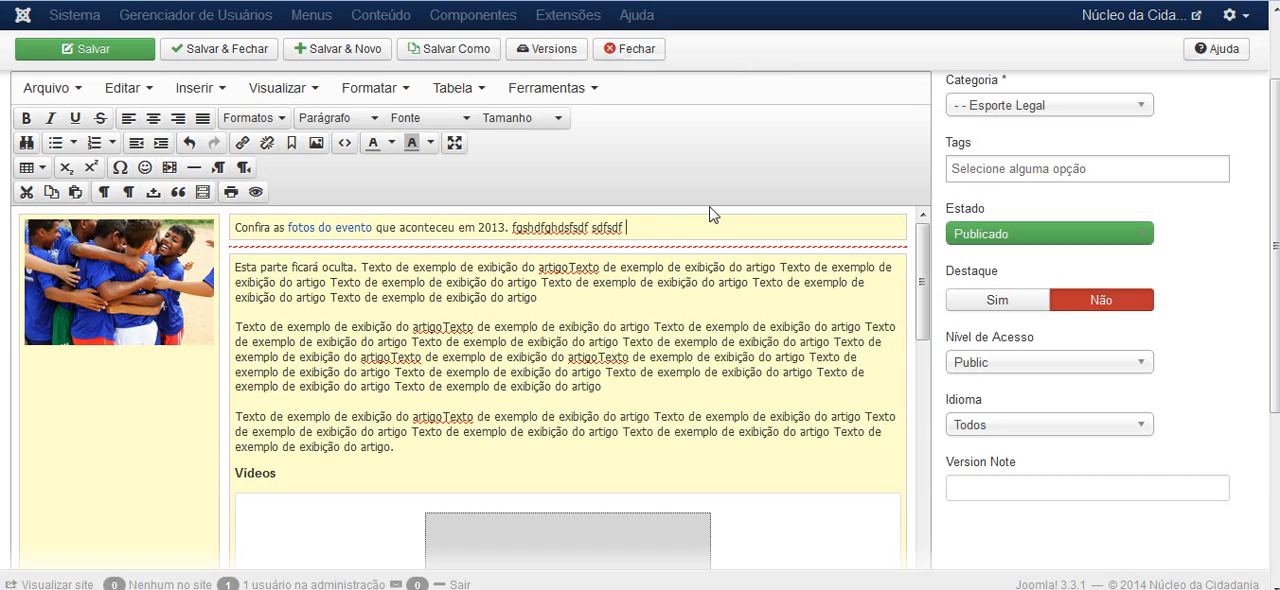
type("fjdshfjdshfjsdhfjdshfjdsfjsd")
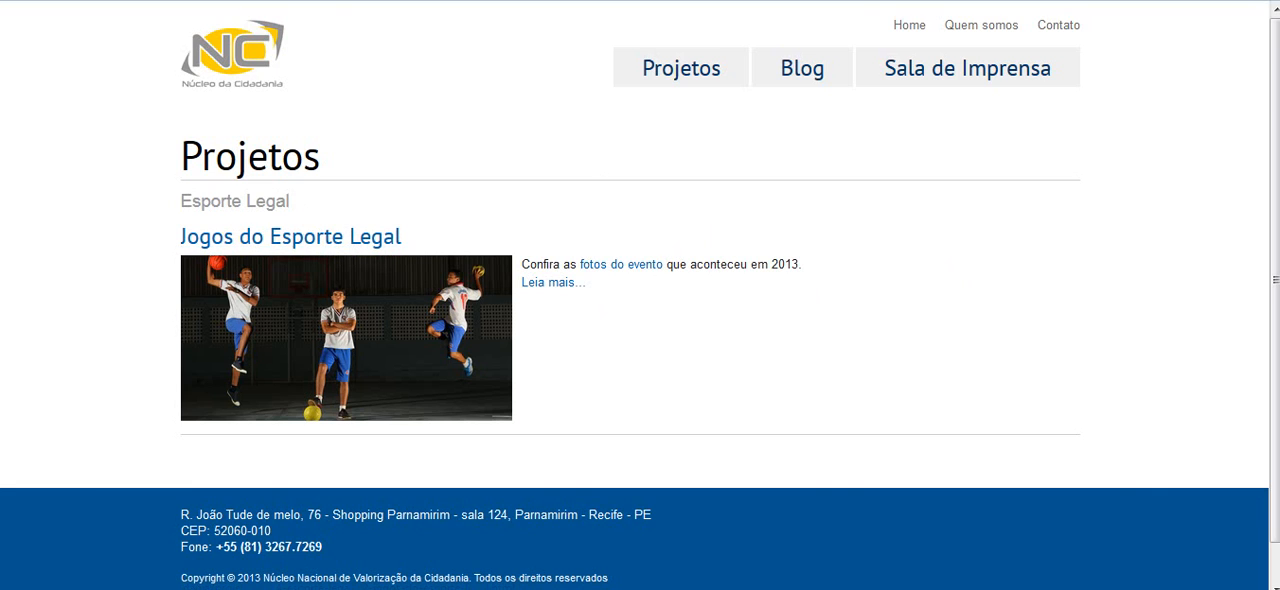
On the public site, open the full Jogos do Esporte Legal article from its Leia mais link and look through it
left_click(560, 287)
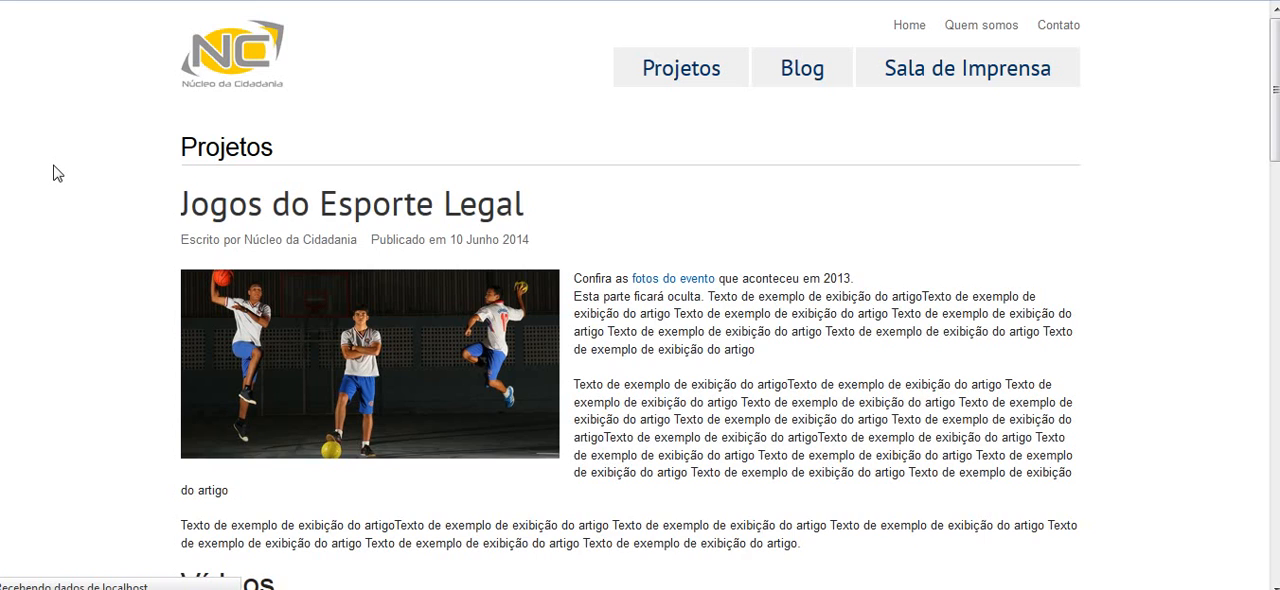
scroll(55, 172, "down", 4)
scroll(57, 173, "up", 4)
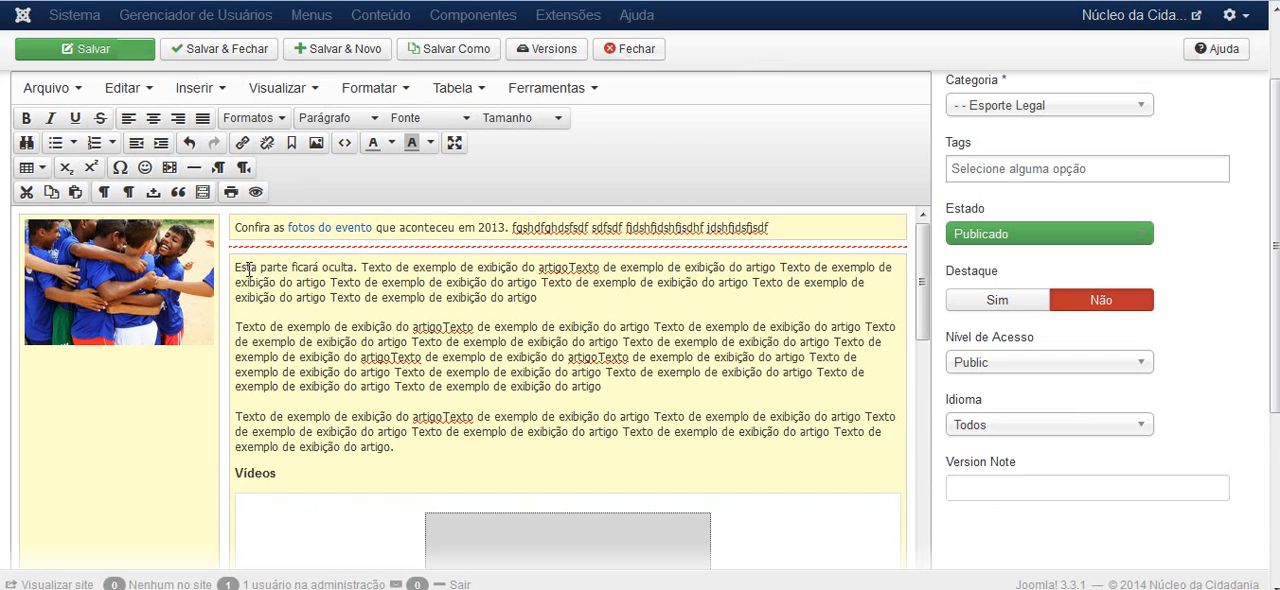
Append the filler text "wedsjfhdjshfdfdsfdsfdsf" to the third hidden paragraph, just above the Vídeos heading
left_click(409, 433, "shift")
left_click(410, 446, "shift")
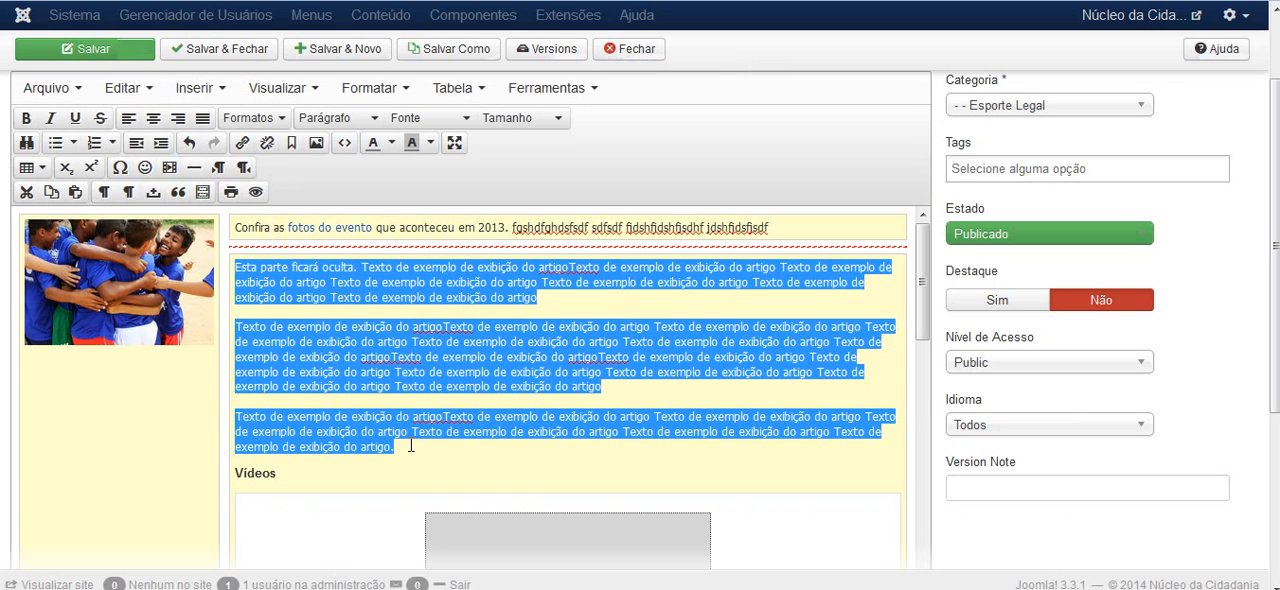
left_click(410, 446)
left_click(330, 386, "shift")
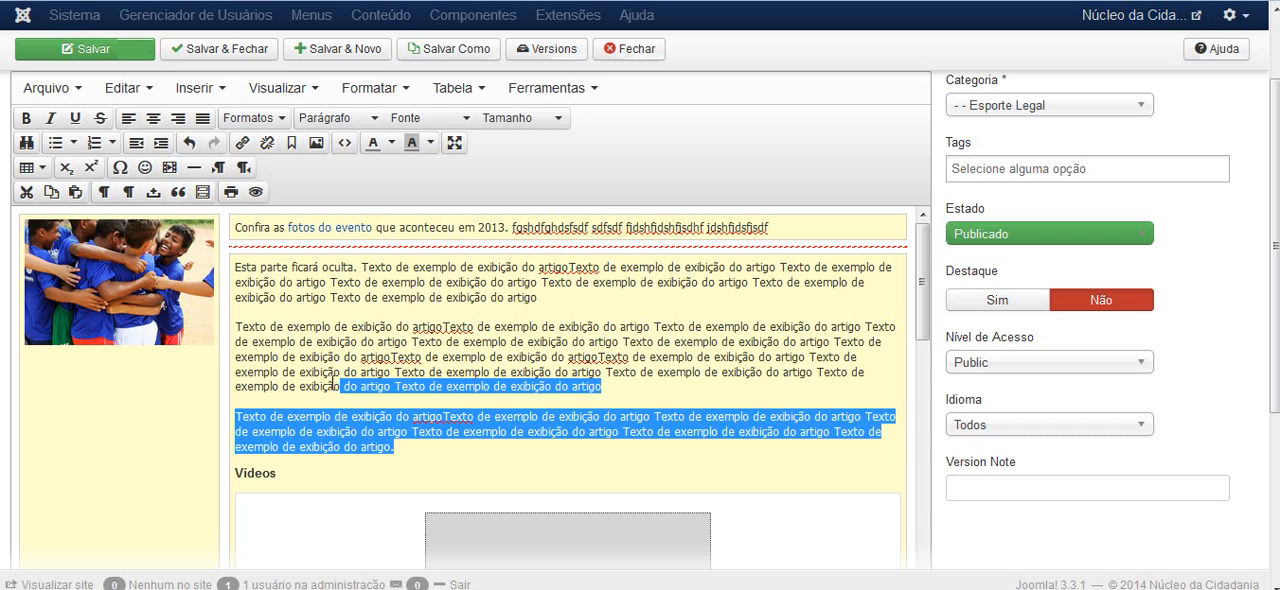
left_click(299, 433)
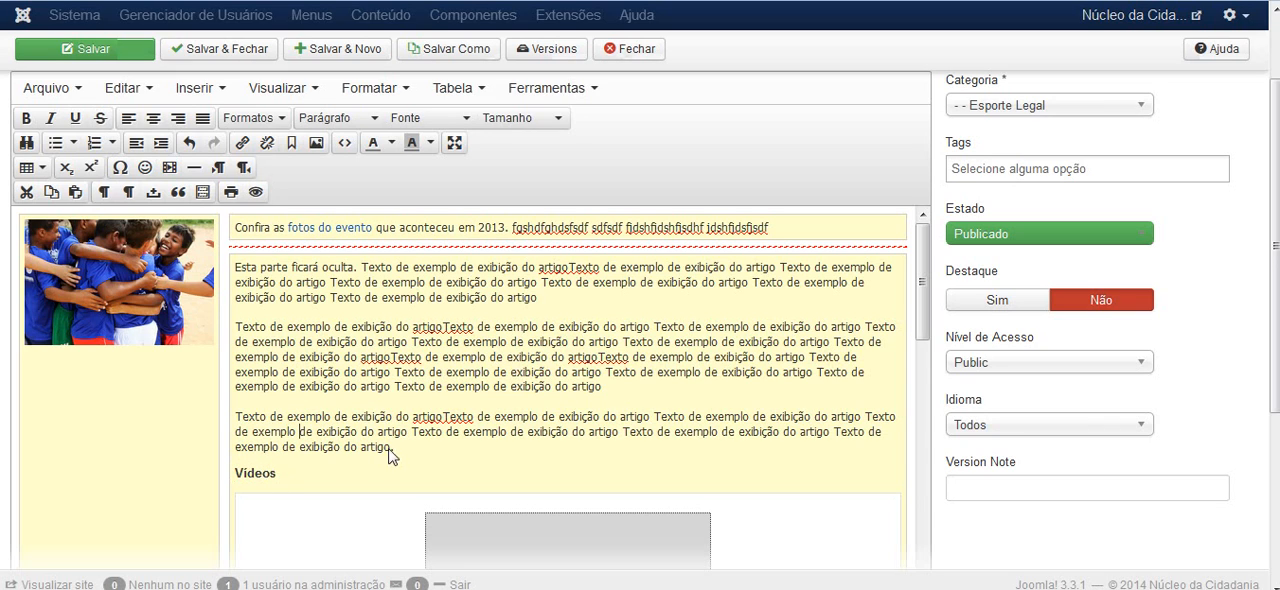
mouse_move(396, 447)
left_mouse_down()
mouse_move(341, 410)
mouse_move(238, 432)
mouse_move(420, 448)
left_mouse_up()
type("wedsjfhdjshfdfdsfdsfdsf")
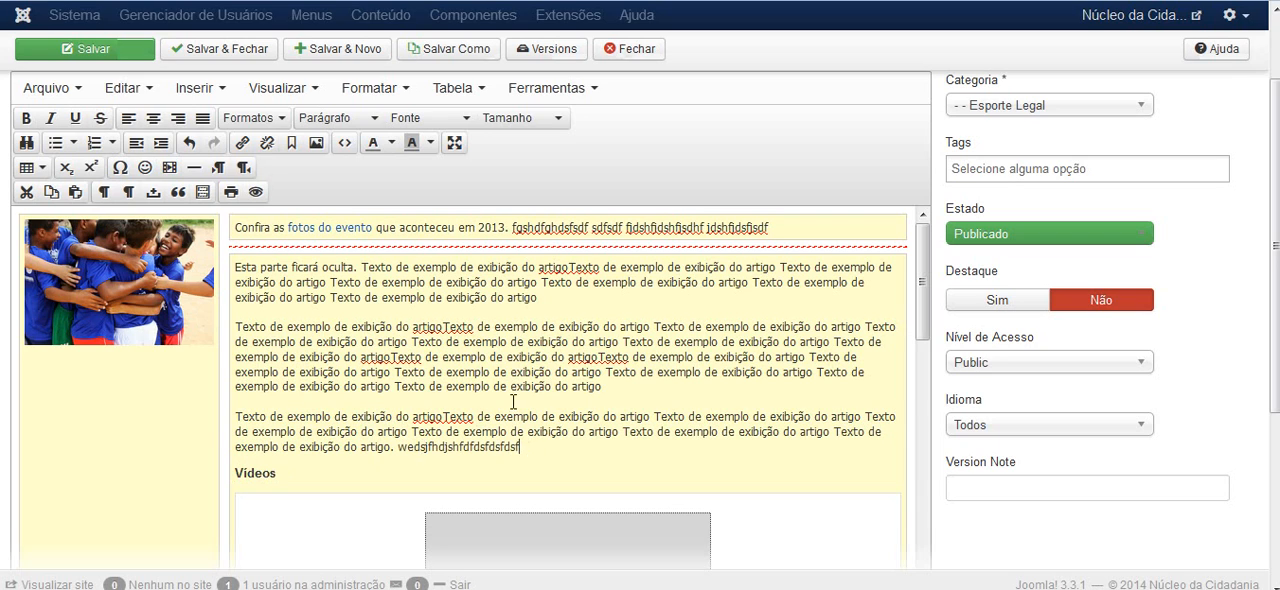
Replace the third hidden paragraph and the end of the second one with the filler text "fjdsfj dshfjdshf jhdsajfdsafsdaf"
left_click_drag(520, 447, 598, 391)
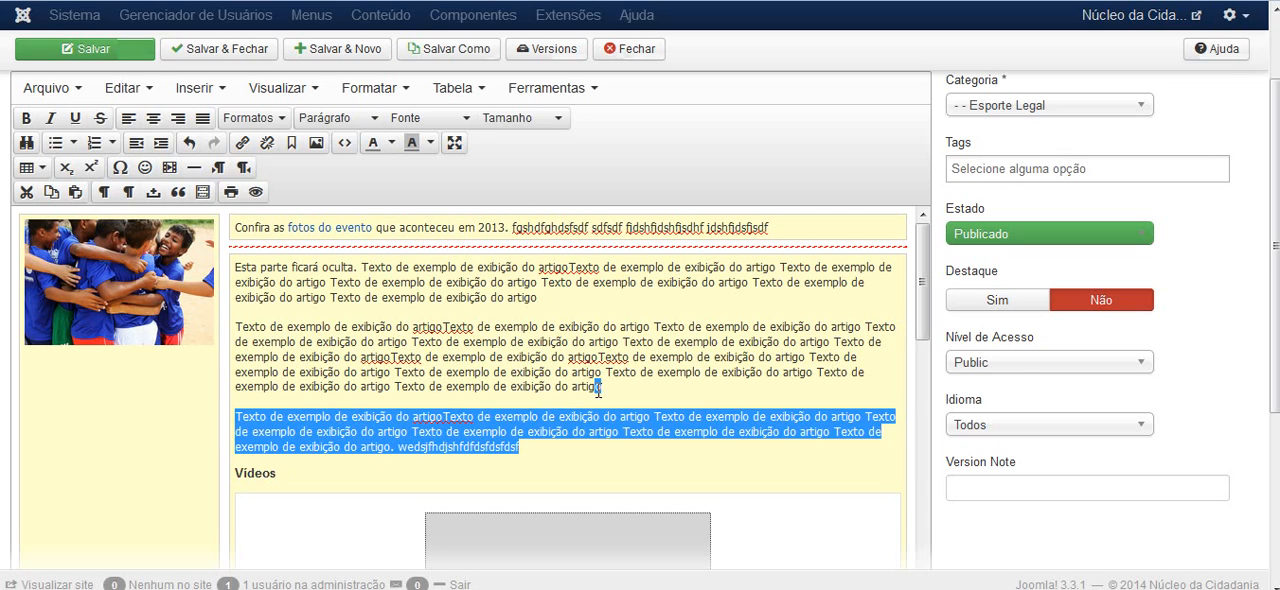
key("BackSpace")
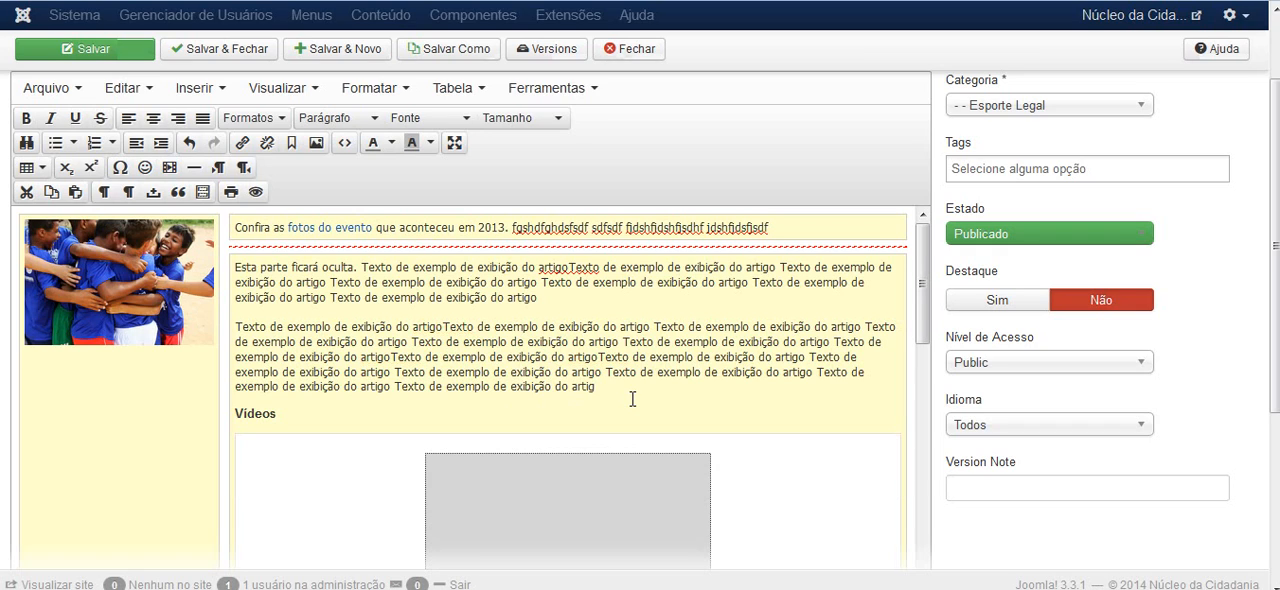
type("fjdsfj dshfjdshf jhdsajfdsafsdaf")
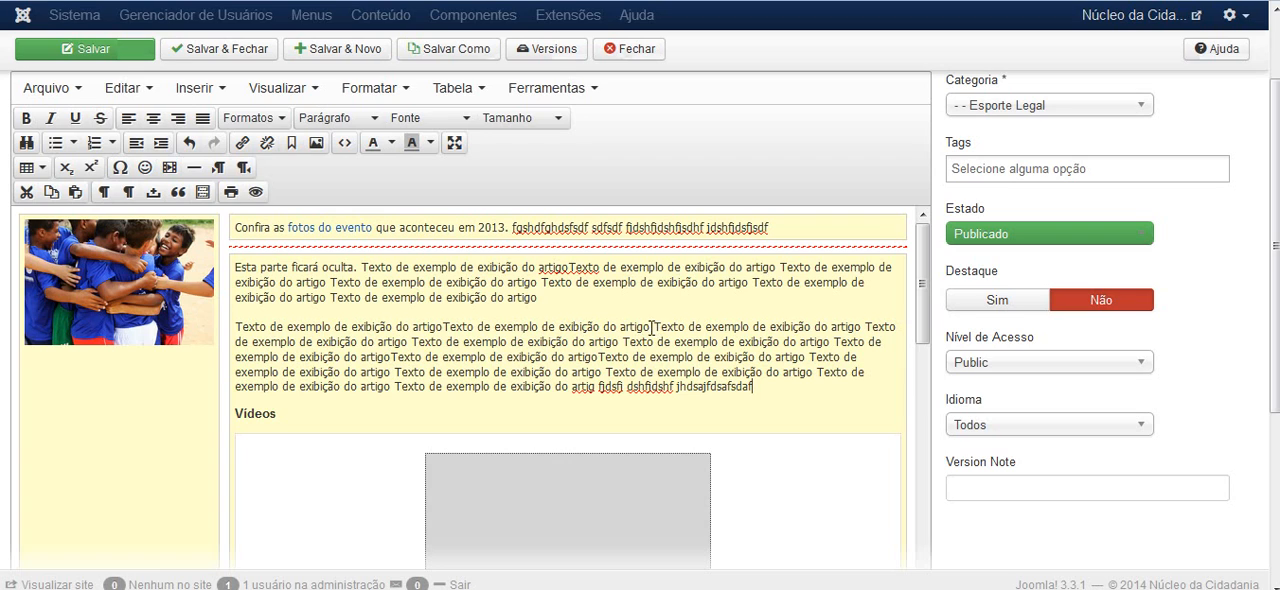
Replace the second occurrence of "exemplo de exibição do artigo" in the second hidden paragraph's first line with "ffdsfdsaf"
left_click_drag(651, 327, 493, 329)
type("ffd")
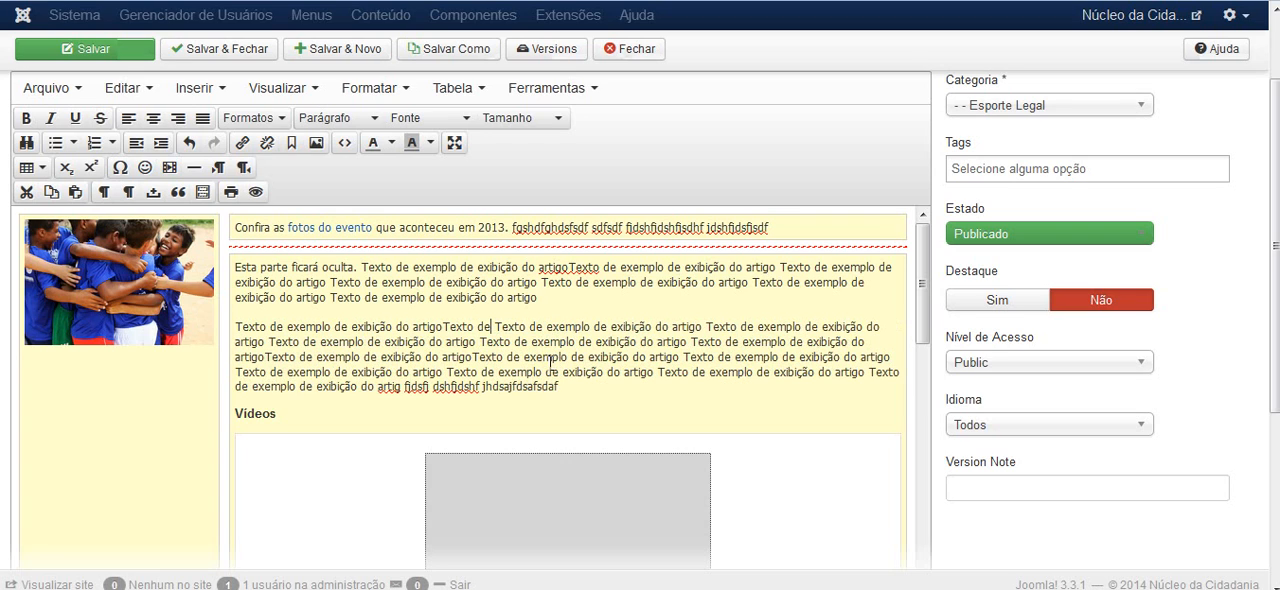
type("sfdsaf")
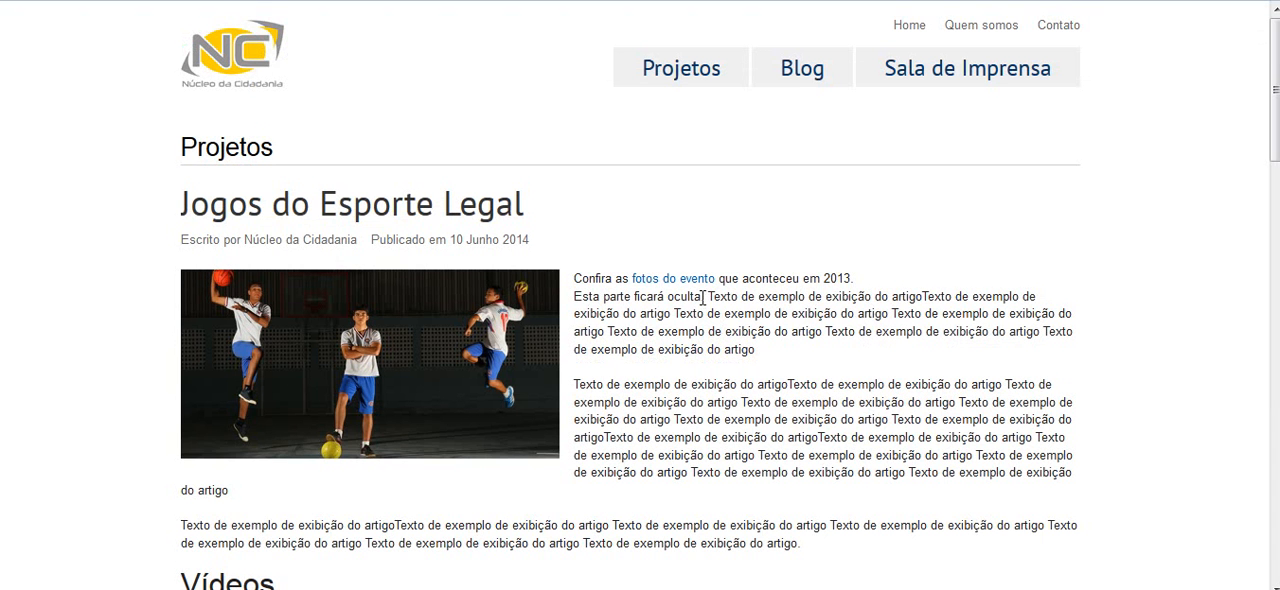
Examine how the image, text and videos of the Jogos do Esporte Legal article appear on the public site compared with the editor
scroll(704, 297, "down", 2)
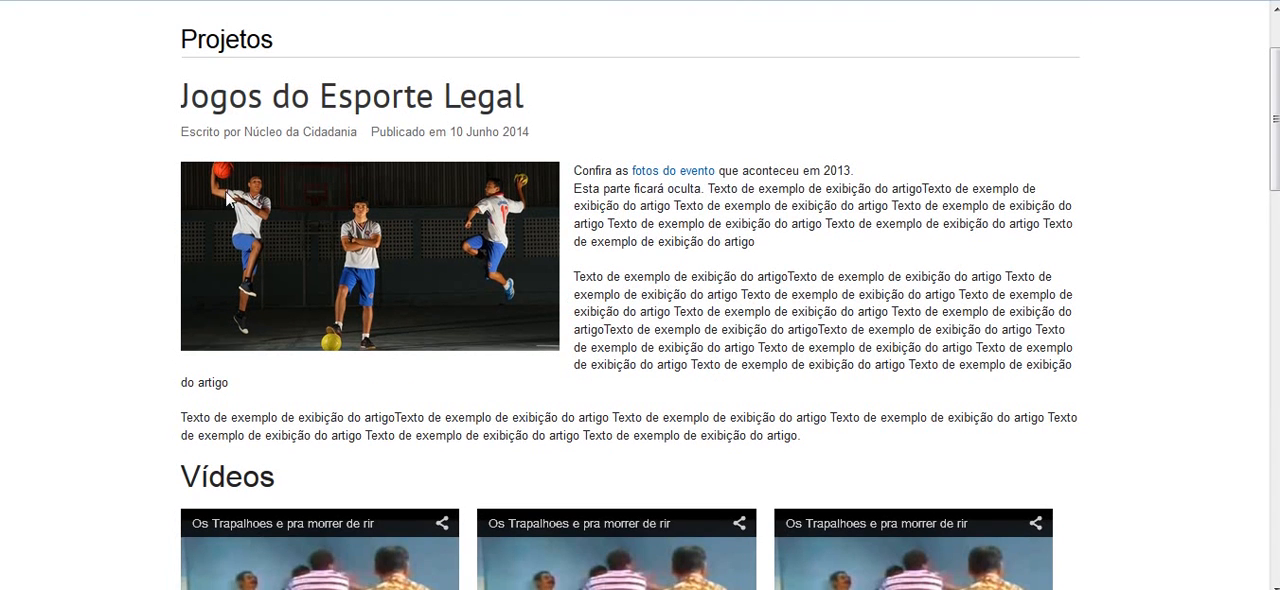
scroll(136, 188, "down", 2)
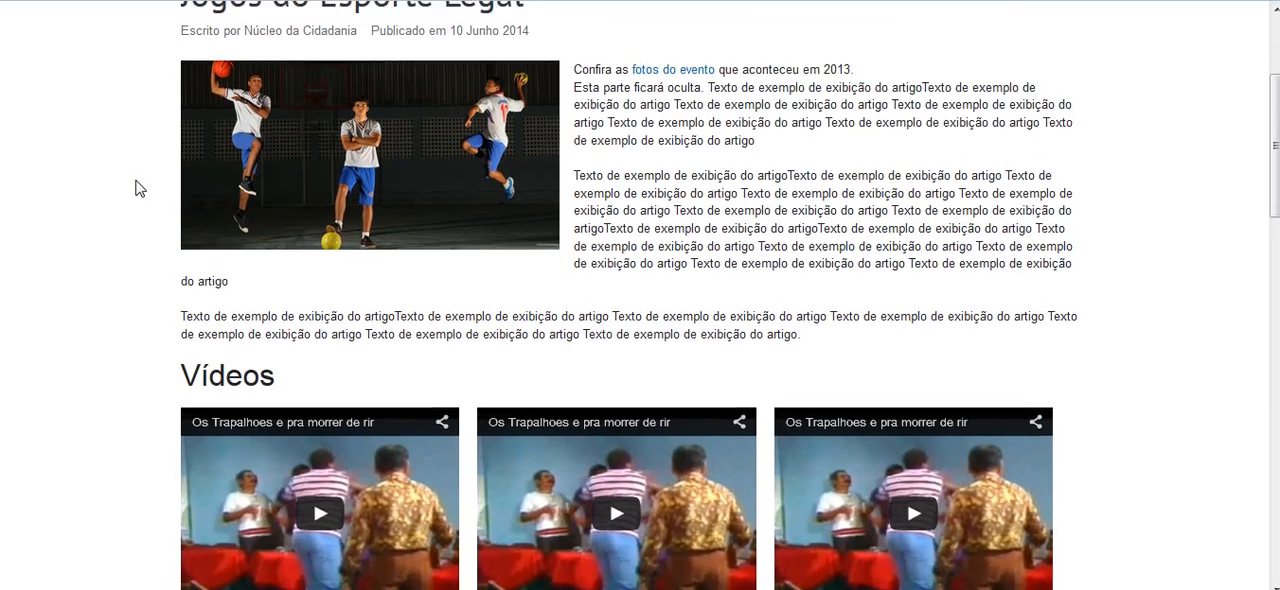
scroll(136, 188, "up", 4)
scroll(136, 188, "down", 5)
scroll(136, 188, "up", 3)
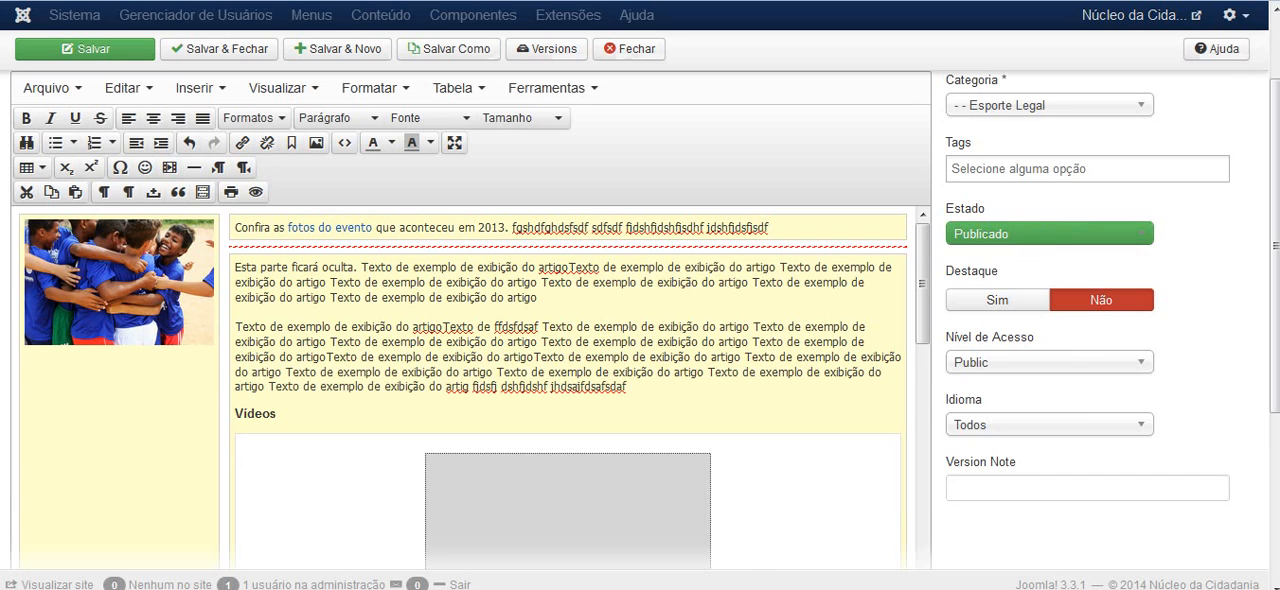
scroll(1176, 276, "down", 2)
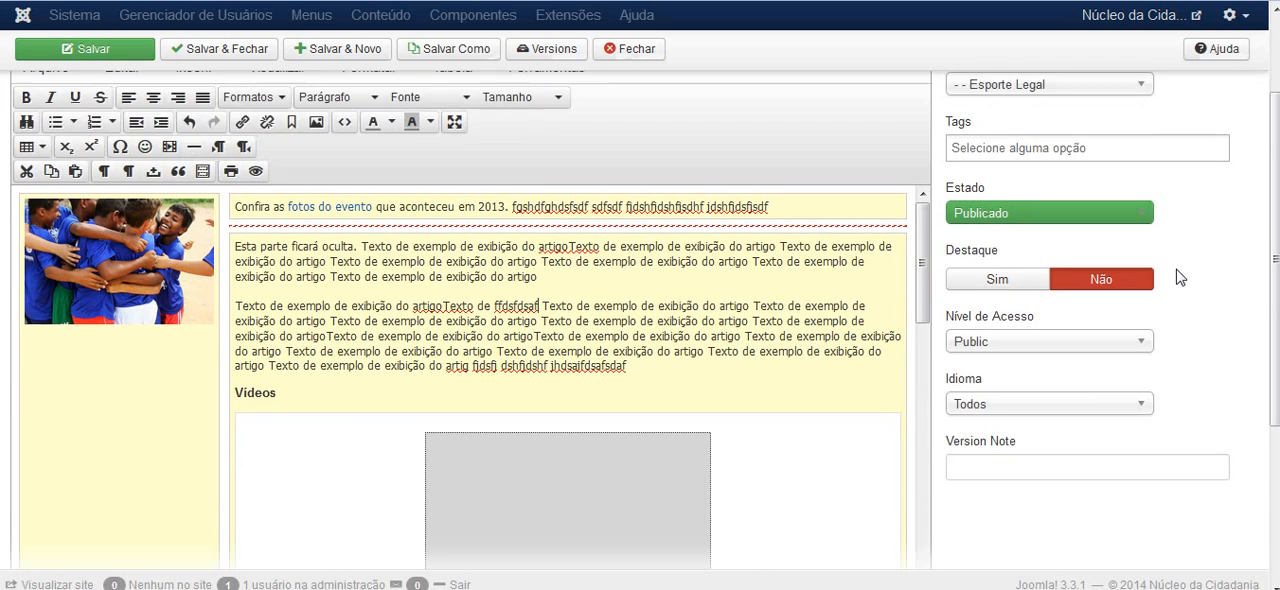
scroll(1180, 276, "up", 1)
scroll(1179, 268, "up", 2)
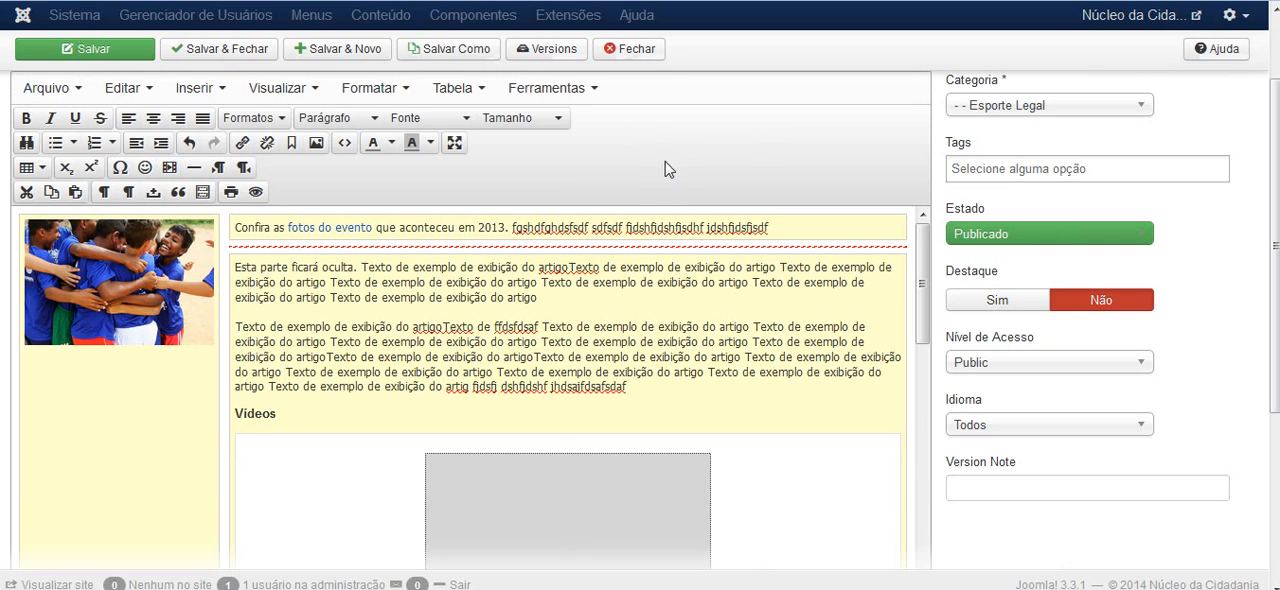
Expand the article editor to full screen and compare its video boxes with the Vídeos section on the public site
left_click(455, 147)
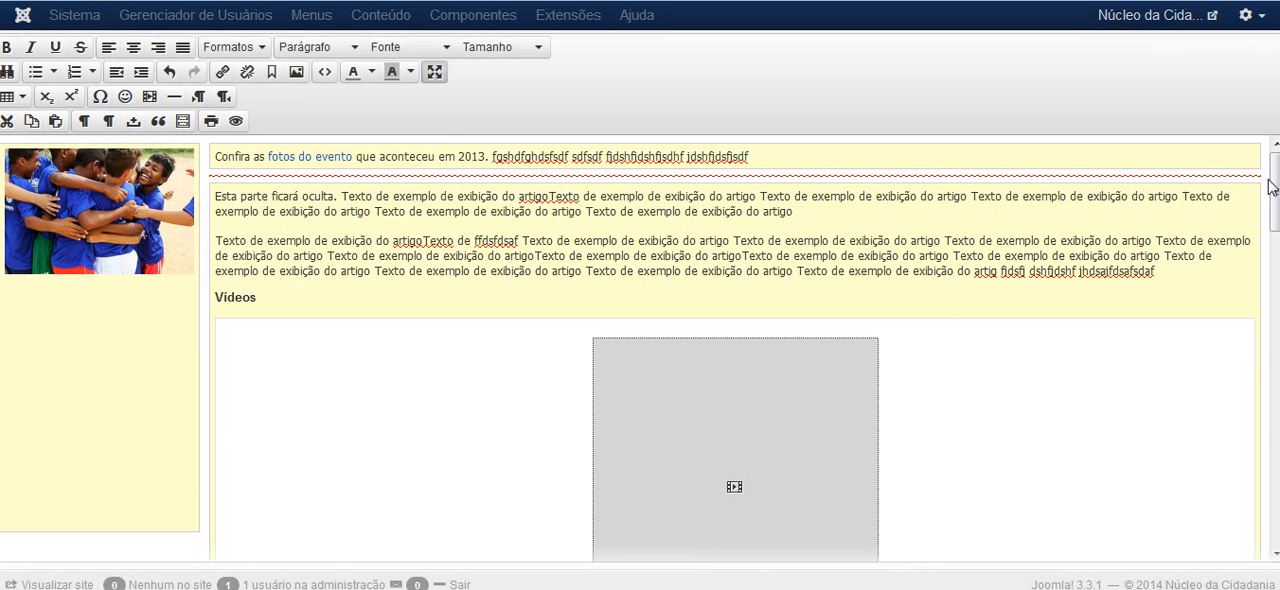
mouse_move(1278, 228)
left_mouse_down()
mouse_move(1278, 399)
mouse_move(1278, 226)
left_mouse_up()
left_click_drag(1276, 188, 1270, 433)
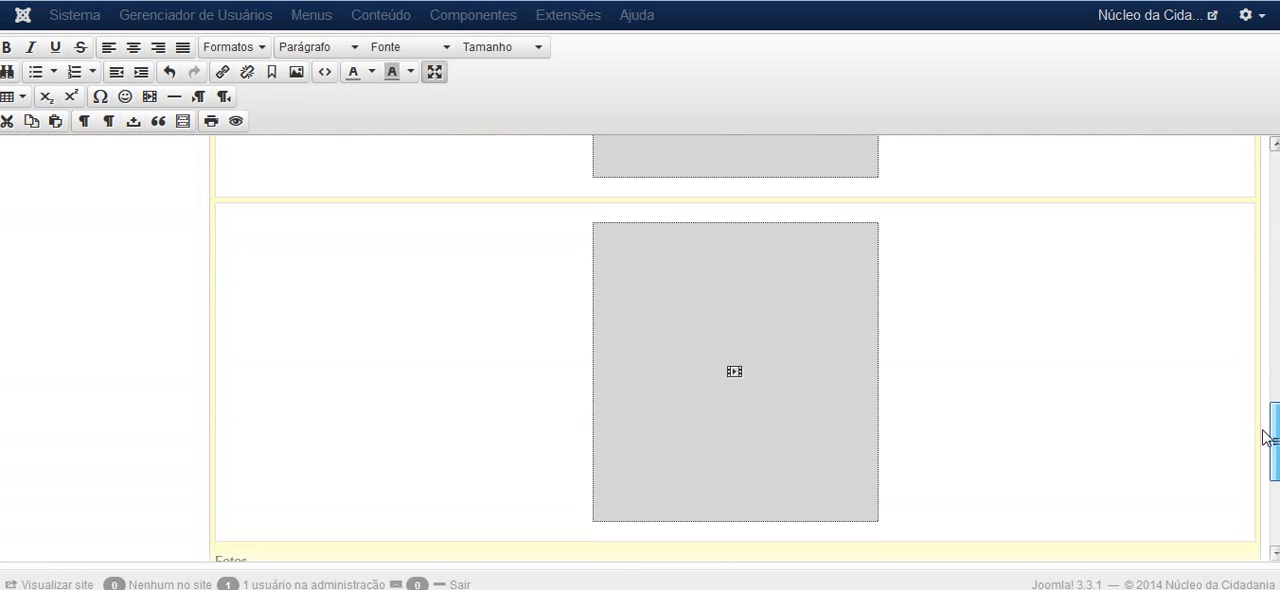
scroll(407, 296, "down", 2)
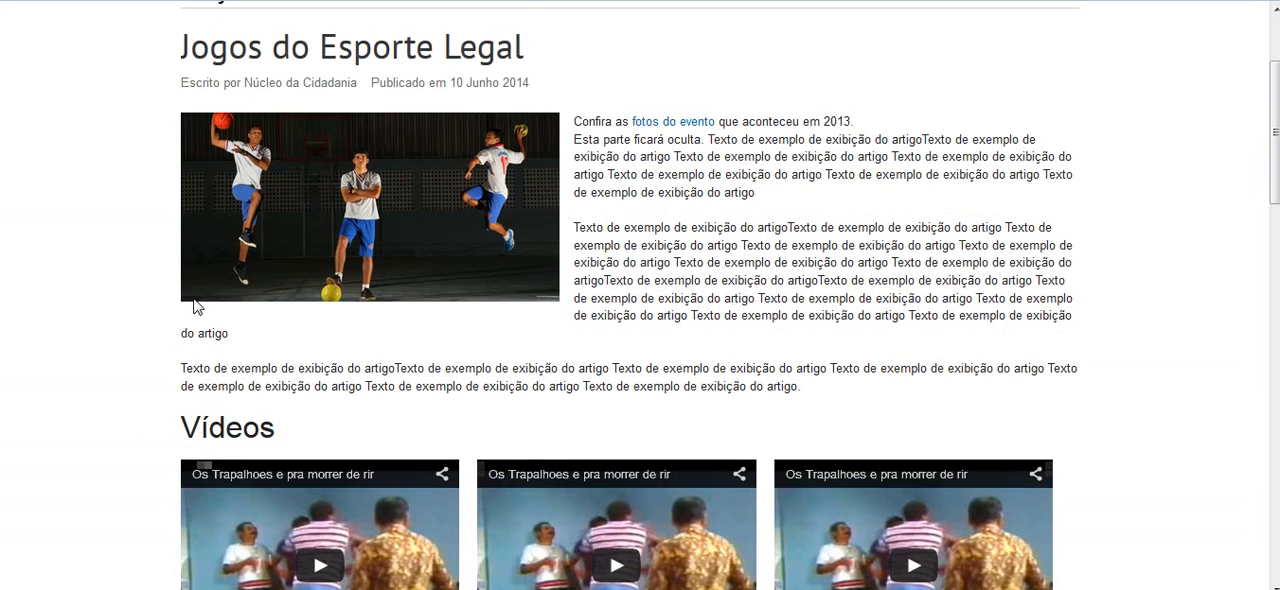
scroll(562, 336, "down", 2)
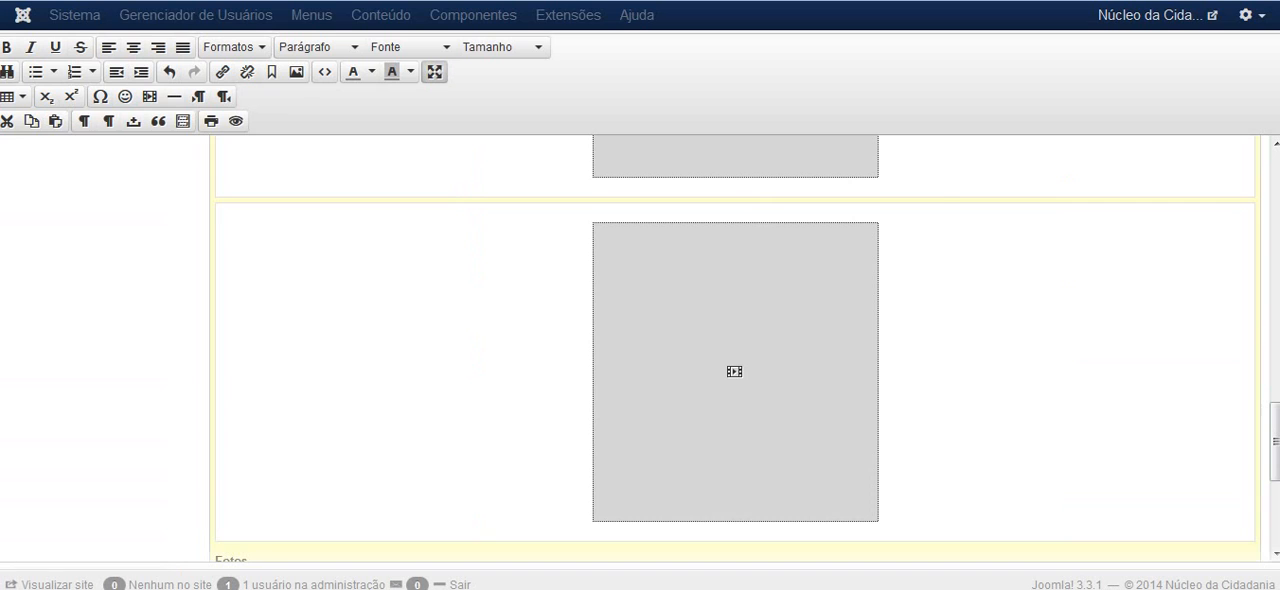
mouse_move(1274, 438)
left_mouse_down()
mouse_move(1275, 208)
mouse_move(1275, 446)
left_mouse_up()
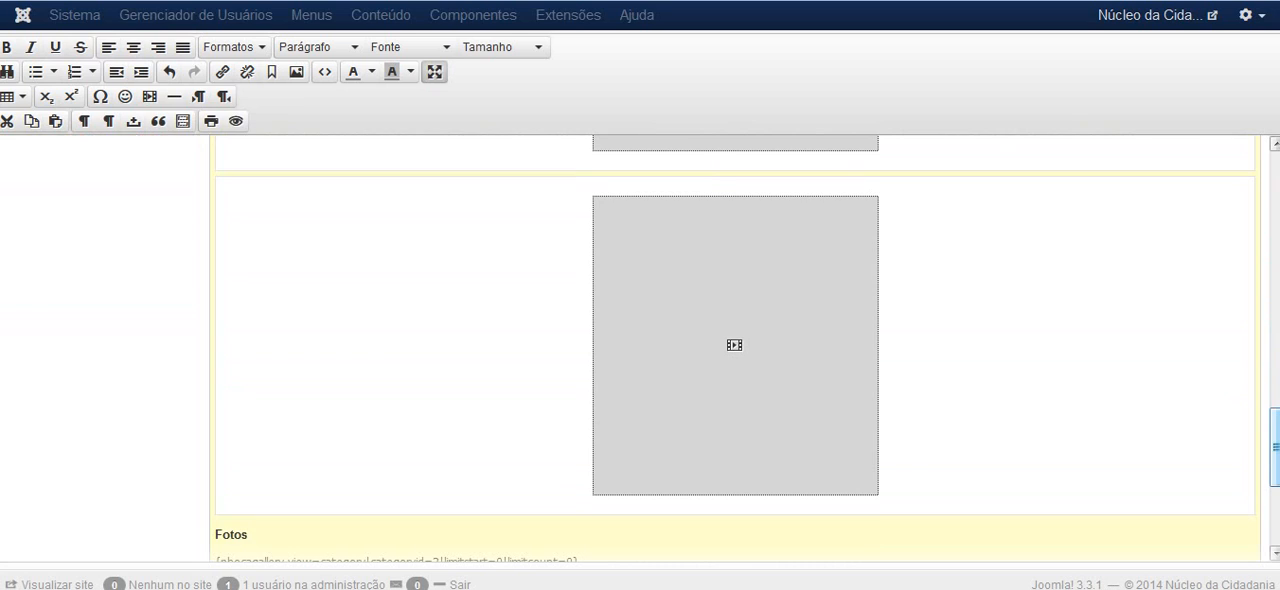
Delete the last video above the Fotos heading, together with its emptied box and the leftover blank line
left_click(751, 294)
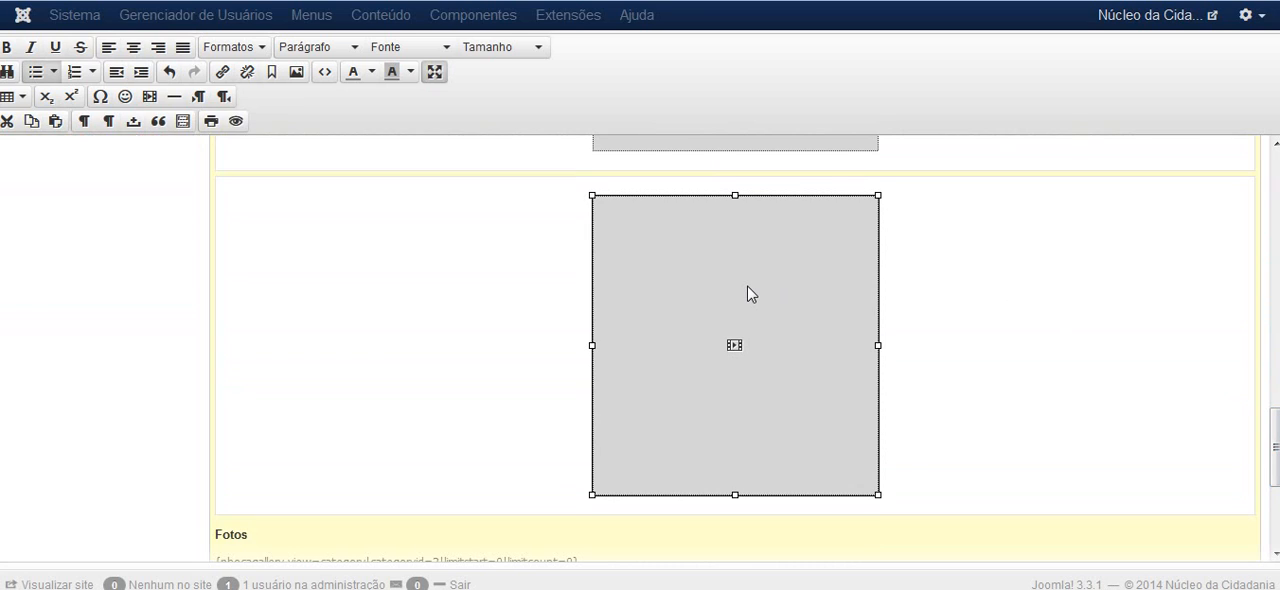
key("Delete")
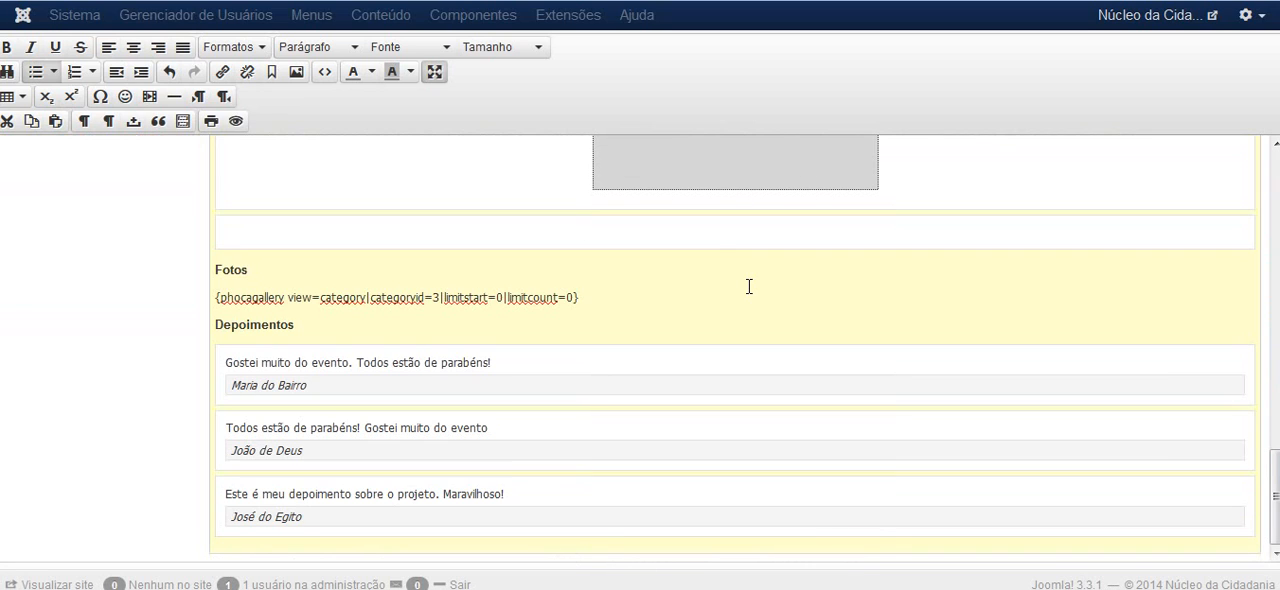
scroll(749, 287, "up", 2)
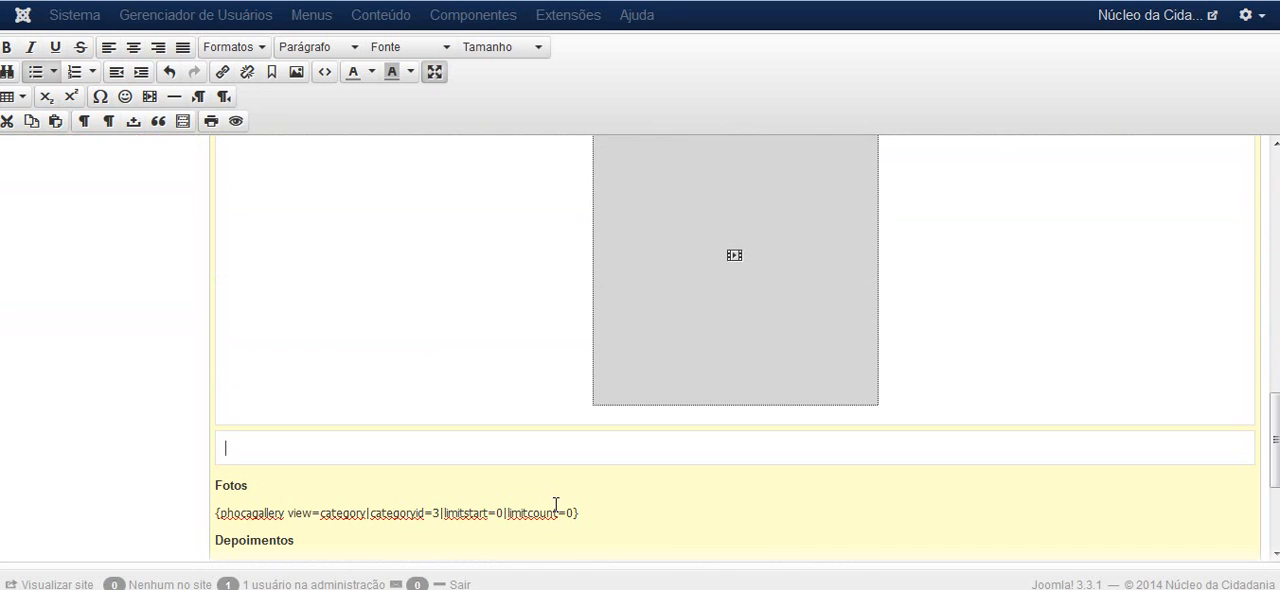
key("BackSpace")
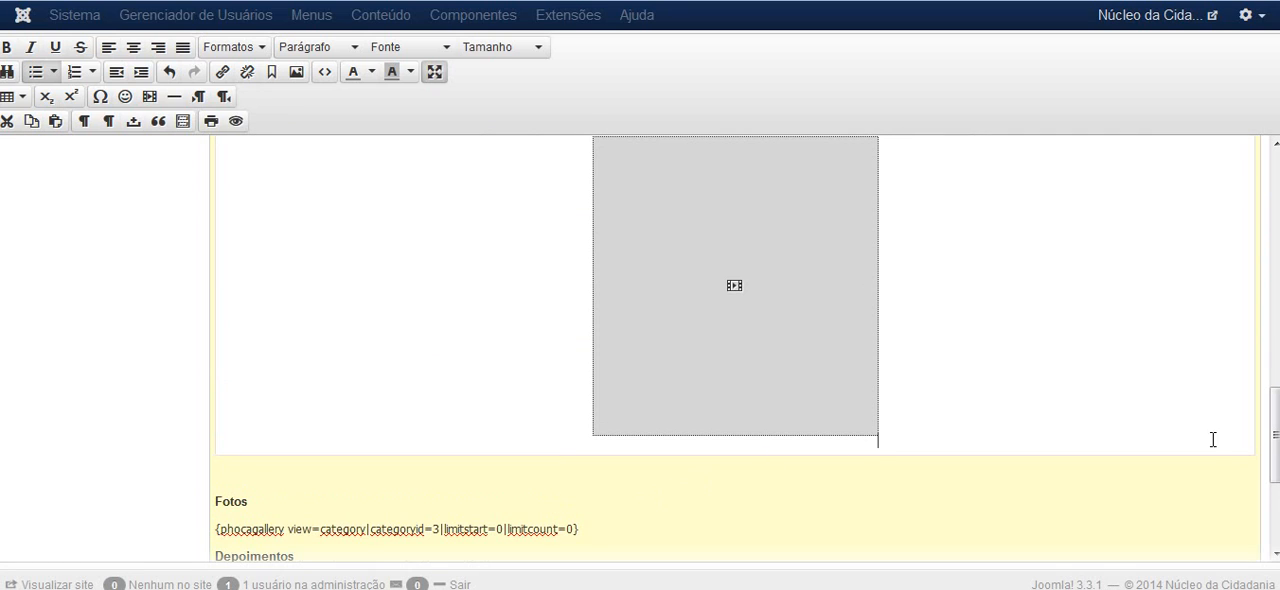
left_click_drag(1273, 435, 1274, 492)
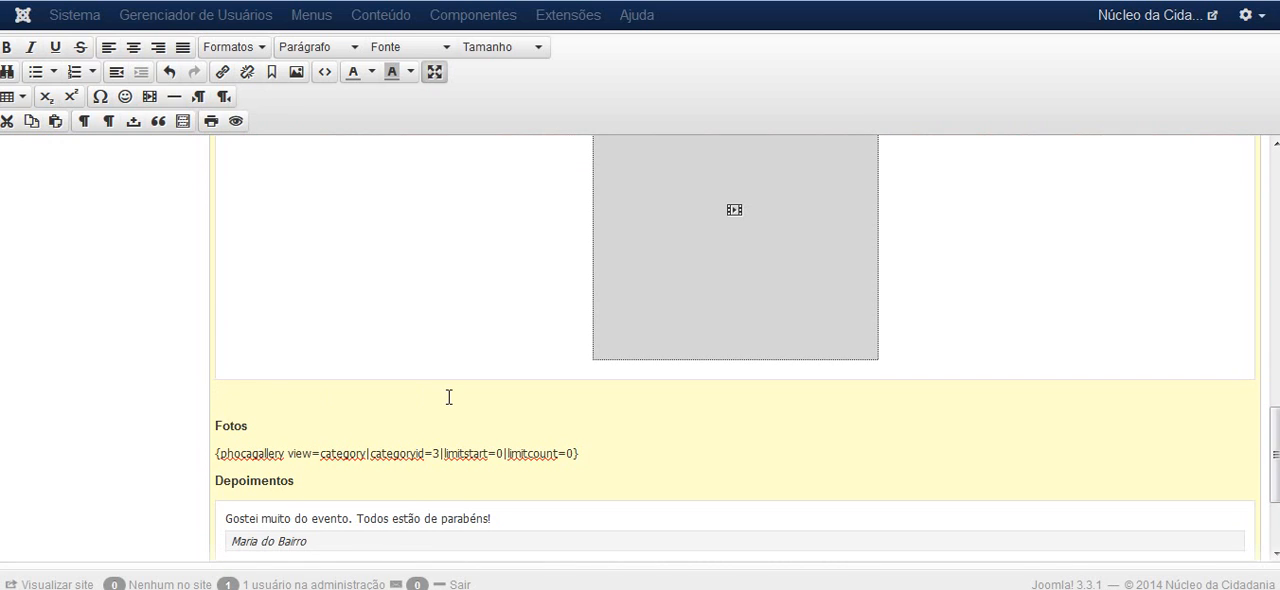
key("BackSpace")
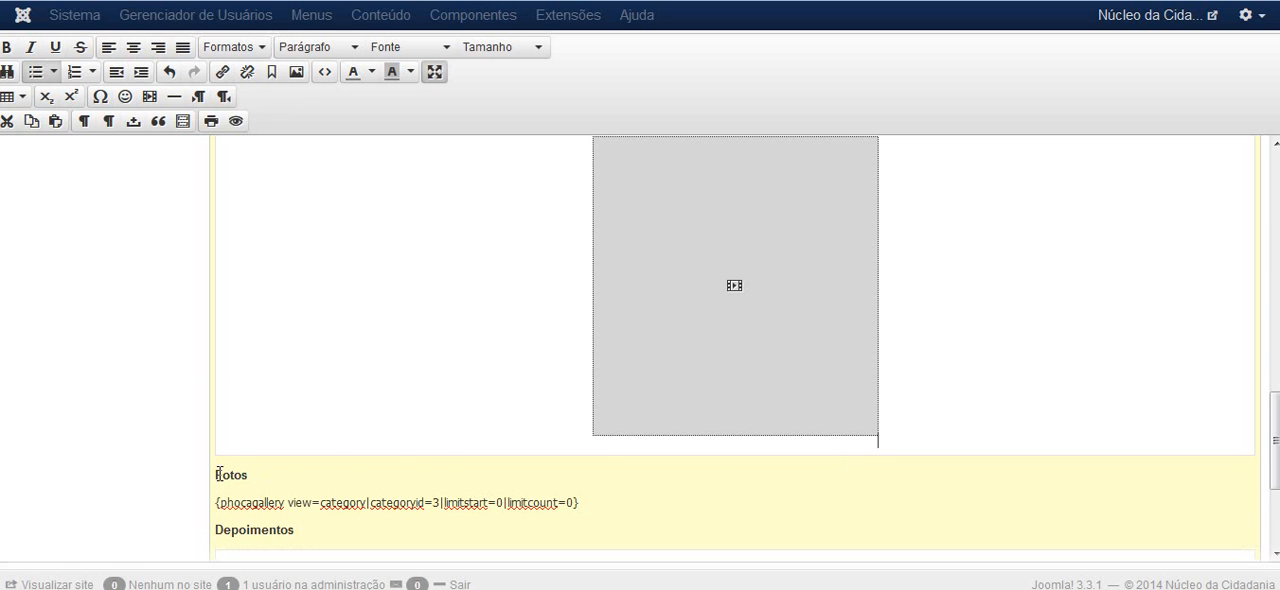
Delete the remaining video directly above the Fotos heading, keeping its empty box in place
mouse_move(1274, 405)
left_mouse_down()
mouse_move(1258, 200)
mouse_move(1266, 410)
left_mouse_up()
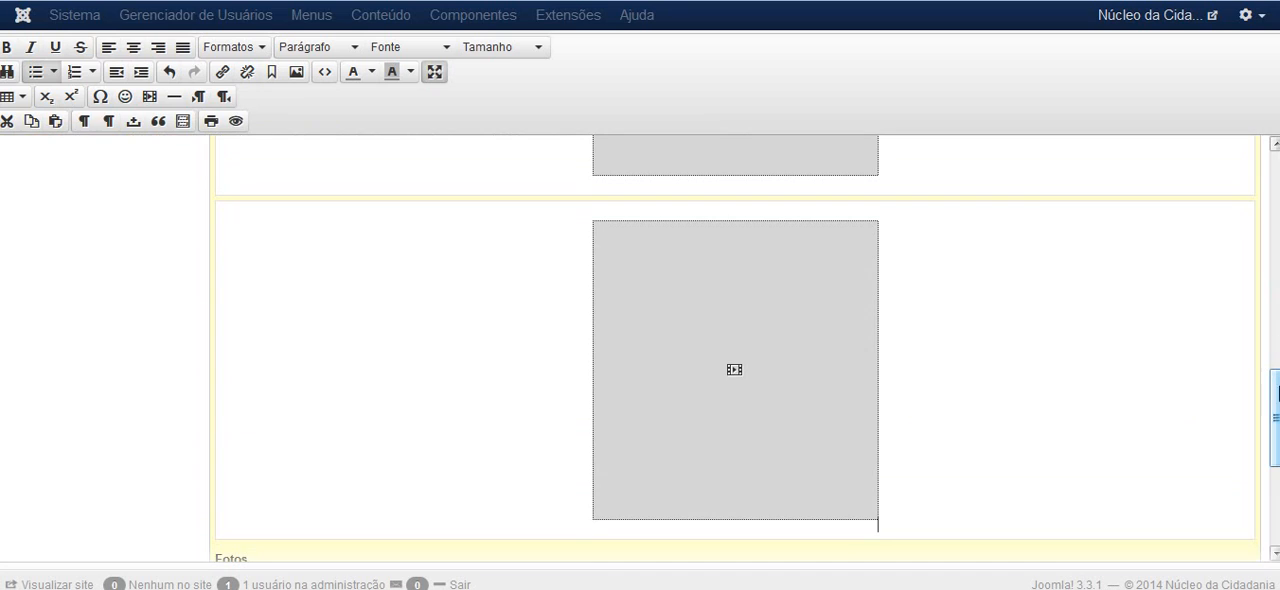
left_click(769, 304)
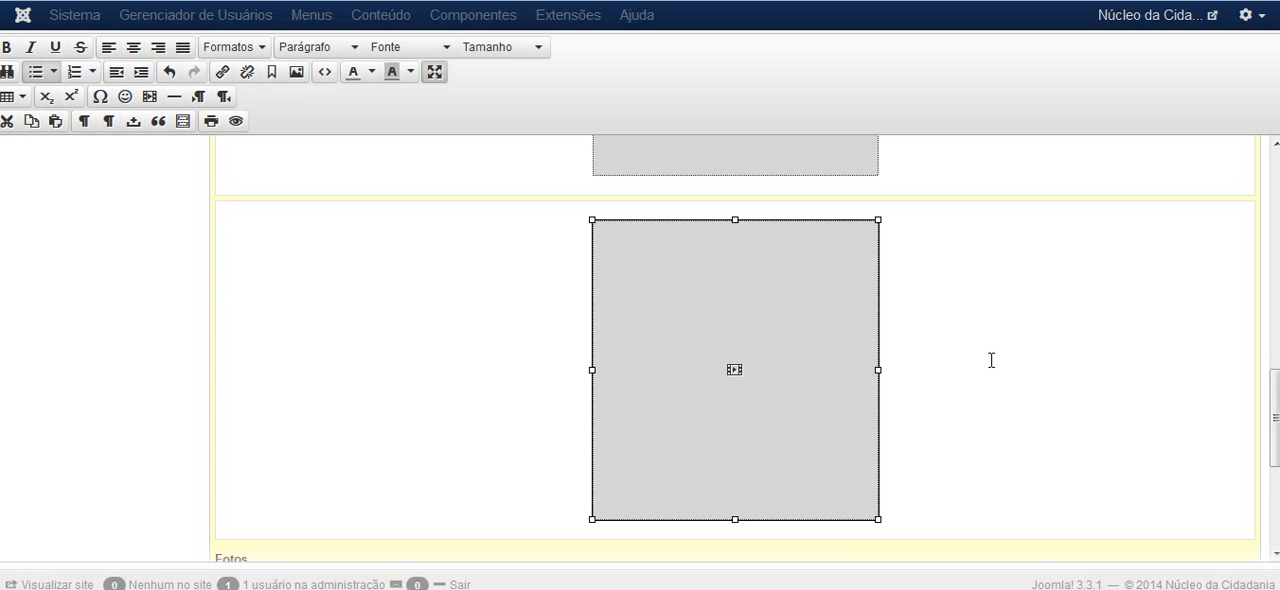
key("Delete")
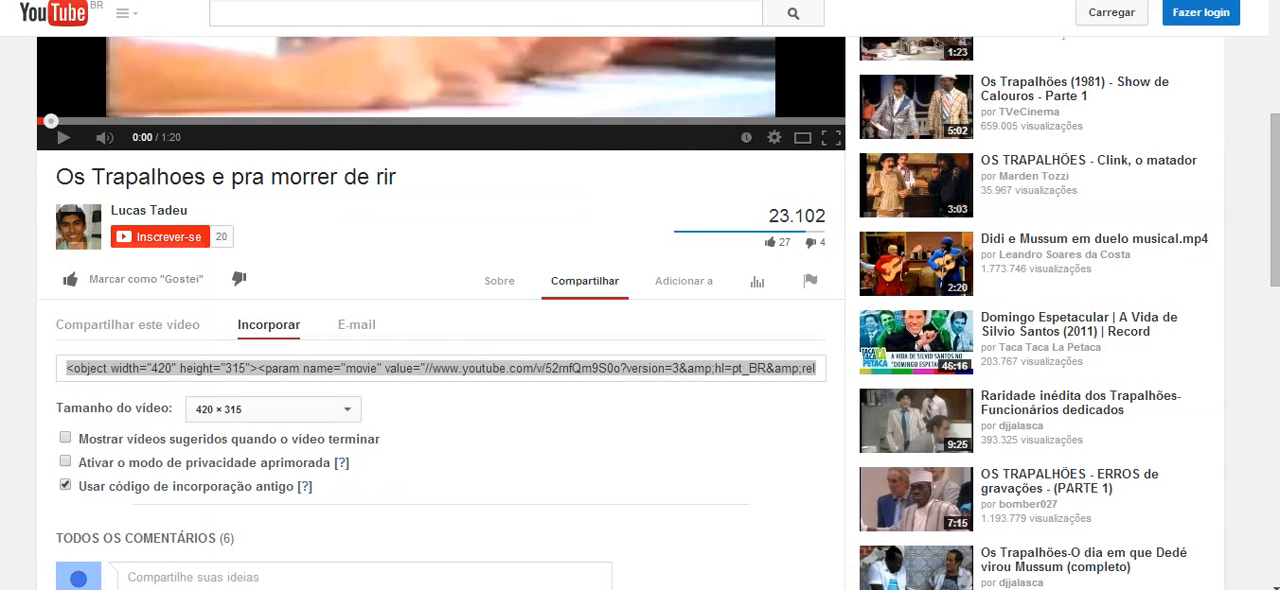
left_click(400, 364)
scroll(640, 300, "up", 4)
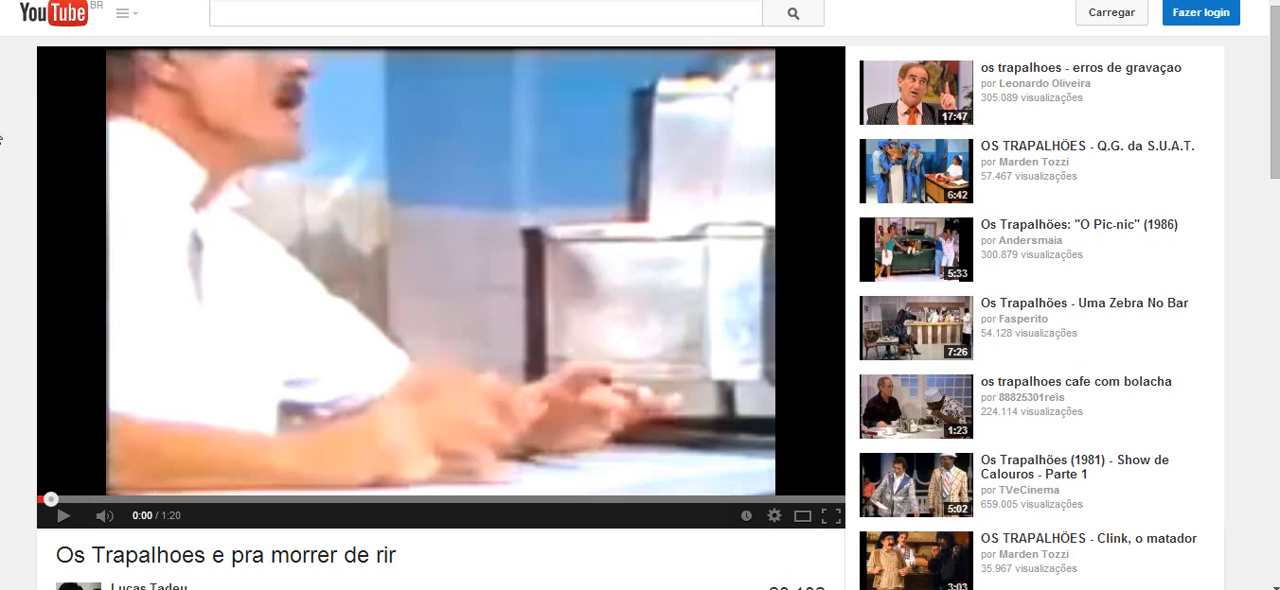
On the YouTube page of the Os Trapalhoes video, turn off the old embed code option and examine the iframe code
scroll(1, 138, "down", 3)
scroll(1, 138, "down", 1)
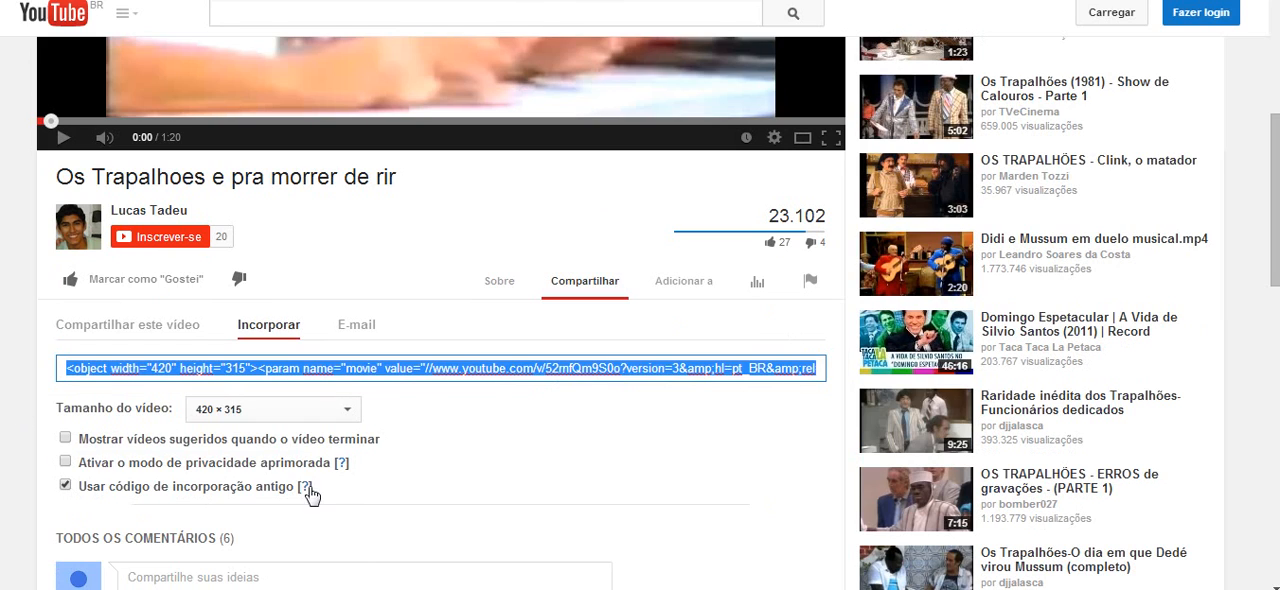
left_click(66, 487)
left_click(98, 366)
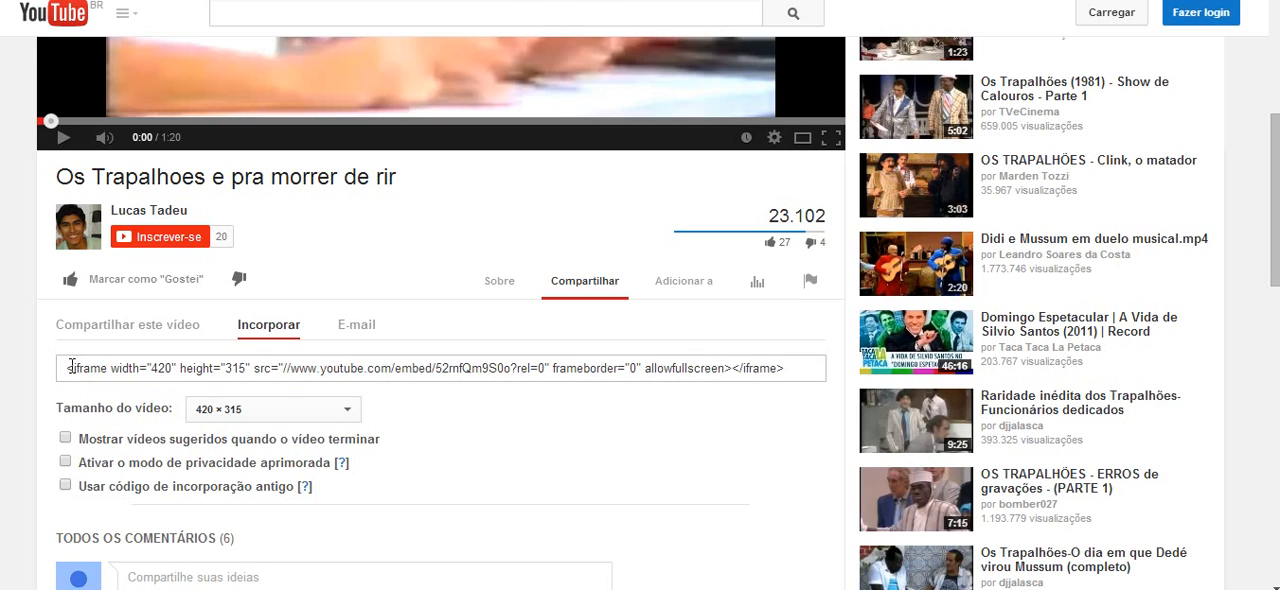
left_click_drag(66, 368, 108, 368)
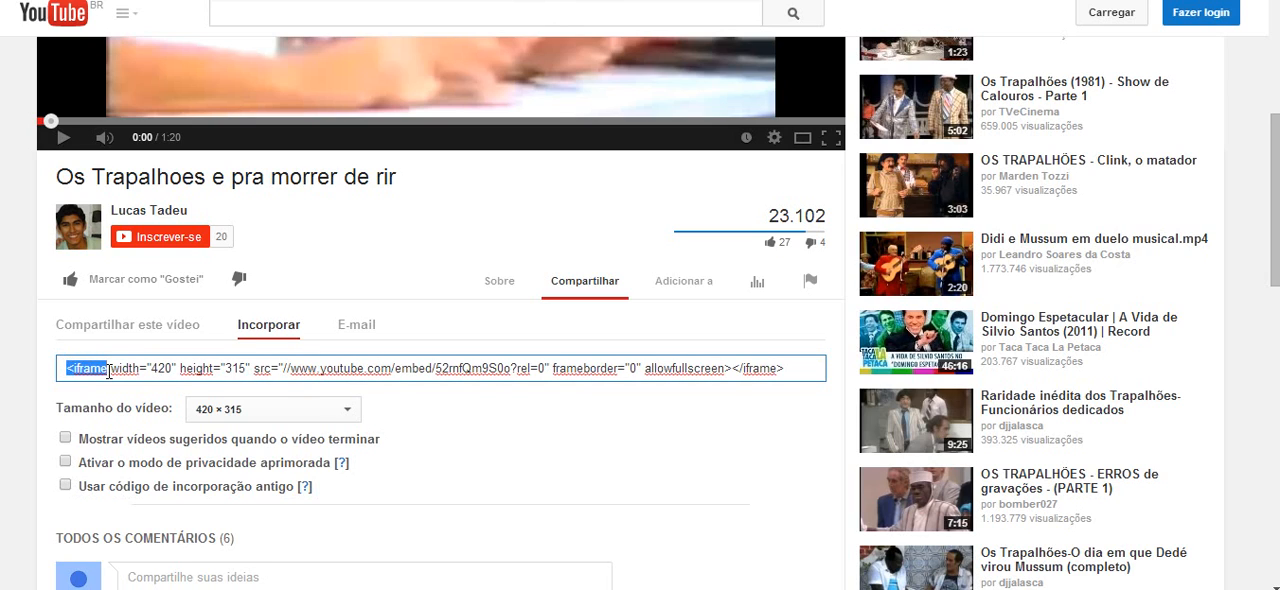
Turn on the old embed code option for the Os Trapalhoes video and copy its complete object code
left_click(66, 487)
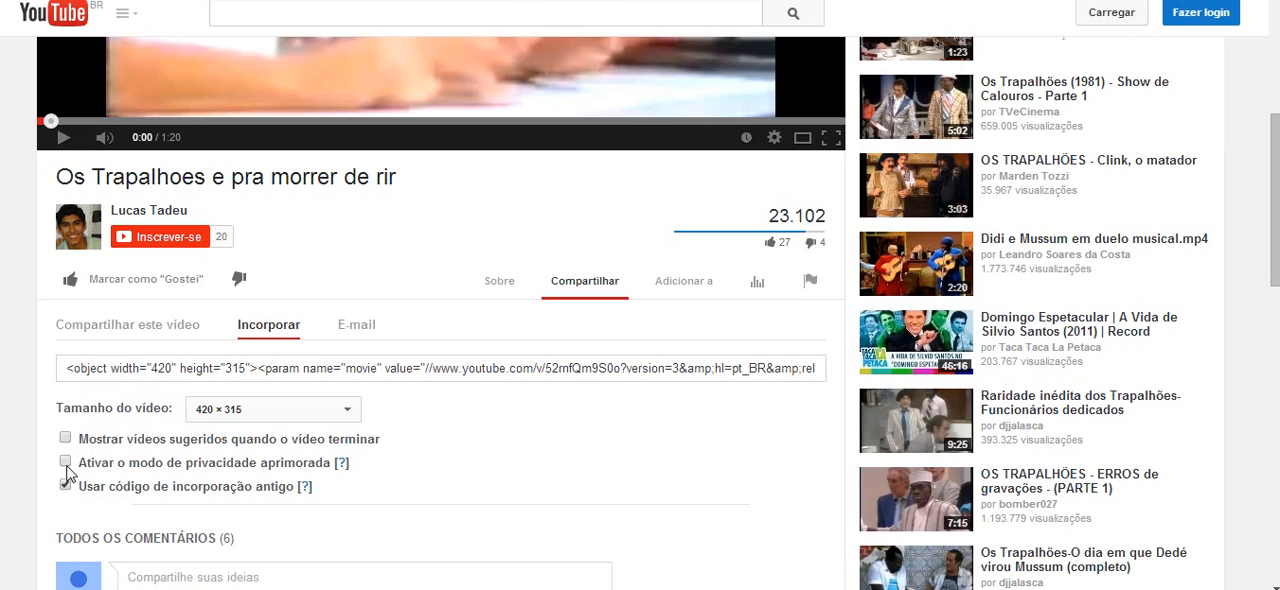
left_click(67, 368)
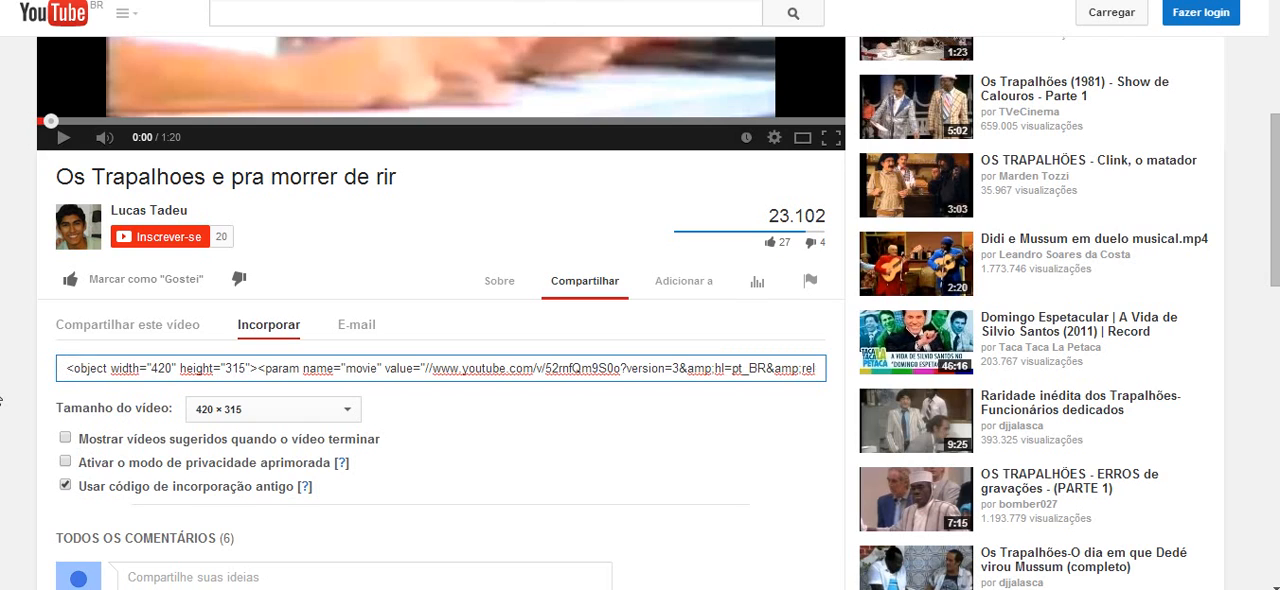
key("ctrl+a")
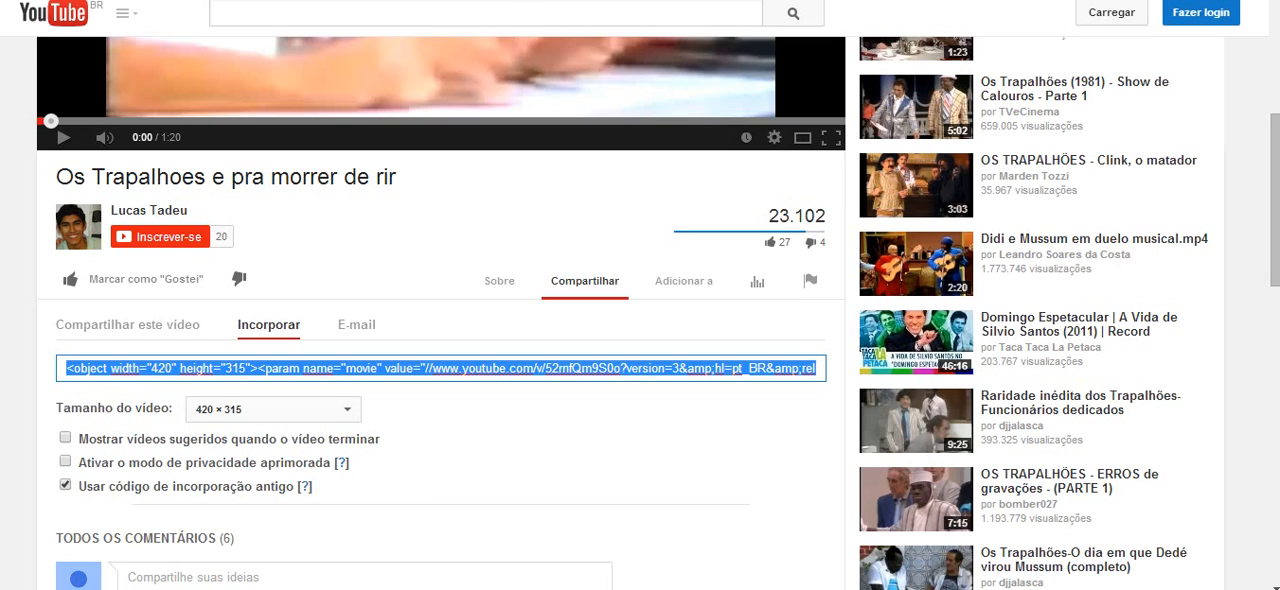
Switch to the Joomla article editor and embed the video in the empty box above Fotos using the copied YouTube code
key("alt+Tab")
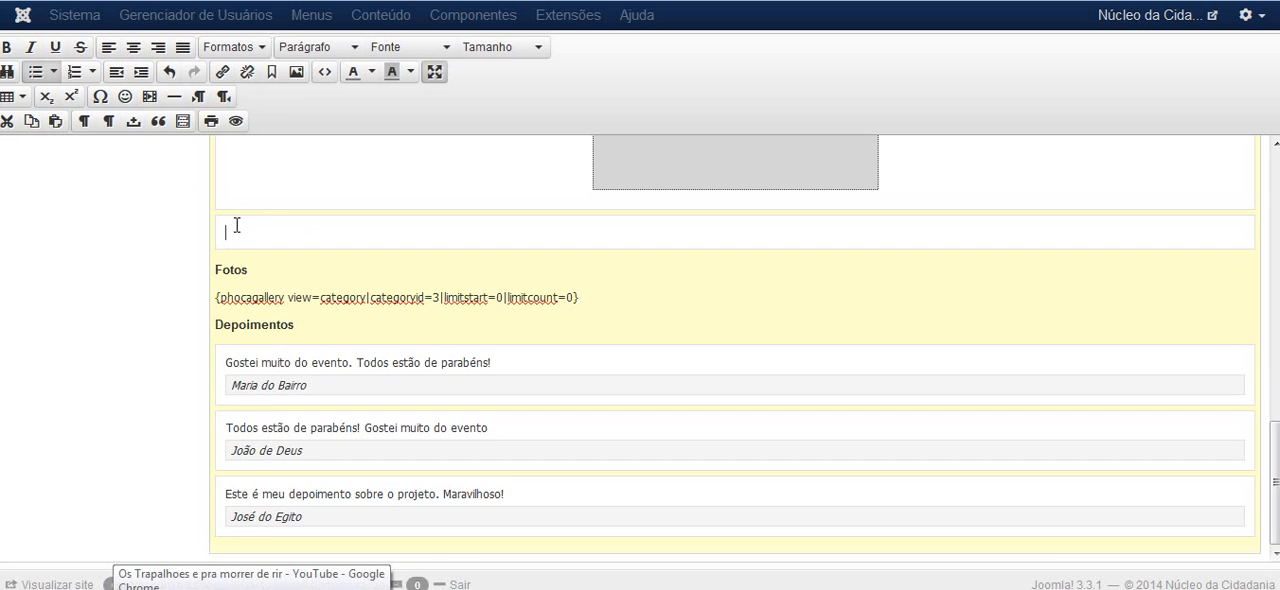
left_click(150, 97)
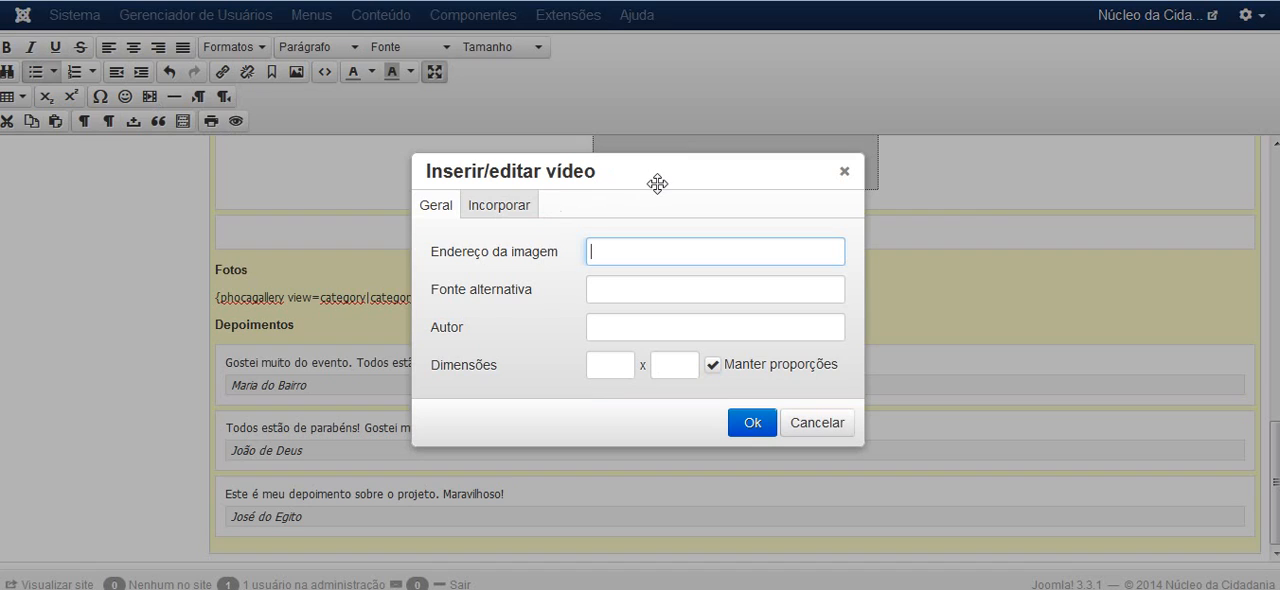
left_click(501, 208)
left_click(533, 305)
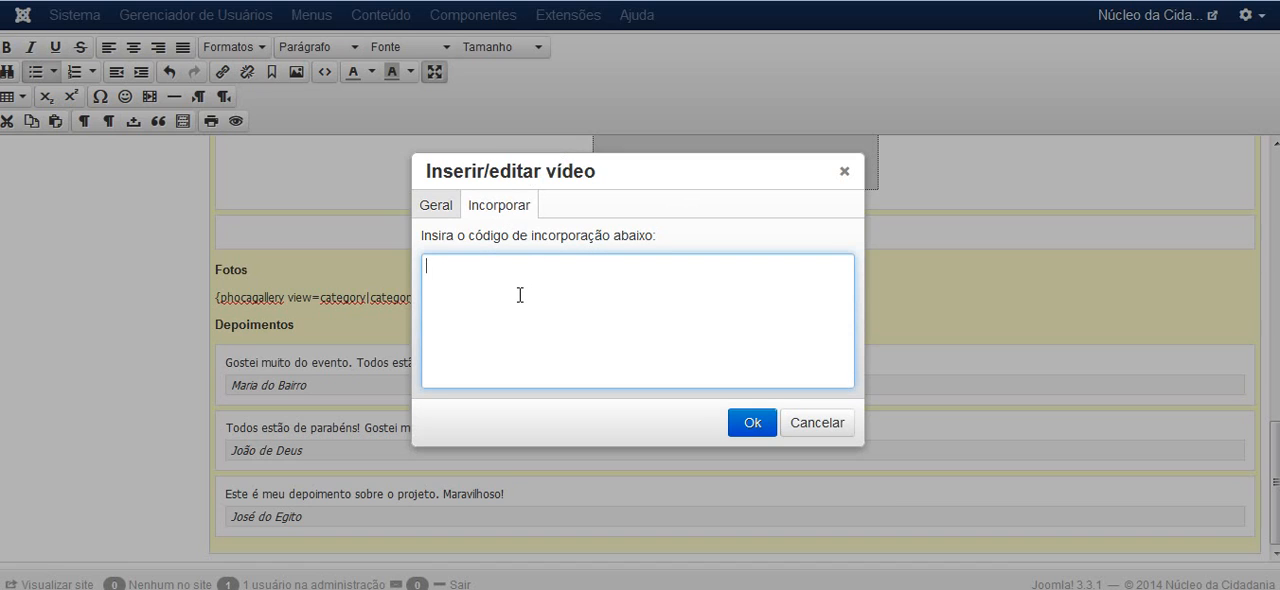
type("<object width=\"420\" height=\"315\"><param name=\"movie\" value=\"//www.youtube.com/v/52rnfQm9S0o?version=3&amp;hl=pt_BR&amp;rel=0\"></param><param name=\"allowFullScreen\" value=\"true\"></param><param name=\"allowscriptaccess\" value=\"always\"></param><embed src=\"//www.youtube.com/v/52rnfQm9S0o?version=3&amp;hl=pt_BR&amp;rel=0\" type=\"application/x-shockwave-flash\" width=\"420\" height=\"315\" allowscriptaccess=\"always\" allowfullscreen=\"true\"></embed></object>")
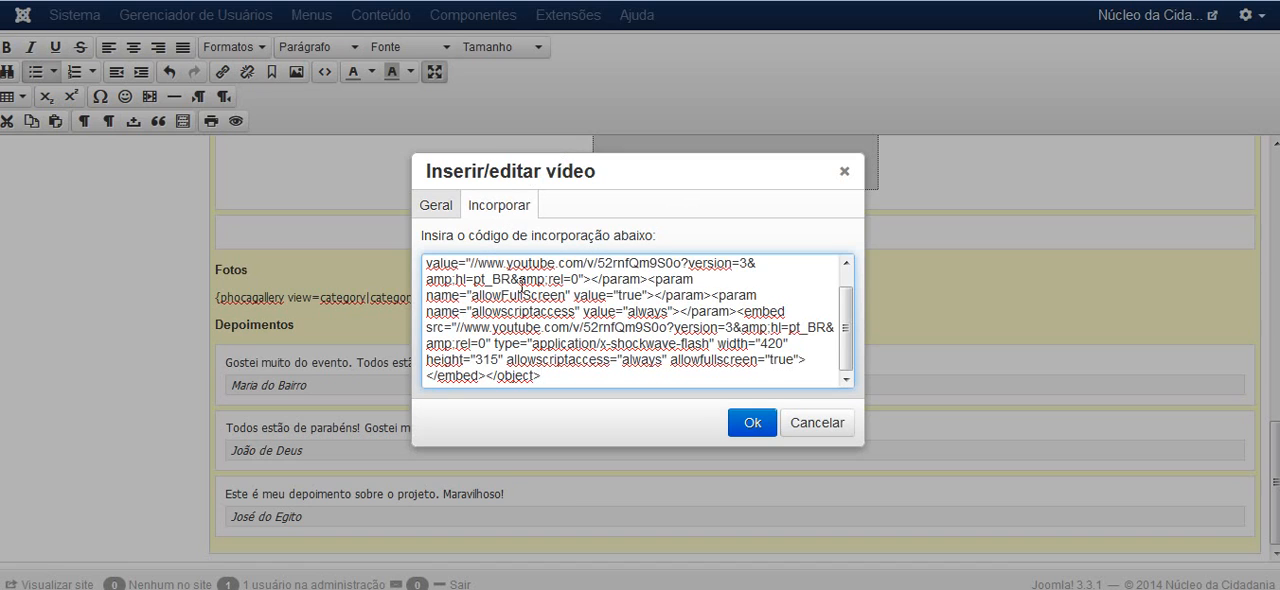
left_click(749, 420)
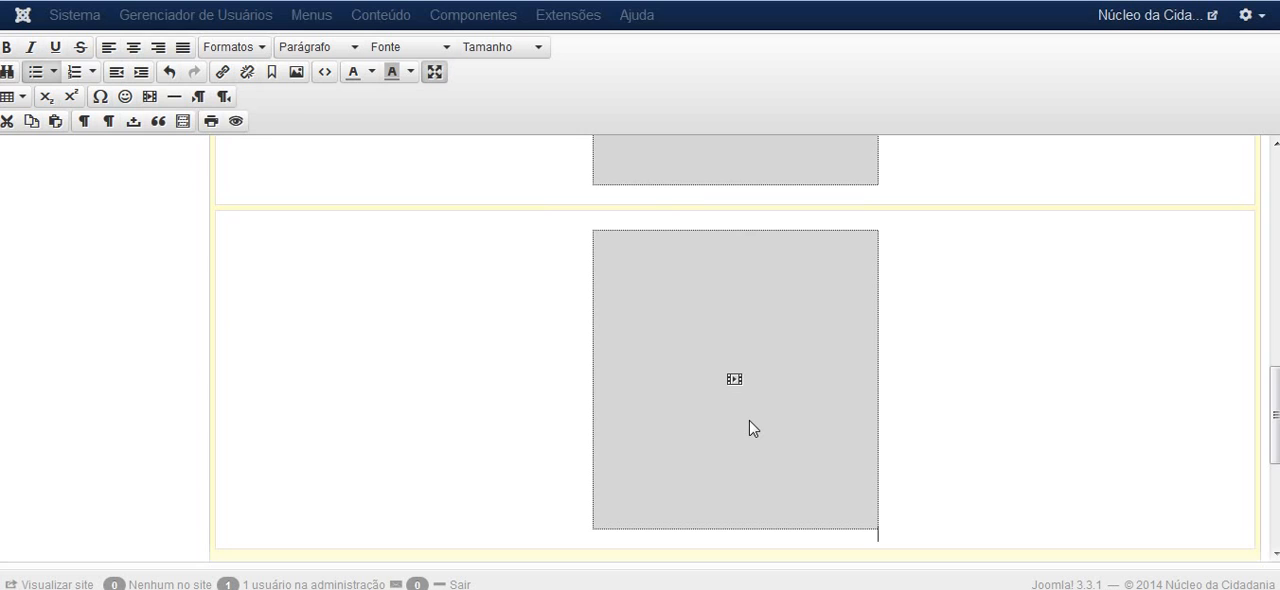
Add a new empty box after the last video, directly above the Fotos heading
scroll(806, 314, "down", 2)
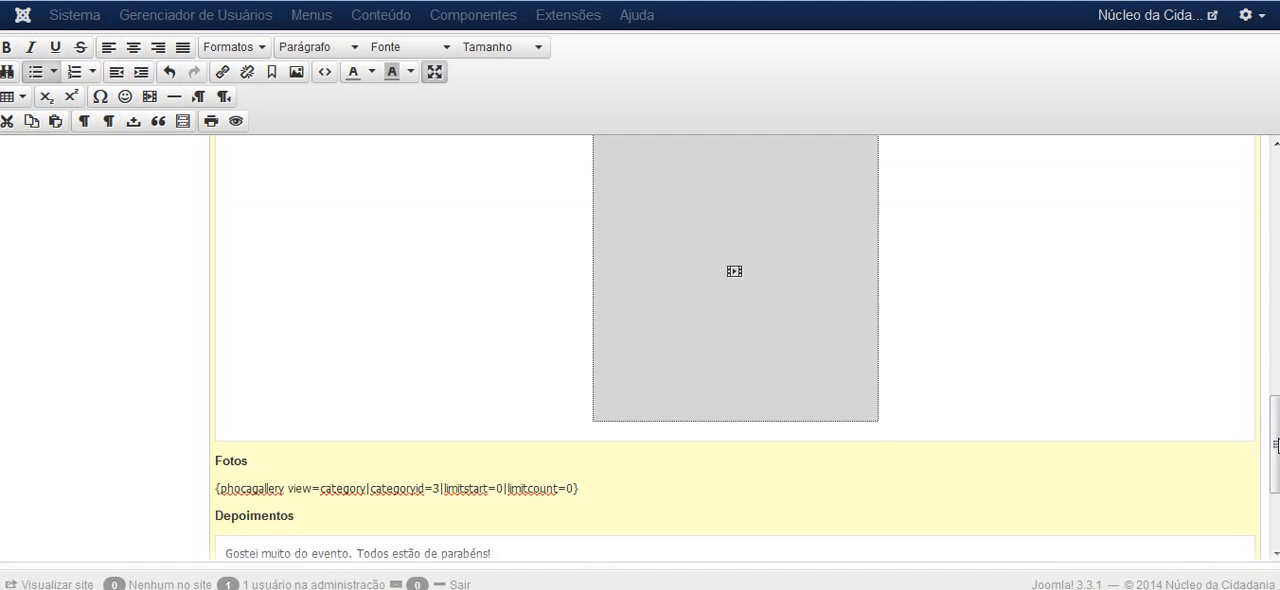
mouse_move(1274, 440)
left_mouse_down()
mouse_move(1275, 230)
mouse_move(1275, 436)
left_mouse_up()
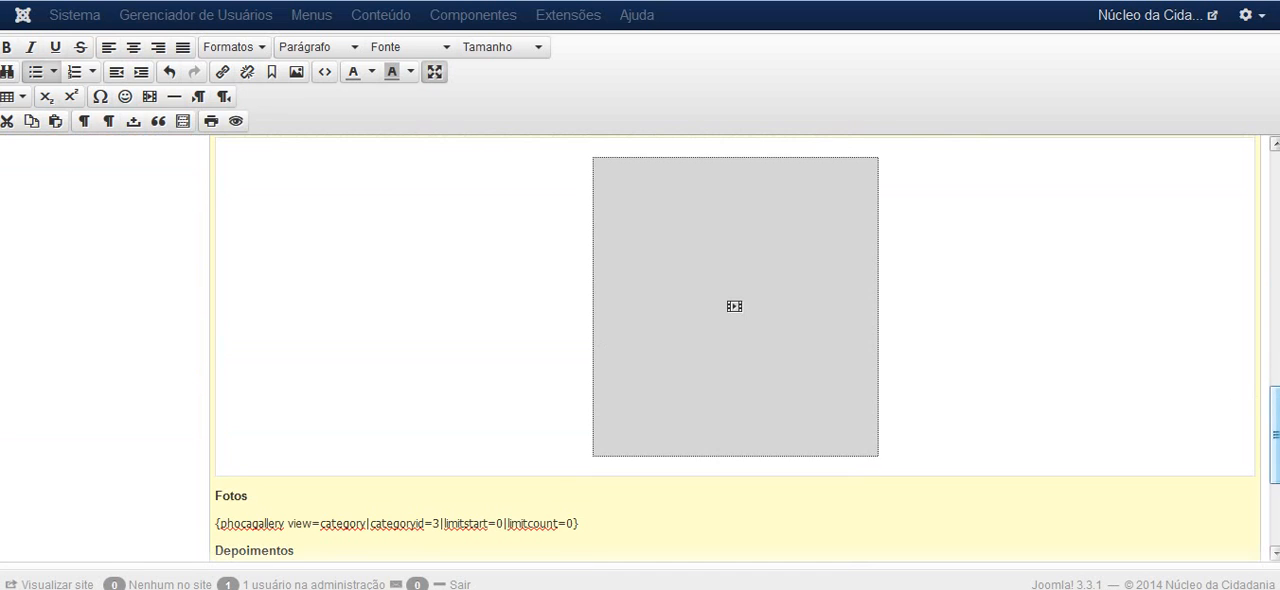
scroll(971, 386, "down", 3)
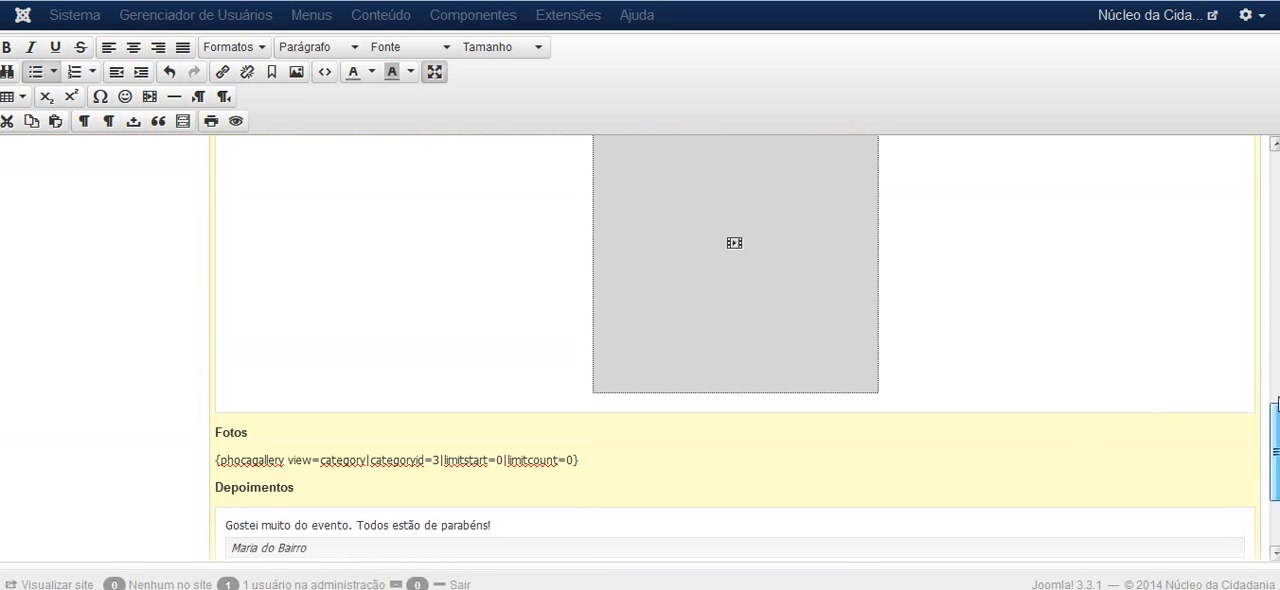
left_click(1278, 398)
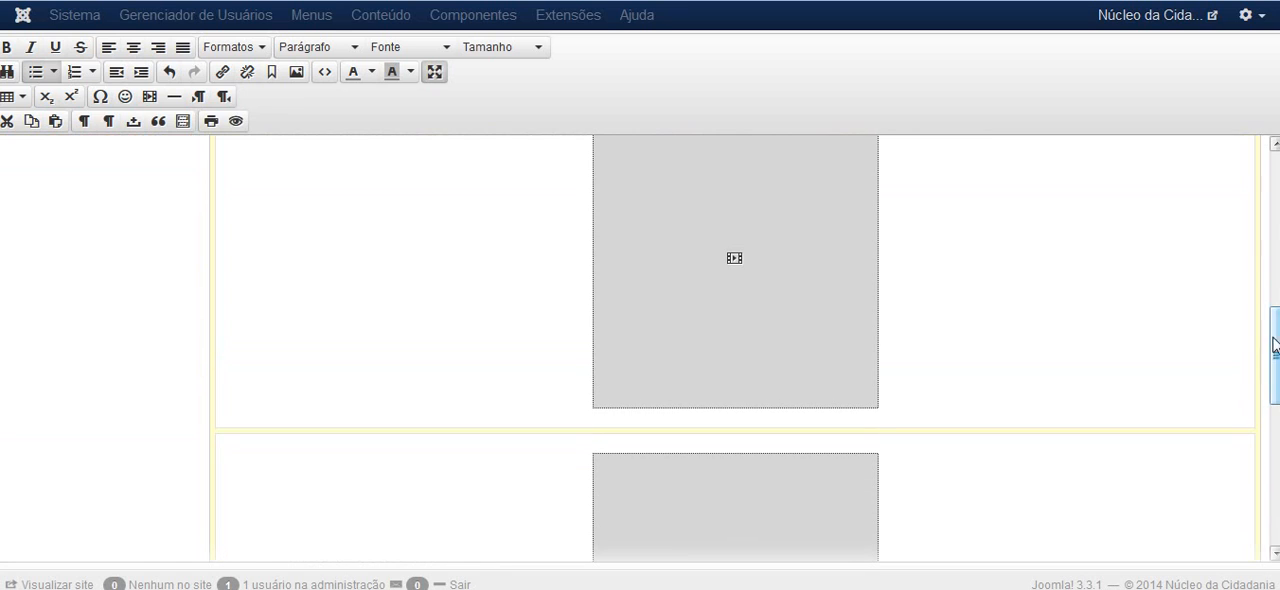
left_click_drag(1275, 345, 1277, 419)
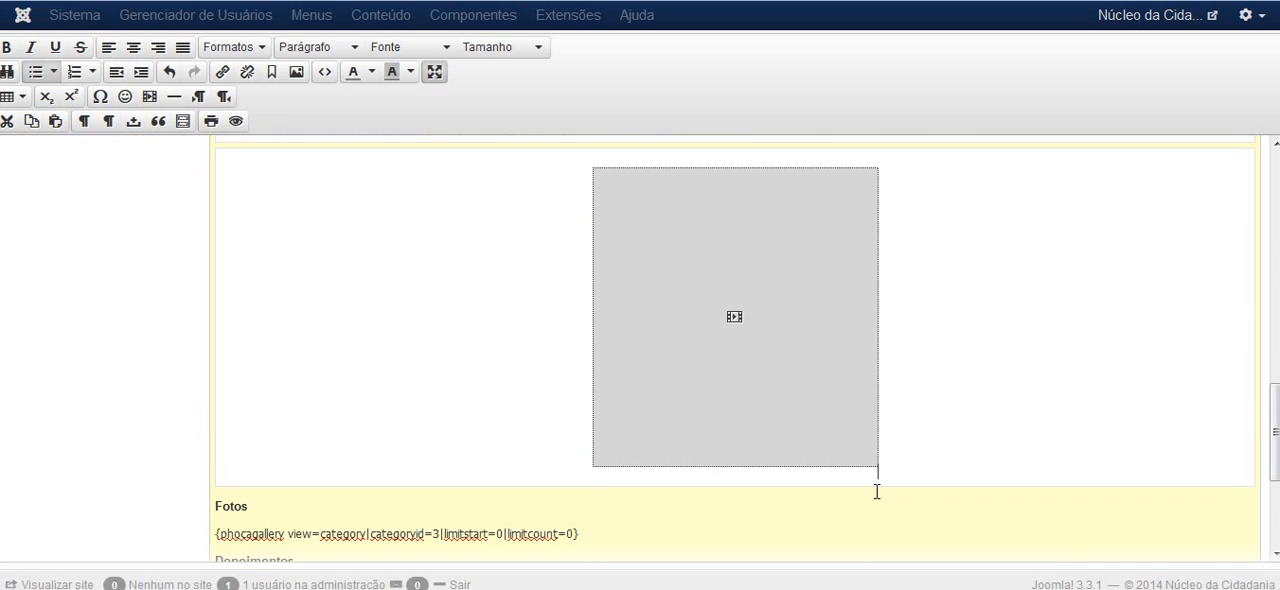
left_click_drag(1274, 428, 1262, 436)
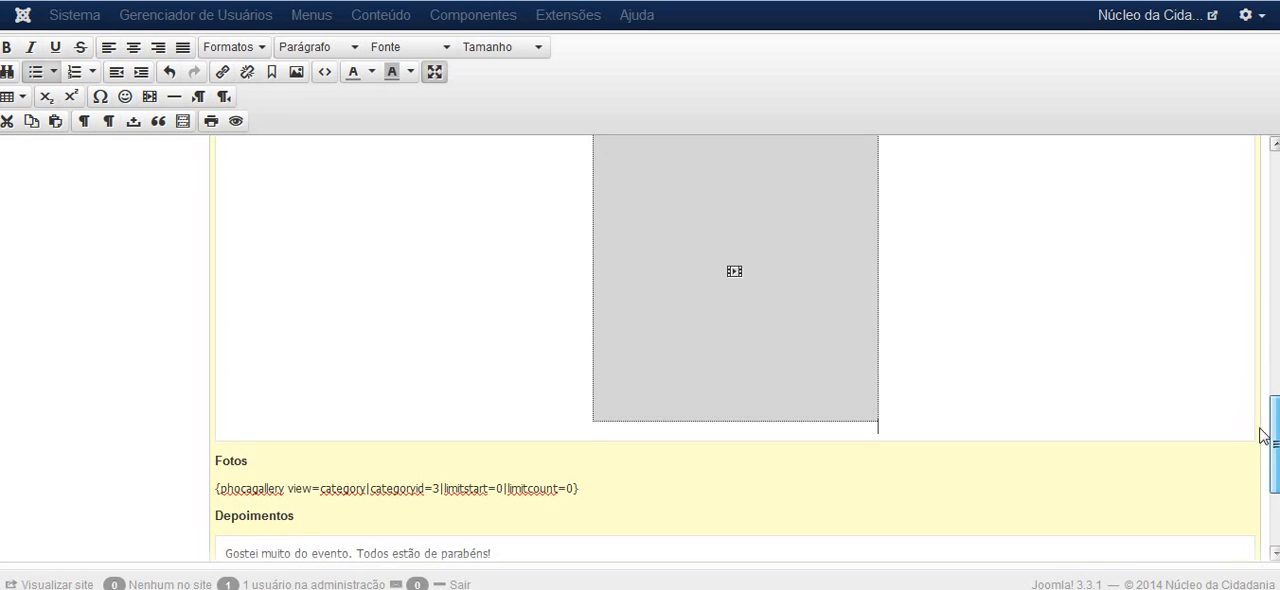
key("Return")
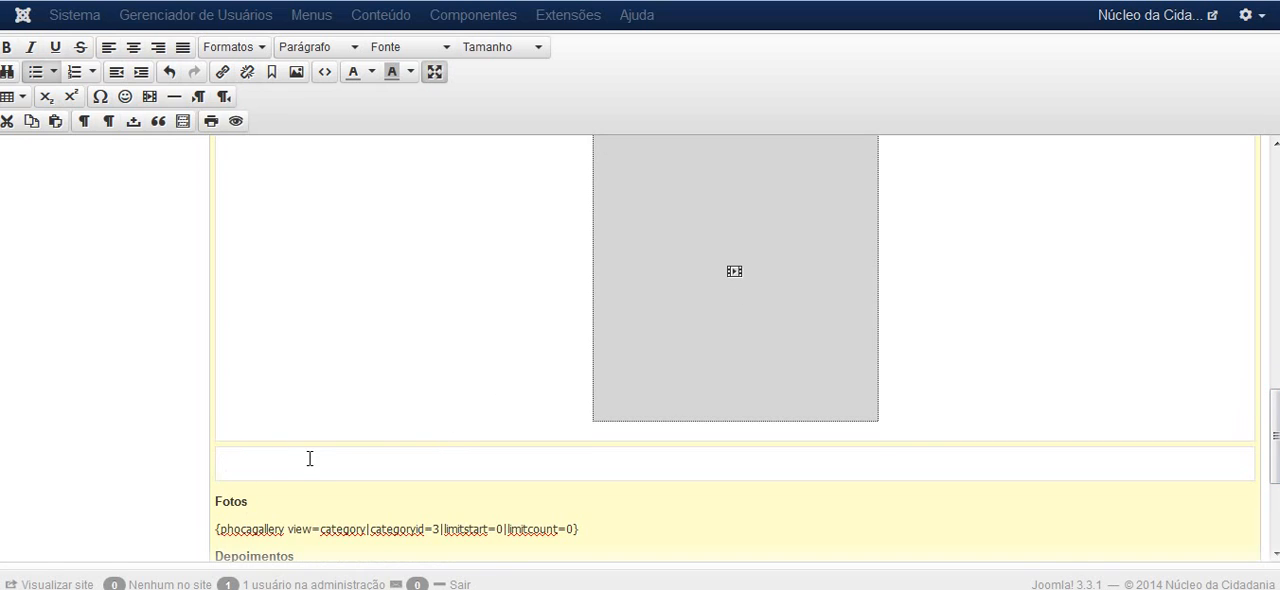
Check the YouTube video page again and embed the same copied video code in the new box above Fotos
scroll(272, 421, "down", 1)
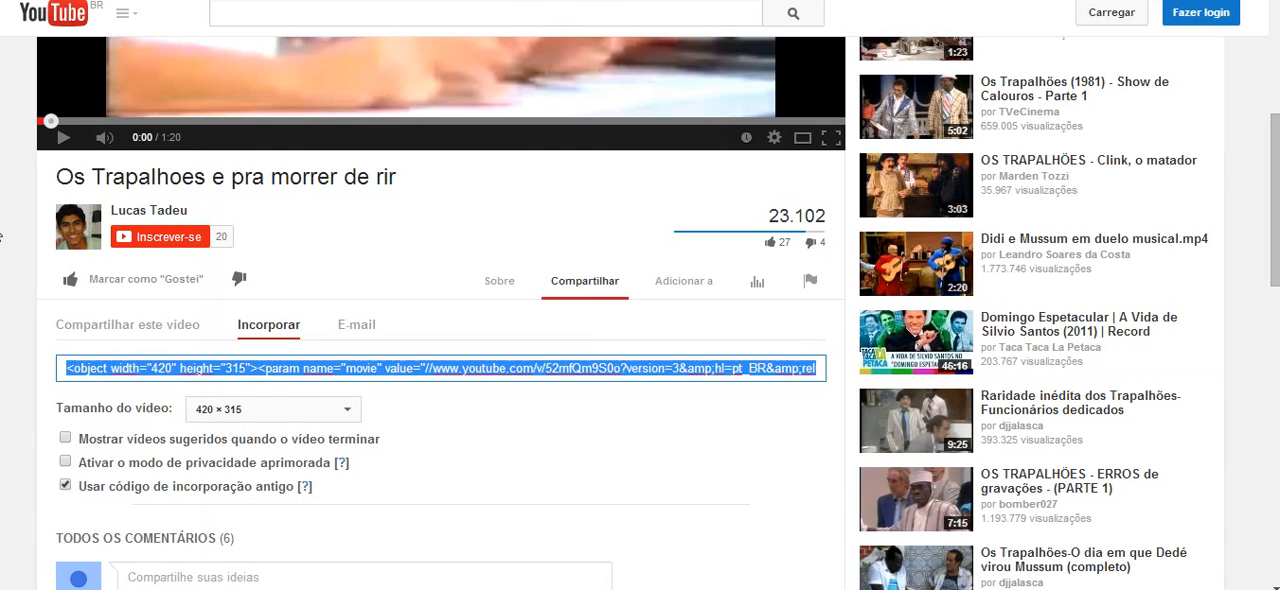
scroll(5, 240, "up", 3)
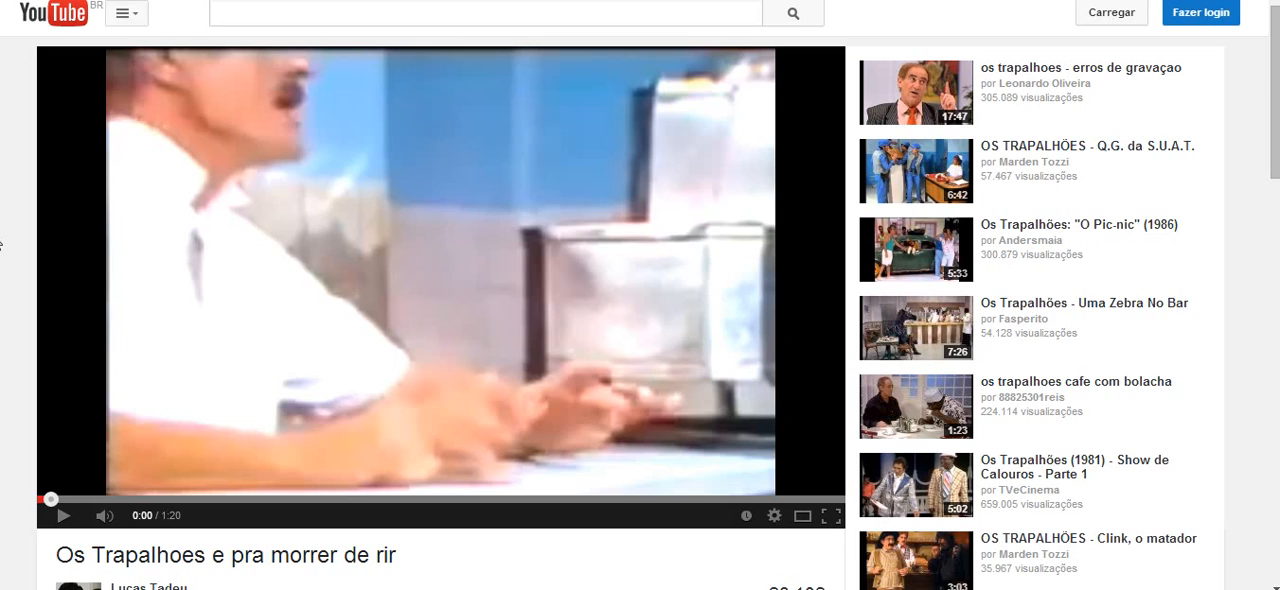
scroll(5, 240, "down", 3)
scroll(100, 230, "down", 1)
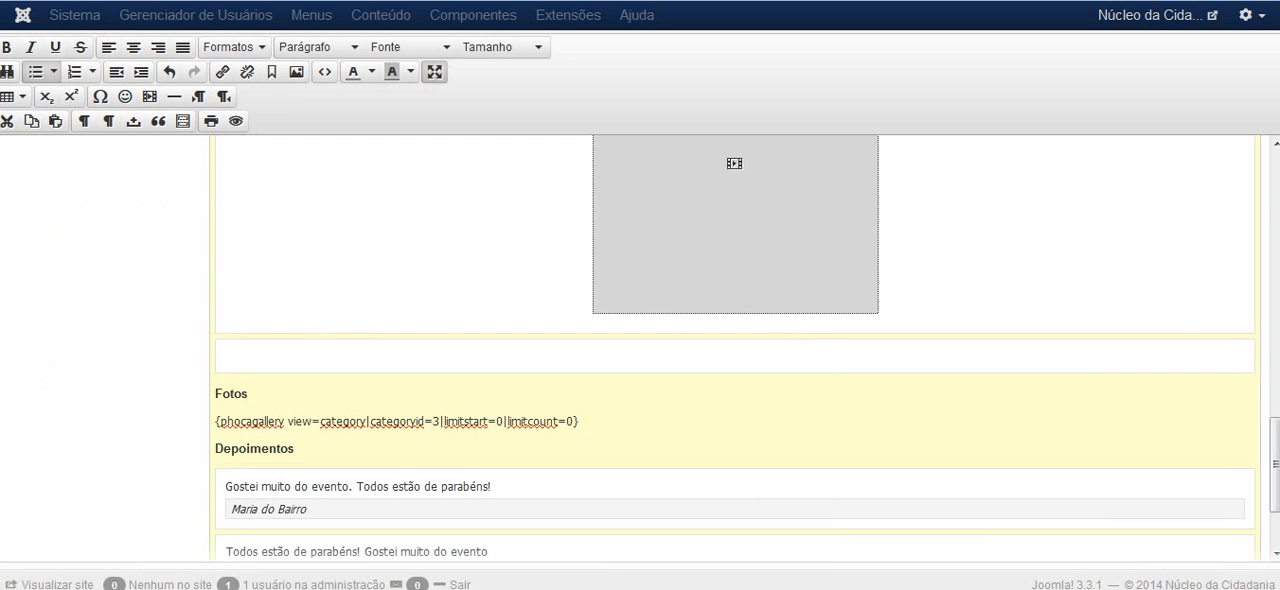
left_click(149, 100)
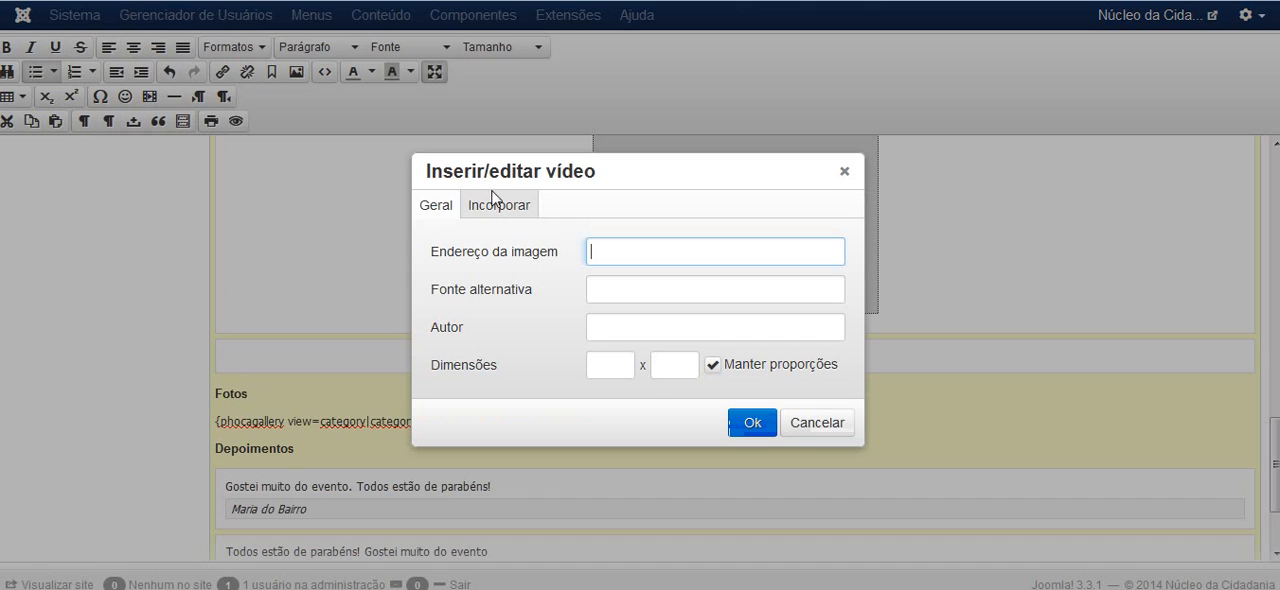
left_click(500, 207)
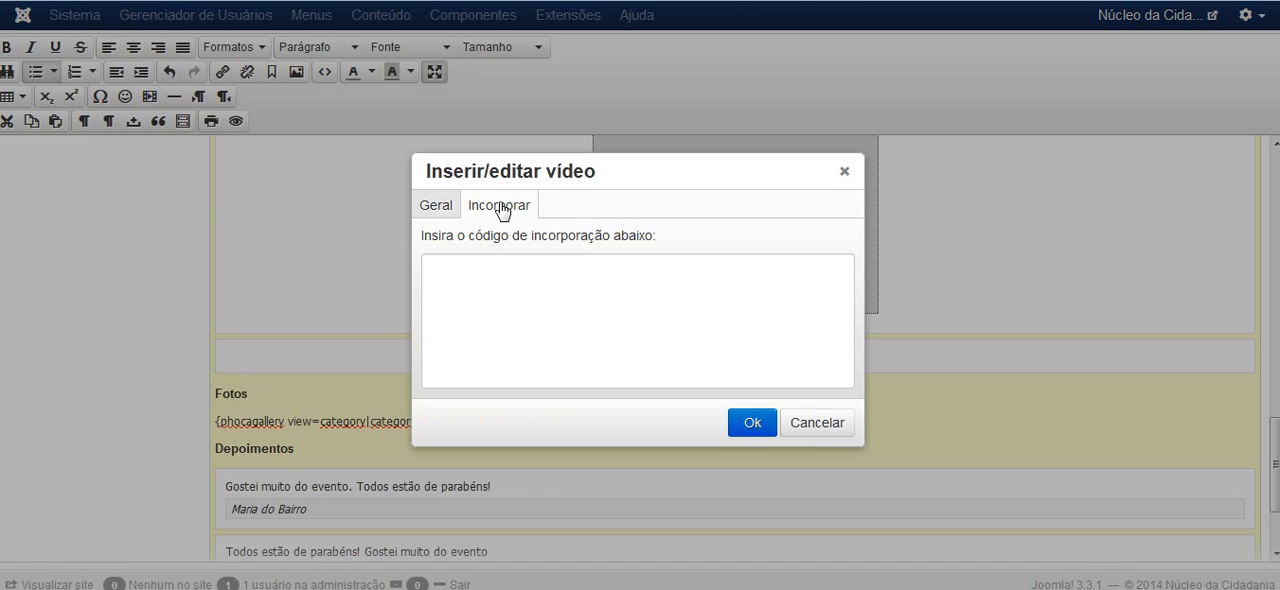
left_click(554, 317)
type("<object width=\"420\" height=\"315\"><param name=\"movie\" value=\"//www.youtube.com/v/52rnfQm9S0o?version=3&amp;hl=pt_BR&amp;rel=0\"></param><param name=\"allowFullScreen\" value=\"true\"></param><param name=\"allowscriptaccess\" value=\"always\"></param><embed src=\"//www.youtube.com/v/52rnfQm9S0o?version=3&amp;hl=pt_BR&amp;rel=0\" type=\"application/x-shockwave-flash\" width=\"420\" height=\"315\" allowscriptaccess=\"always\" allowfullscreen=\"true\"></embed></object>")
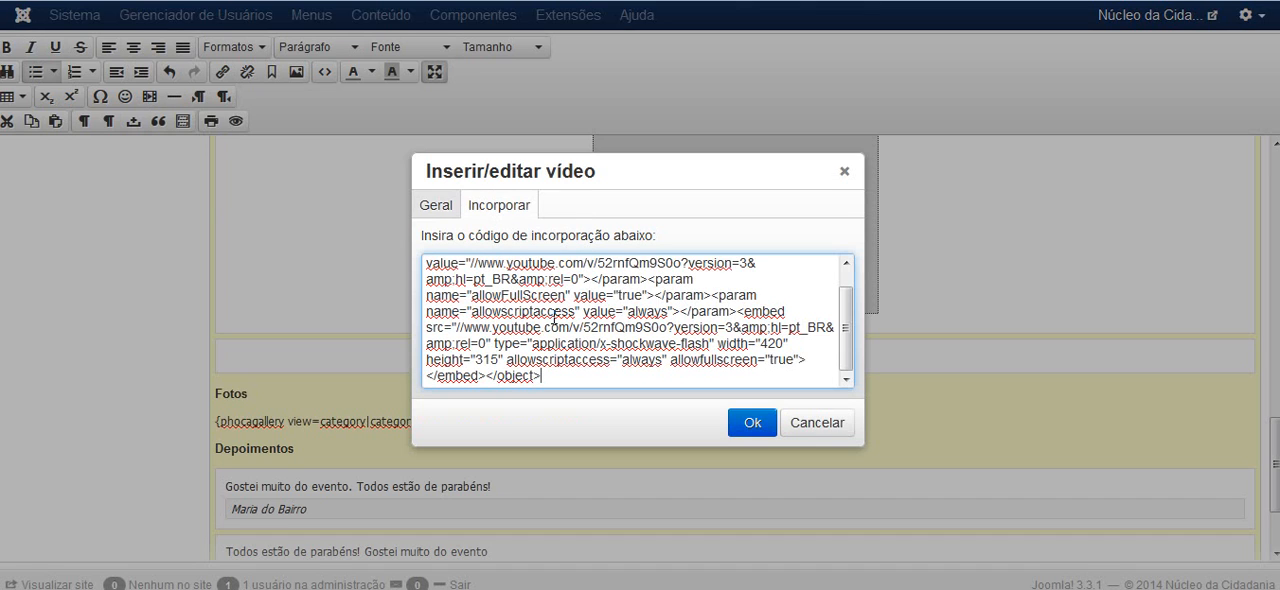
left_click(758, 423)
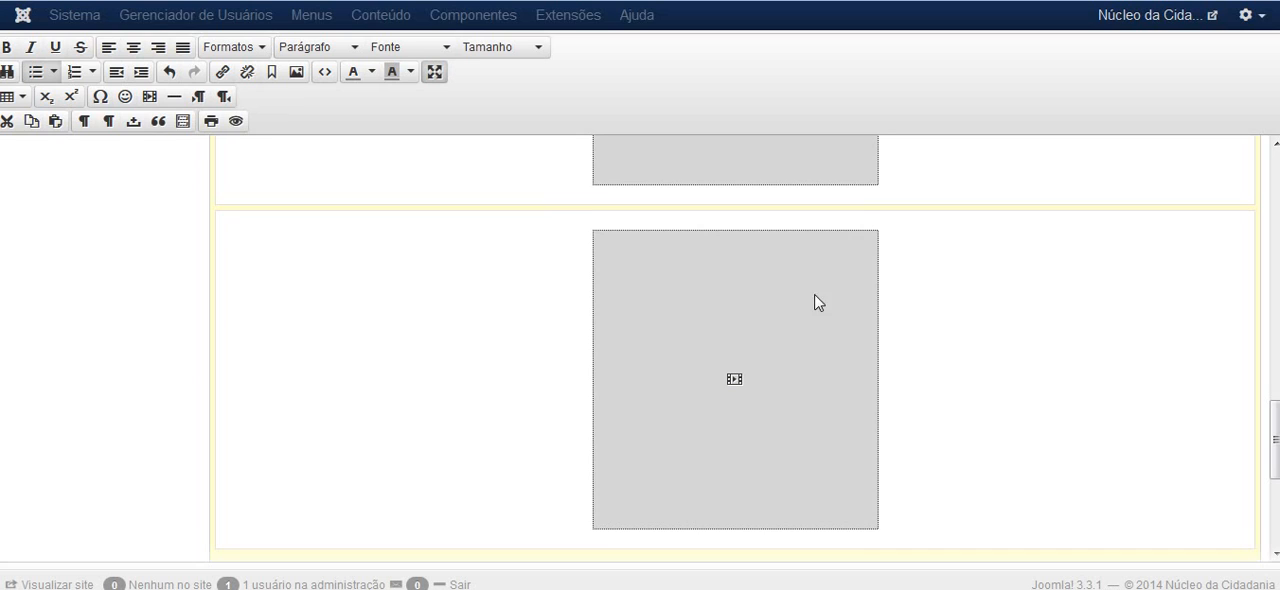
Leave the editor's full-screen mode and select the phocagallery code line under the Fotos heading
left_click_drag(1273, 433, 1276, 228)
scroll(1201, 378, "down", 3)
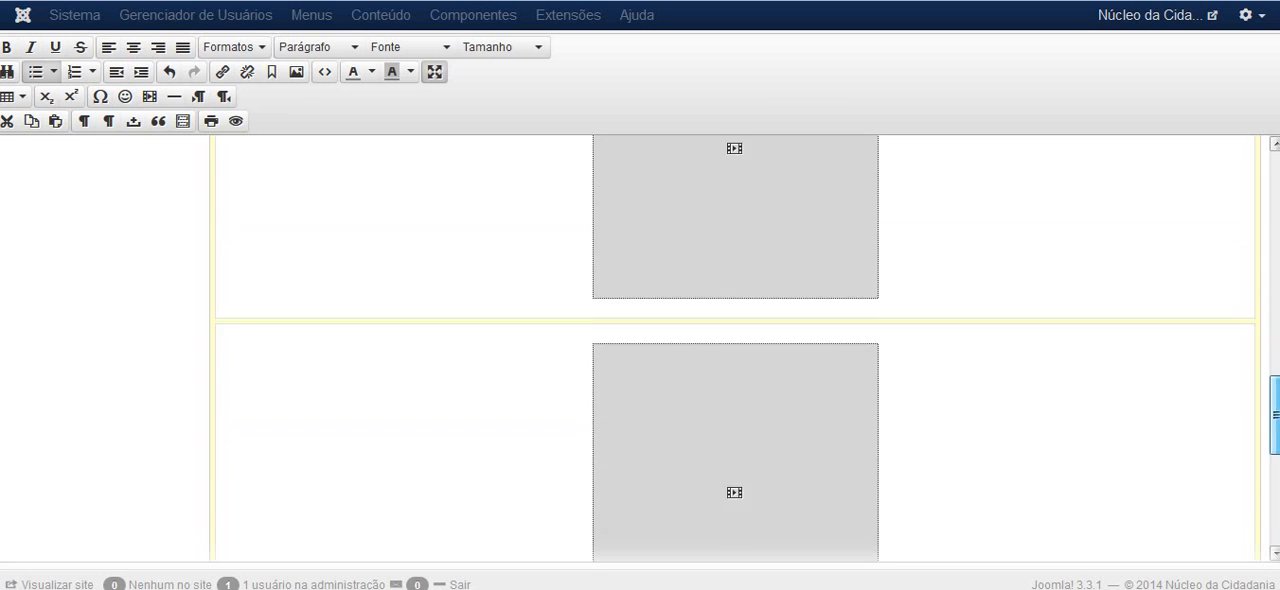
left_click(1000, 389)
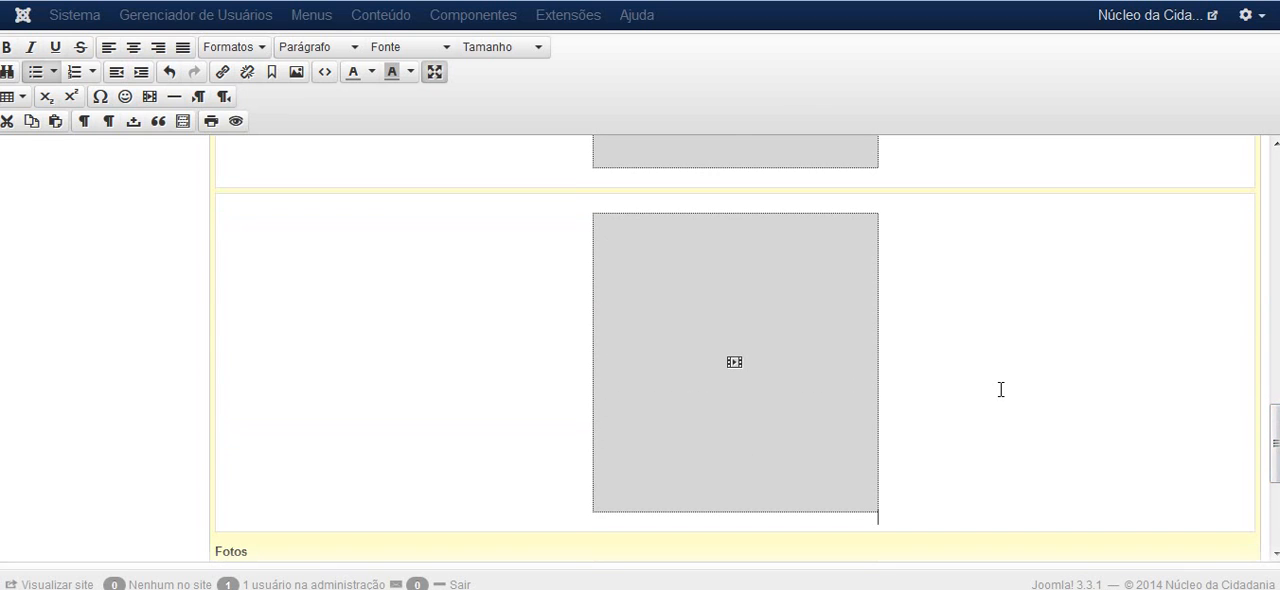
scroll(1000, 389, "down", 2)
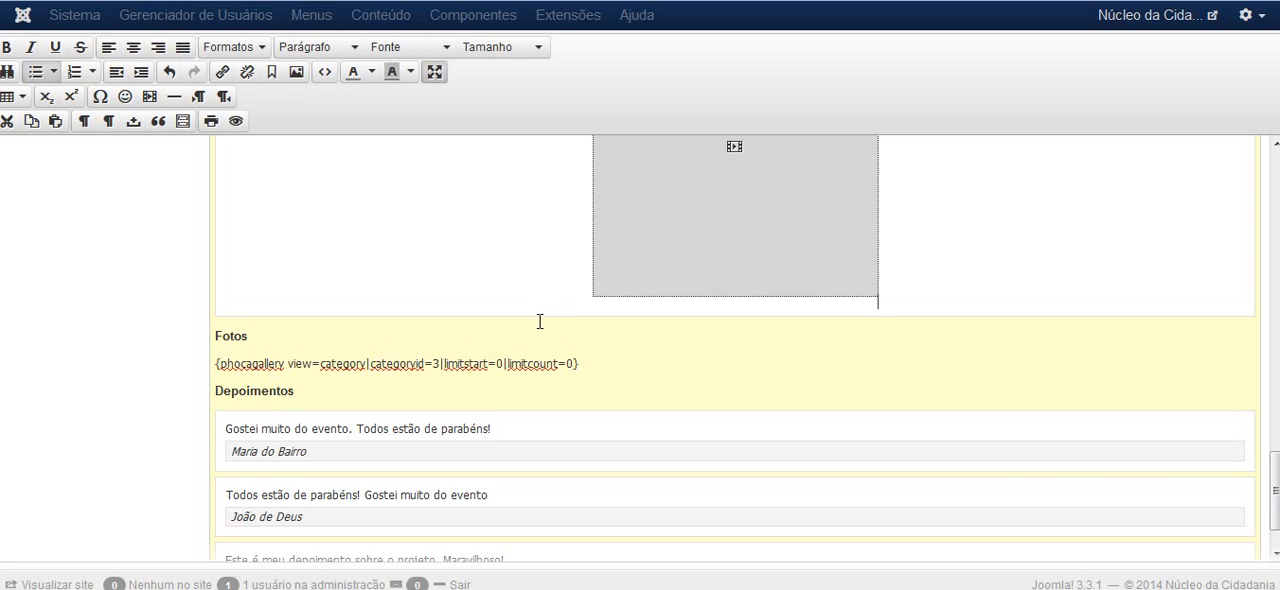
scroll(556, 318, "down", 1)
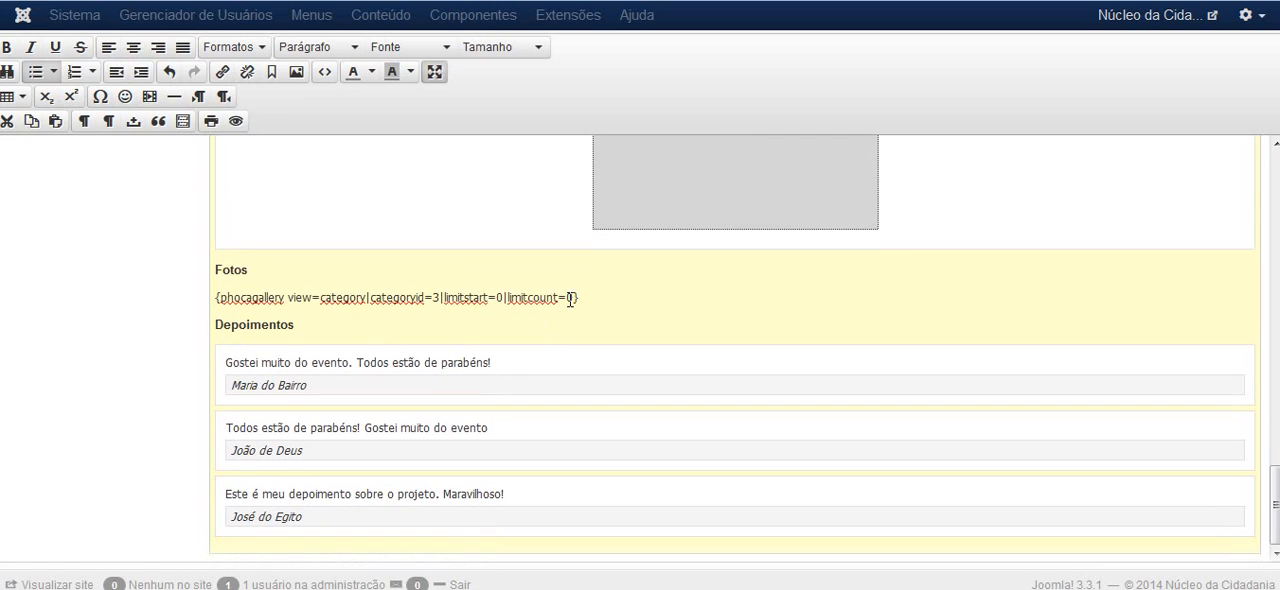
scroll(449, 326, "up", 2)
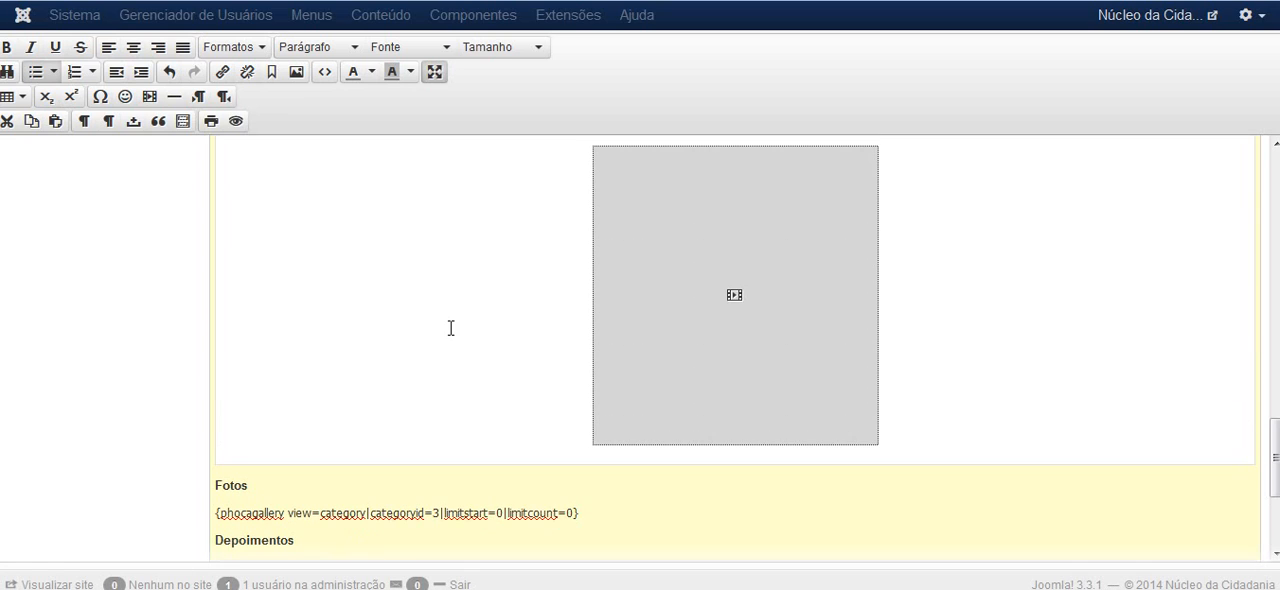
left_click(436, 73)
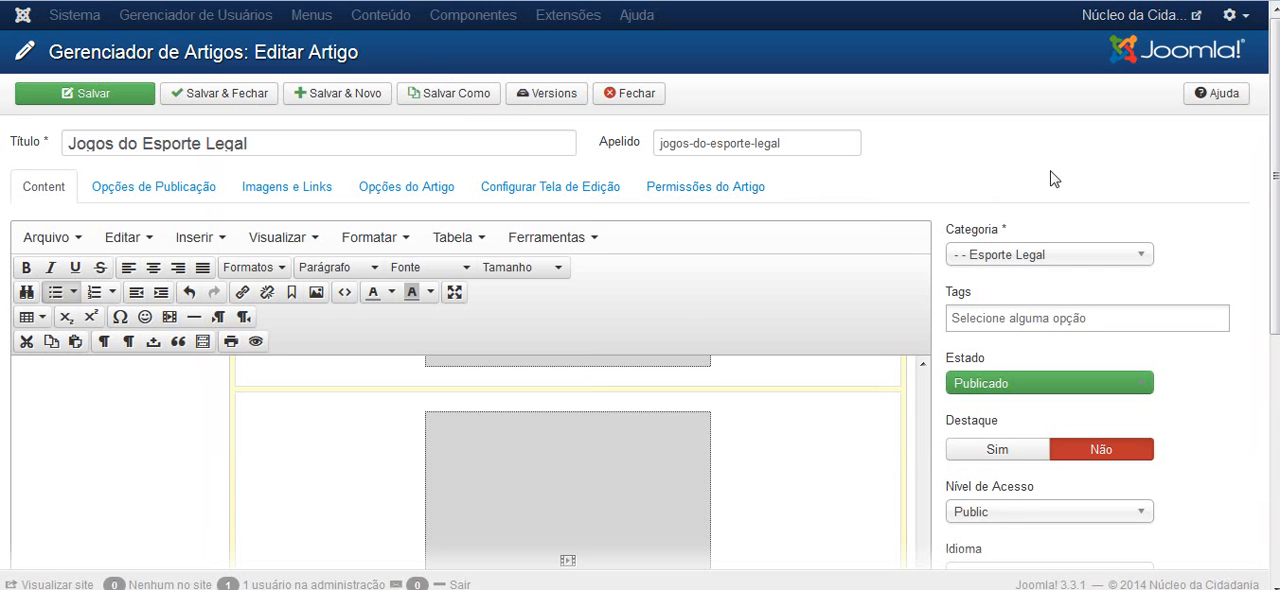
scroll(1095, 160, "down", 3)
scroll(1210, 175, "down", 1)
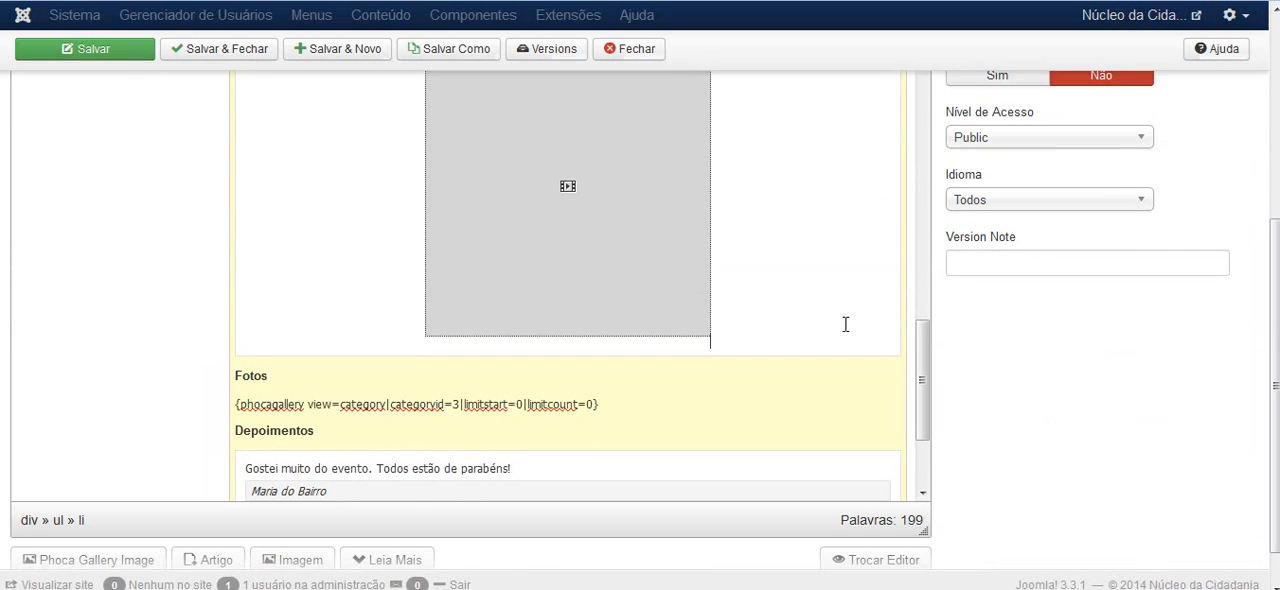
left_click_drag(921, 363, 921, 385)
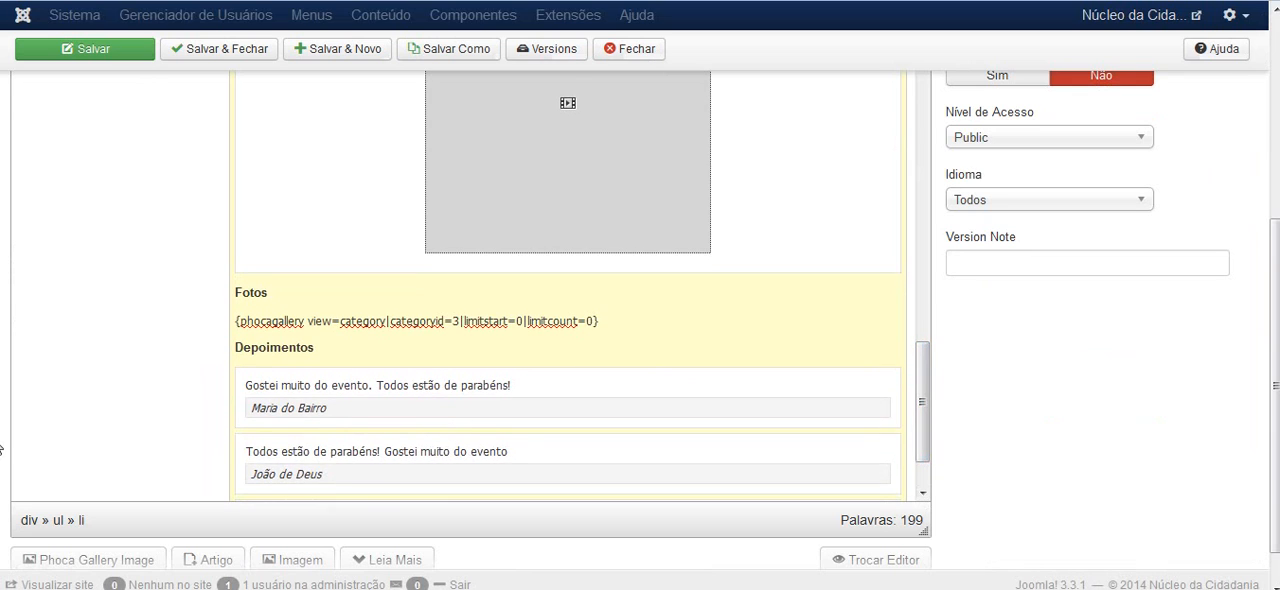
scroll(2, 450, "down", 1)
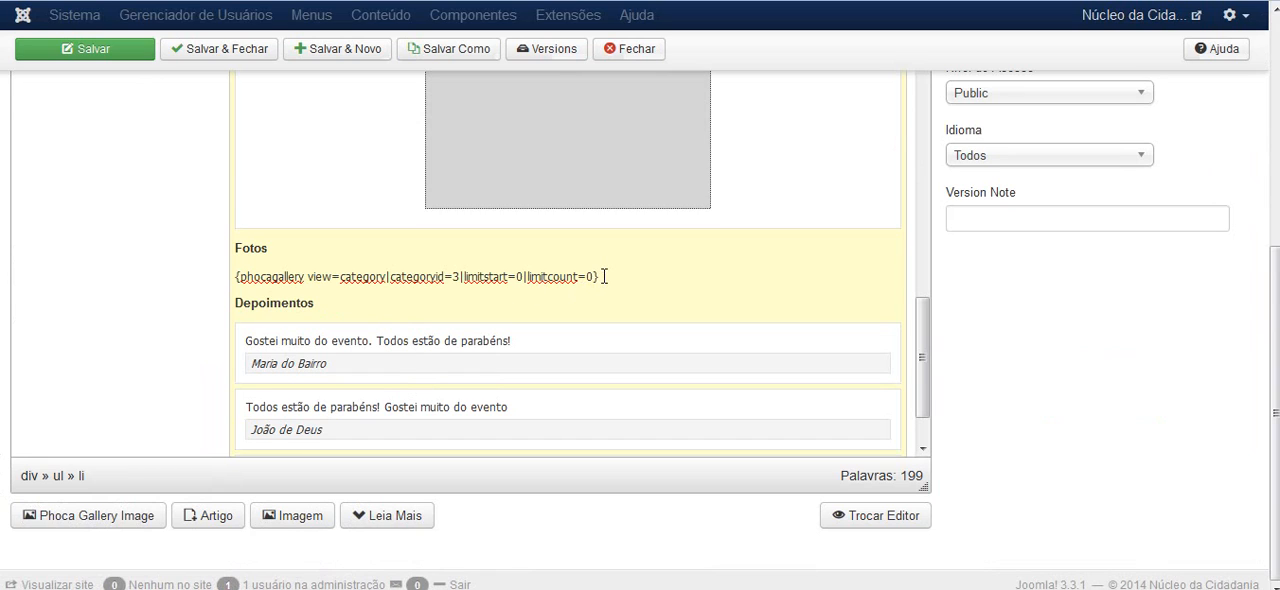
left_click_drag(604, 276, 235, 277)
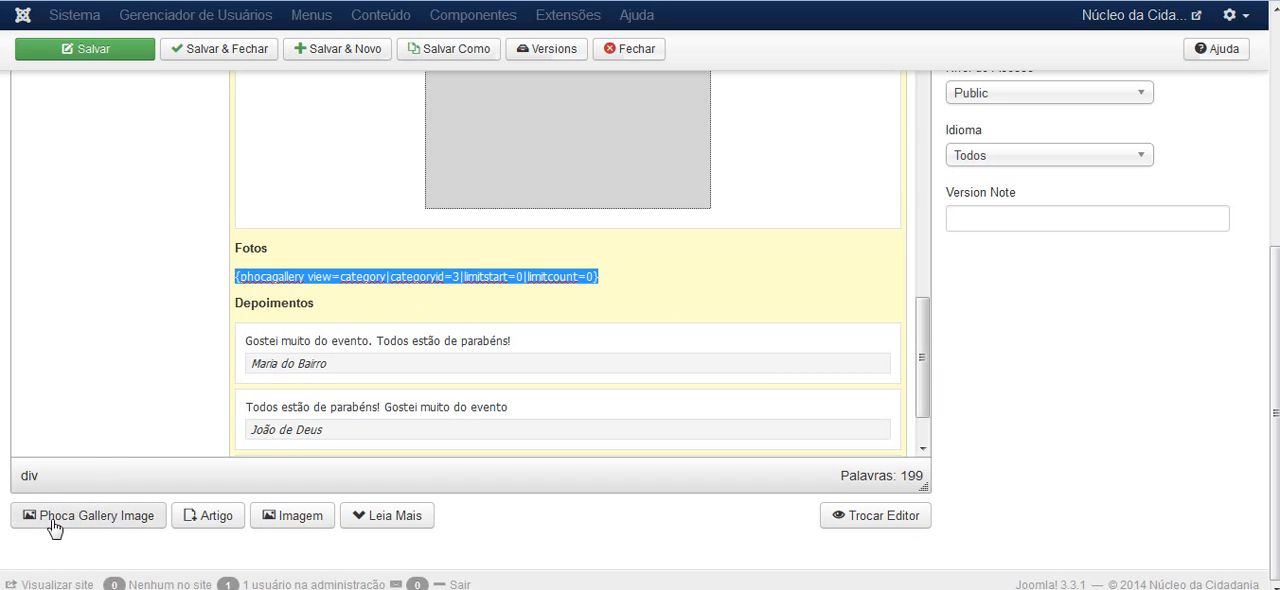
Try to replace the selected phocagallery code under Fotos with the images of the album Projetos - Esporte Legal
left_click(104, 516)
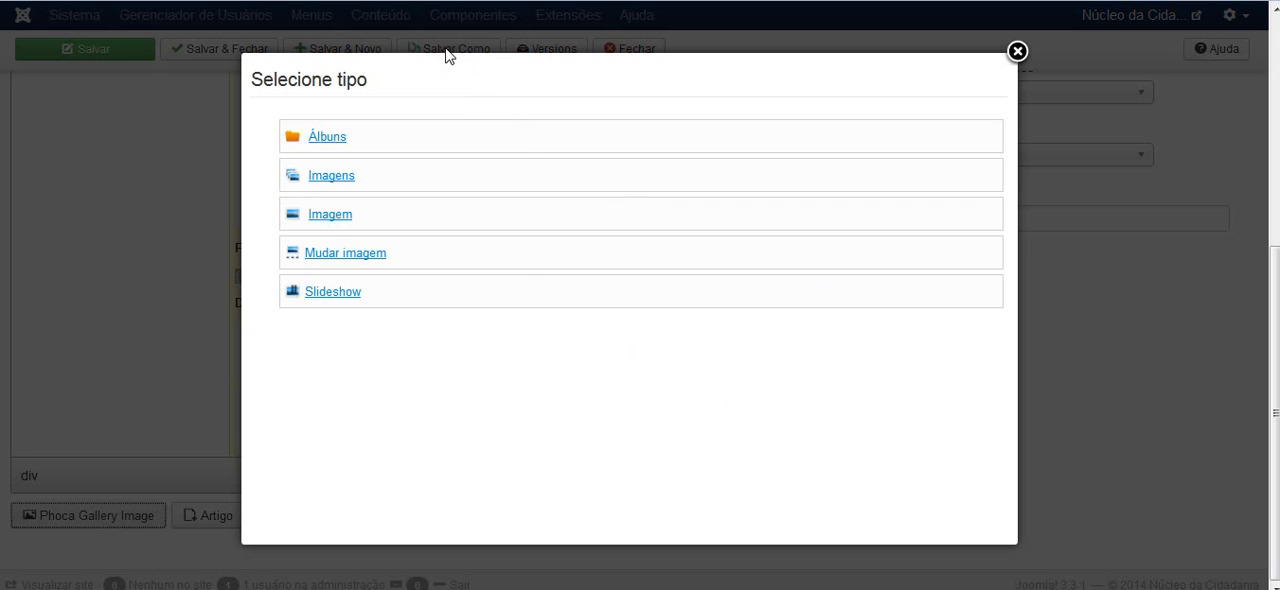
left_click(328, 181)
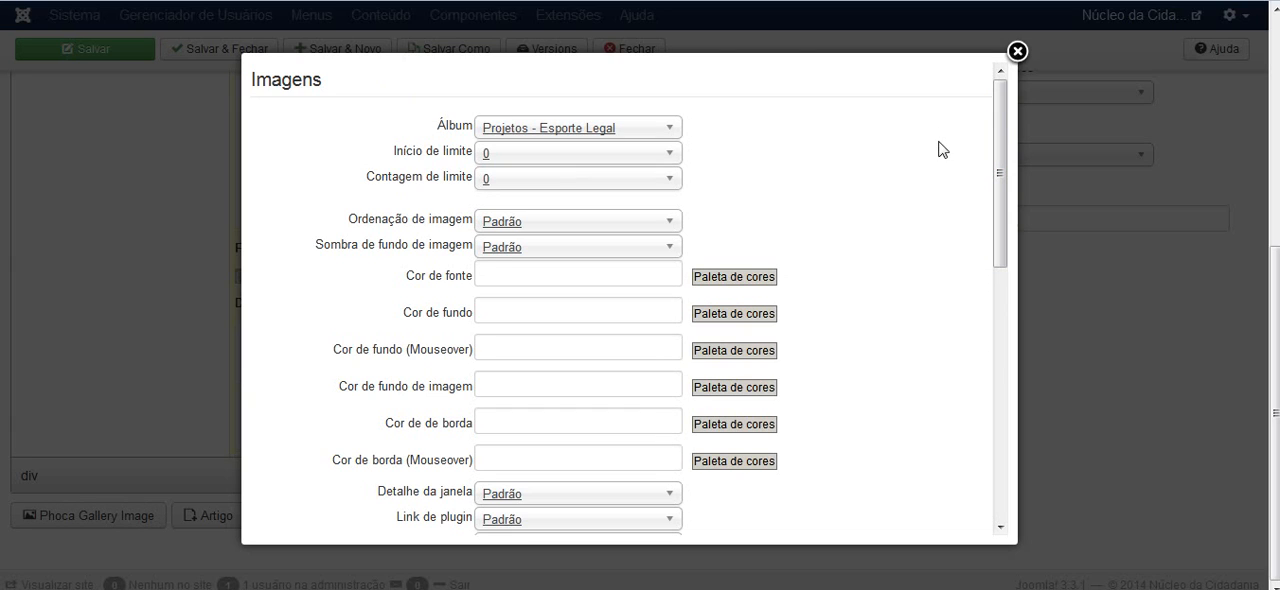
left_click(673, 128)
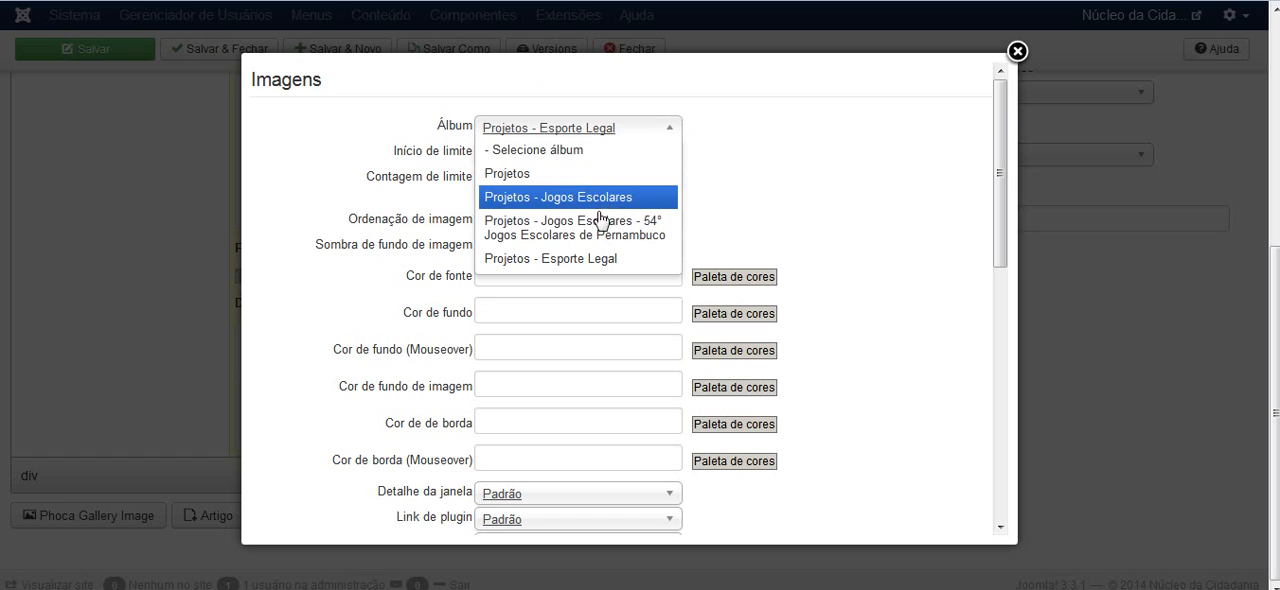
left_click(581, 260)
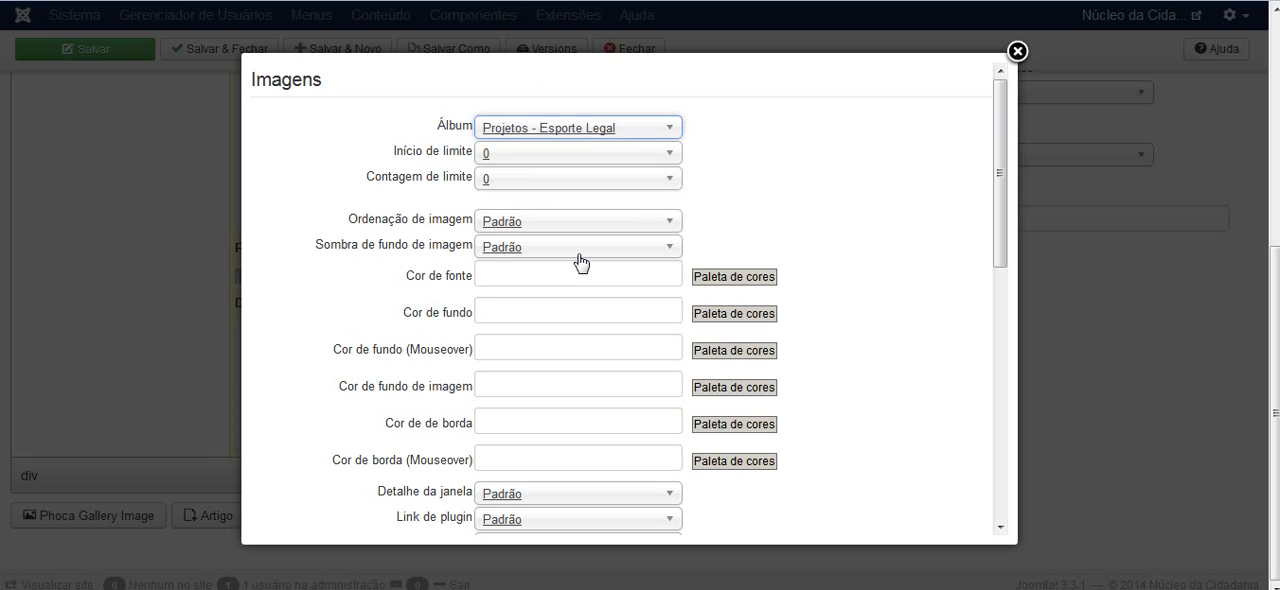
left_click(677, 129)
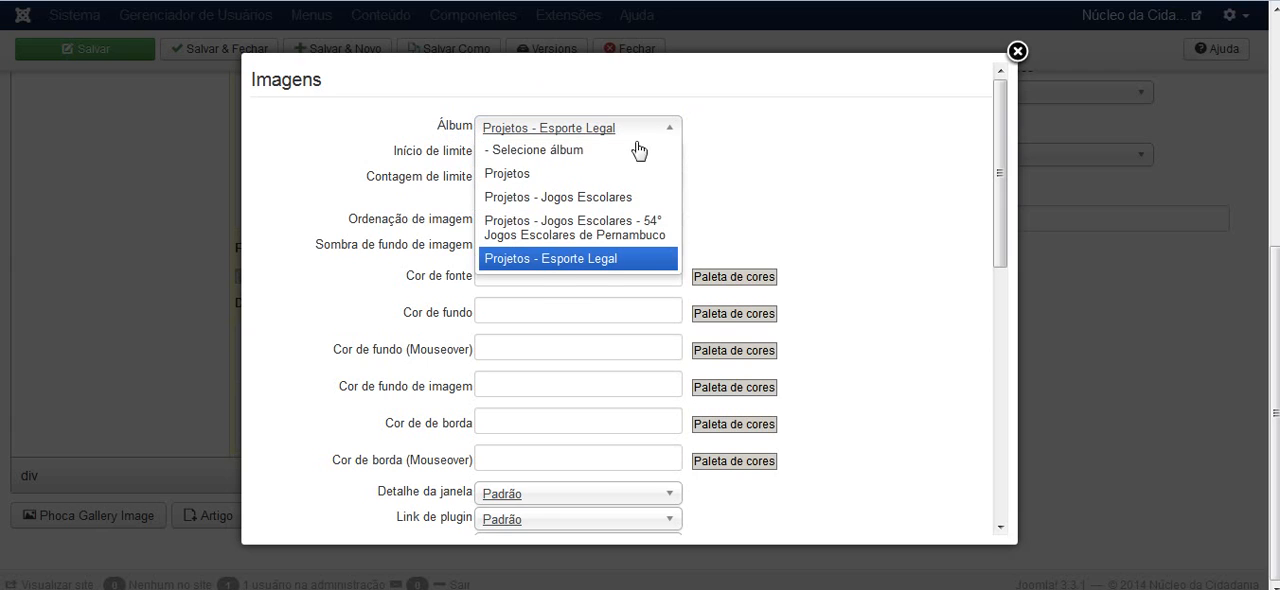
left_click(608, 261)
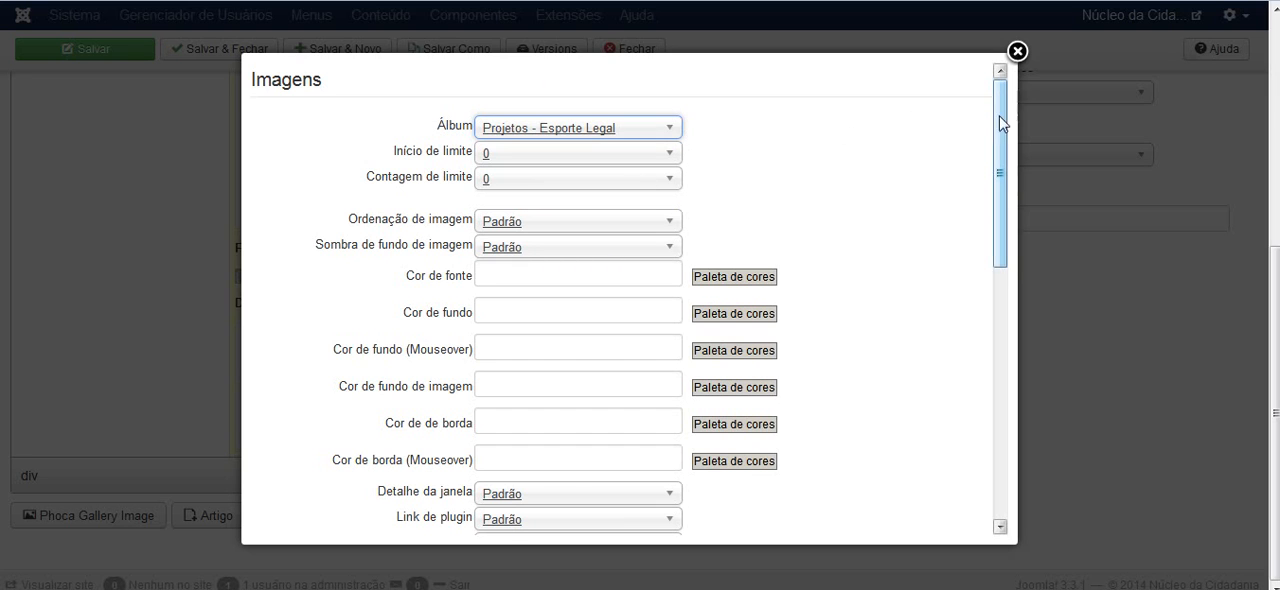
left_click_drag(1001, 122, 999, 430)
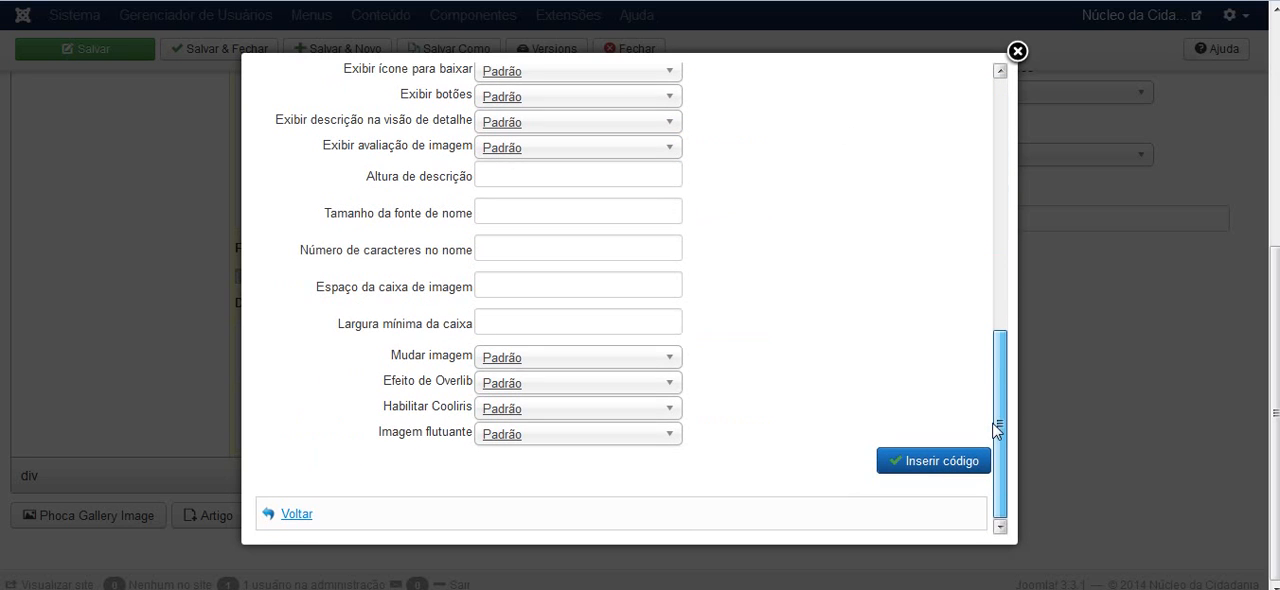
left_click(933, 461)
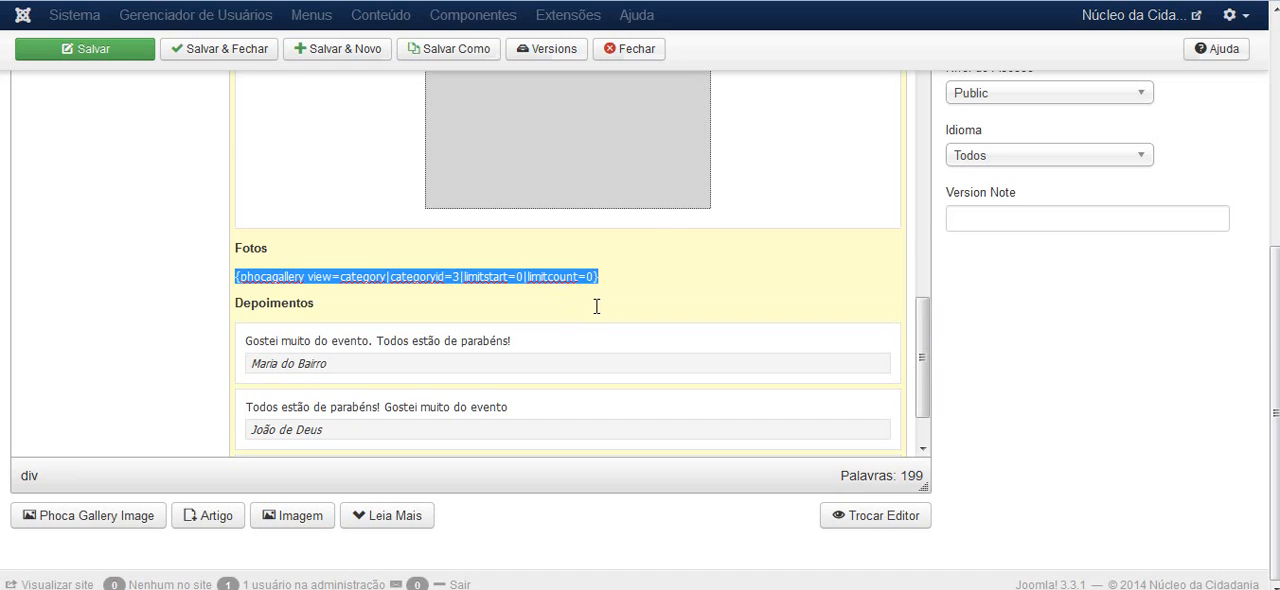
Delete the old phocagallery code under Fotos and insert the Phoca Gallery images code for the album Projetos - Esporte Legal
left_click_drag(599, 277, 236, 277)
key("BackSpace")
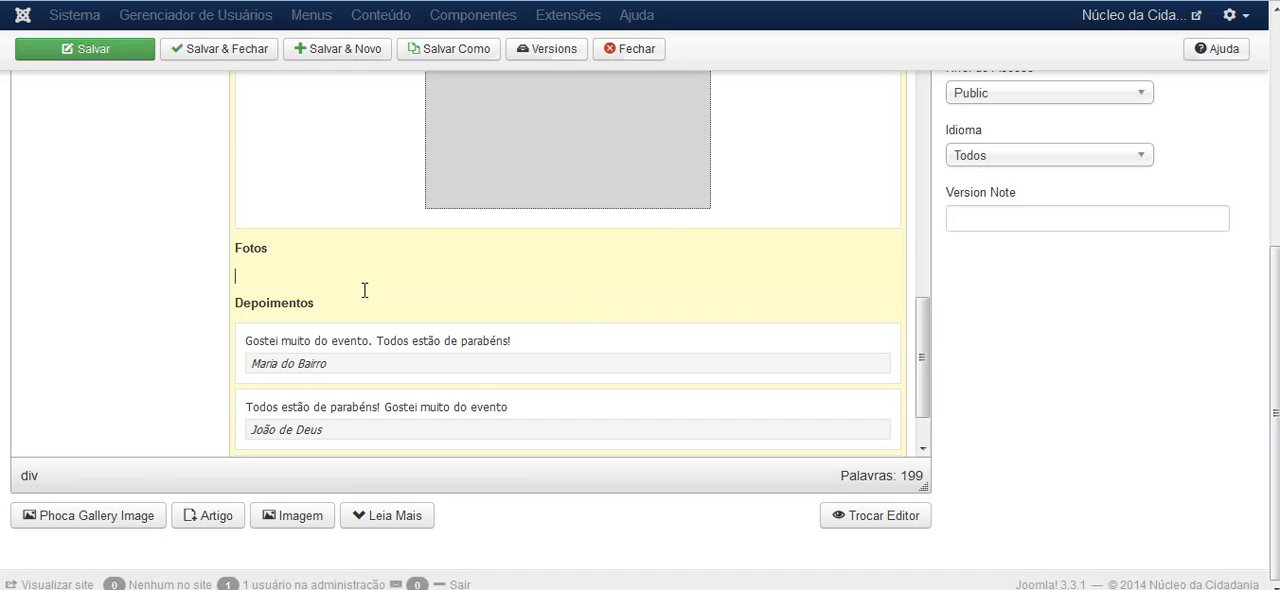
left_click(95, 515)
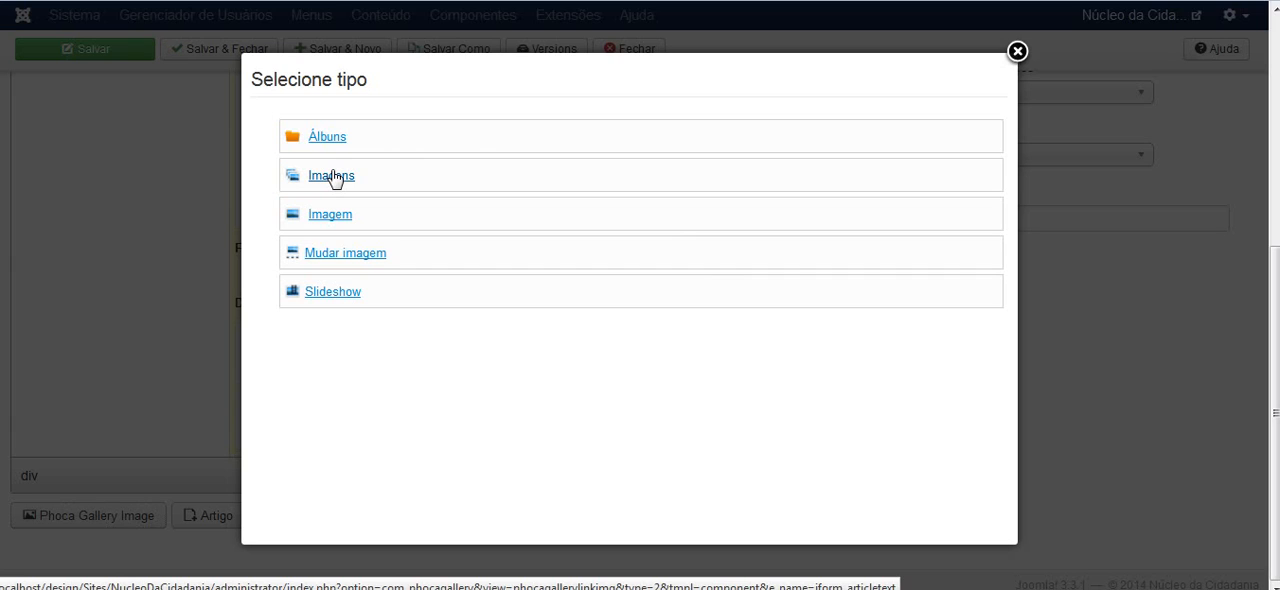
left_click(333, 177)
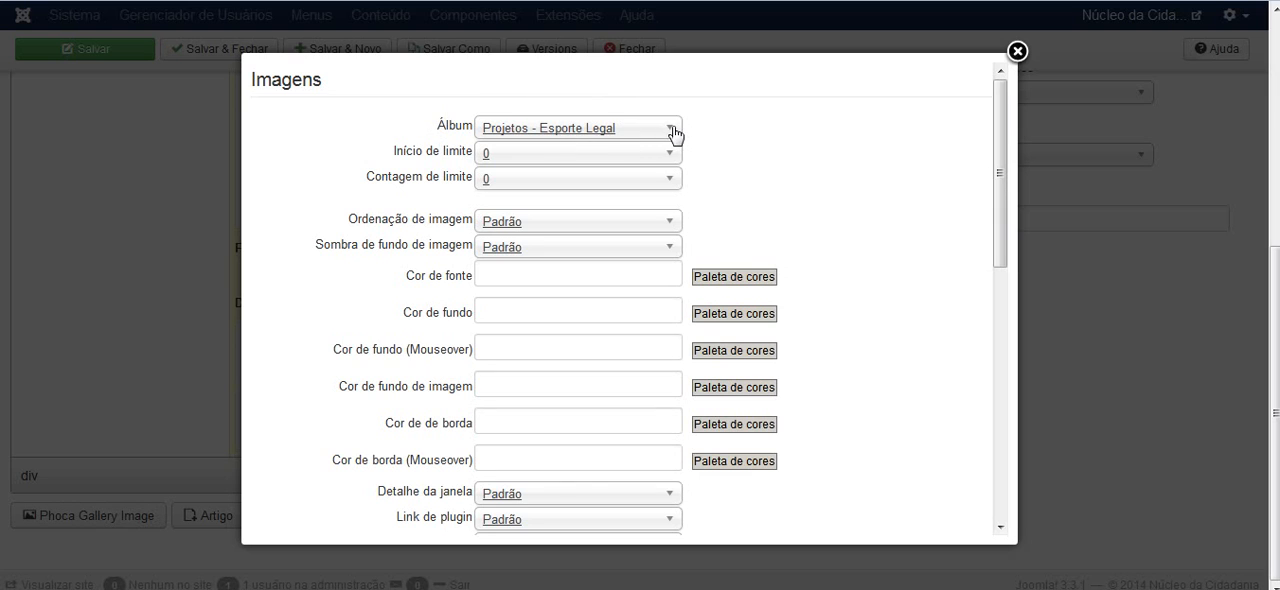
left_click_drag(997, 126, 976, 446)
left_click(905, 459)
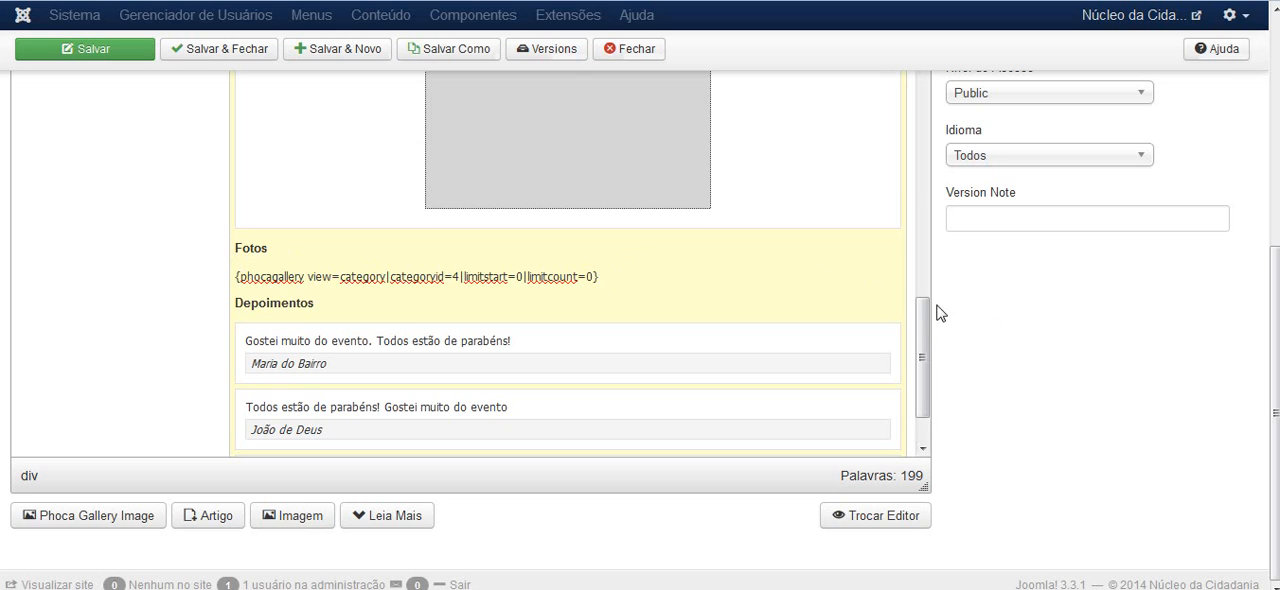
Open the article's source code at the Fotos and Depoimentos sections
left_click_drag(926, 314, 926, 334)
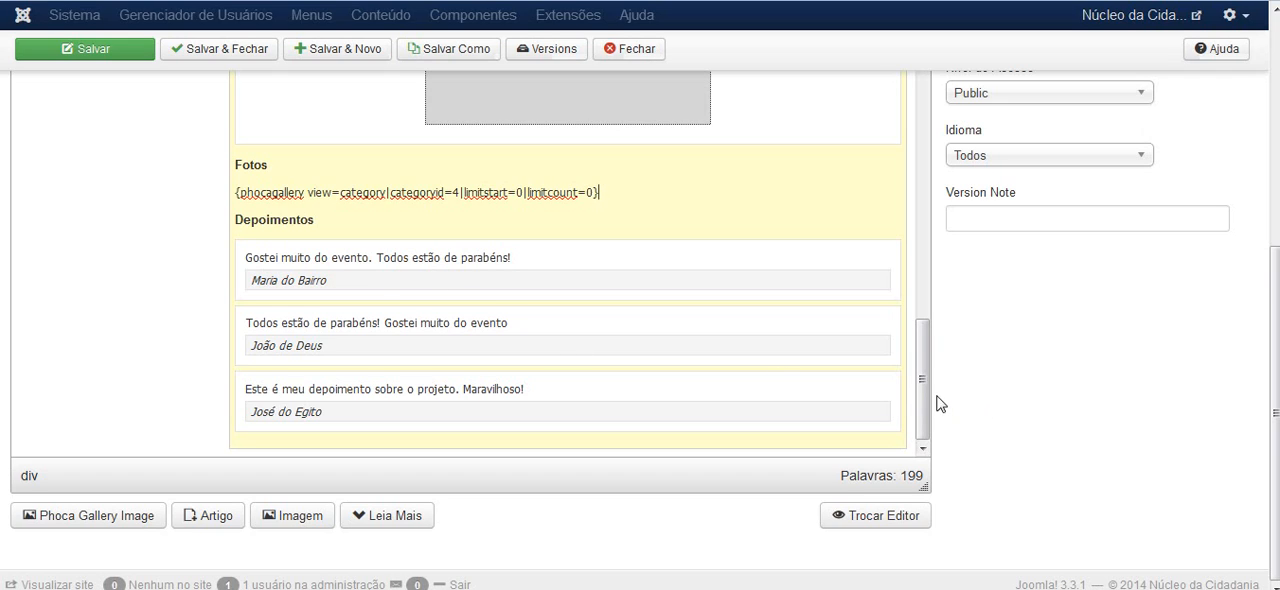
mouse_move(924, 397)
left_mouse_down()
mouse_move(923, 332)
mouse_move(925, 409)
left_mouse_up()
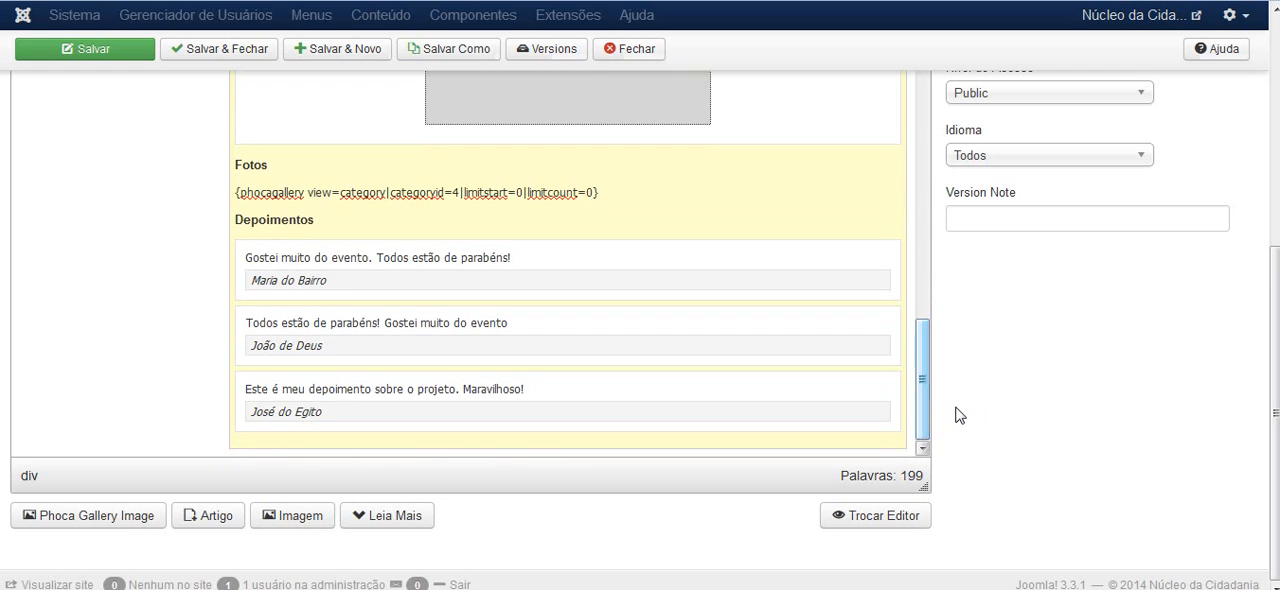
scroll(955, 415, "up", 1)
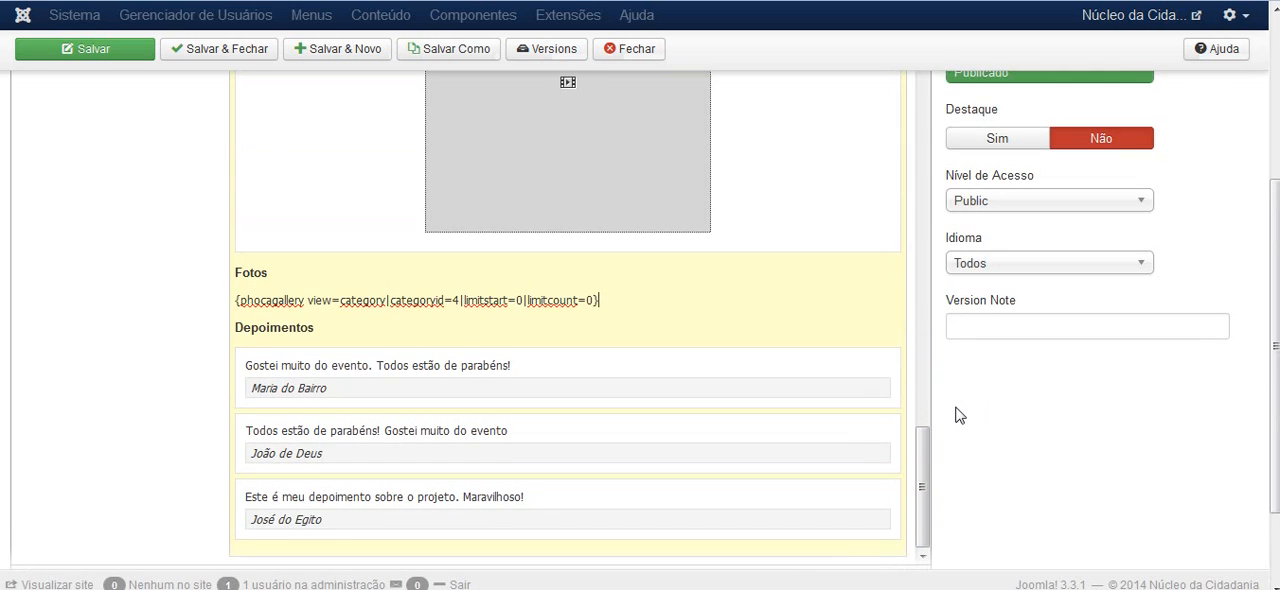
scroll(955, 415, "down", 1)
scroll(955, 415, "up", 4)
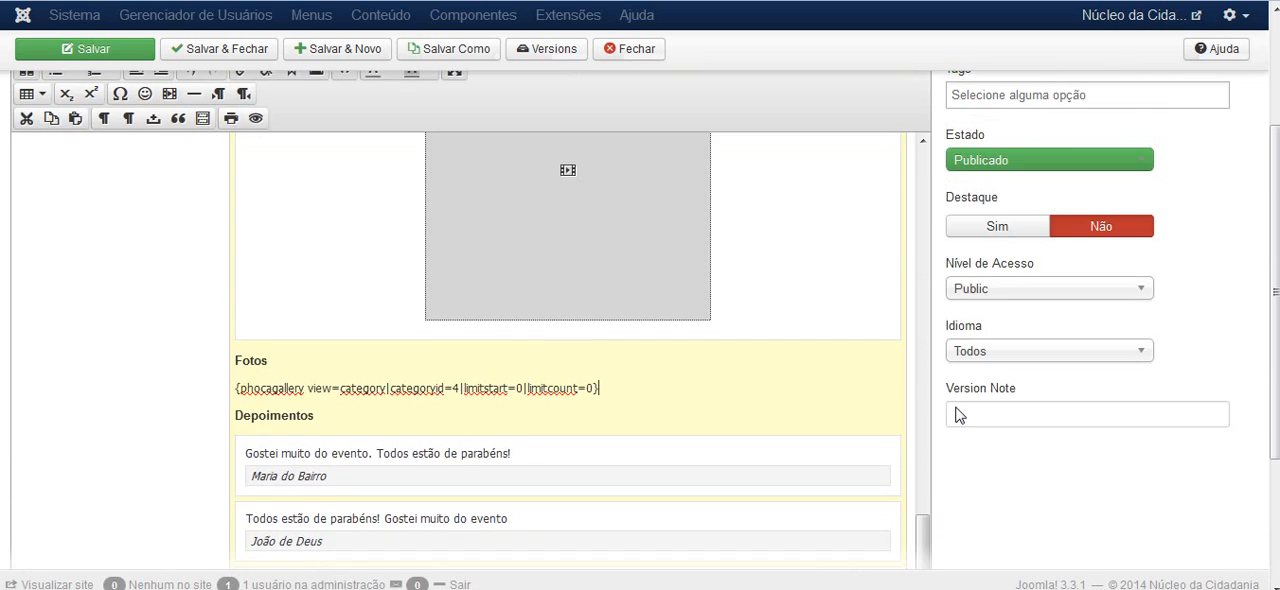
scroll(486, 215, "down", 2)
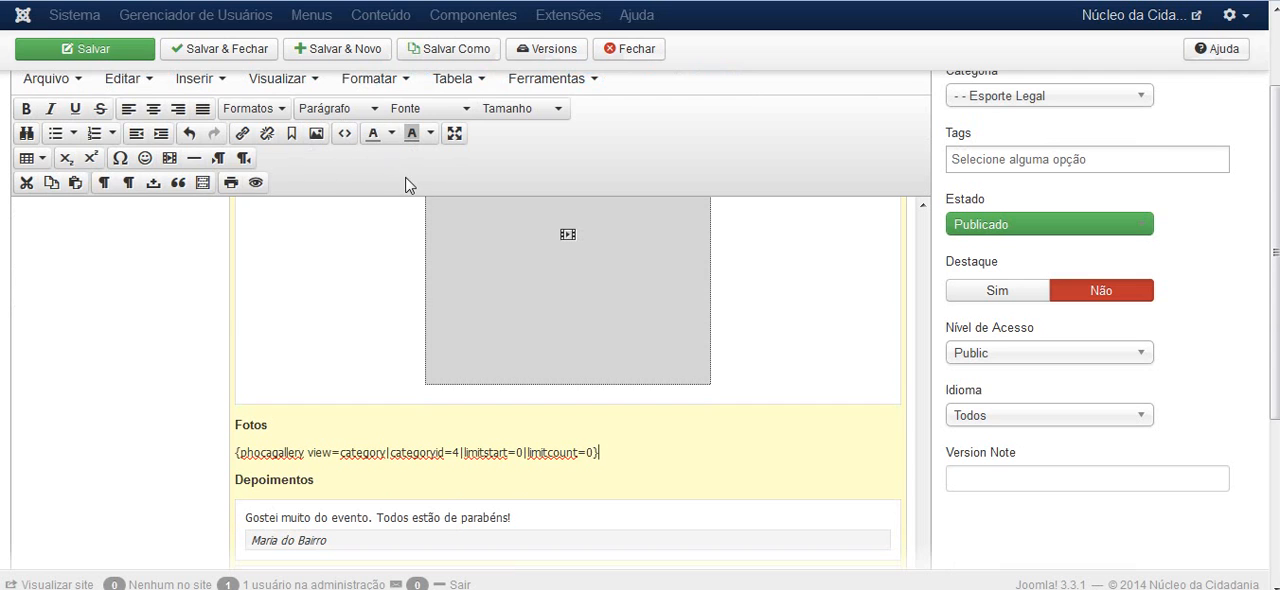
left_click(344, 134)
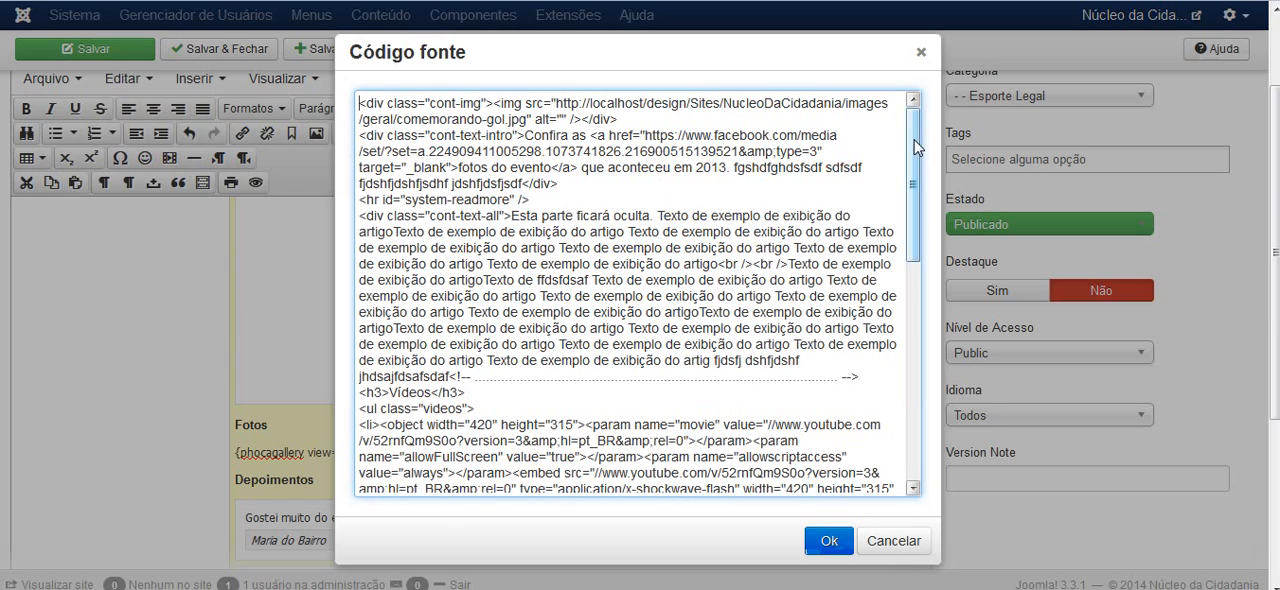
left_click_drag(914, 147, 915, 381)
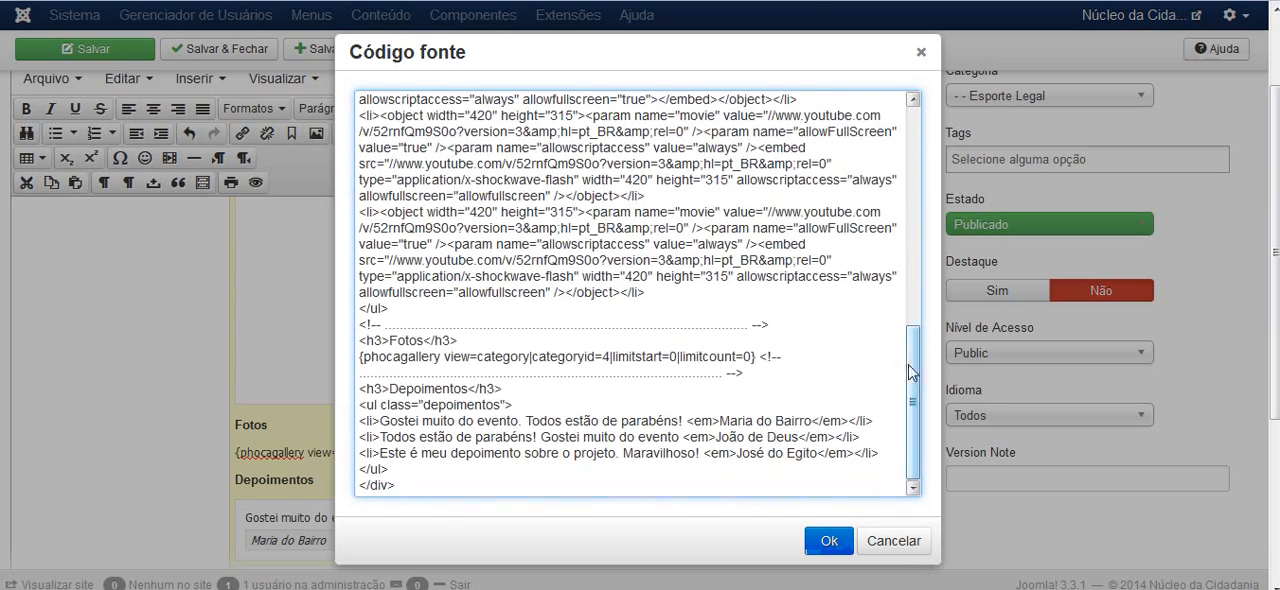
Examine the comment lines separating the Vídeos, Fotos and Depoimentos sections and the list-item tags around each testimonial
left_click(772, 325)
left_click_drag(770, 325, 360, 328)
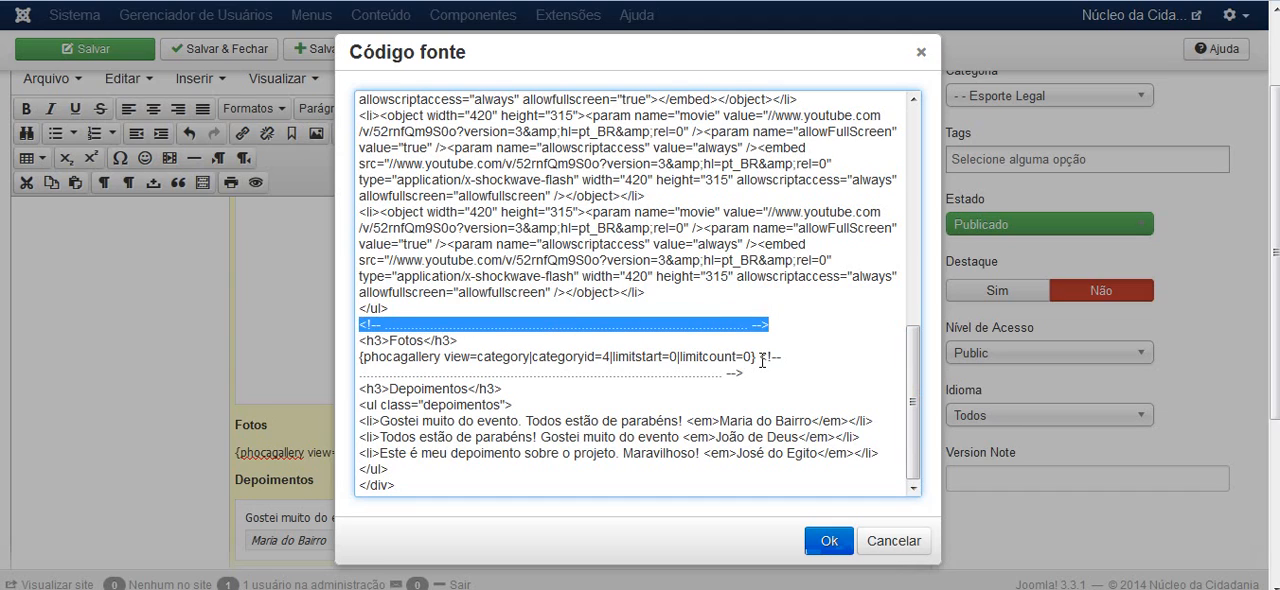
left_click_drag(770, 325, 362, 328)
scroll(558, 222, "up", 5)
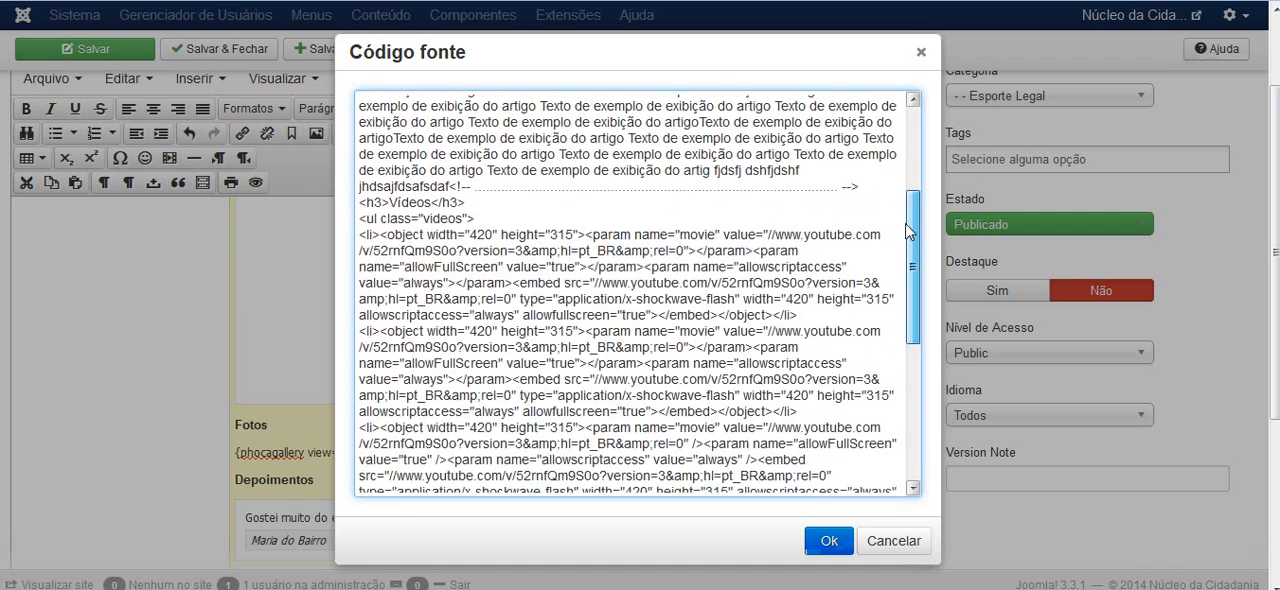
left_click(521, 241)
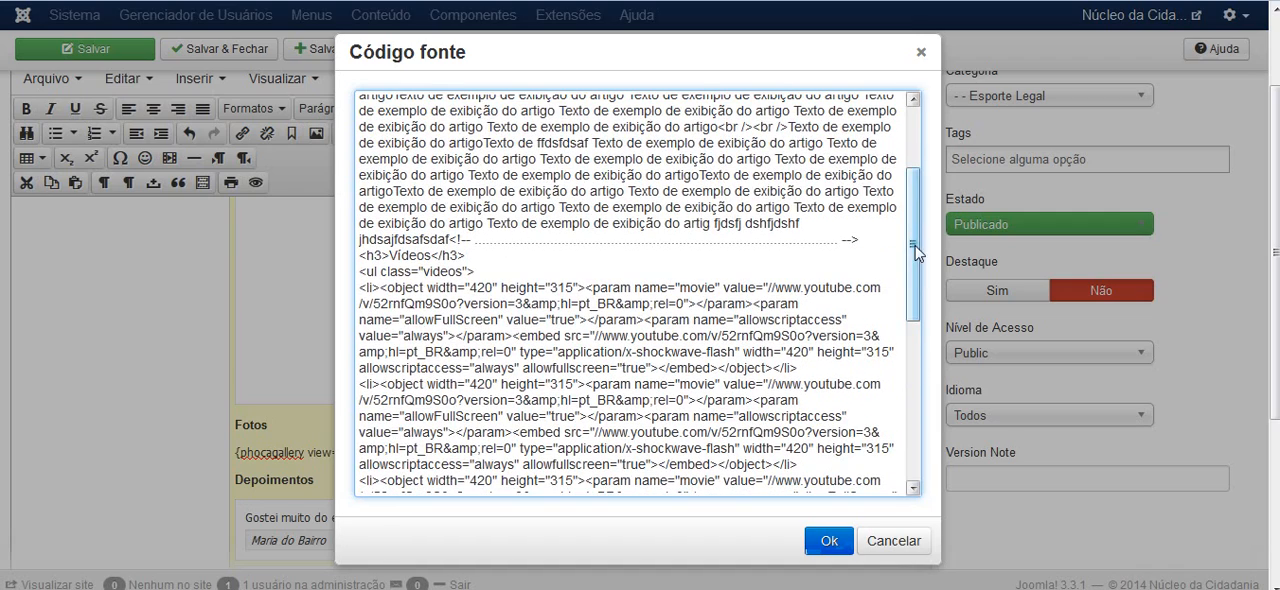
scroll(918, 413, "down", 3)
scroll(918, 413, "down", 5)
left_click(502, 323)
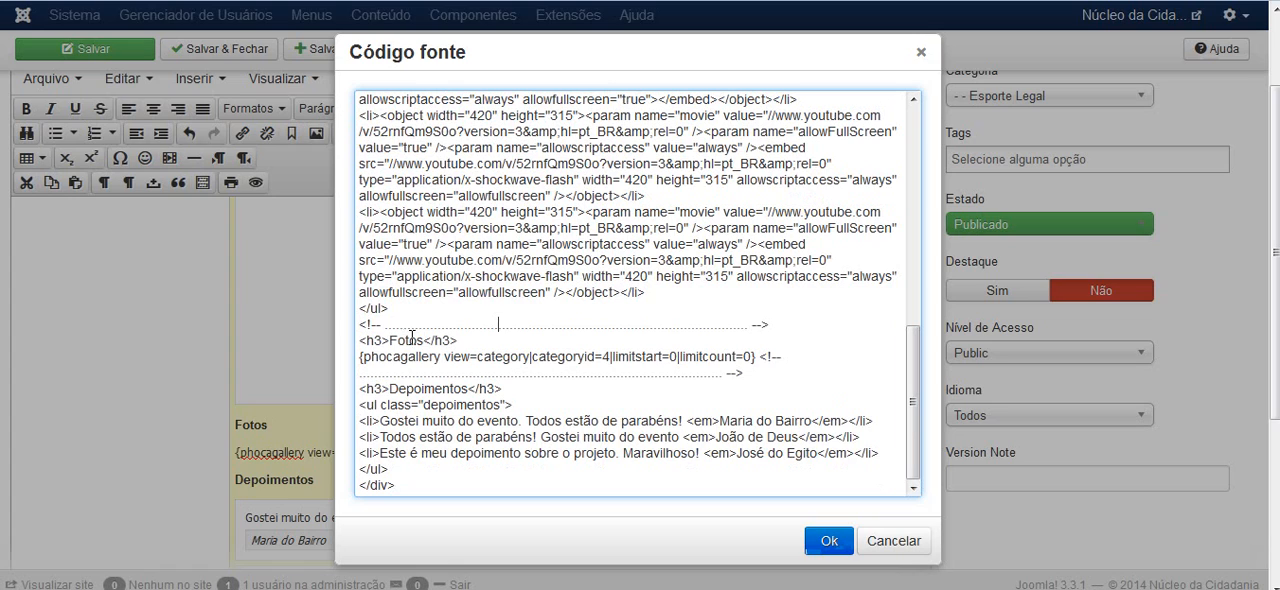
left_click(408, 340)
left_click_drag(360, 420, 380, 421)
left_click_drag(848, 421, 876, 421)
left_click_drag(360, 437, 380, 437)
left_click(365, 453)
Duplicate the last testimonial's list item on a new line directly below it in the Depoimentos list
left_click_drag(888, 453, 360, 454)
left_click(377, 455)
left_click(425, 455)
left_click(359, 454)
left_click_drag(475, 453, 358, 455)
key("ctrl+c")
left_click(882, 457)
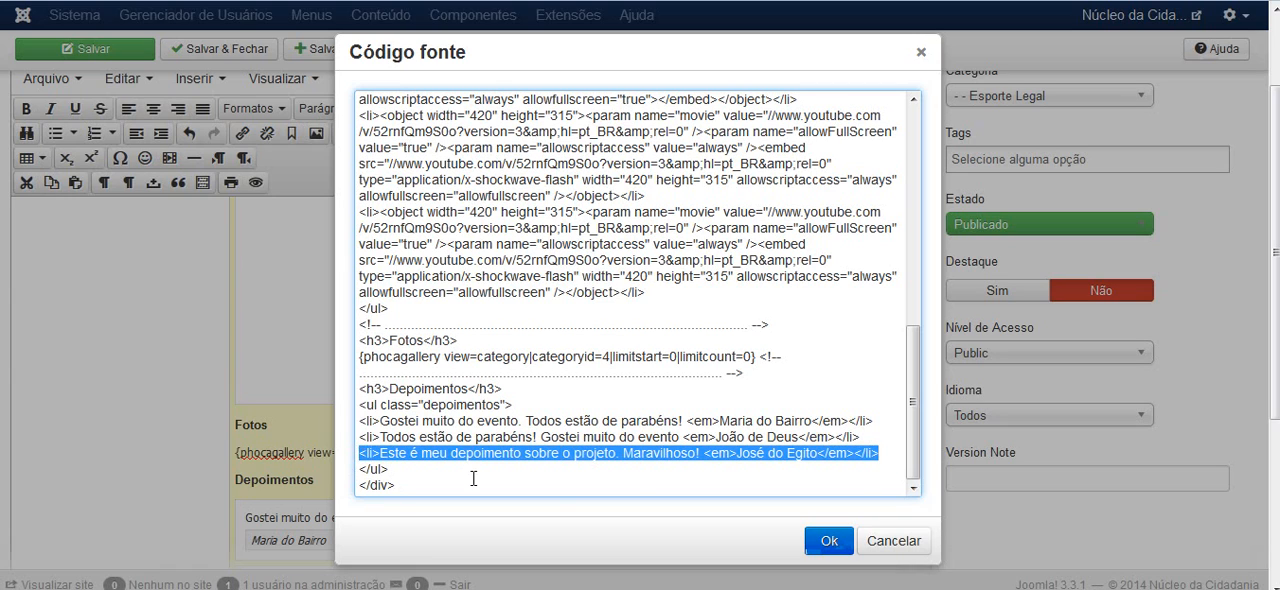
left_click(895, 449)
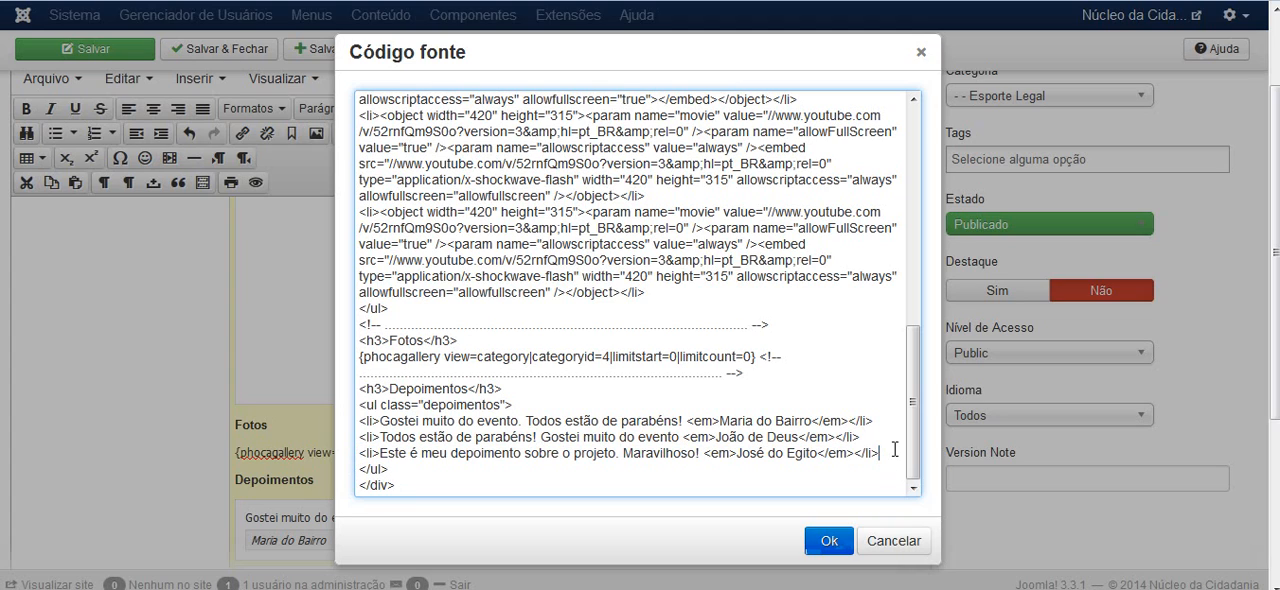
key("Return")
key("ctrl+v")
scroll(860, 430, "down", 1)
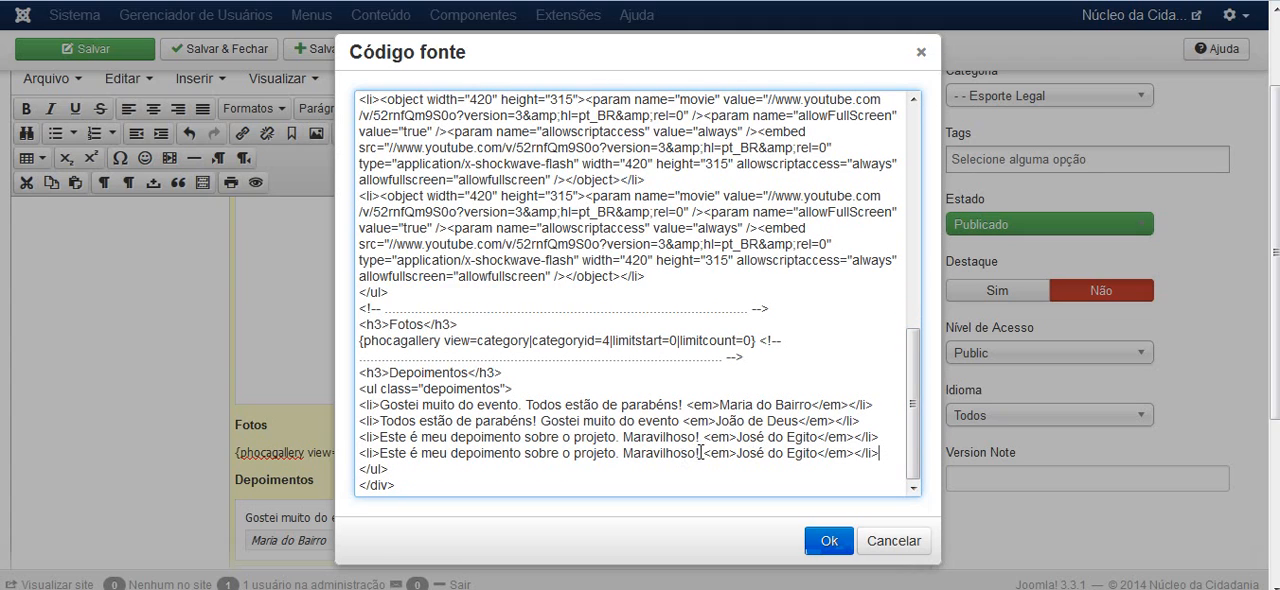
Replace the duplicated testimonial's text with "Este é meu depoimento de exemplo", keeping the author tag after it
left_click_drag(702, 452, 381, 453)
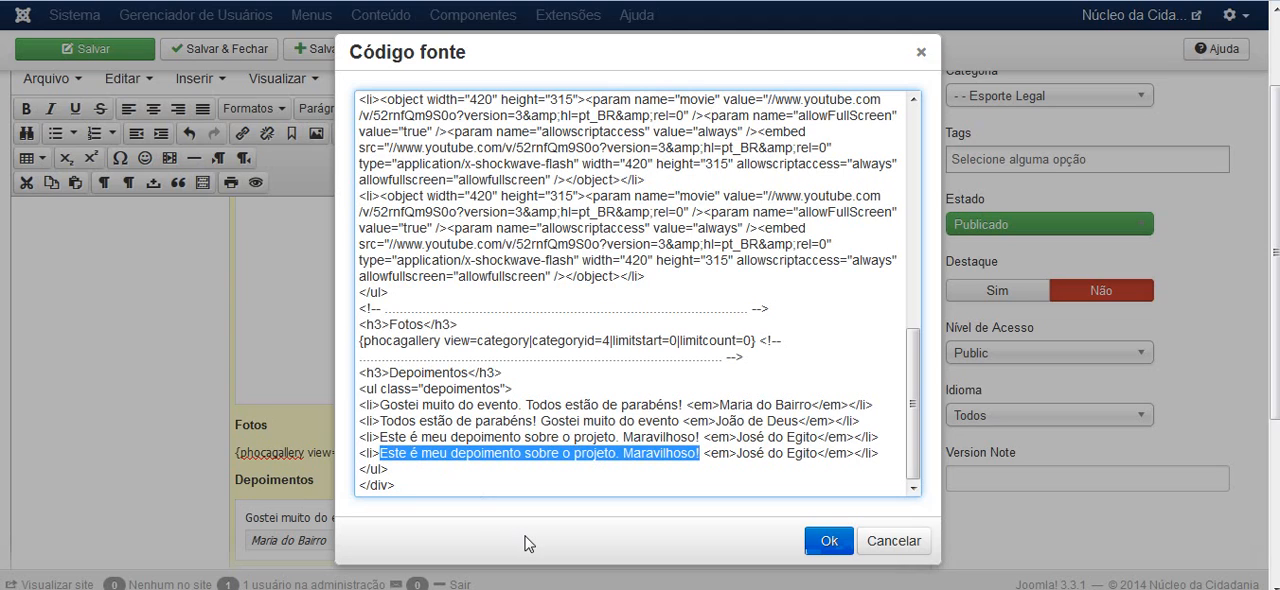
type("Este é m")
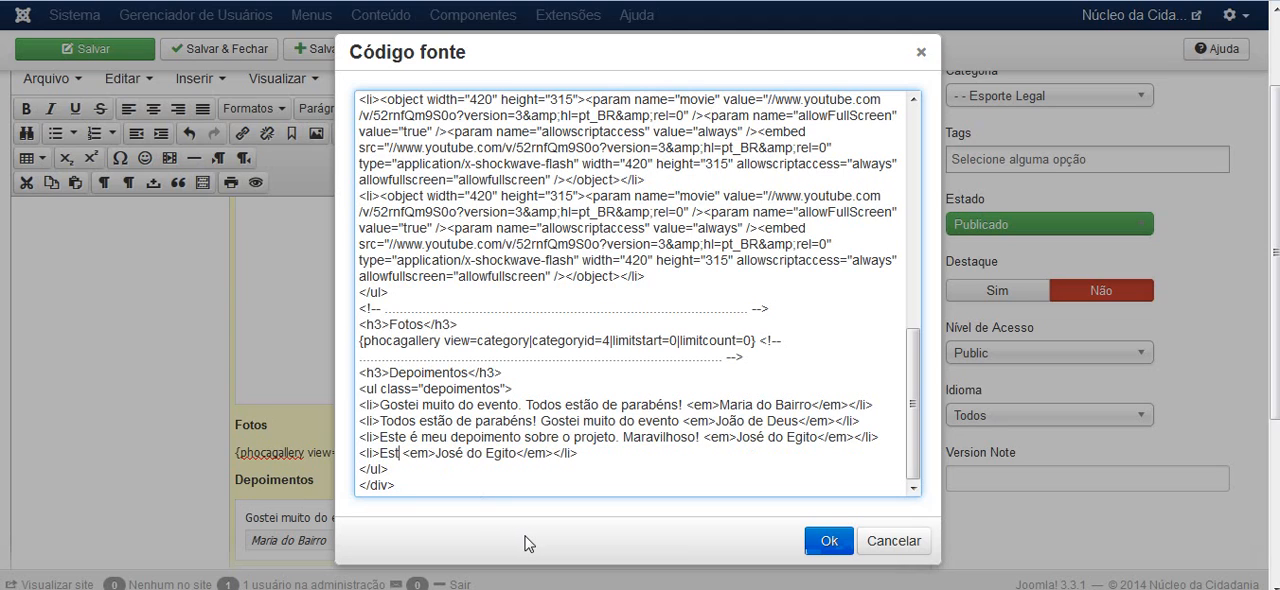
key("BackSpace")
key("BackSpace")
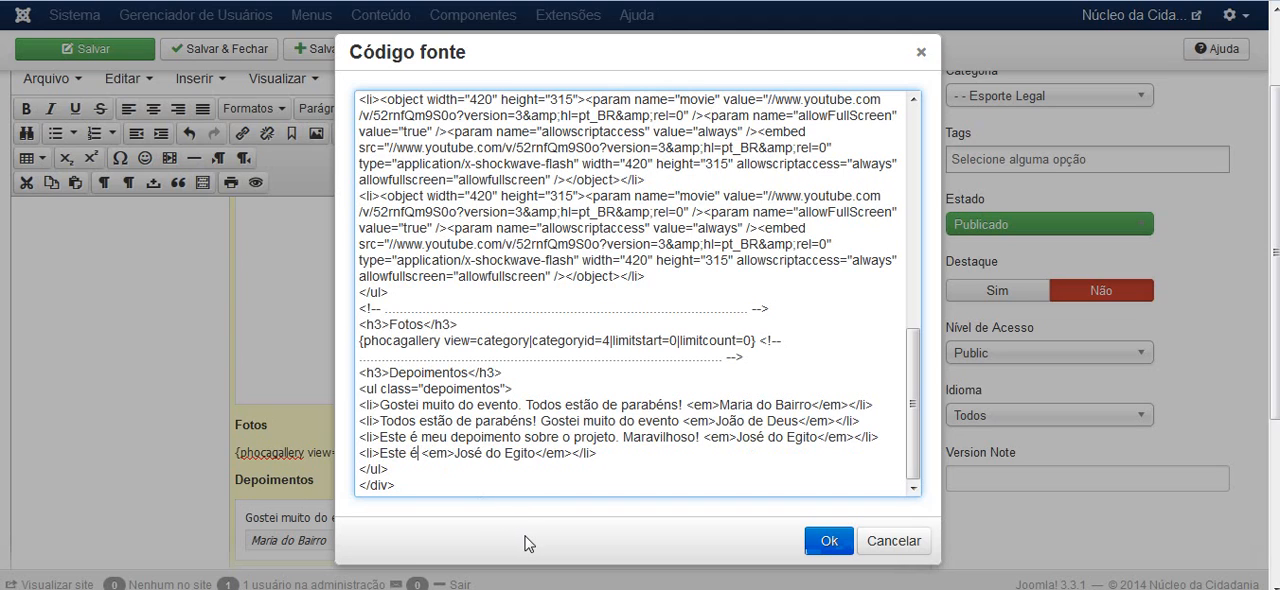
type("meu dep")
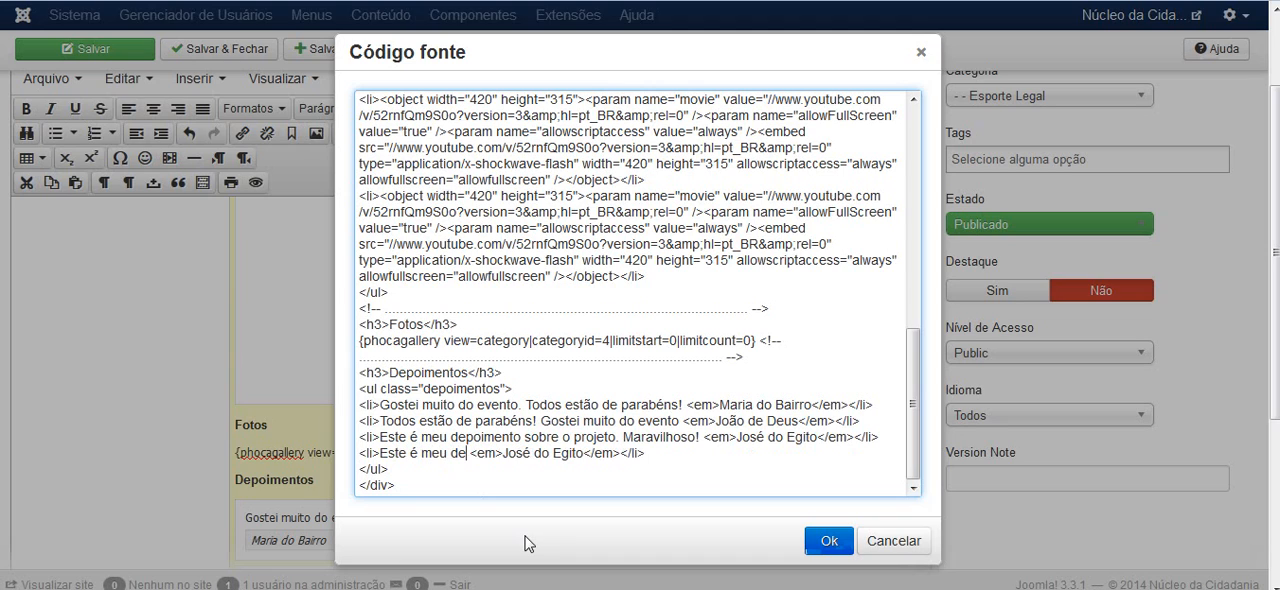
type("oim")
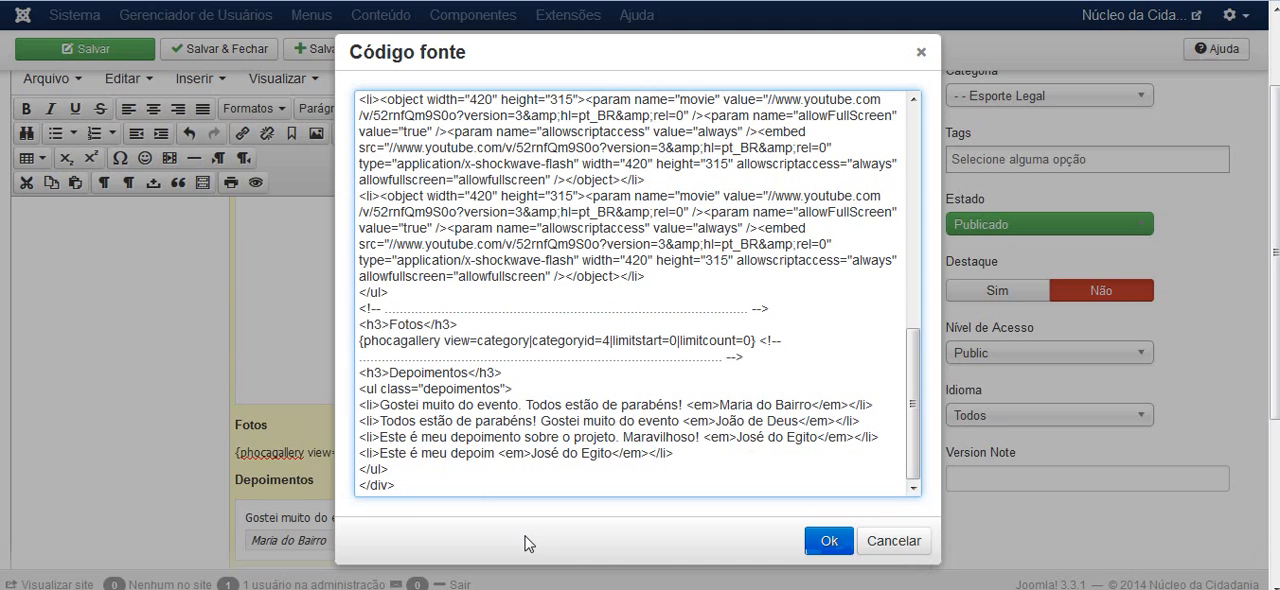
type("ento")
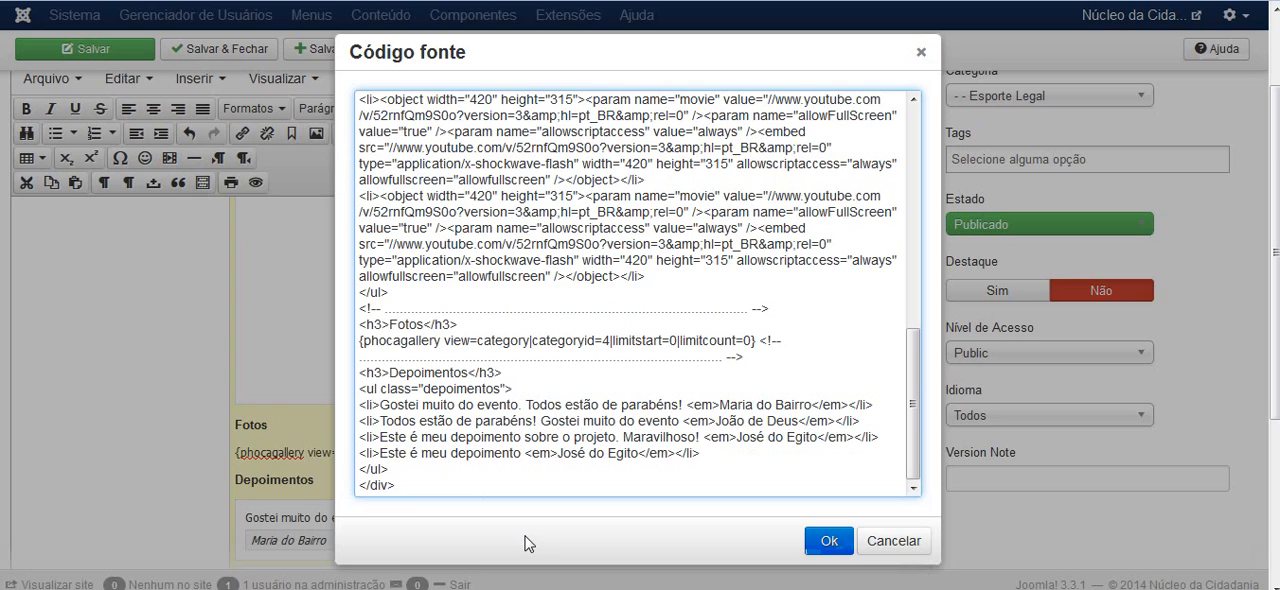
type(" de ex")
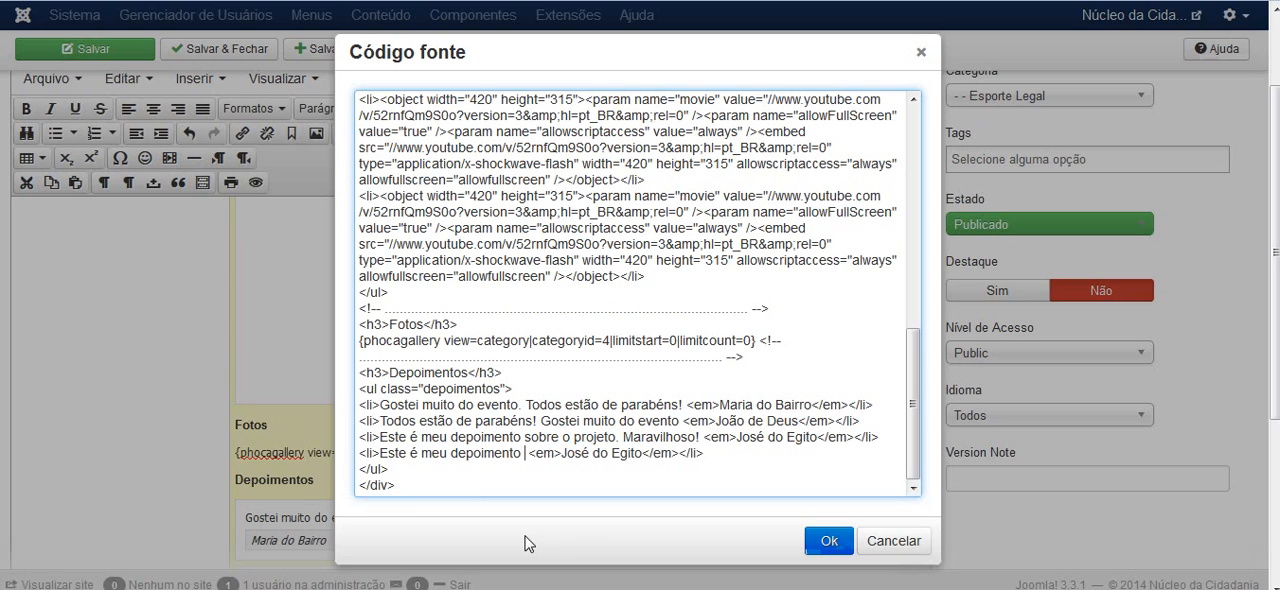
type("e")
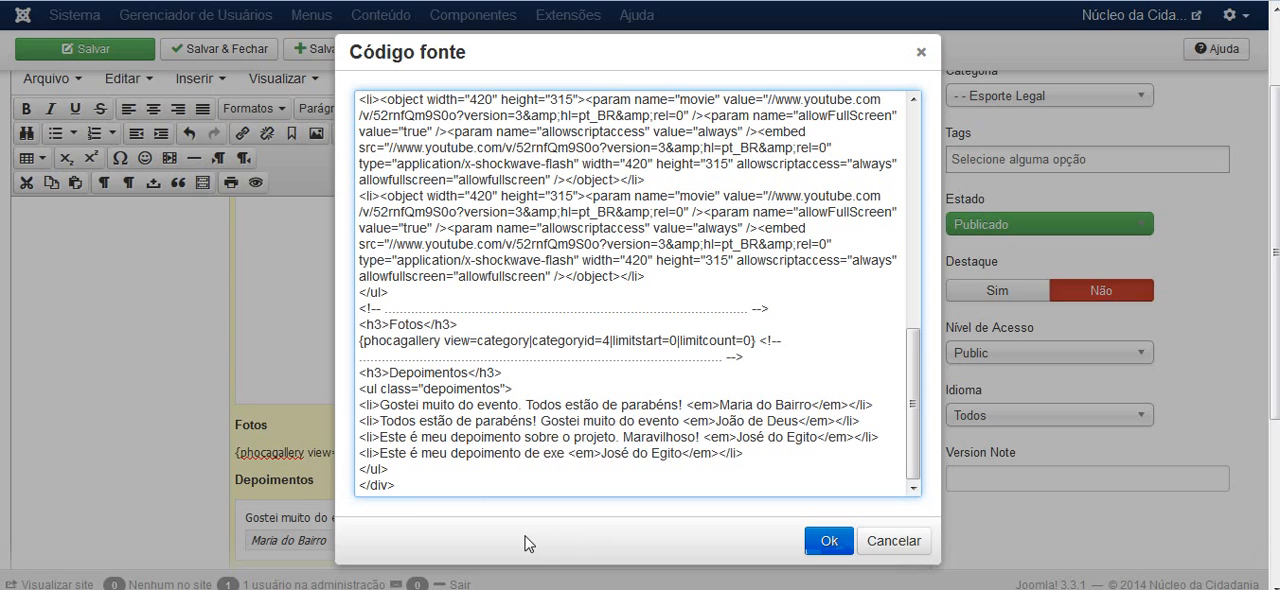
type("mplo")
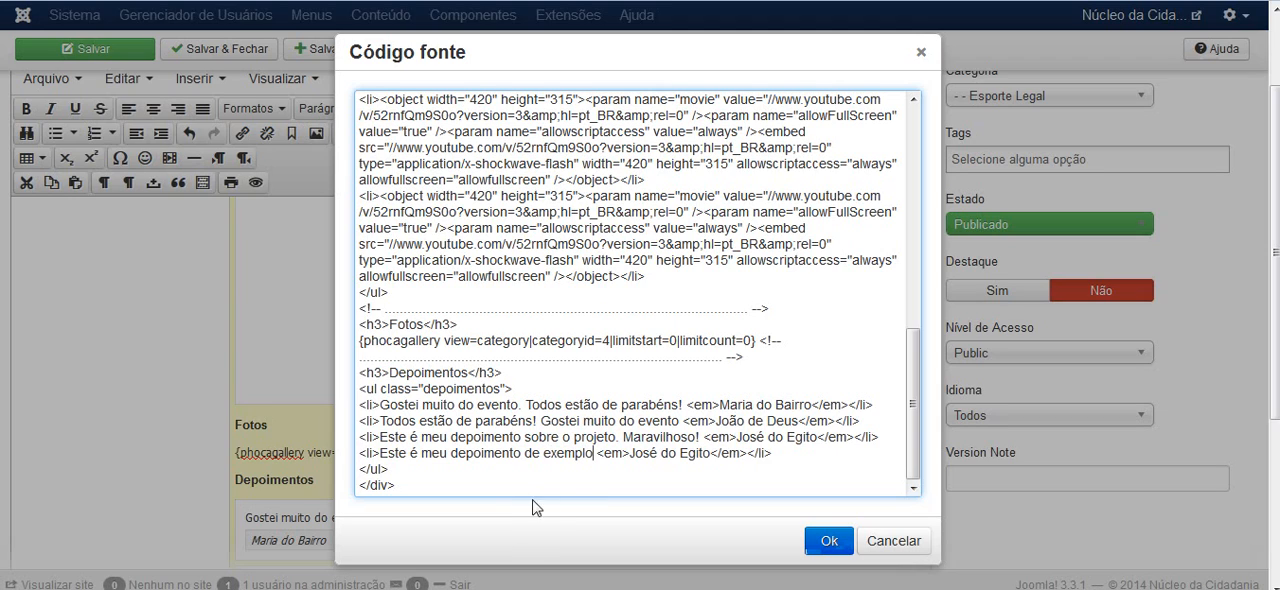
Replace the author's name inside the emphasis tag of the new last testimonial with a different person's name
left_click_drag(597, 453, 628, 455)
left_click(645, 453)
left_click_drag(711, 453, 634, 455)
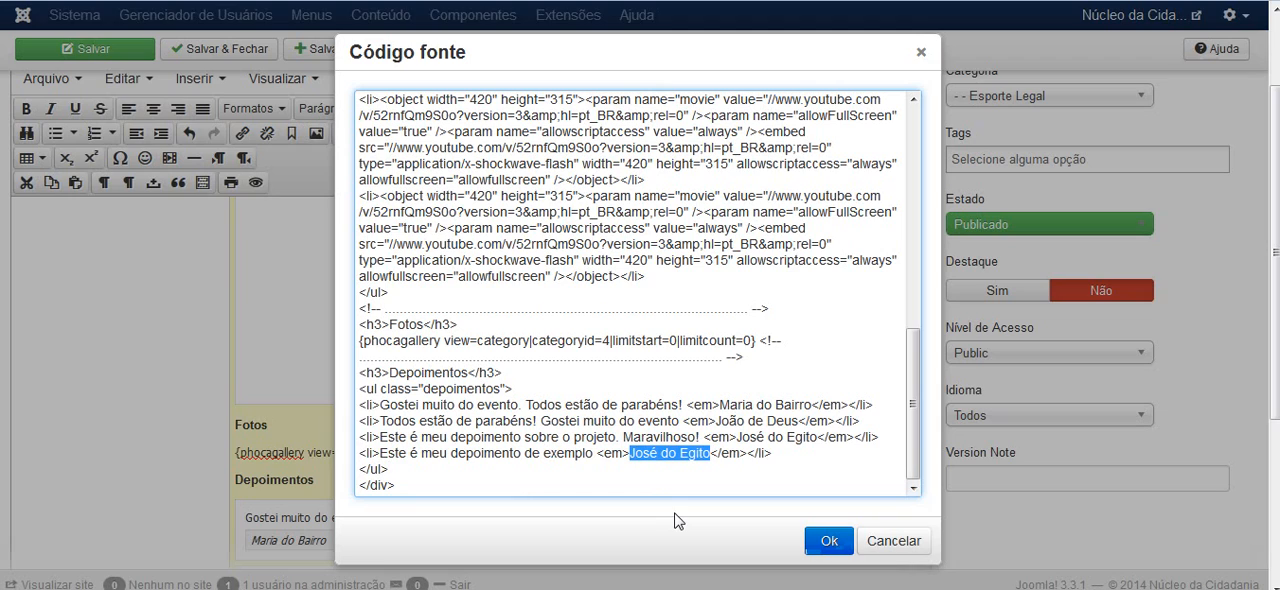
type("João ")
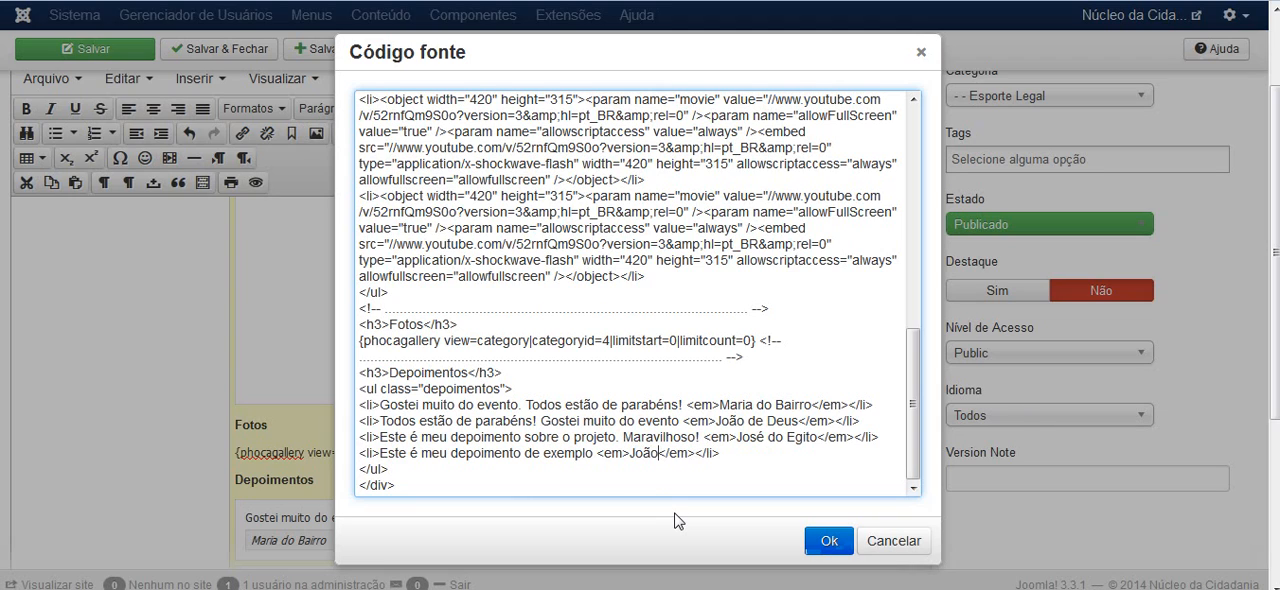
type("Batista")
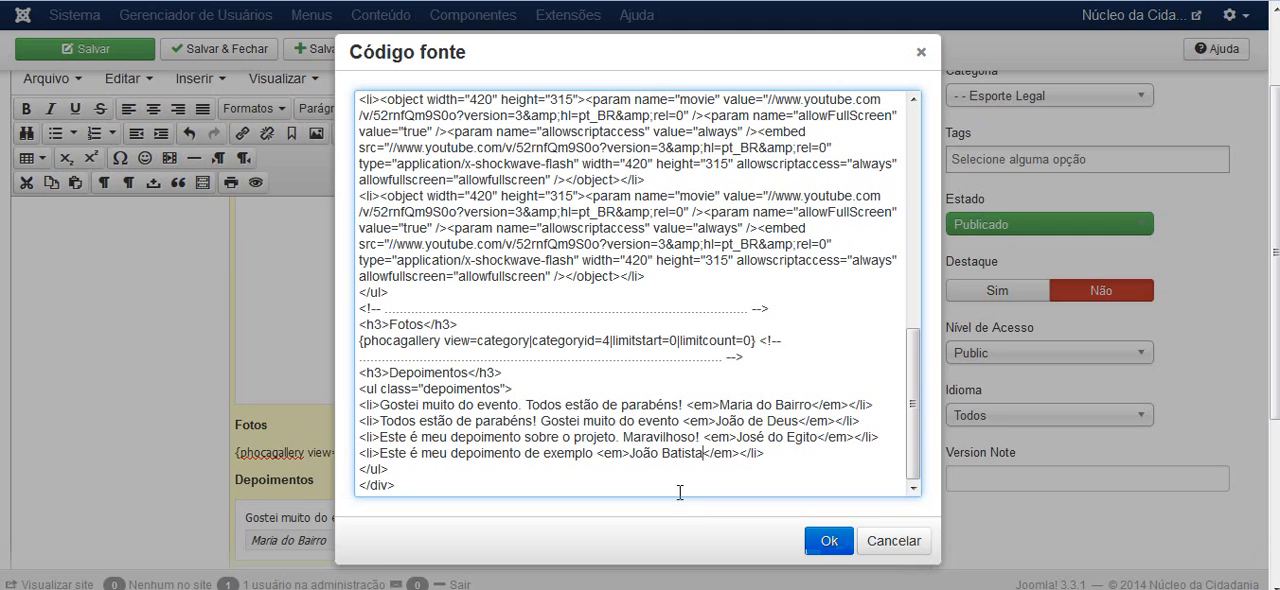
Delete the list item of the testimonial "Este é meu depoimento sobre o projeto. Maravilhoso!" together with its empty line
left_click_drag(799, 453, 357, 453)
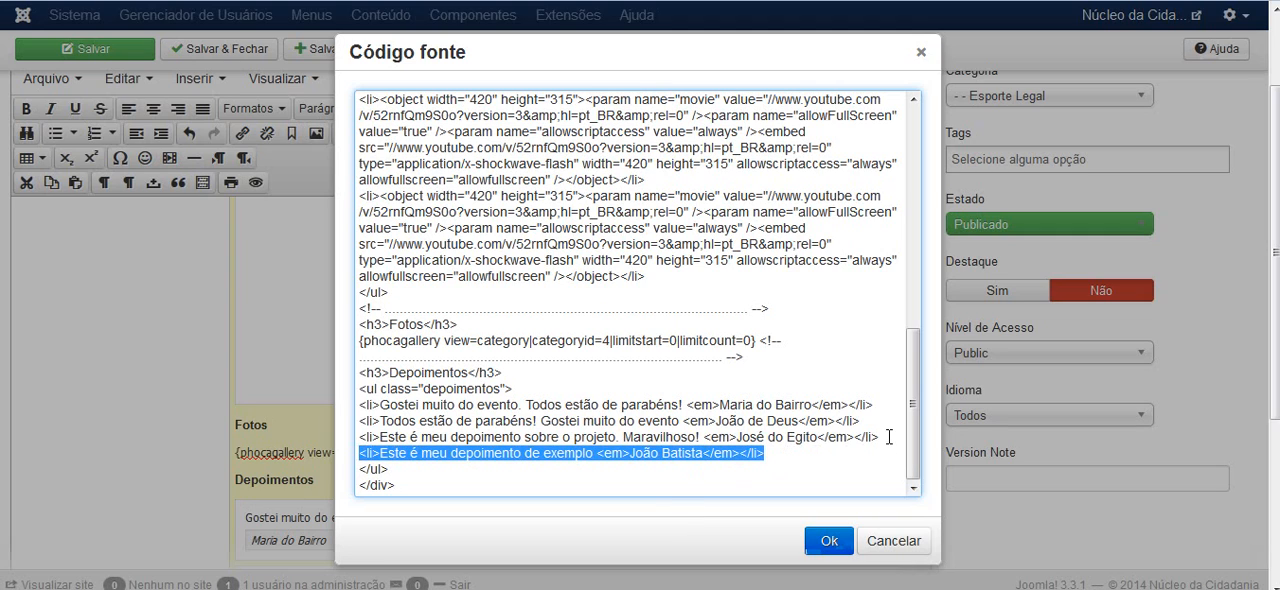
left_click_drag(888, 437, 358, 437)
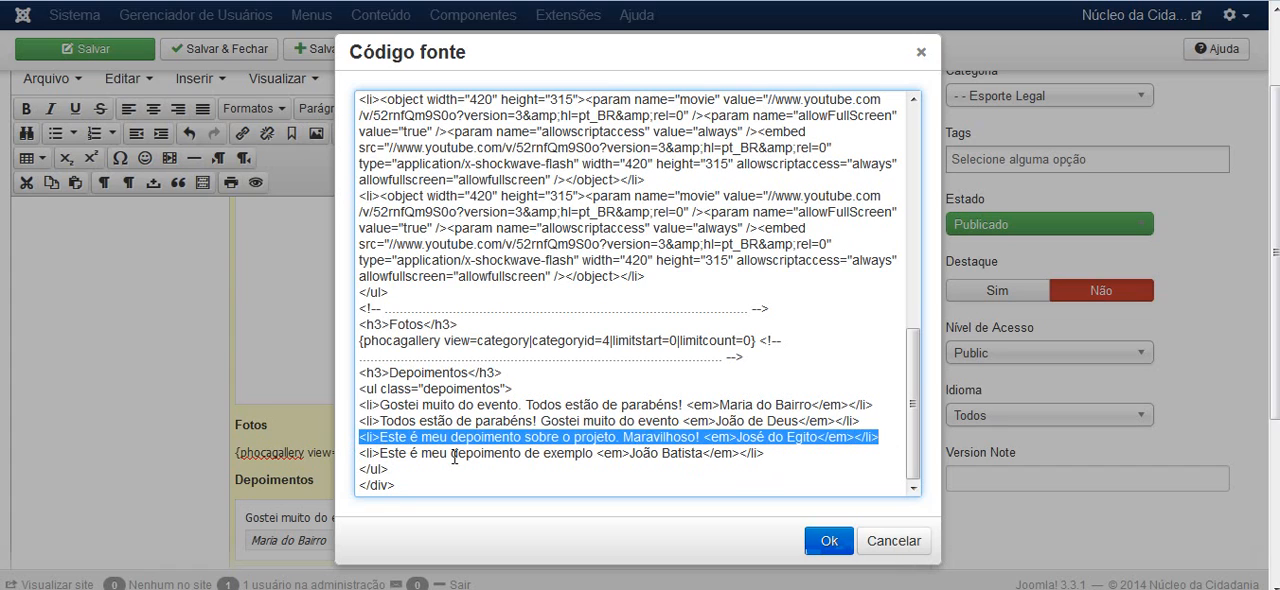
key("BackSpace")
key("BackSpace")
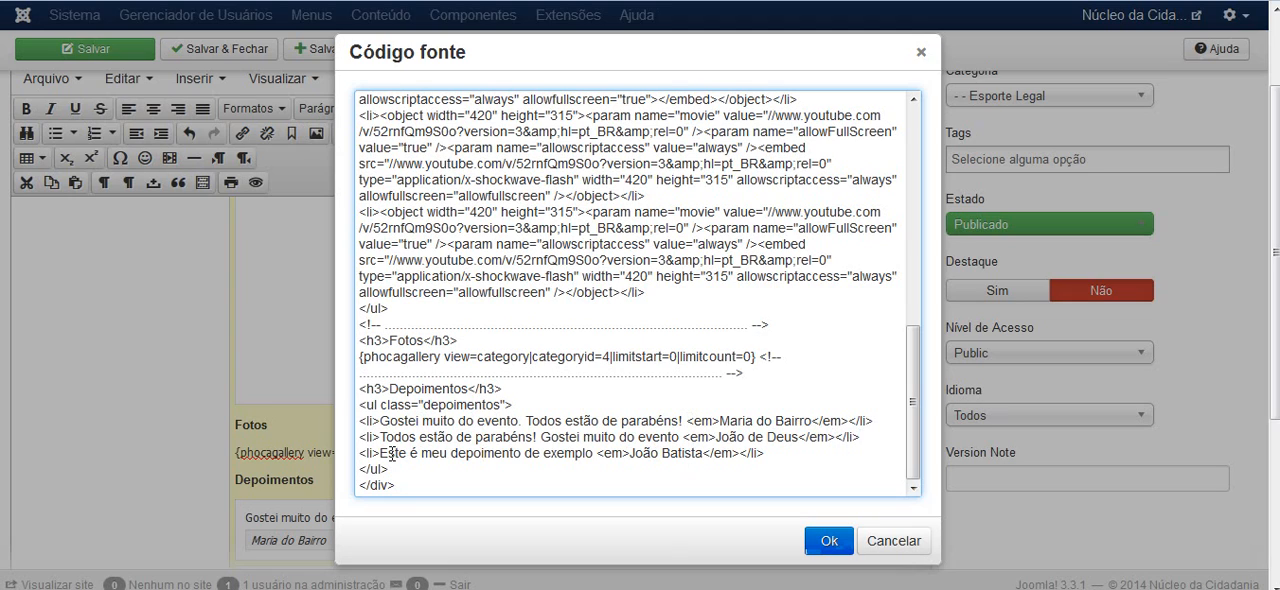
Apply the source code changes and check the example testimonial in the editor's Depoimentos section
left_click_drag(380, 453, 724, 453)
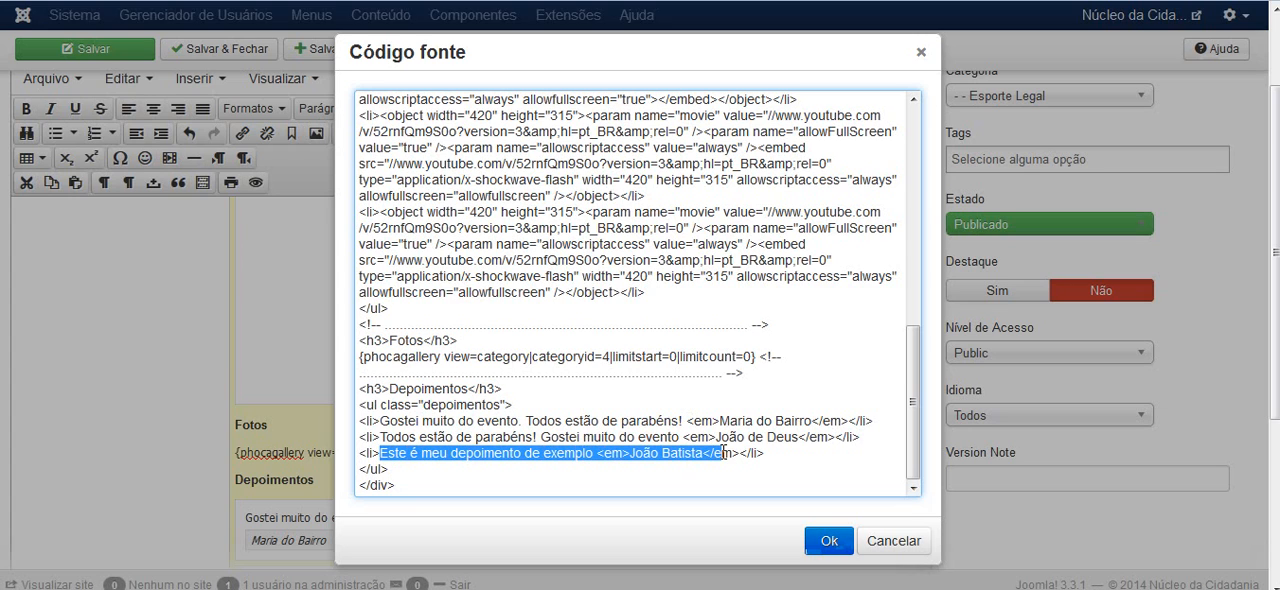
left_click(841, 543)
scroll(973, 432, "down", 2)
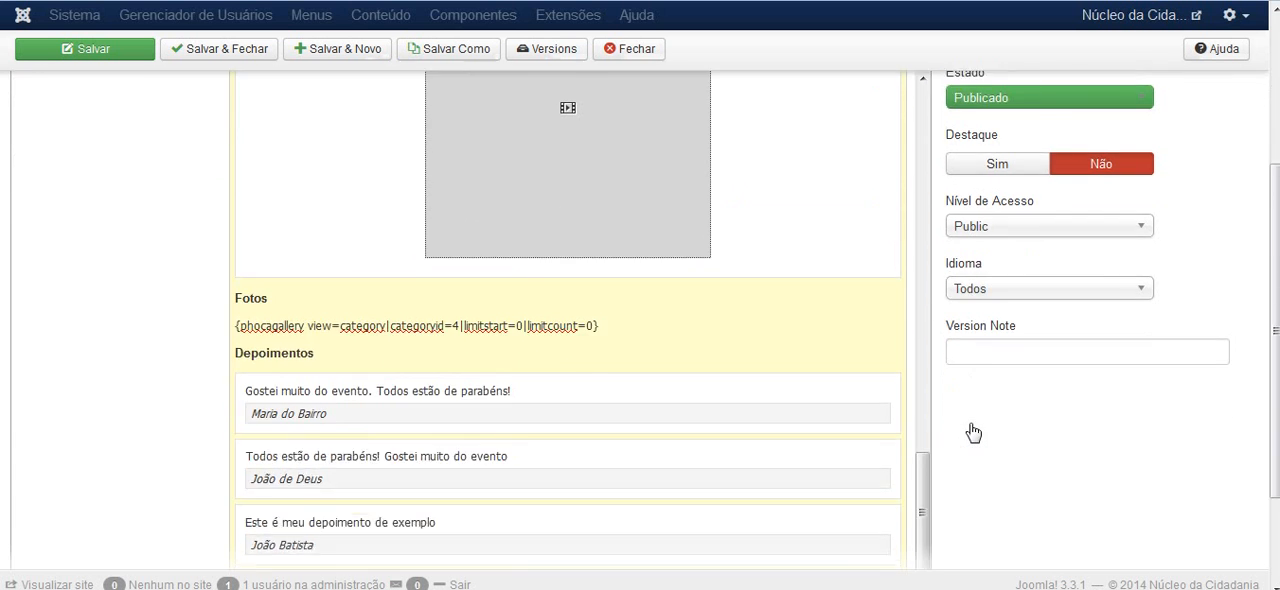
scroll(973, 432, "down", 2)
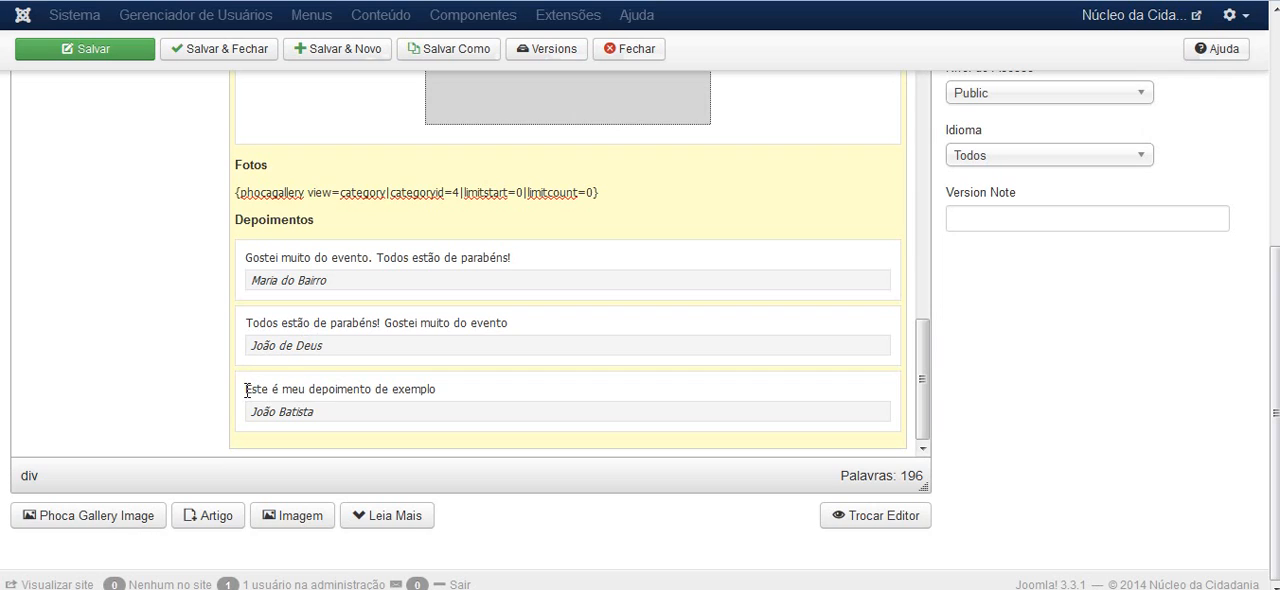
left_click_drag(246, 390, 434, 390)
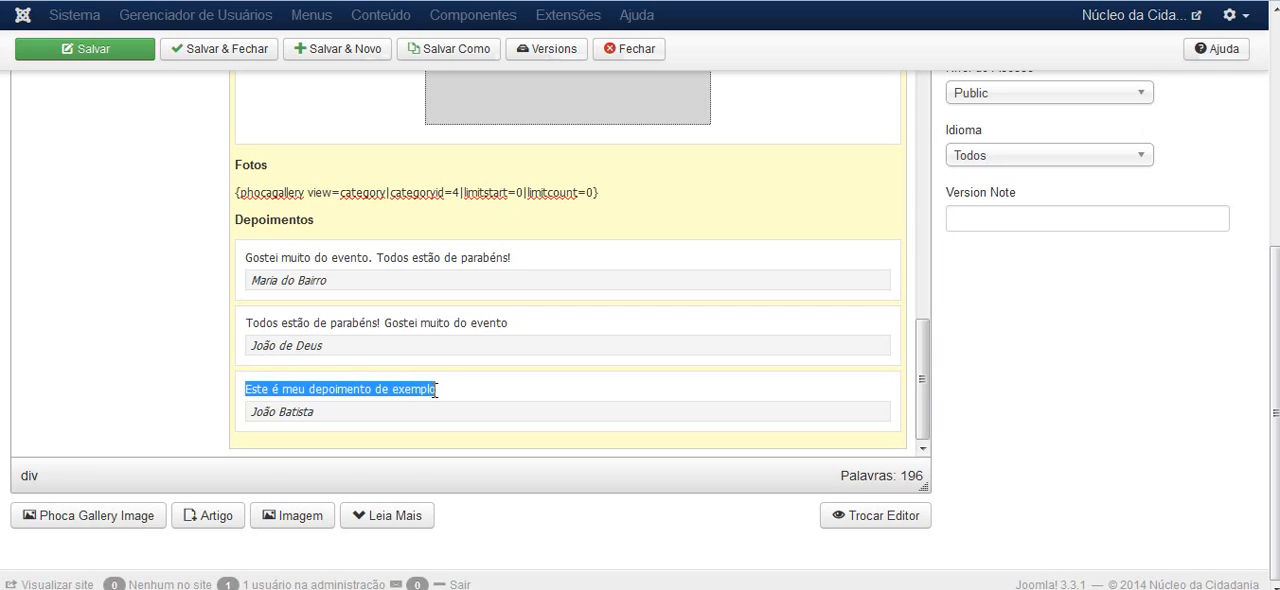
left_click(292, 393)
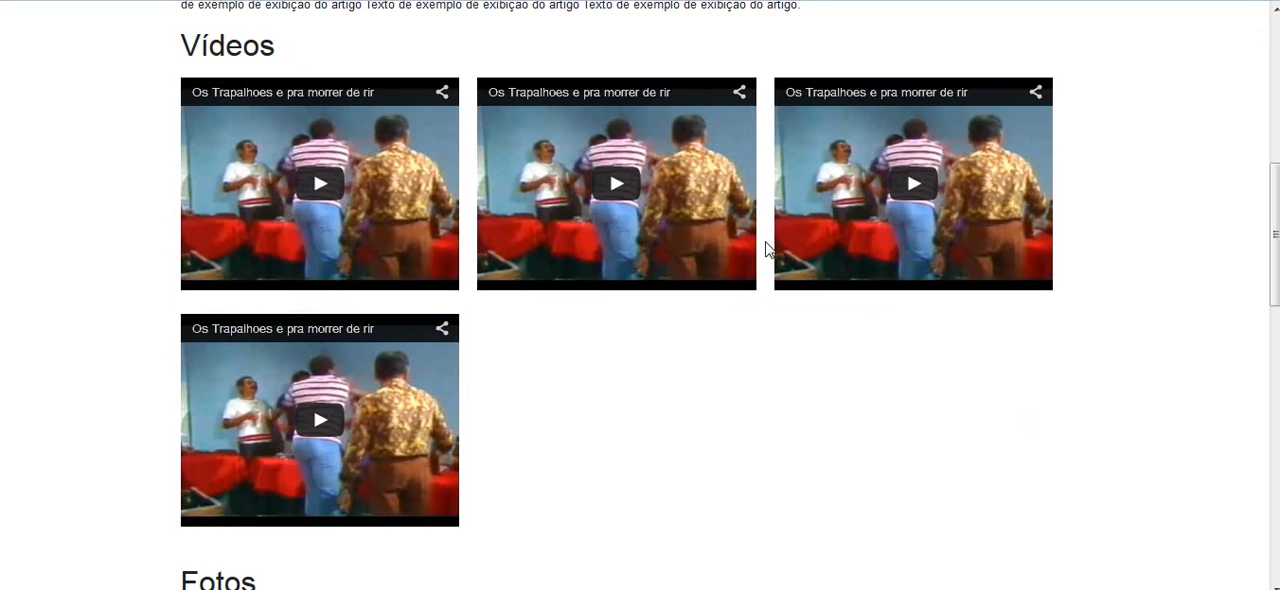
Review the published Jogos do Esporte Legal page, from the introduction through the Vídeos, Fotos and Depoimentos sections
scroll(1088, 243, "up", 5)
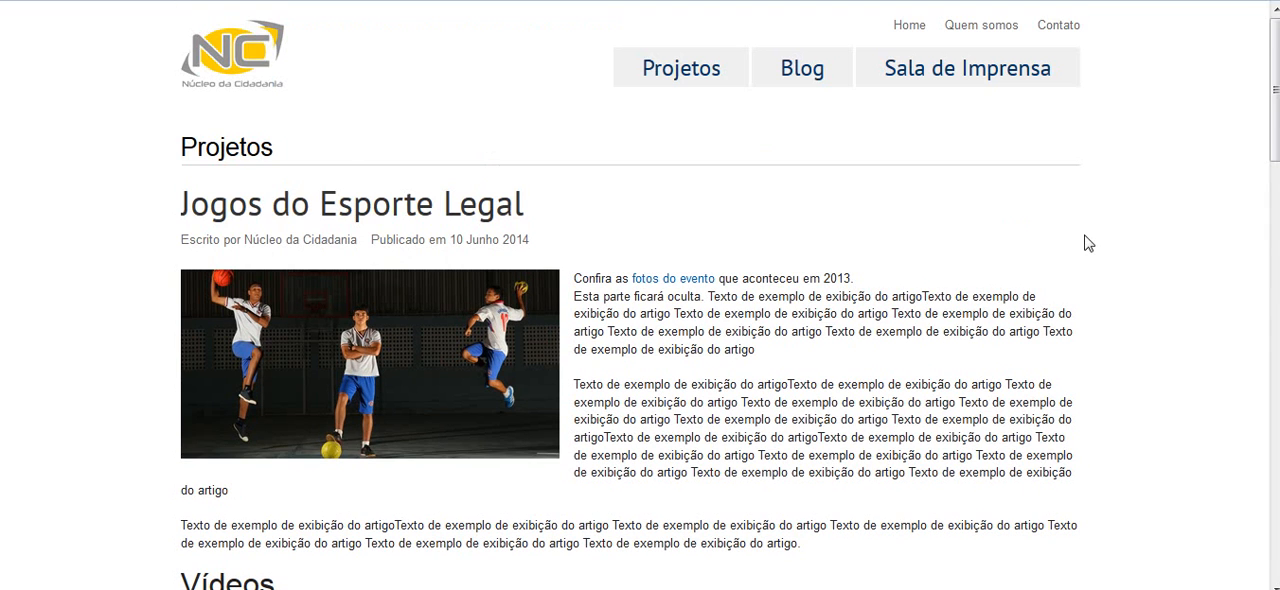
scroll(404, 300, "down", 2)
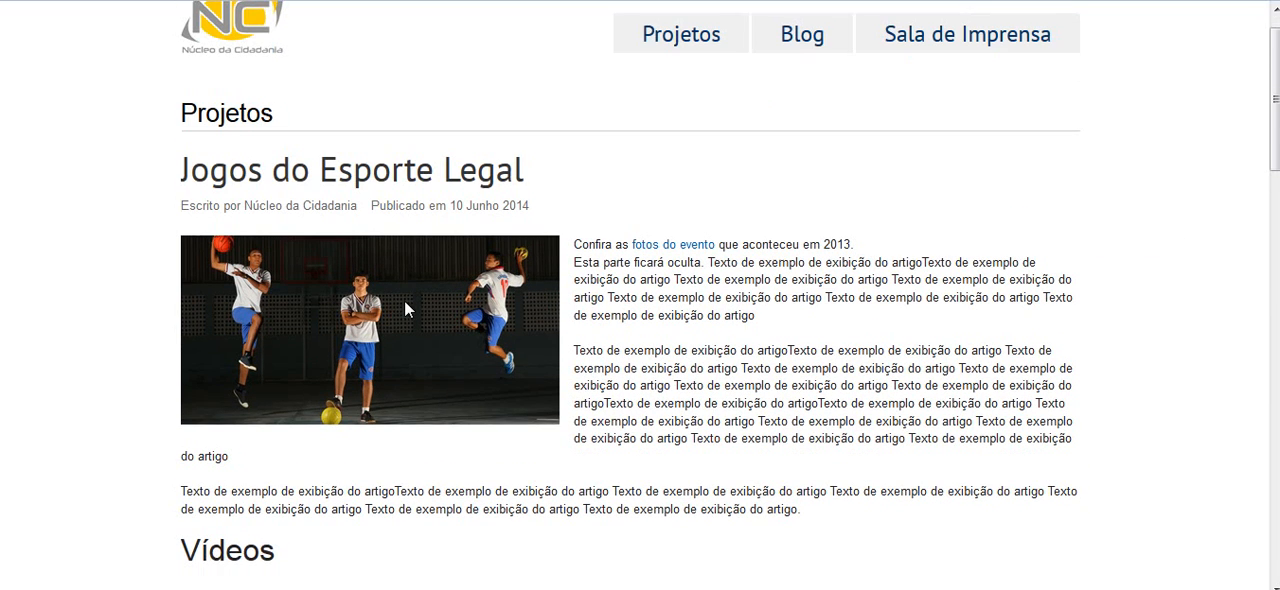
scroll(404, 300, "down", 3)
scroll(632, 140, "down", 3)
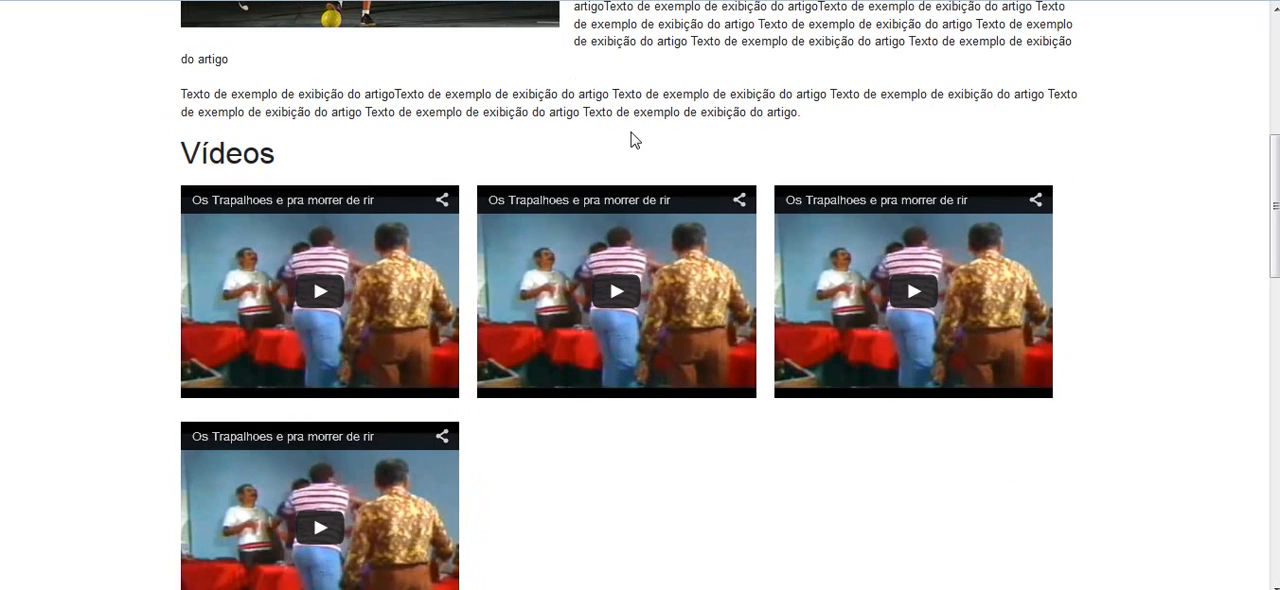
scroll(734, 260, "down", 3)
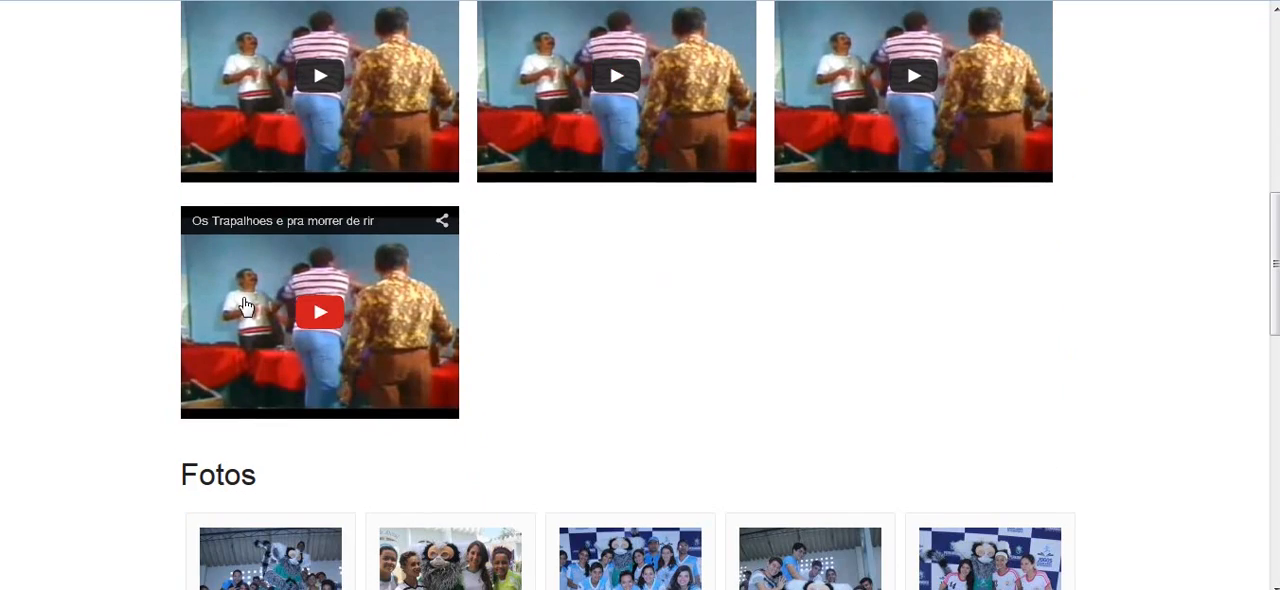
scroll(246, 305, "down", 3)
scroll(104, 288, "down", 2)
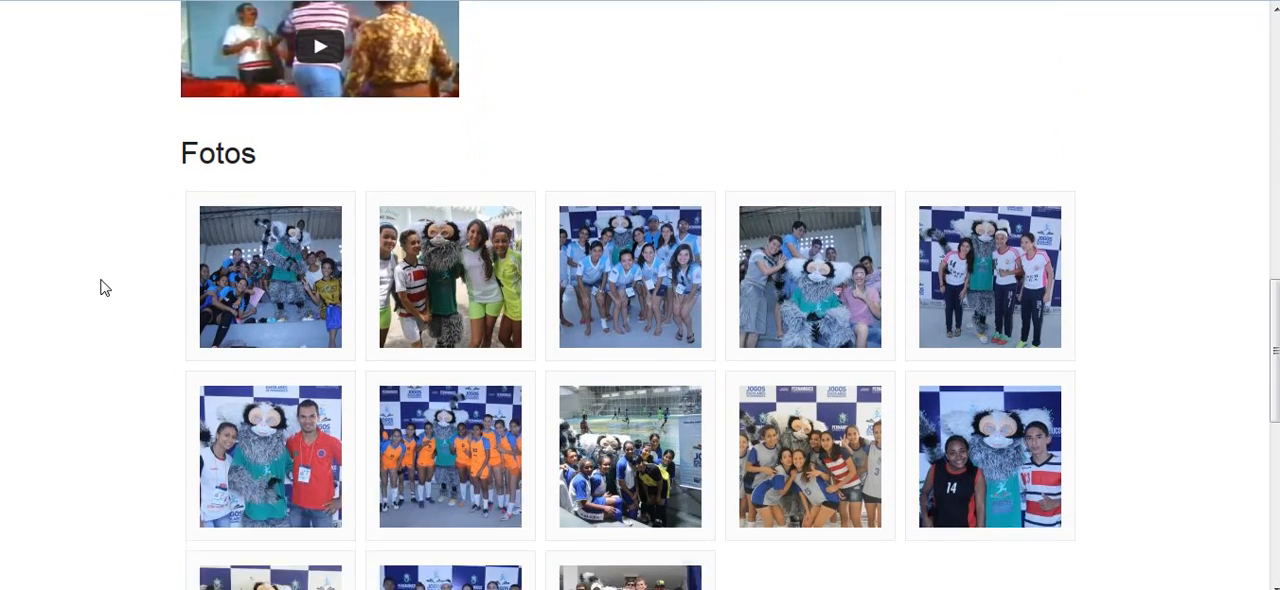
scroll(104, 288, "down", 2)
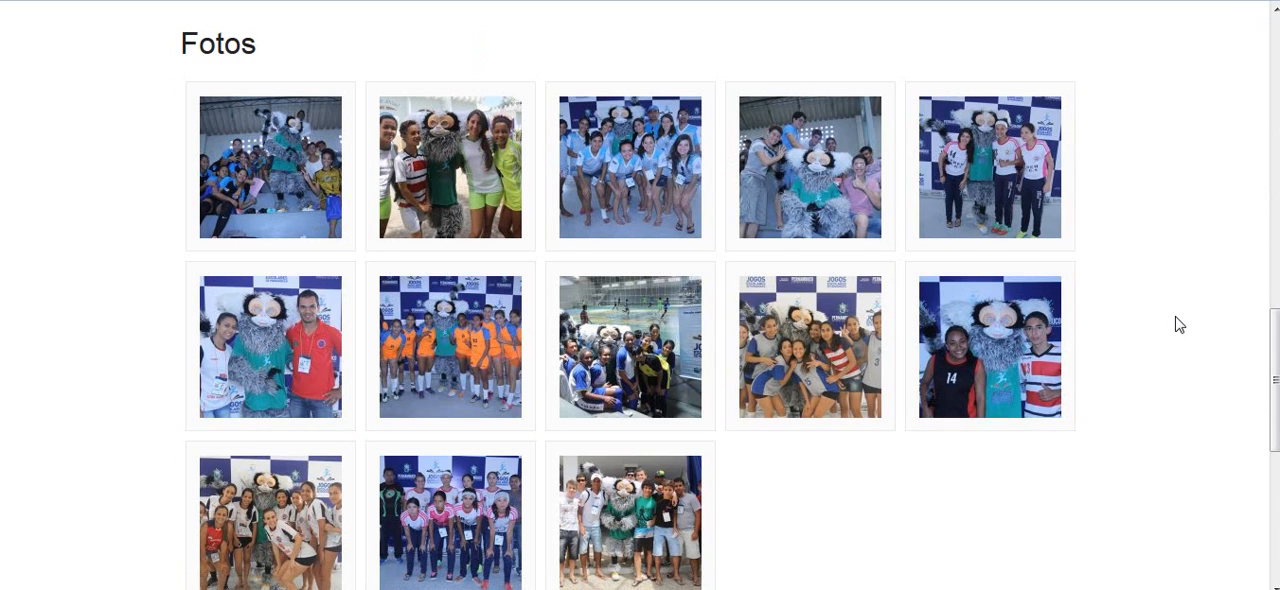
scroll(1178, 324, "down", 4)
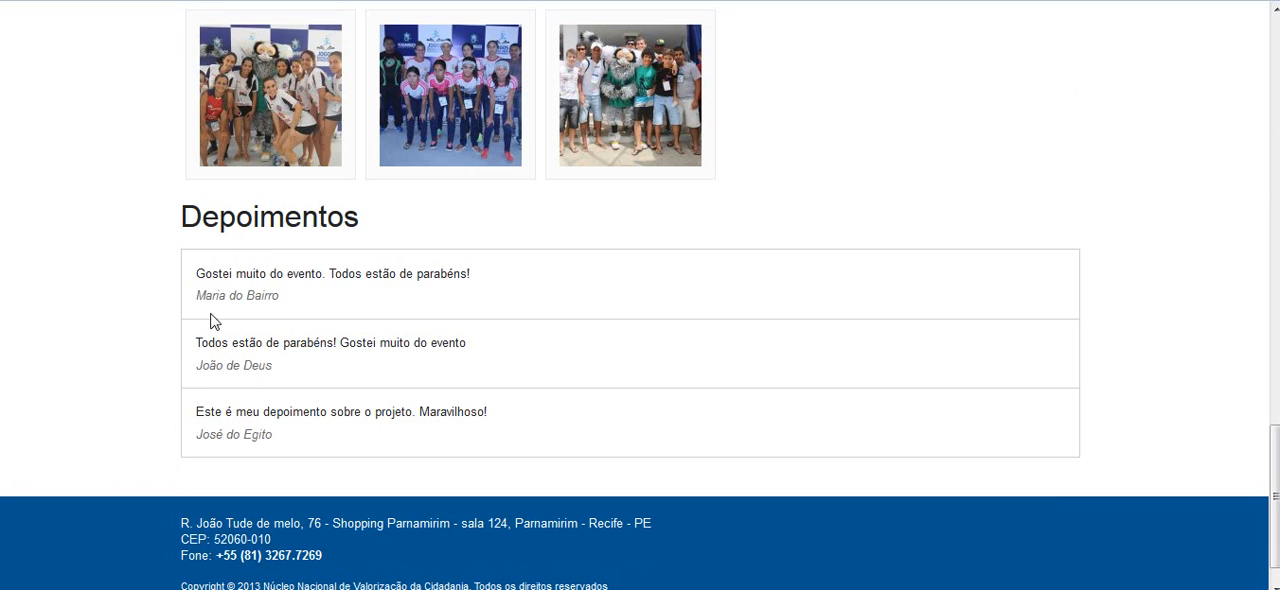
Return to the article editor and close the article without saving its changes
left_click(110, 0)
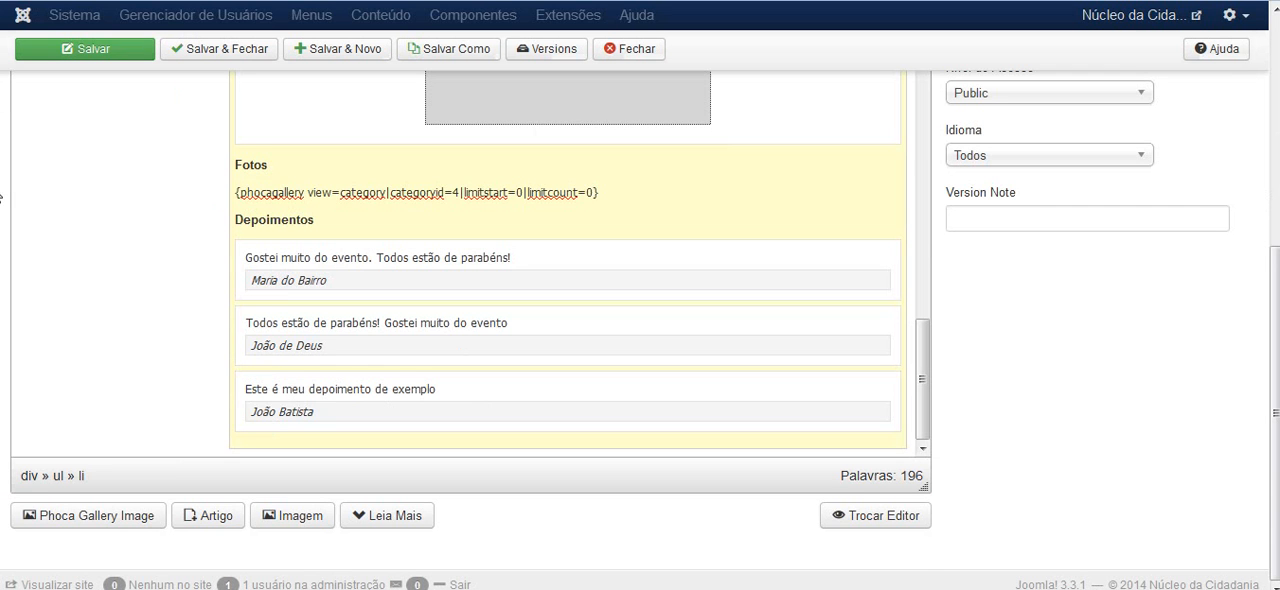
scroll(1, 197, "up", 3)
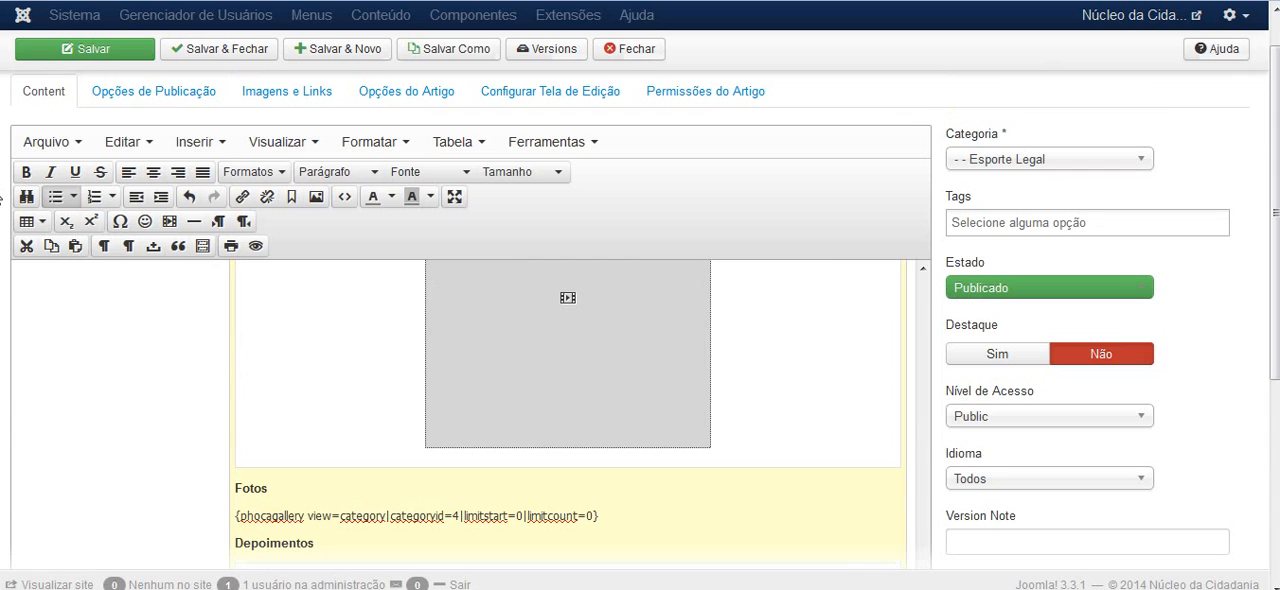
scroll(1, 197, "down", 4)
scroll(1, 198, "up", 3)
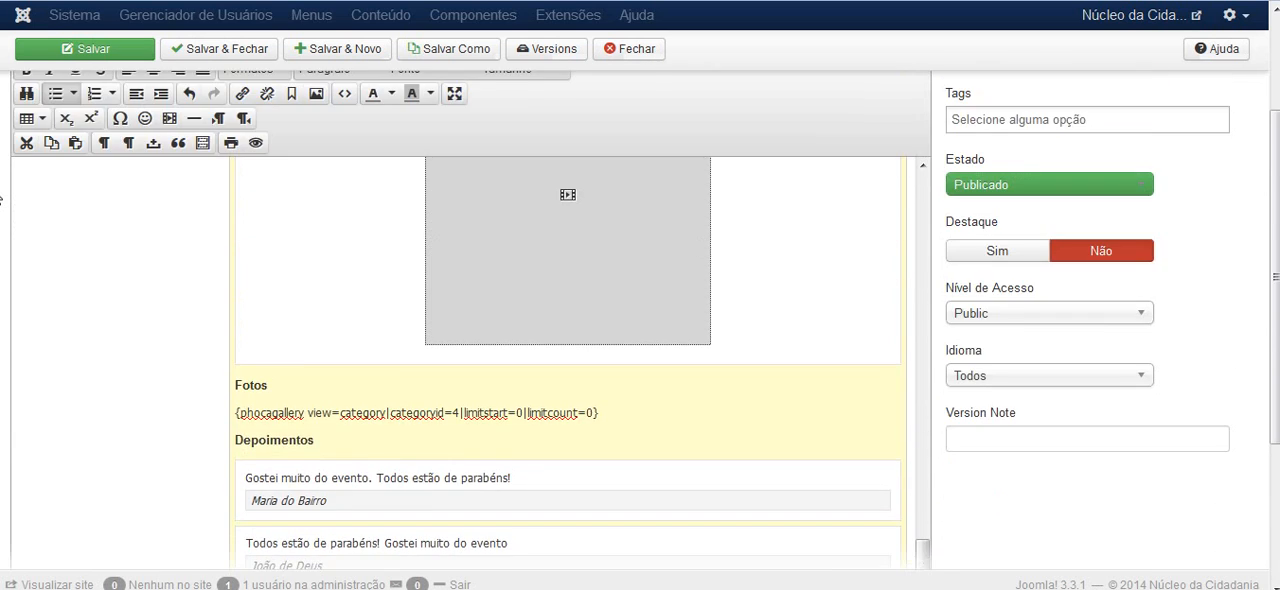
scroll(1, 197, "up", 2)
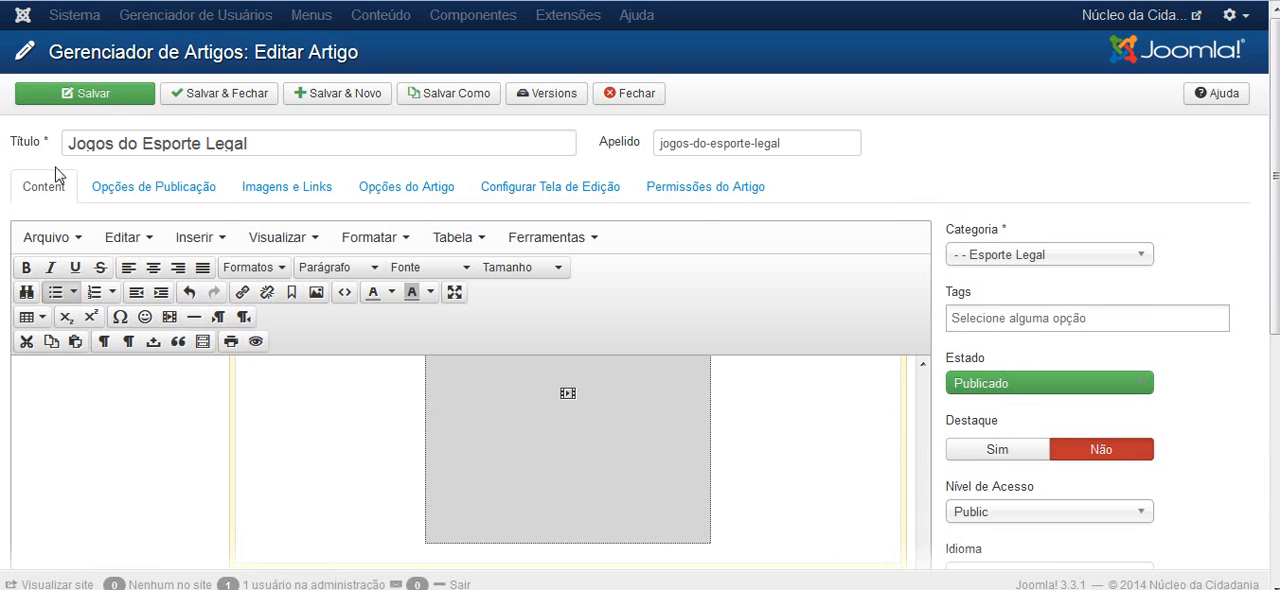
left_click(634, 97)
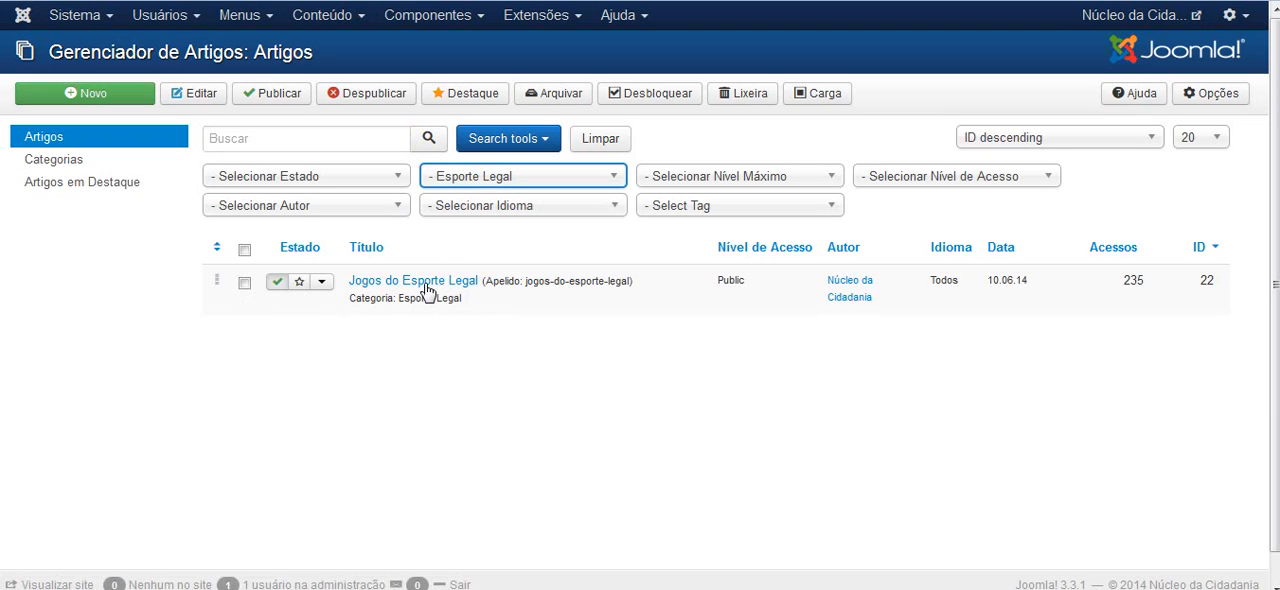
Batch-copy the Jogos do Esporte Legal article into the Esporte Legal category, keeping its original tags, language and access level
left_click(244, 284)
left_click(245, 288)
left_click(820, 96)
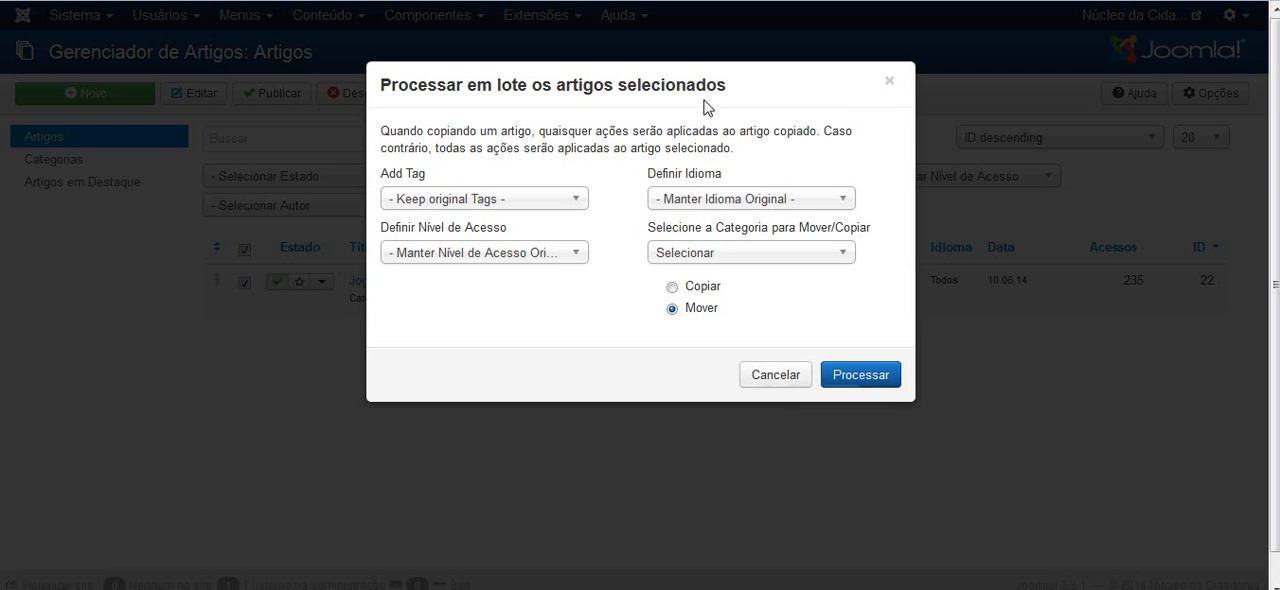
left_click(845, 256)
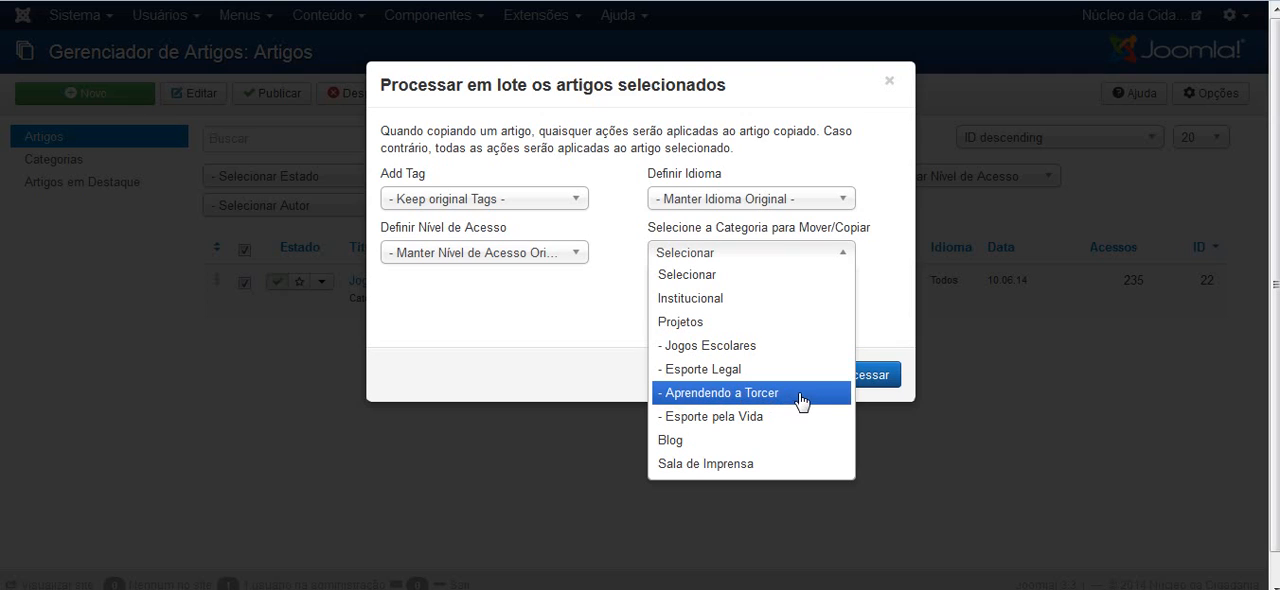
left_click(712, 396)
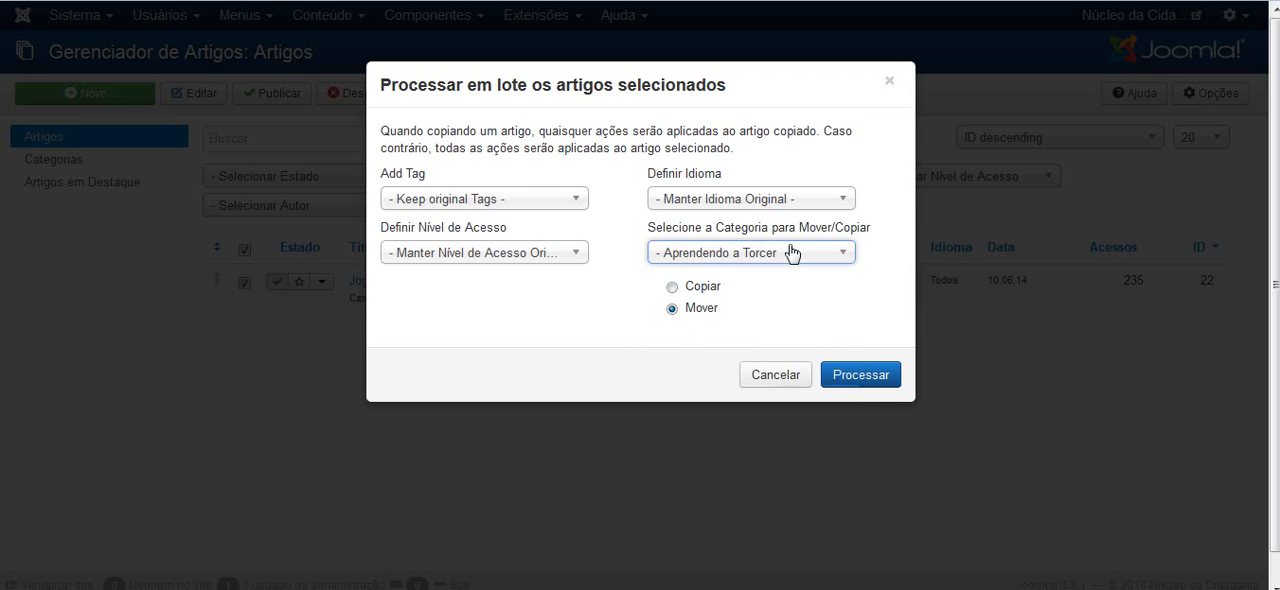
left_click(672, 289)
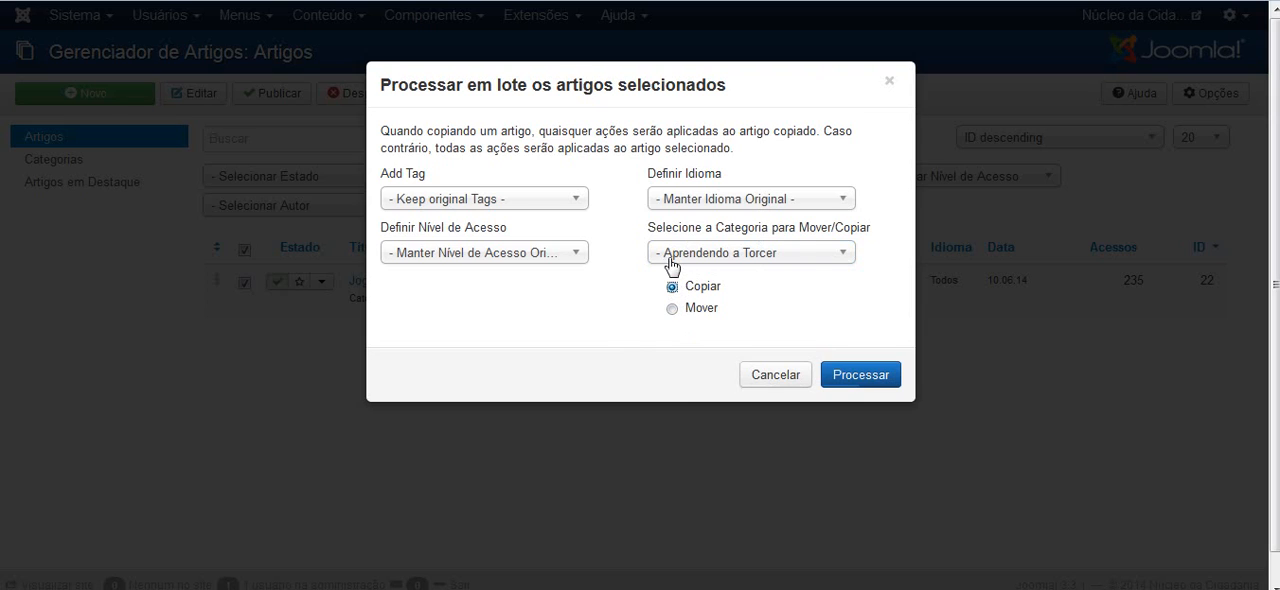
left_click(852, 255)
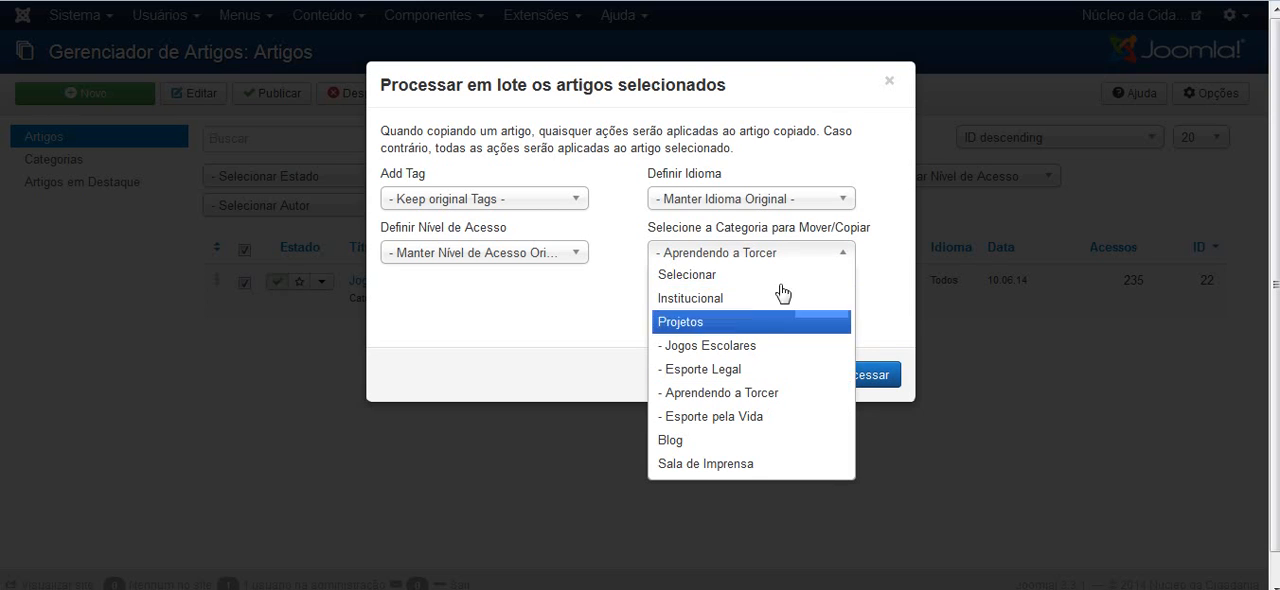
left_click(755, 370)
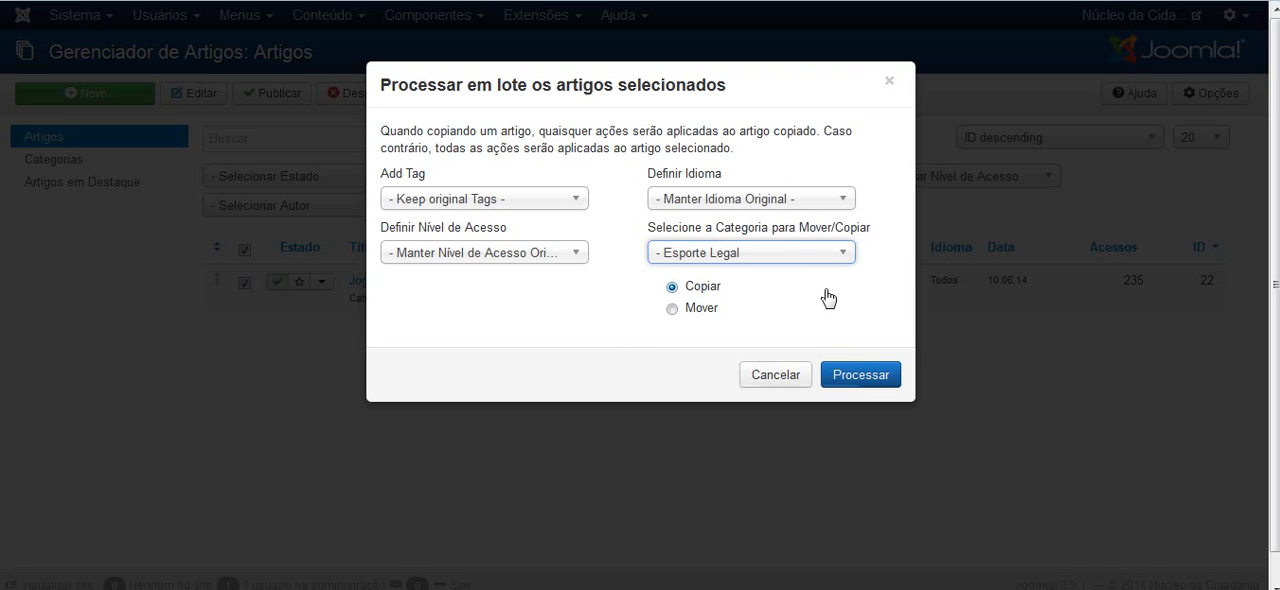
left_click(851, 374)
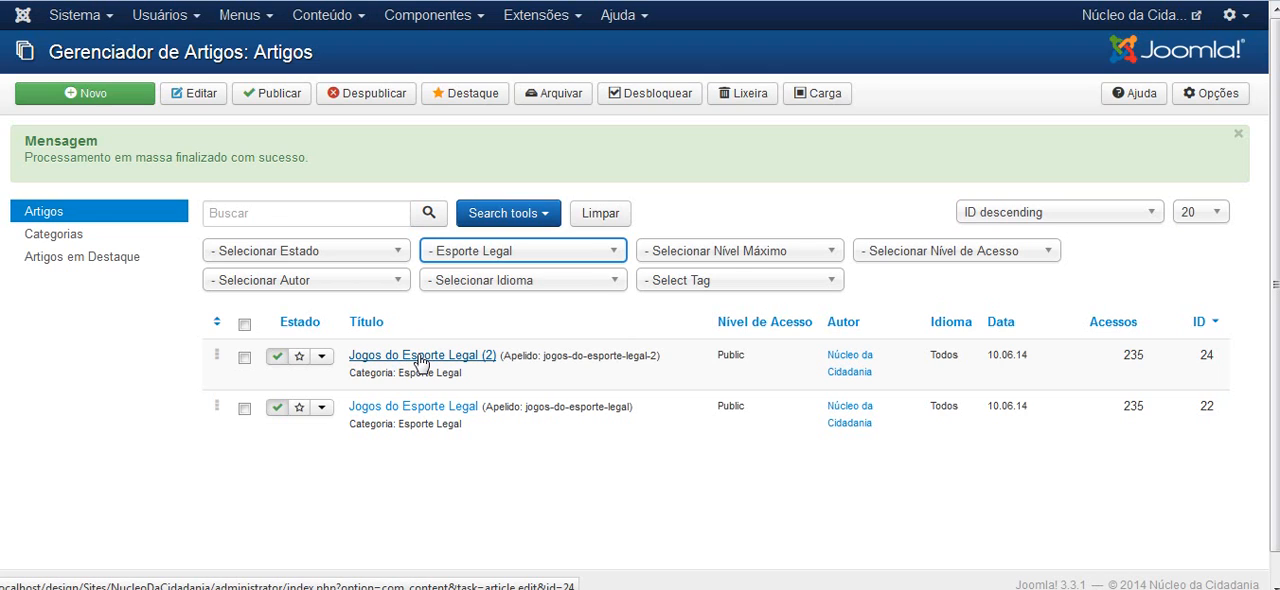
Open the copied article Jogos do Esporte Legal (2) for editing and look over its content
left_click(419, 362)
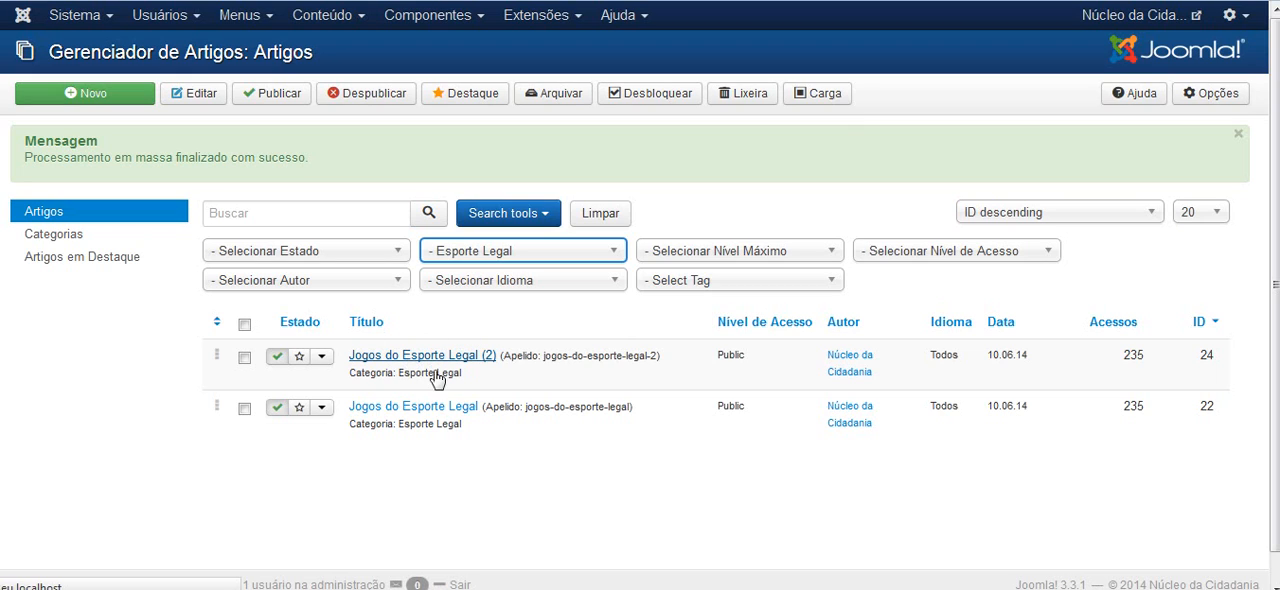
left_click(435, 355)
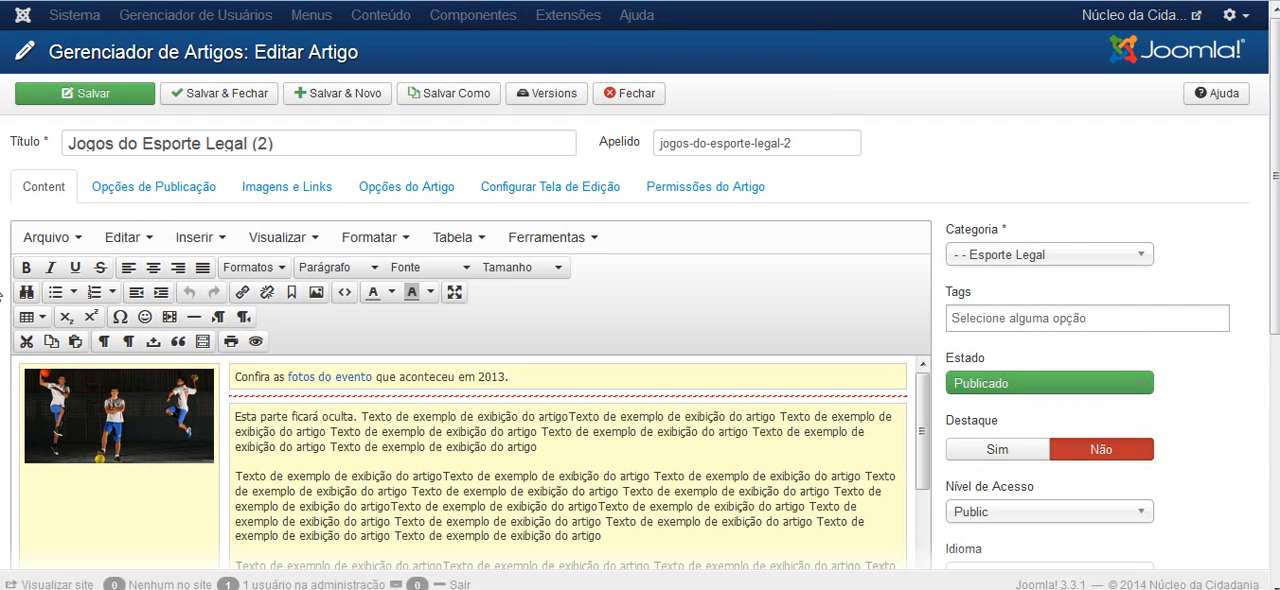
scroll(2, 295, "down", 4)
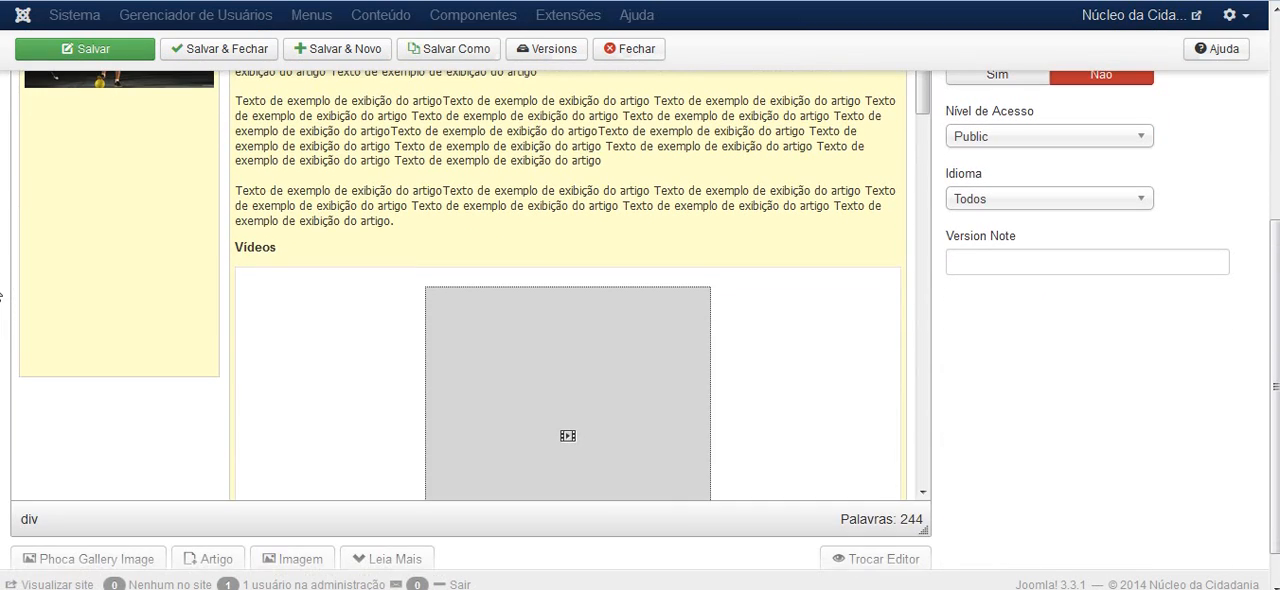
scroll(2, 295, "up", 4)
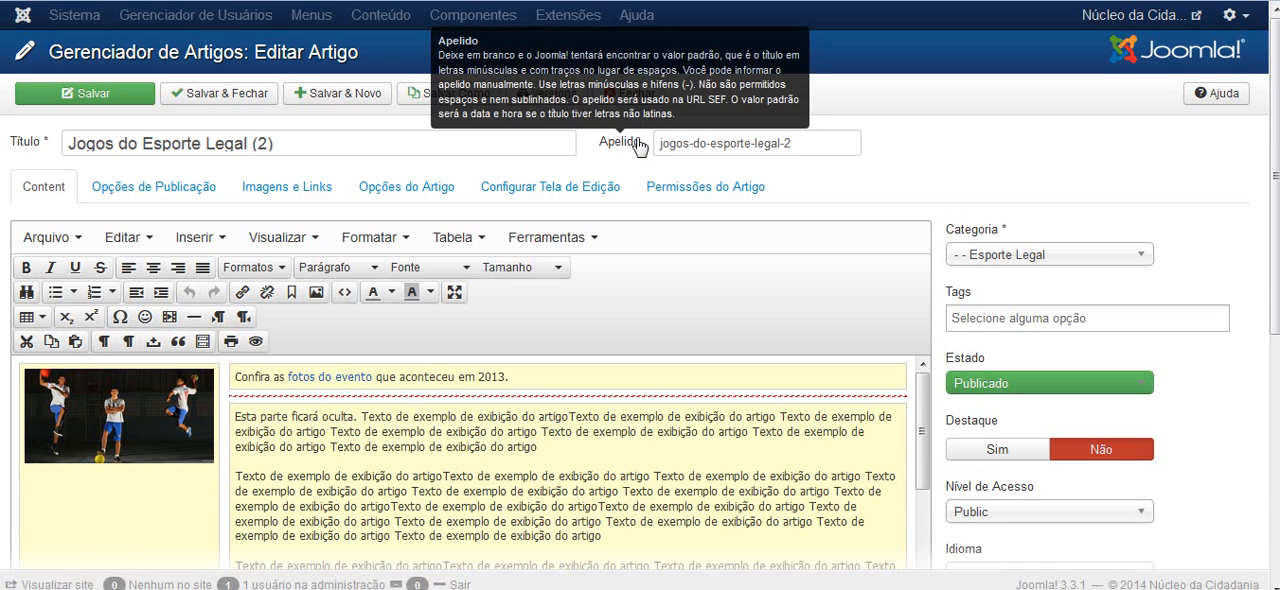
Clear the copied article's alias and change its title to Novo Artigo do Esporte Legal
triple_click(673, 147)
key("BackSpace")
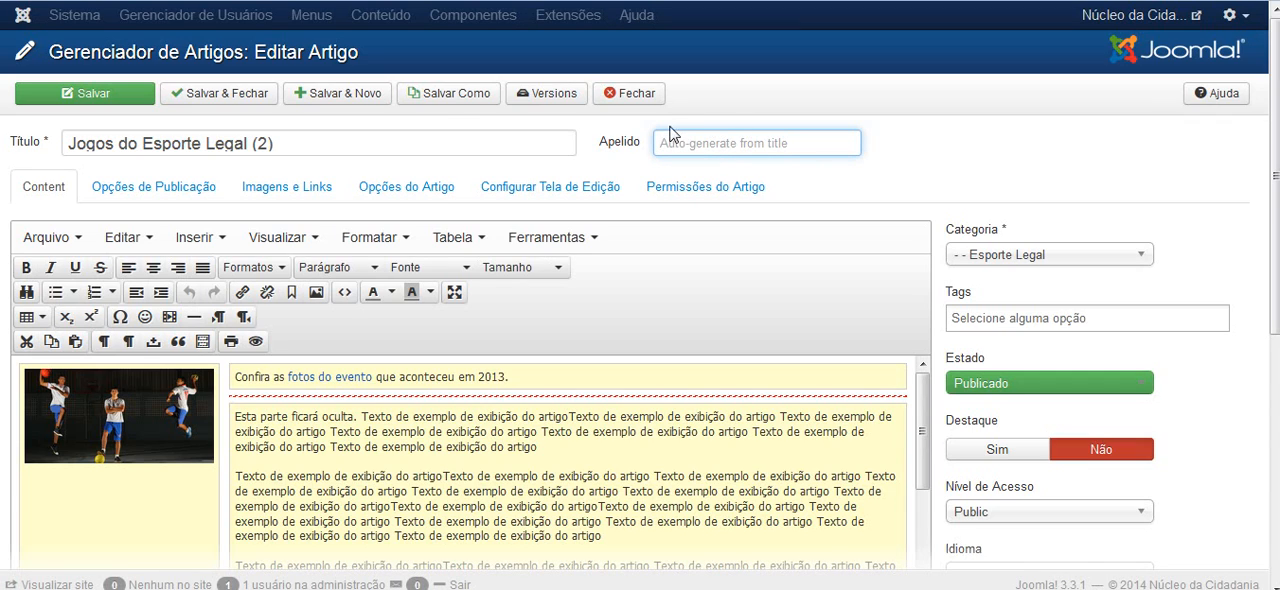
left_click(293, 140)
key("BackSpace")
key("BackSpace")
key("BackSpace")
key("BackSpace")
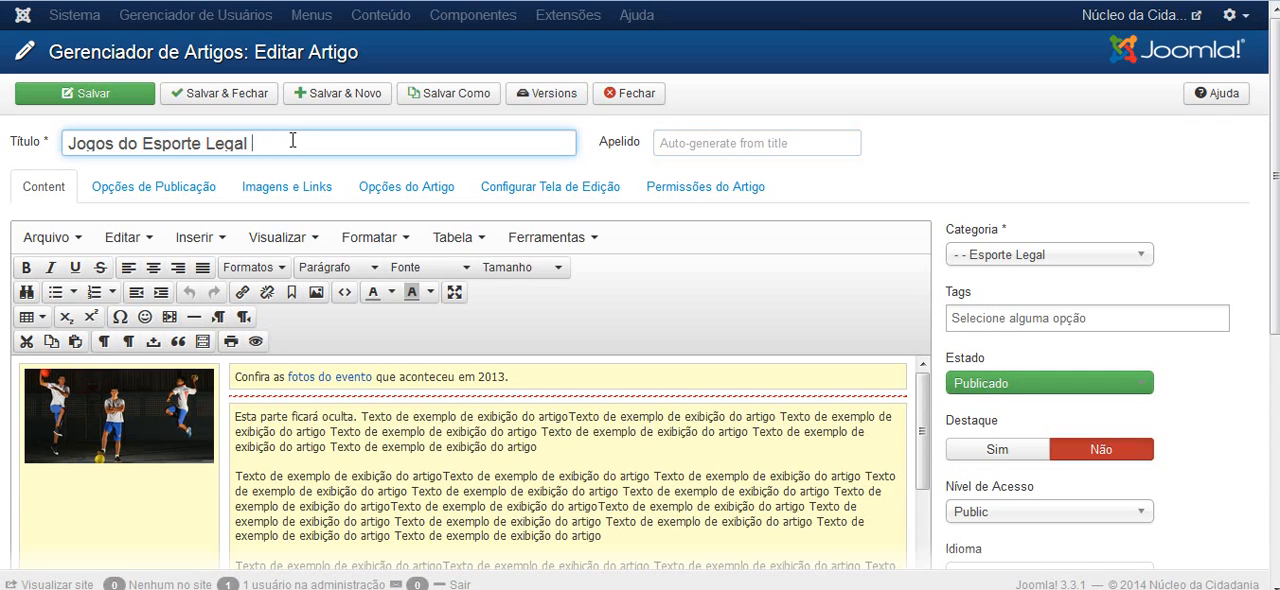
left_click(71, 145)
left_click_drag(141, 142, 63, 142)
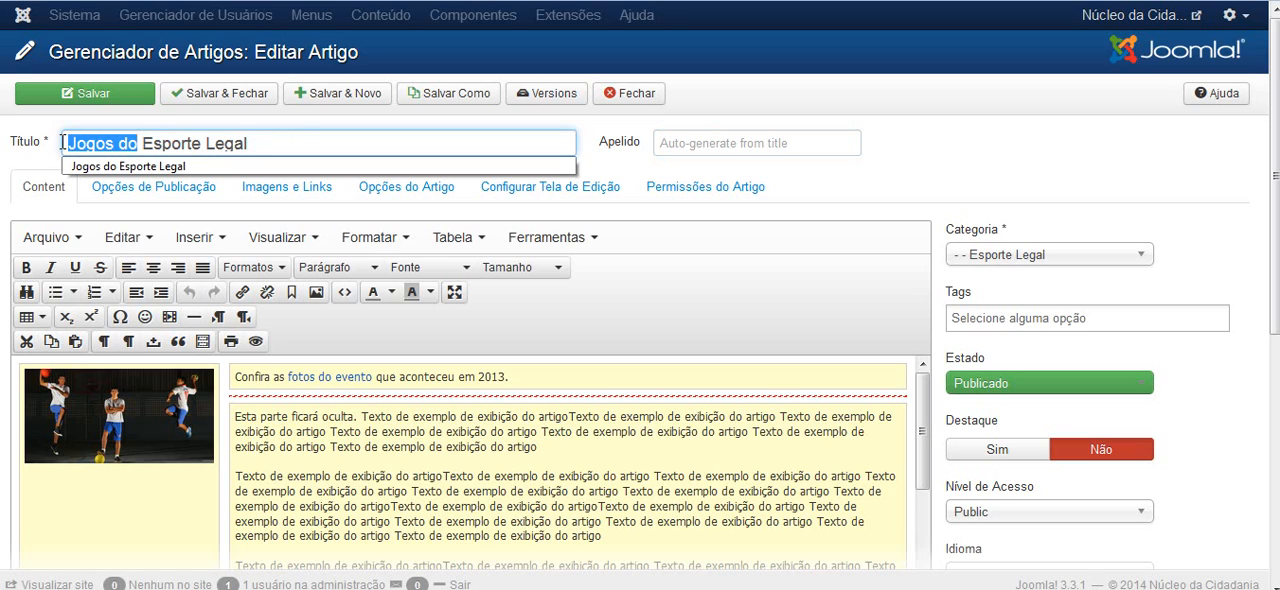
type("Novo")
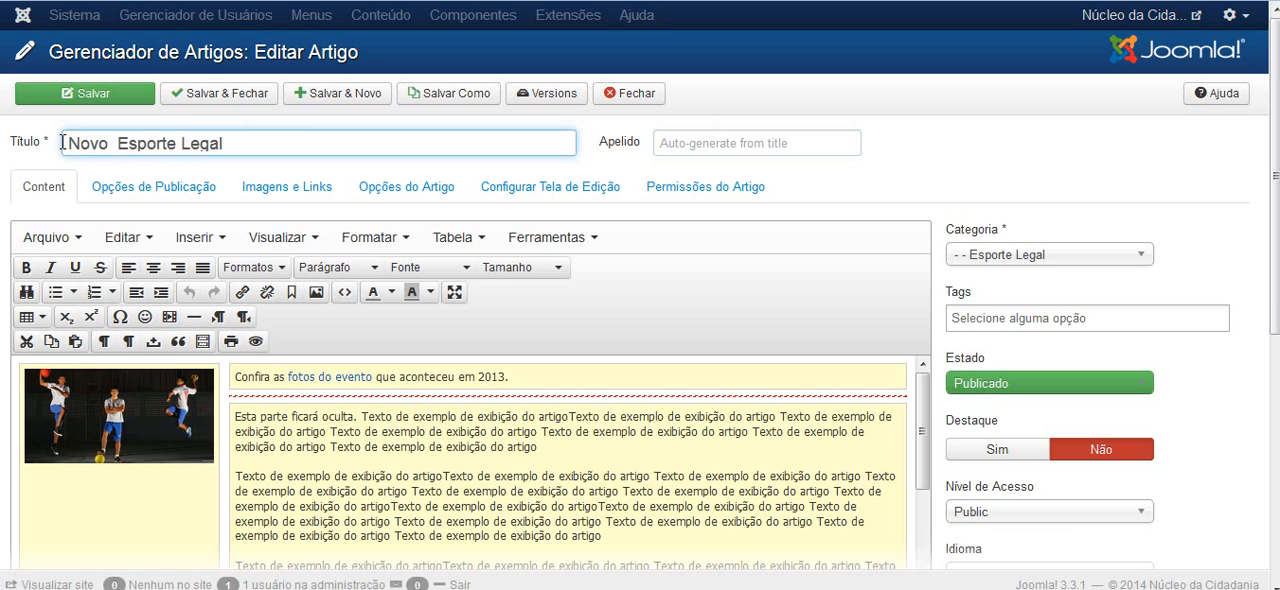
type(" Artigo d")
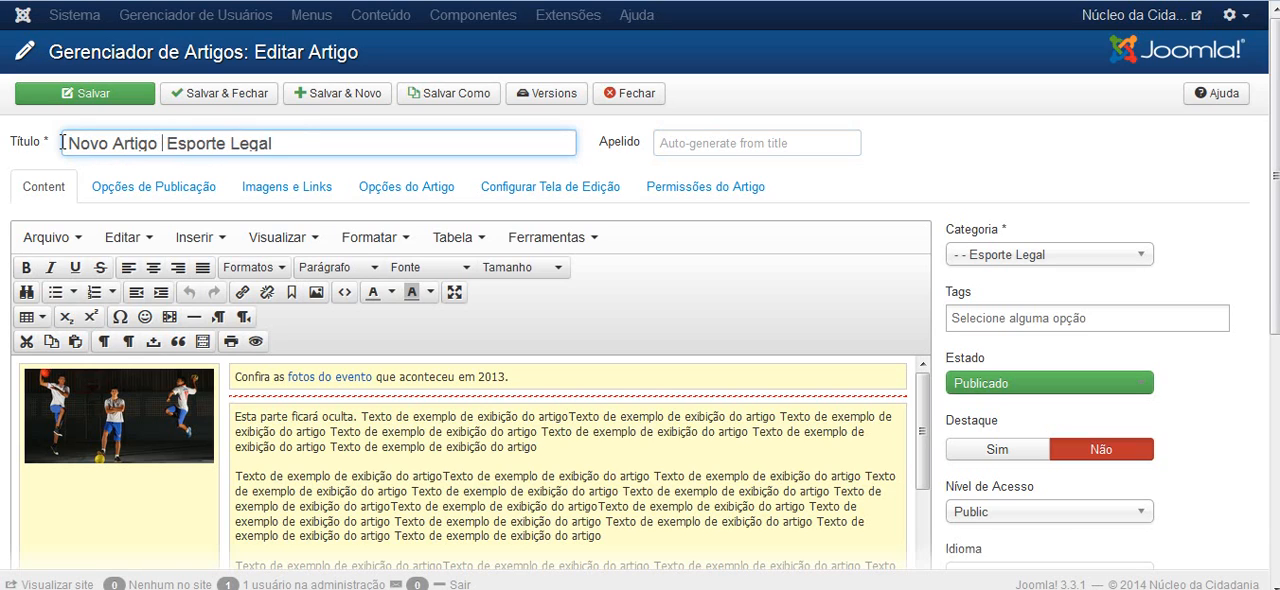
type("o")
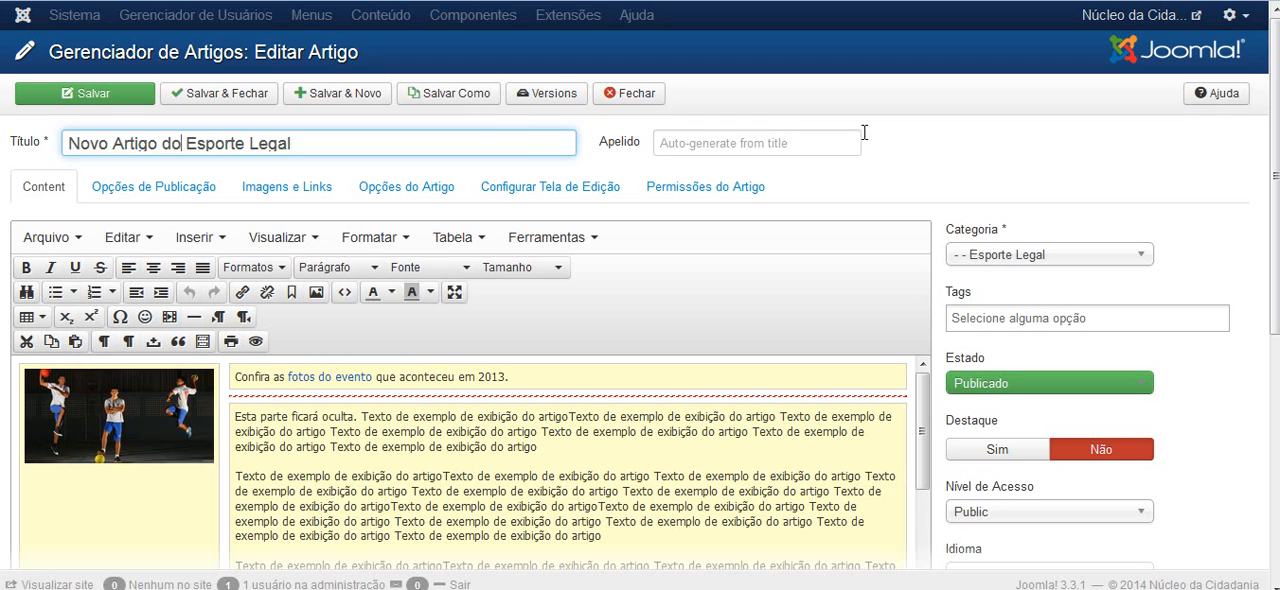
Look over the article's image, its introduction and the body text above the Vídeos section
scroll(3, 245, "down", 3)
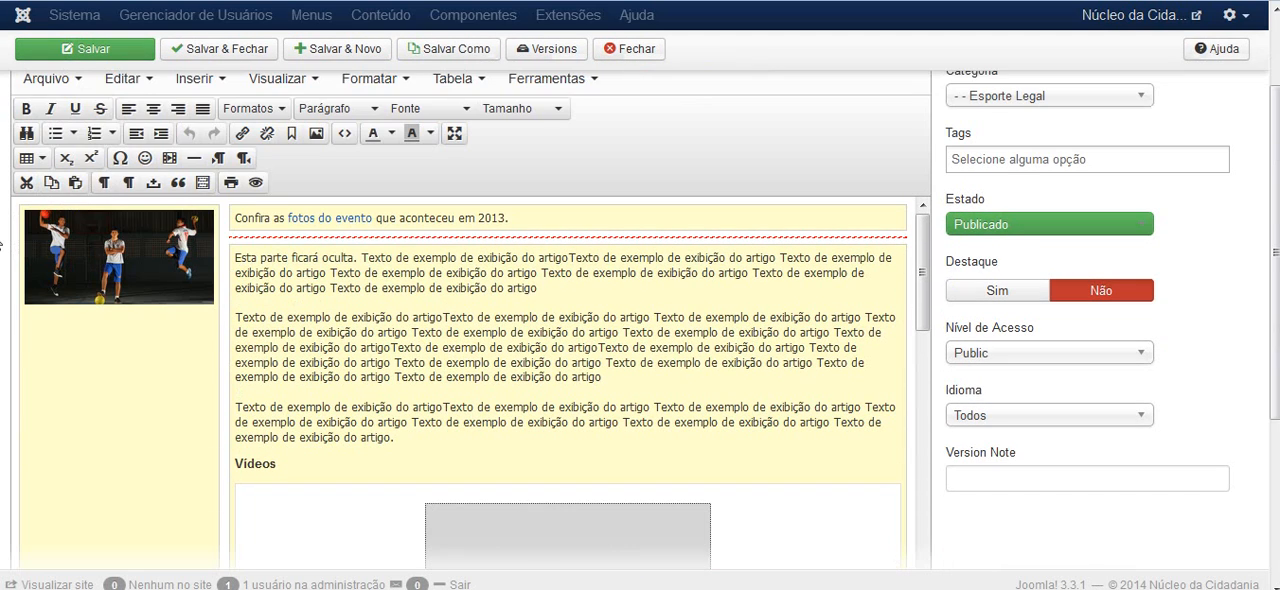
left_click(118, 250)
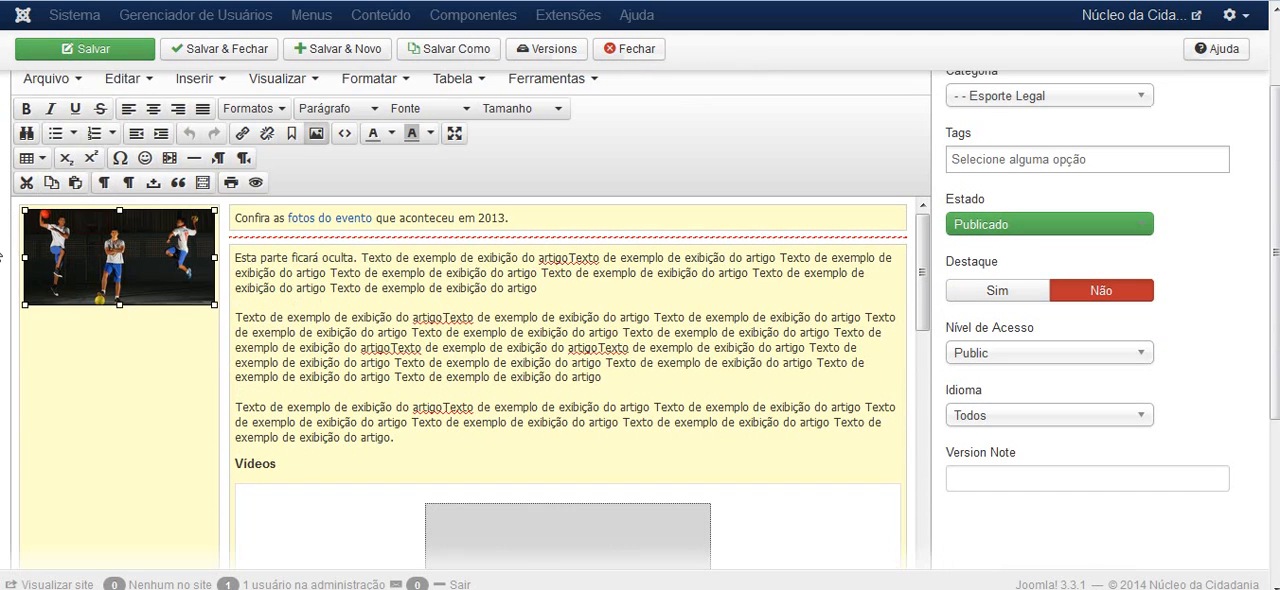
scroll(3, 257, "down", 5)
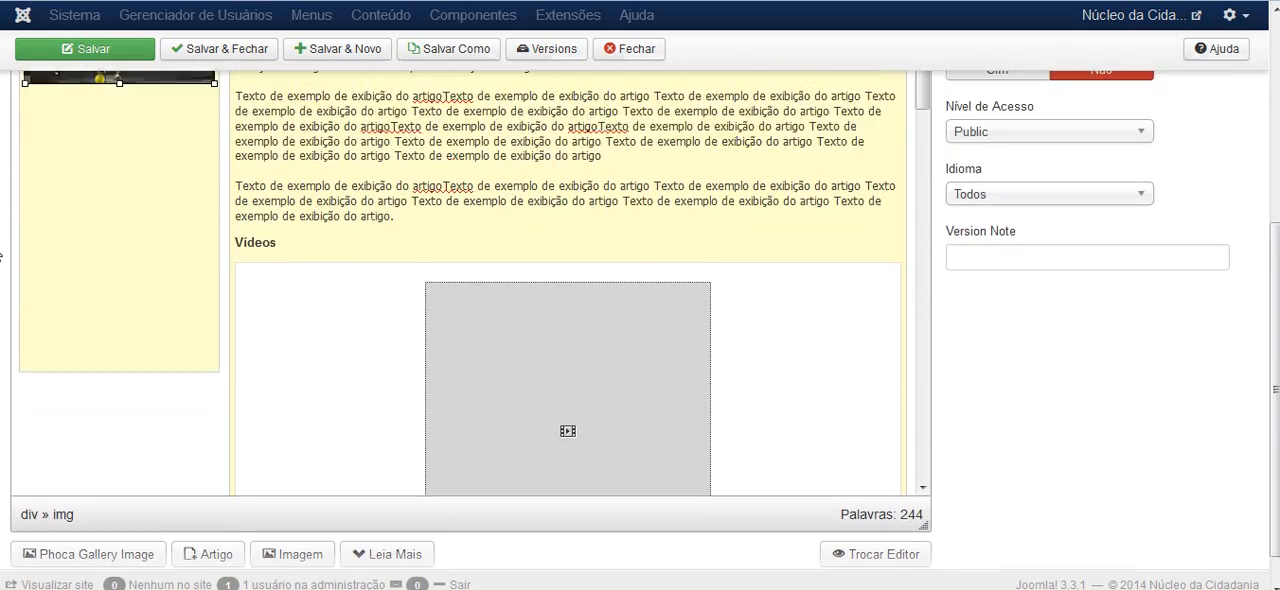
scroll(3, 257, "up", 7)
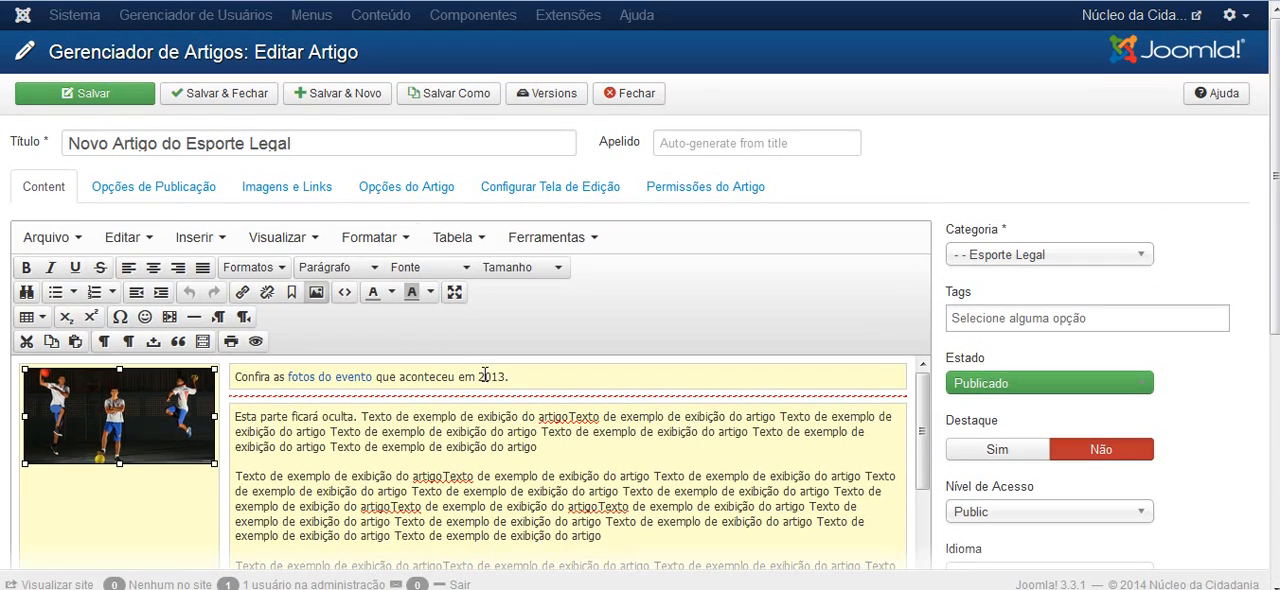
left_click(484, 375)
scroll(646, 309, "down", 3)
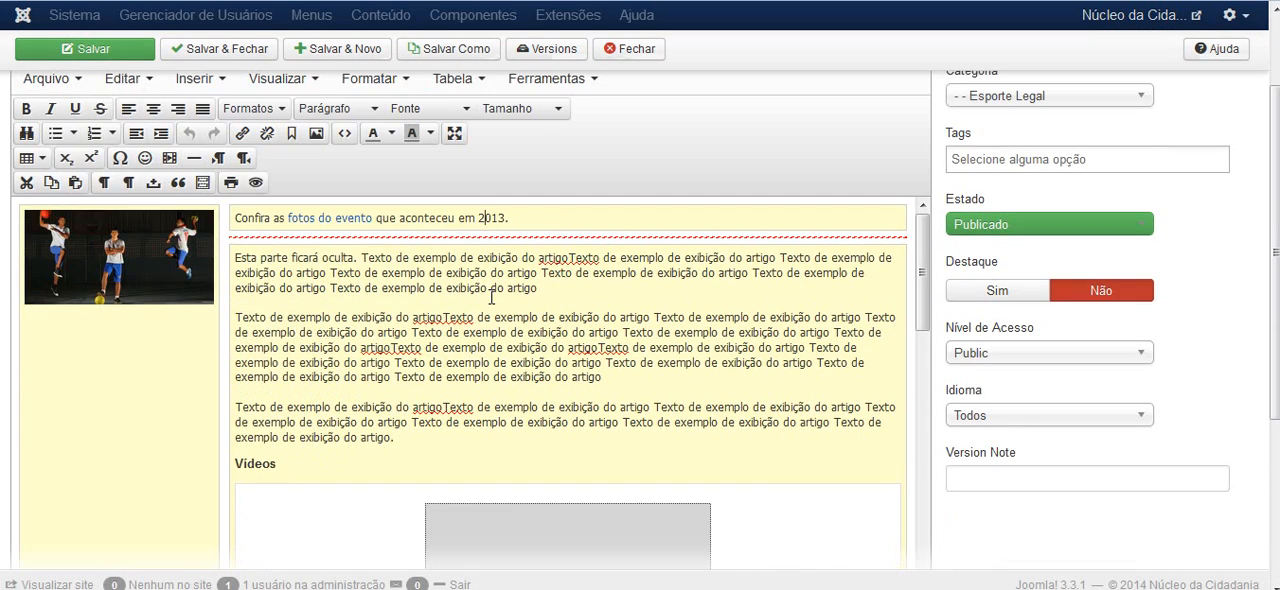
scroll(491, 297, "down", 3)
scroll(490, 246, "up", 1)
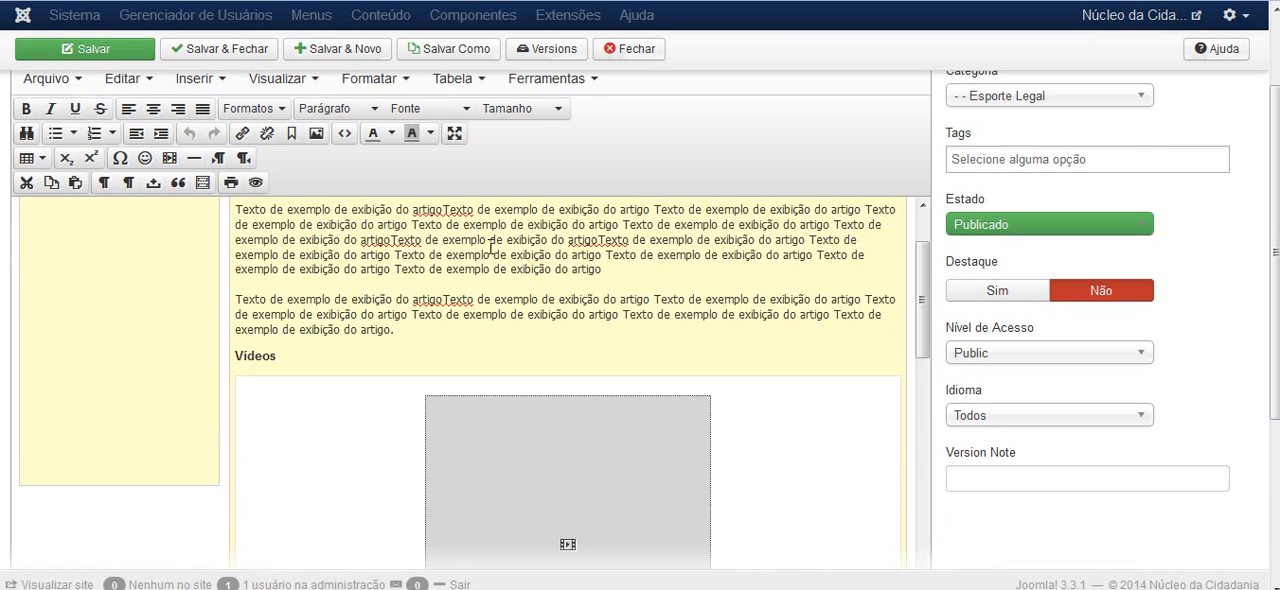
Review the embedded videos, the Fotos gallery code and the Depoimentos entries in the article content
left_click_drag(920, 264, 912, 490)
scroll(1109, 335, "down", 2)
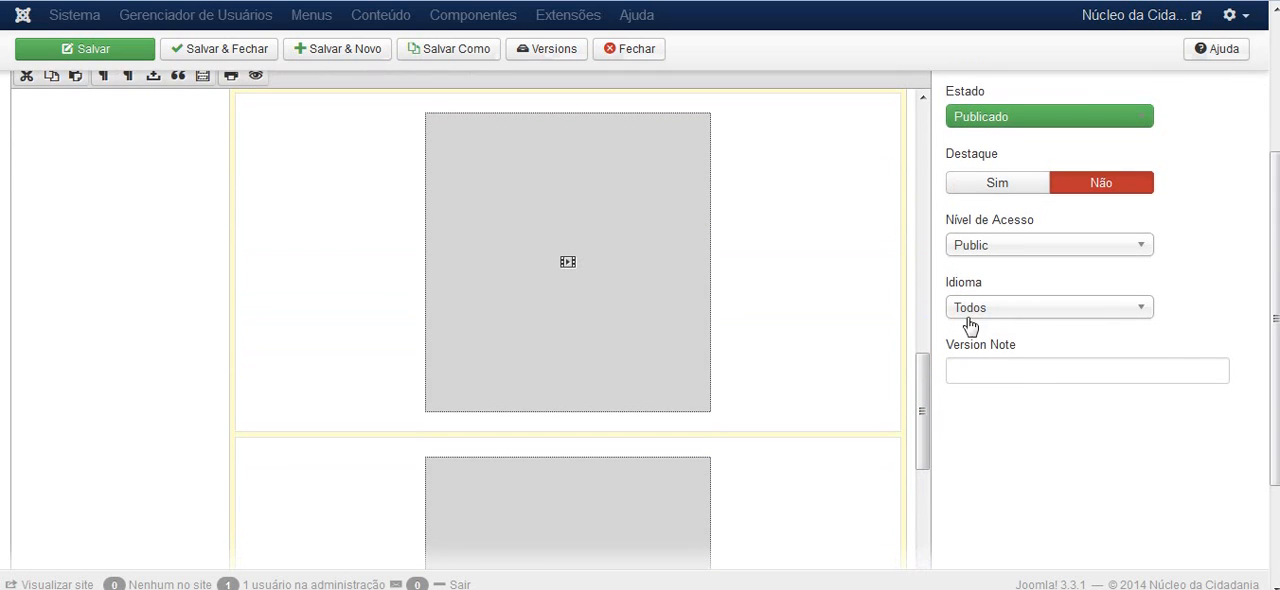
scroll(1000, 380, "down", 3)
left_click_drag(920, 286, 923, 362)
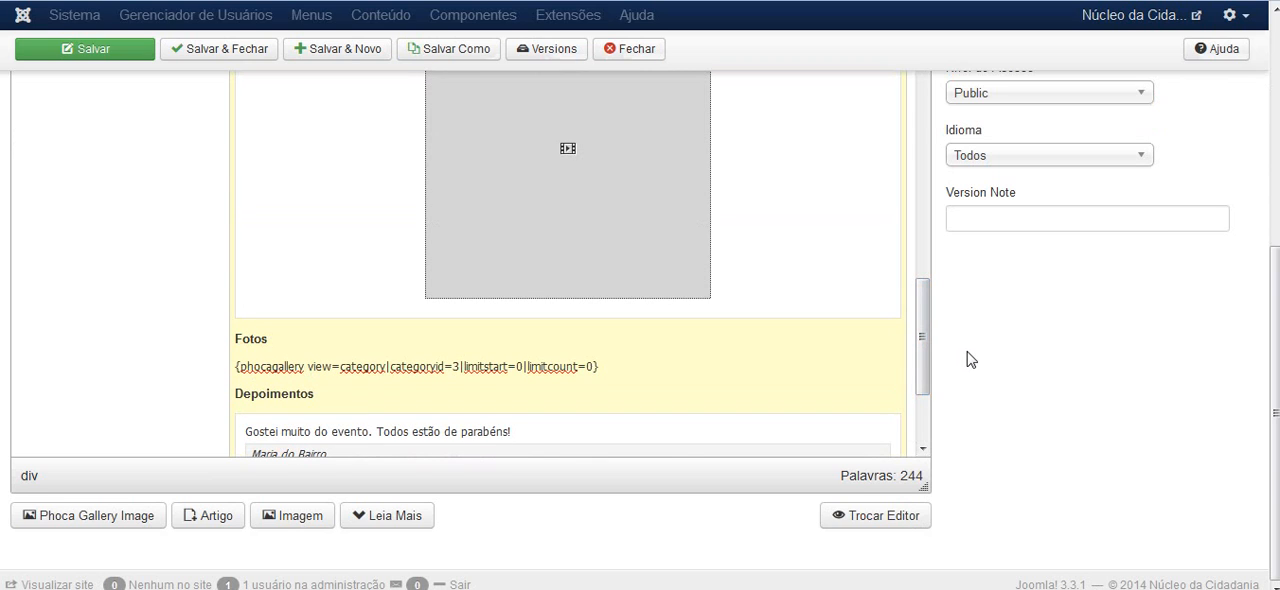
mouse_move(923, 331)
left_mouse_down()
mouse_move(923, 371)
mouse_move(924, 325)
left_mouse_up()
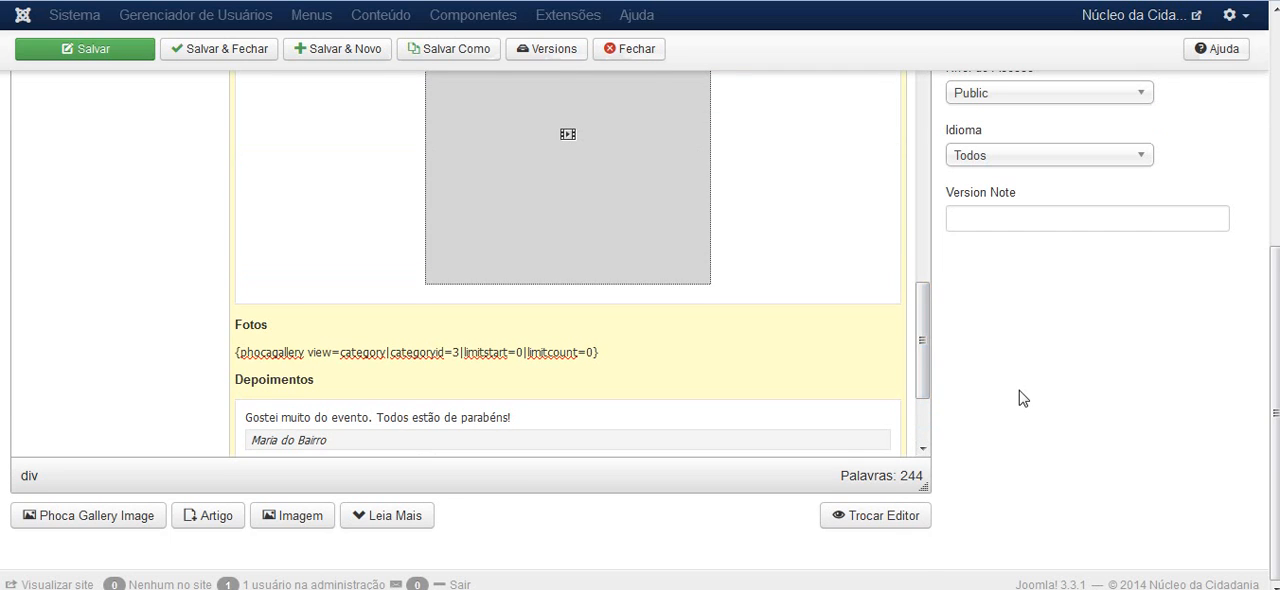
scroll(1020, 395, "up", 3)
scroll(1020, 397, "up", 3)
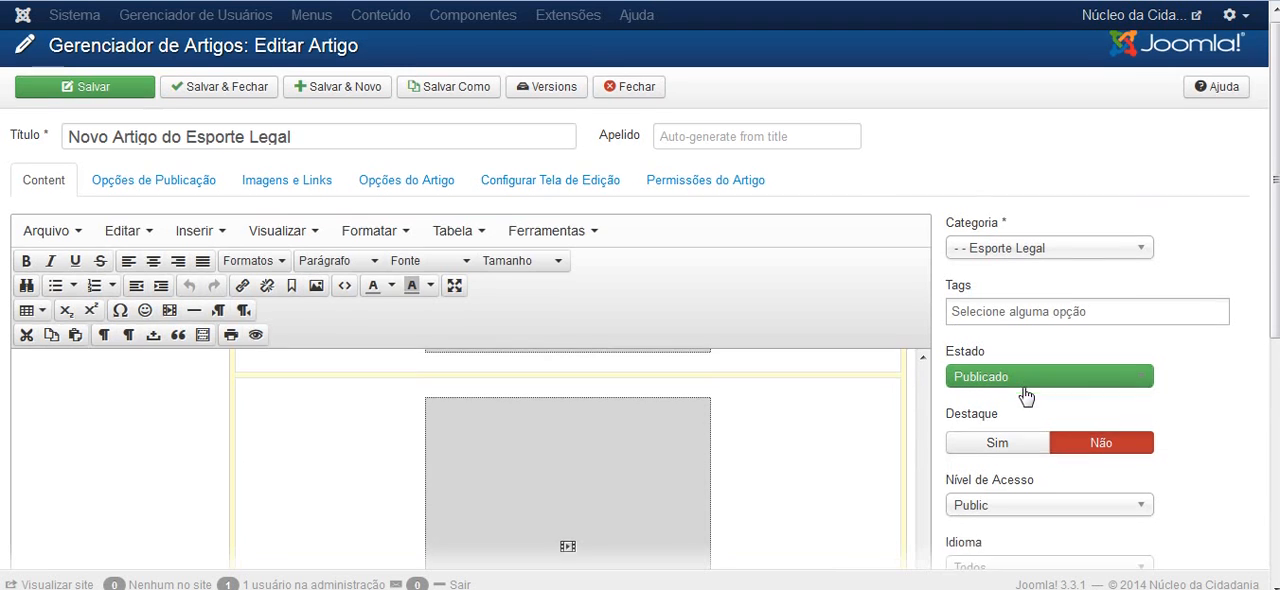
scroll(1022, 396, "down", 3)
scroll(1054, 441, "down", 5)
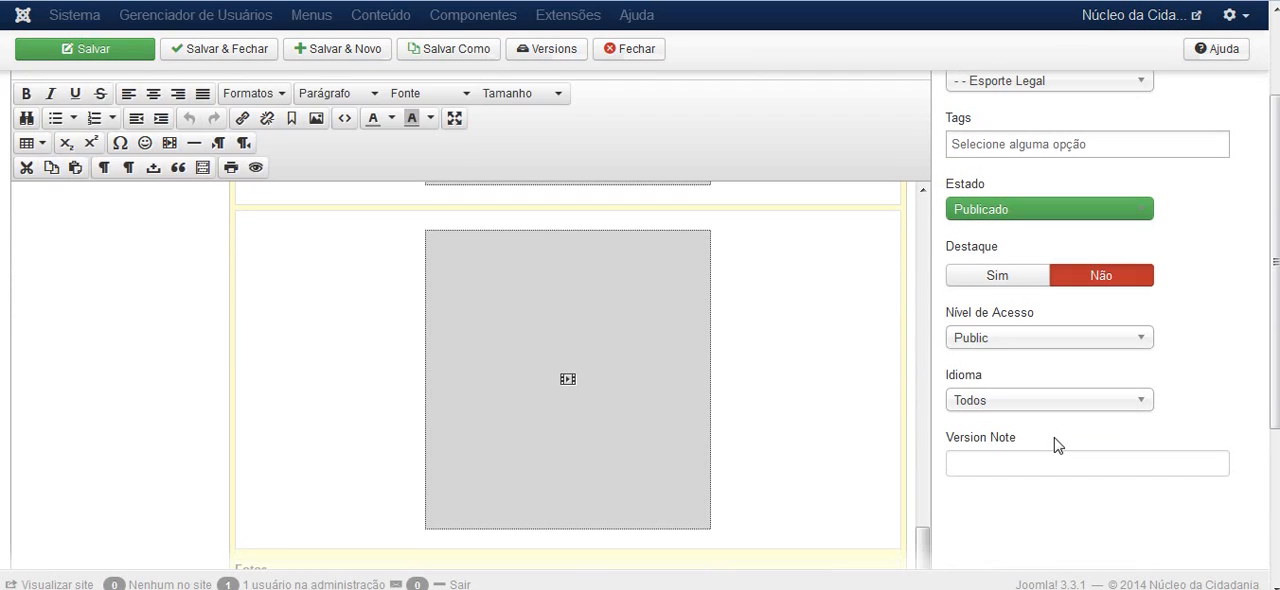
left_click_drag(923, 309, 926, 368)
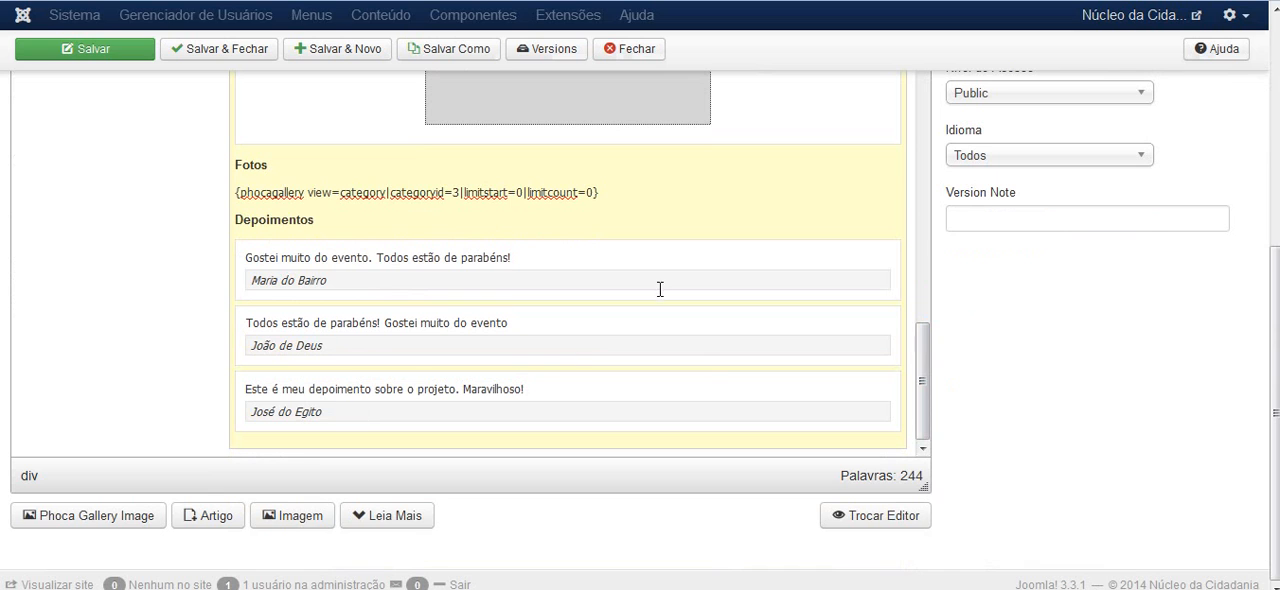
left_click_drag(926, 394, 926, 343)
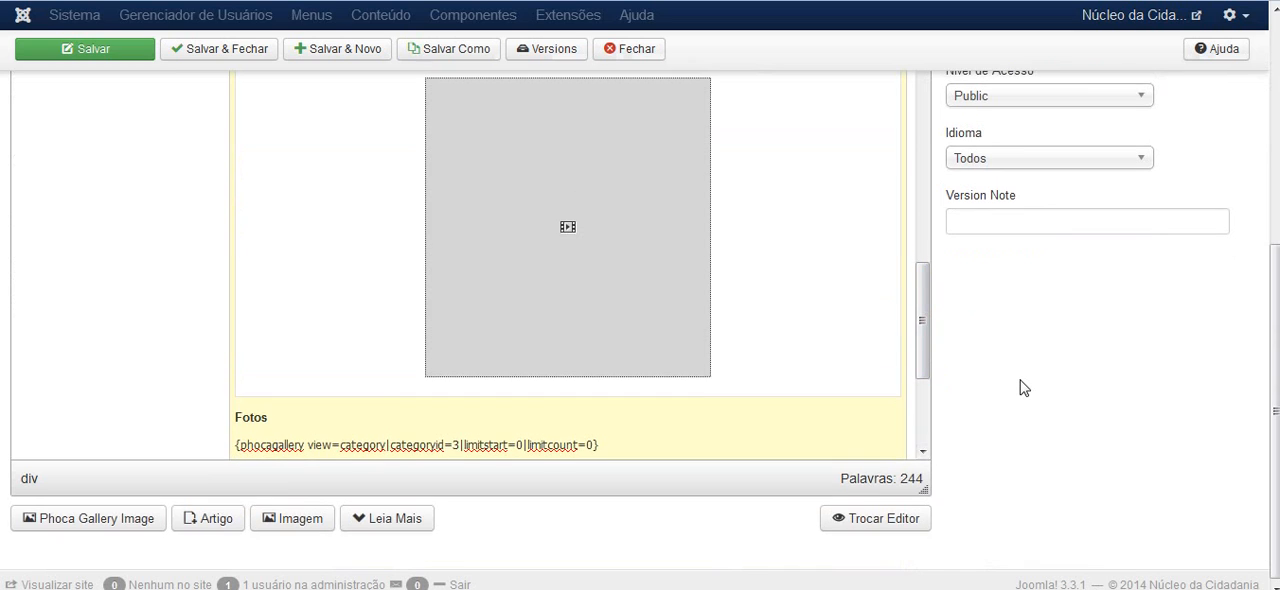
Open the article's source code and examine the Fotos and Depoimentos blocks, their separator comments, the testimonial list and the closing div
scroll(1022, 387, "up", 5)
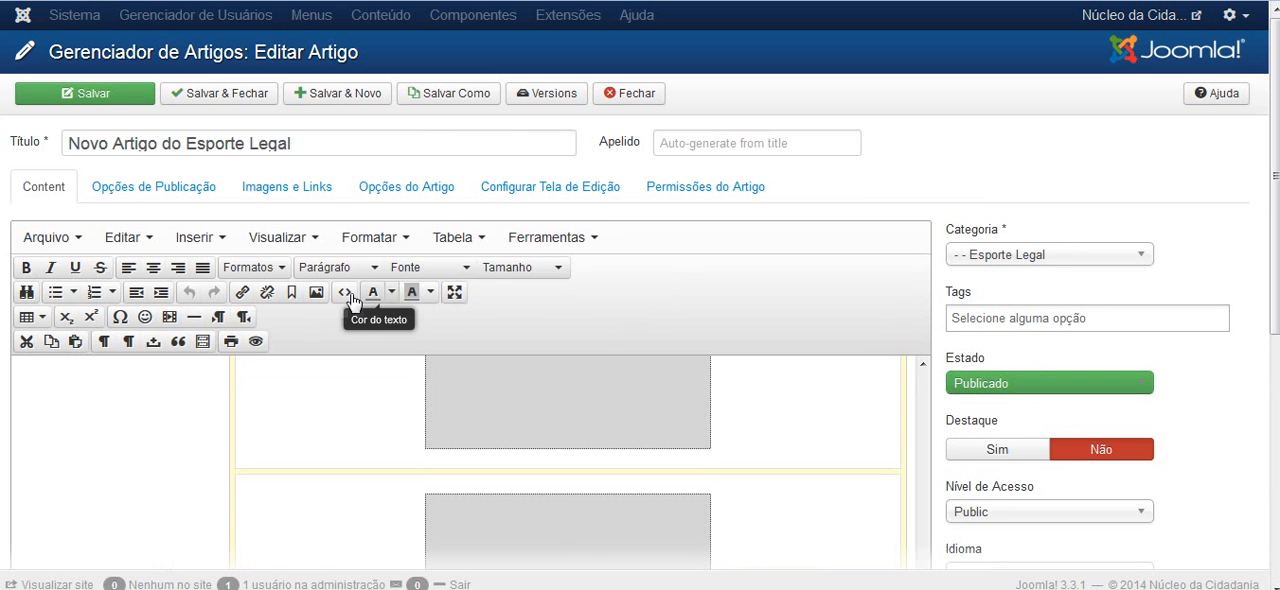
left_click(350, 298)
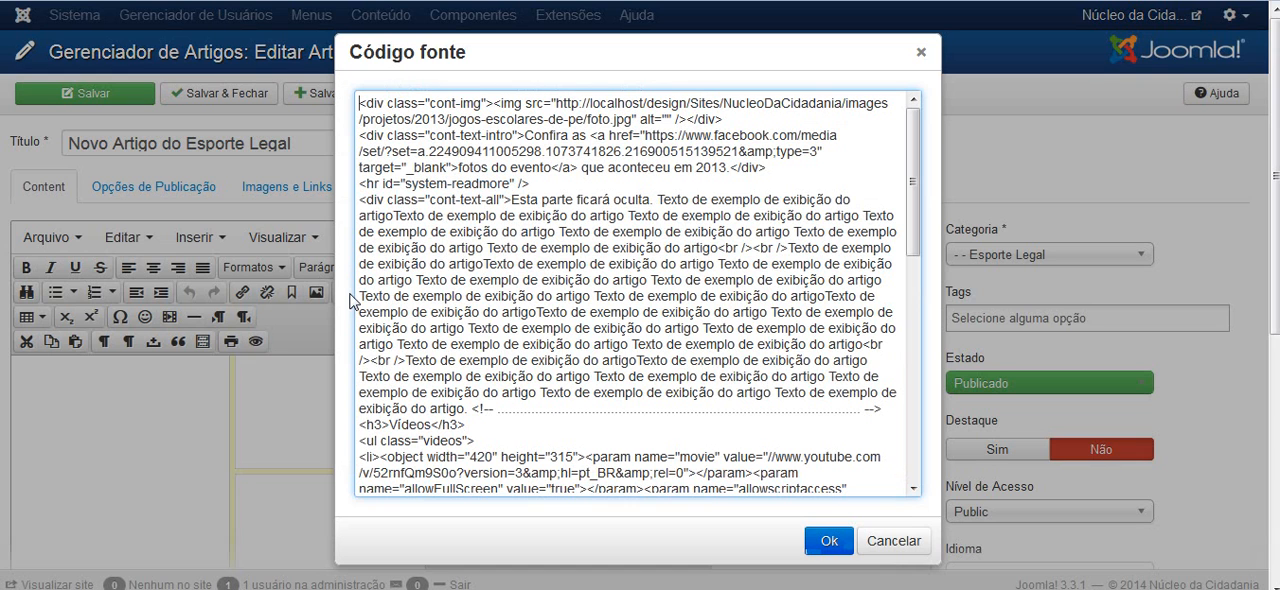
left_click_drag(913, 180, 900, 427)
left_click(365, 323)
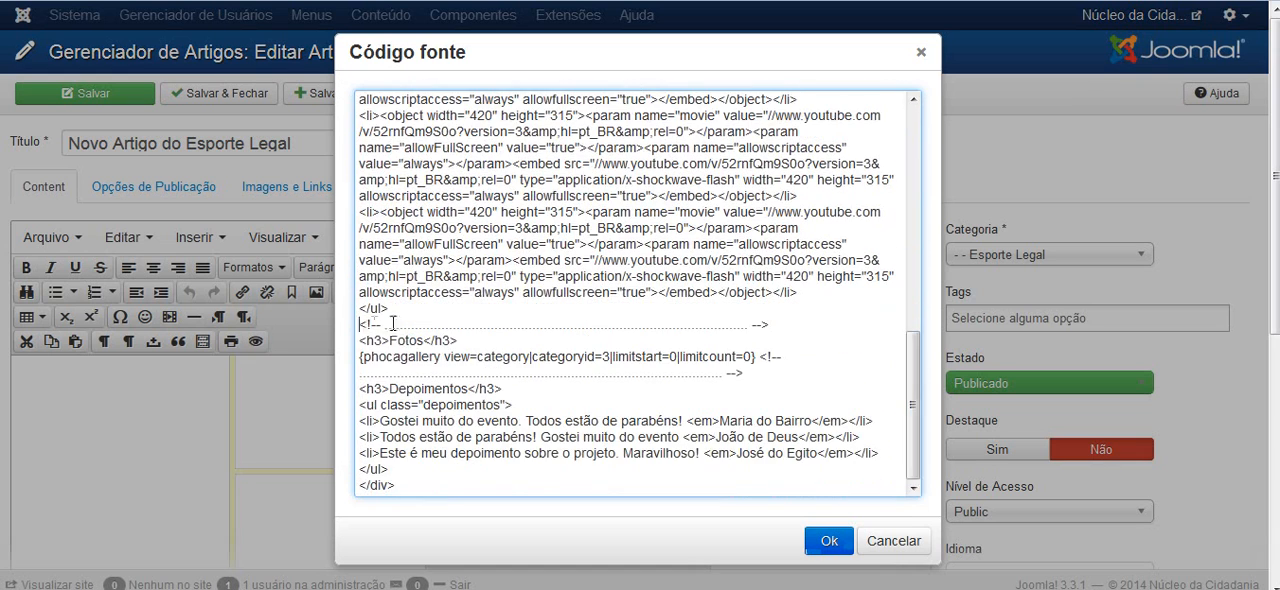
left_click_drag(359, 323, 770, 324)
left_click_drag(745, 372, 388, 384)
left_click(524, 411)
left_click_drag(760, 356, 392, 466)
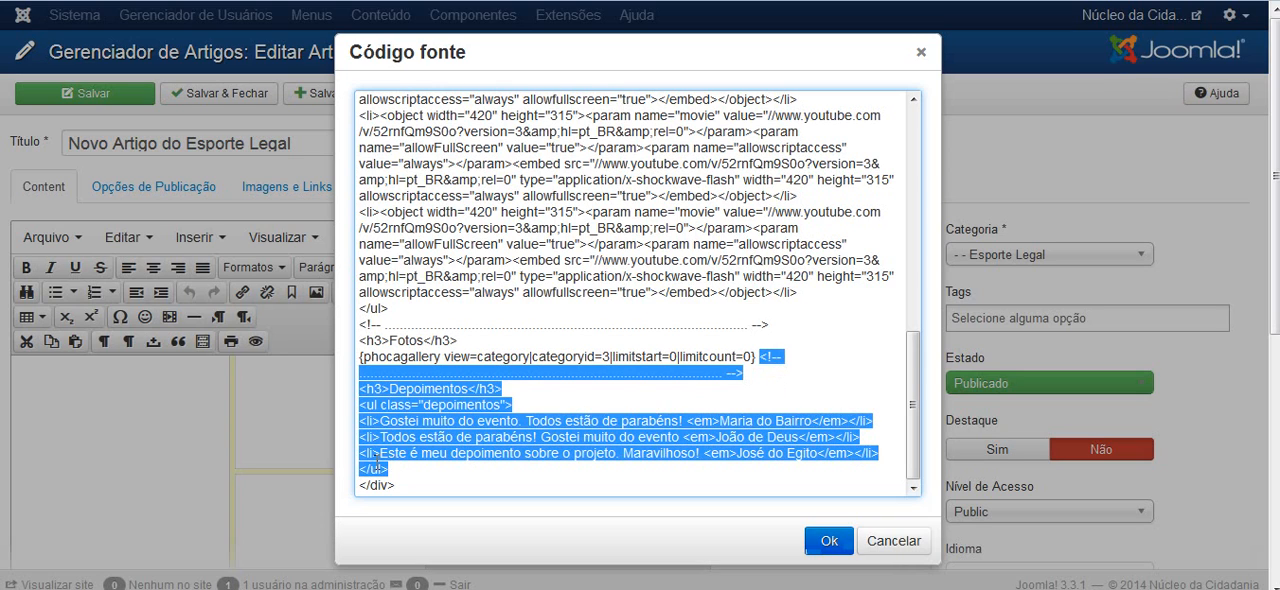
left_click(411, 468)
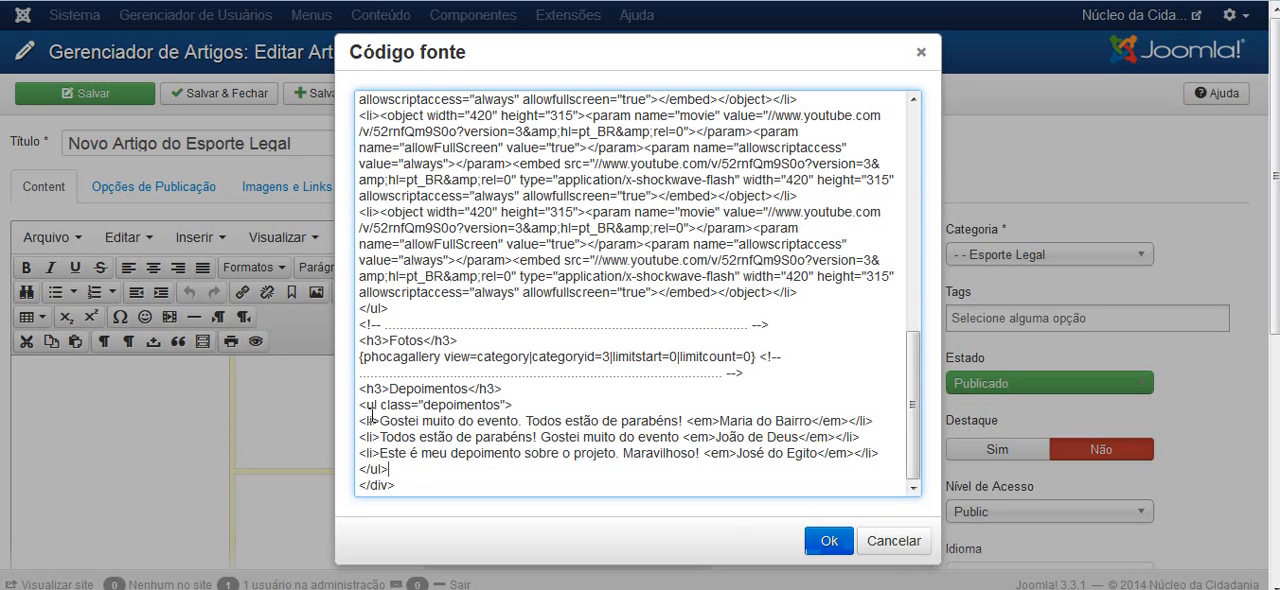
left_click_drag(369, 405, 380, 405)
left_click_drag(389, 469, 362, 404)
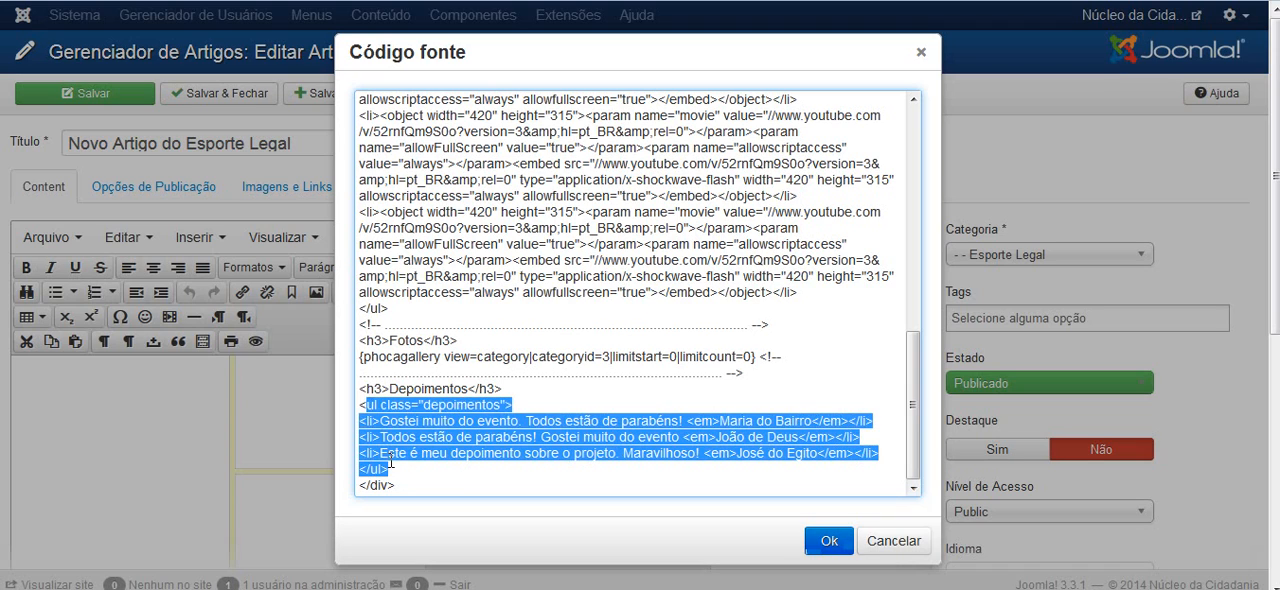
left_click(404, 474)
left_click(358, 487, "shift")
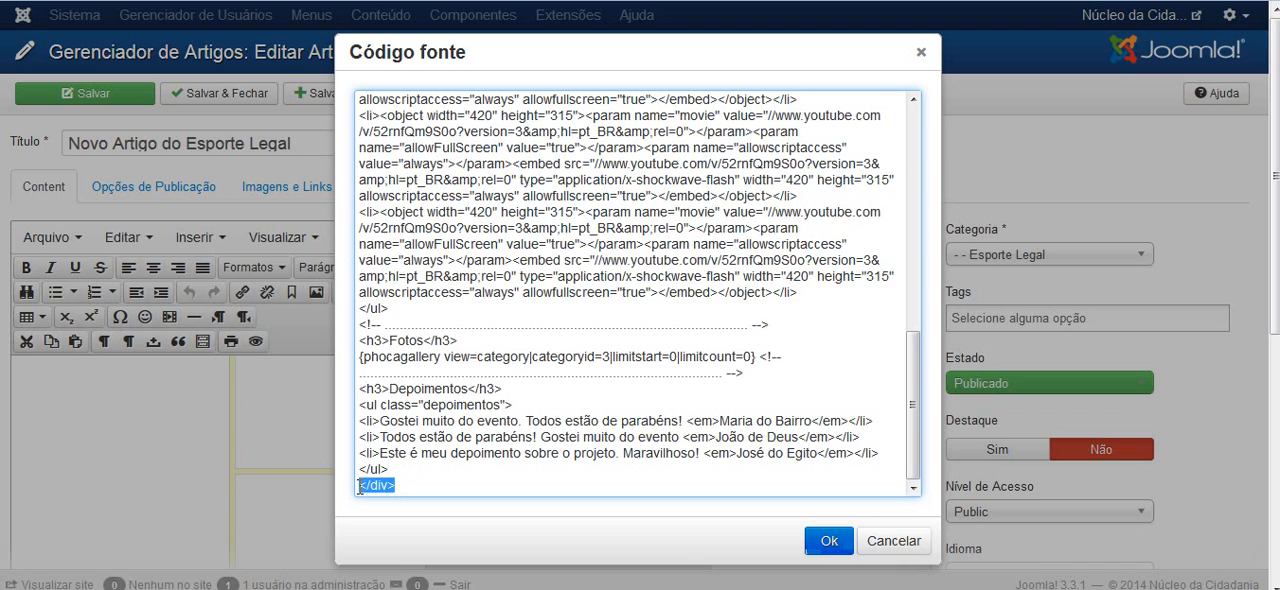
left_click(407, 466)
Delete the Depoimentos block from the source code, including its separator comment, heading and list, keeping the closing div, and apply the change
left_click_drag(391, 469, 767, 356)
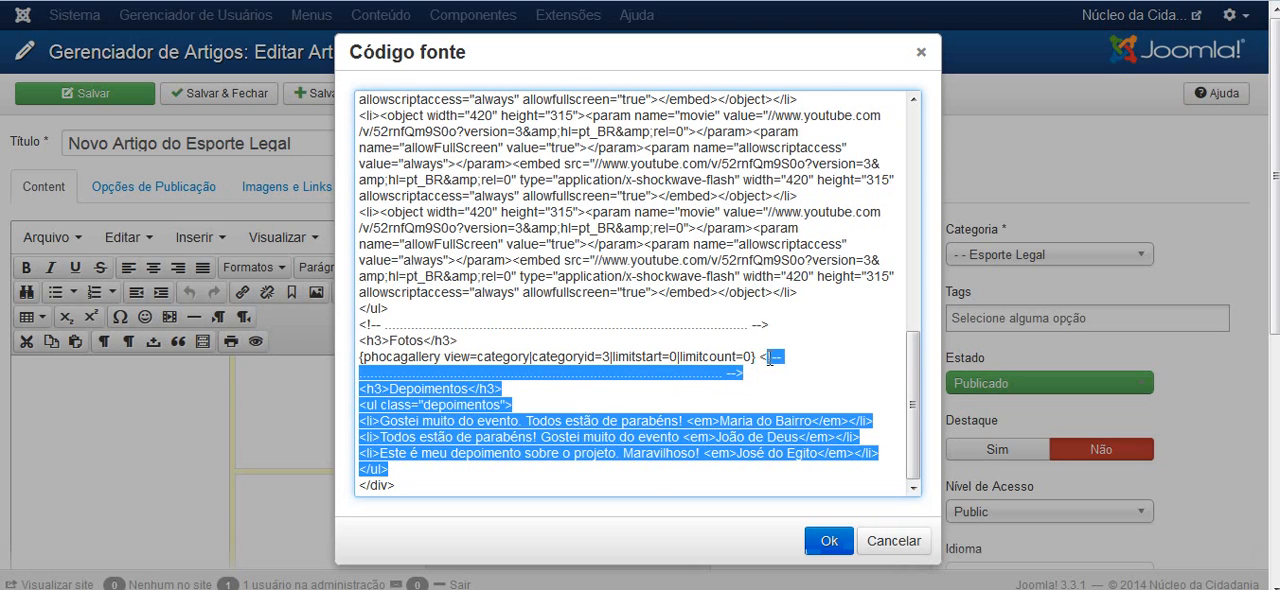
key("Delete")
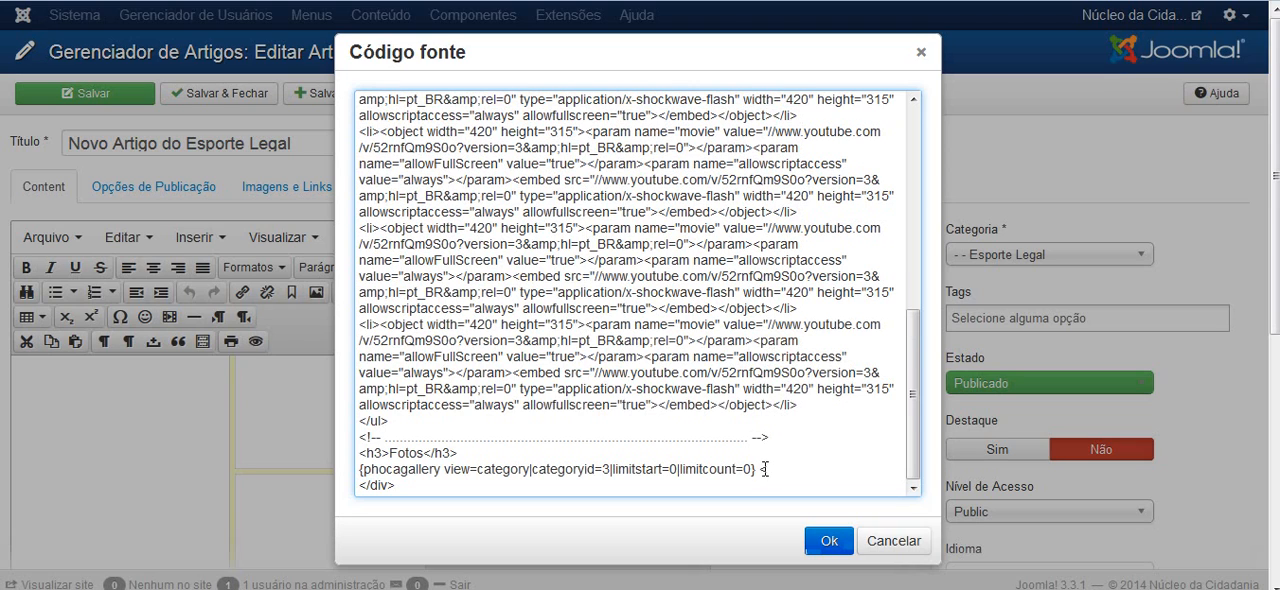
left_click(829, 541)
Check the end of the article content around the last video and the Fotos section
scroll(1005, 368, "down", 2)
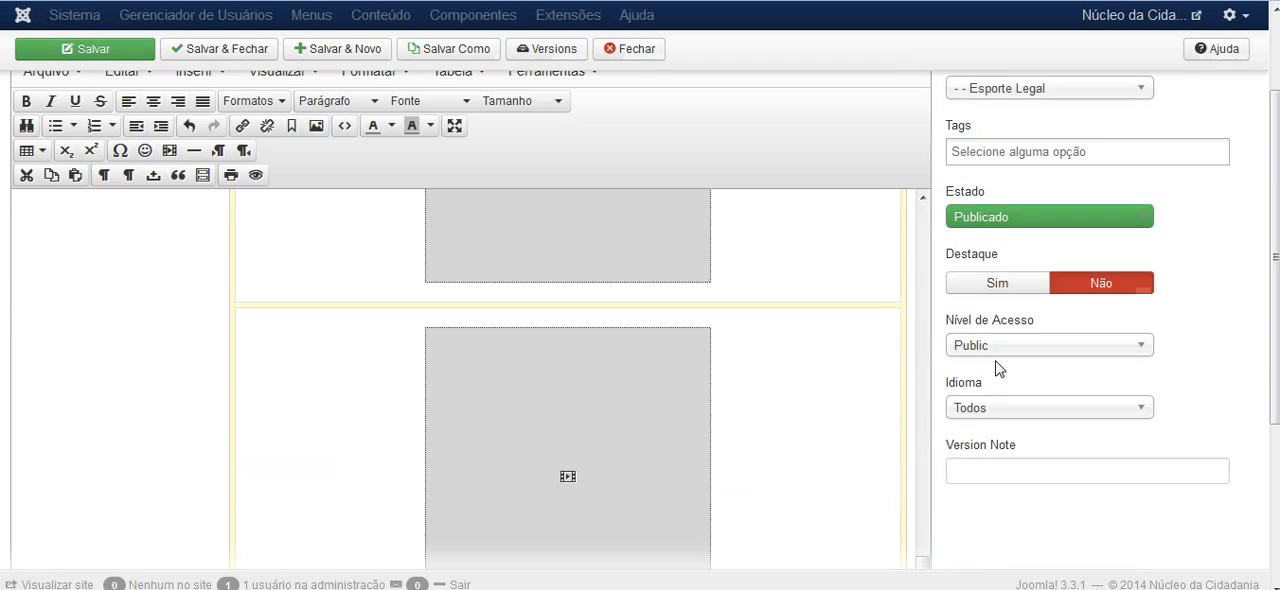
scroll(998, 368, "down", 2)
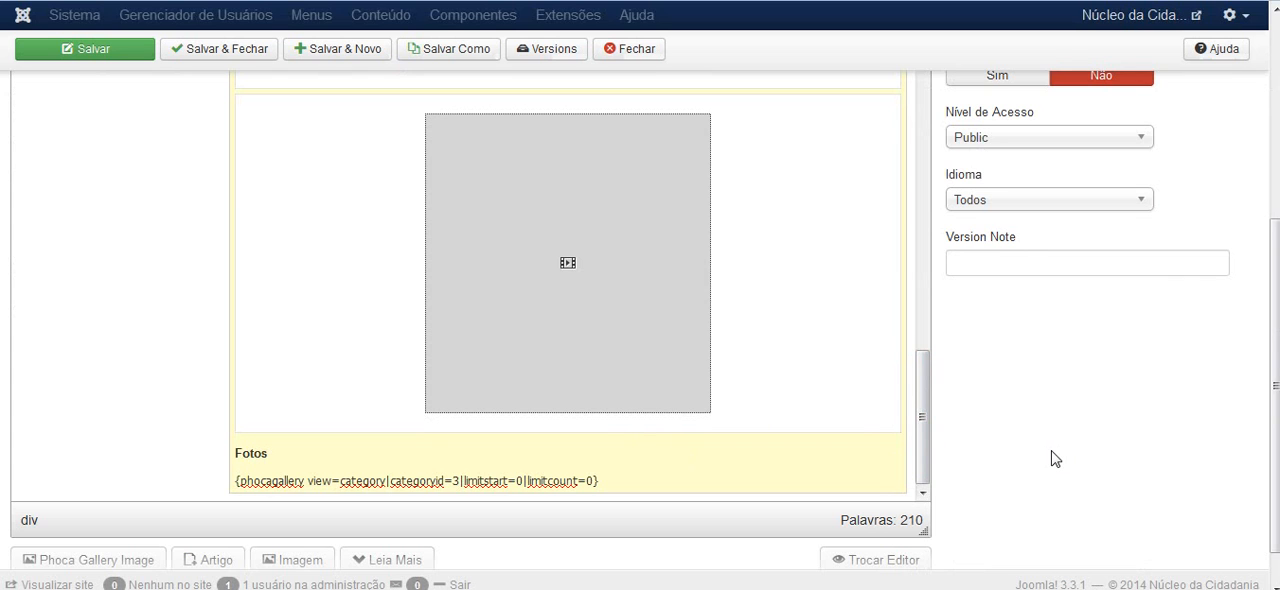
scroll(1055, 458, "up", 5)
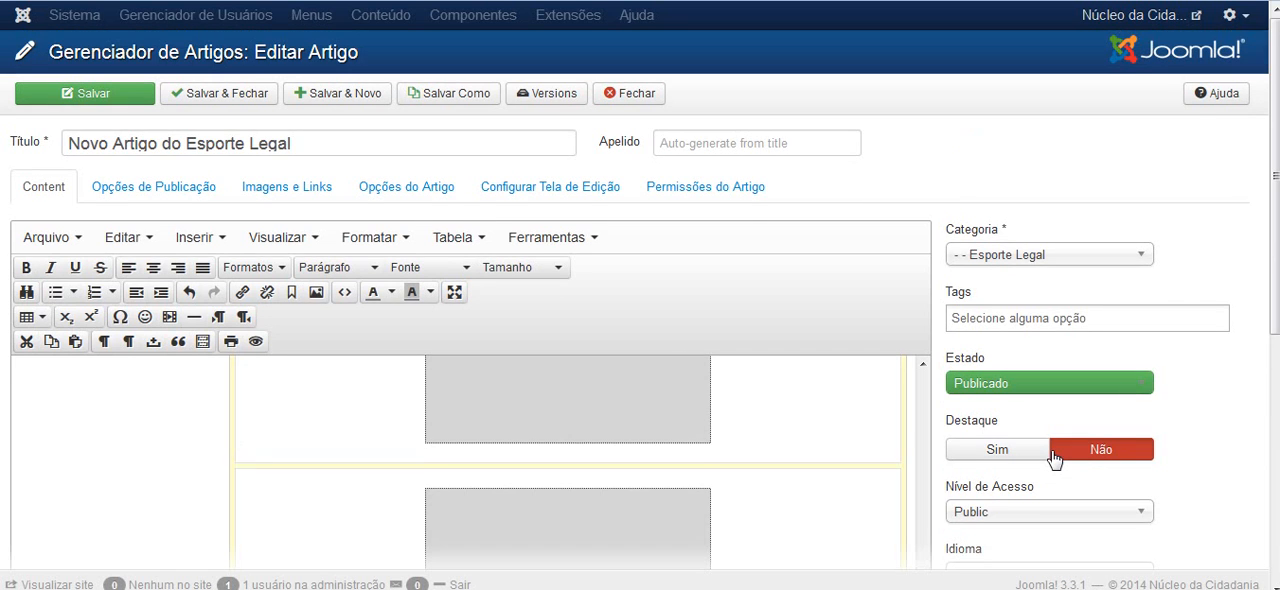
scroll(1055, 458, "down", 5)
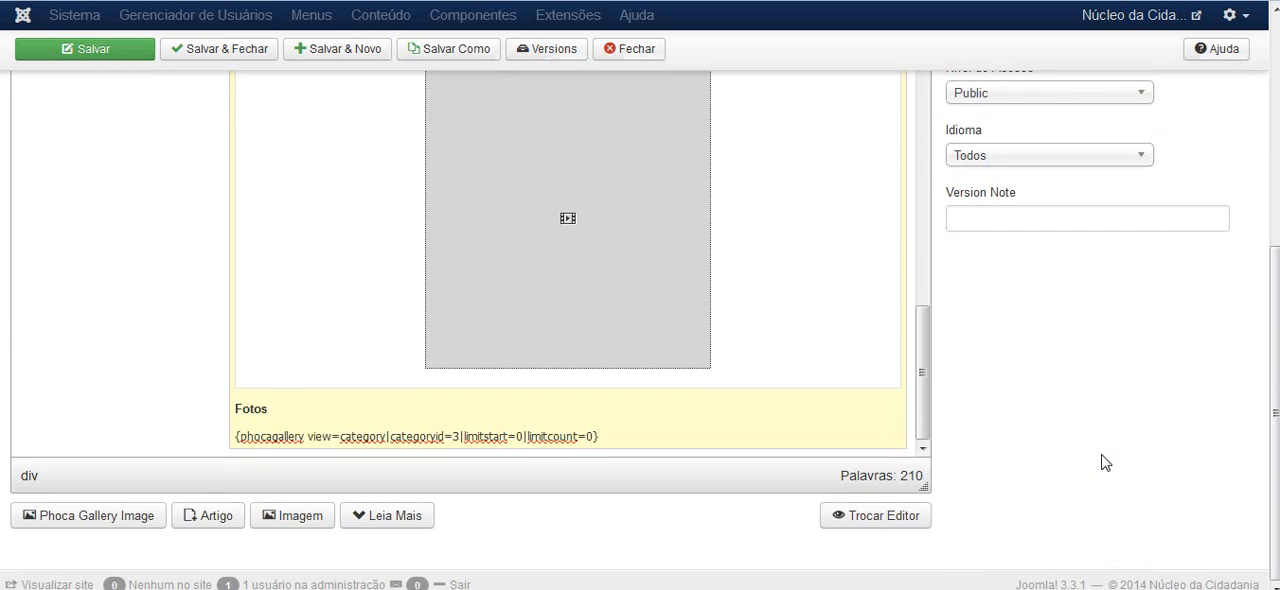
scroll(1087, 446, "up", 5)
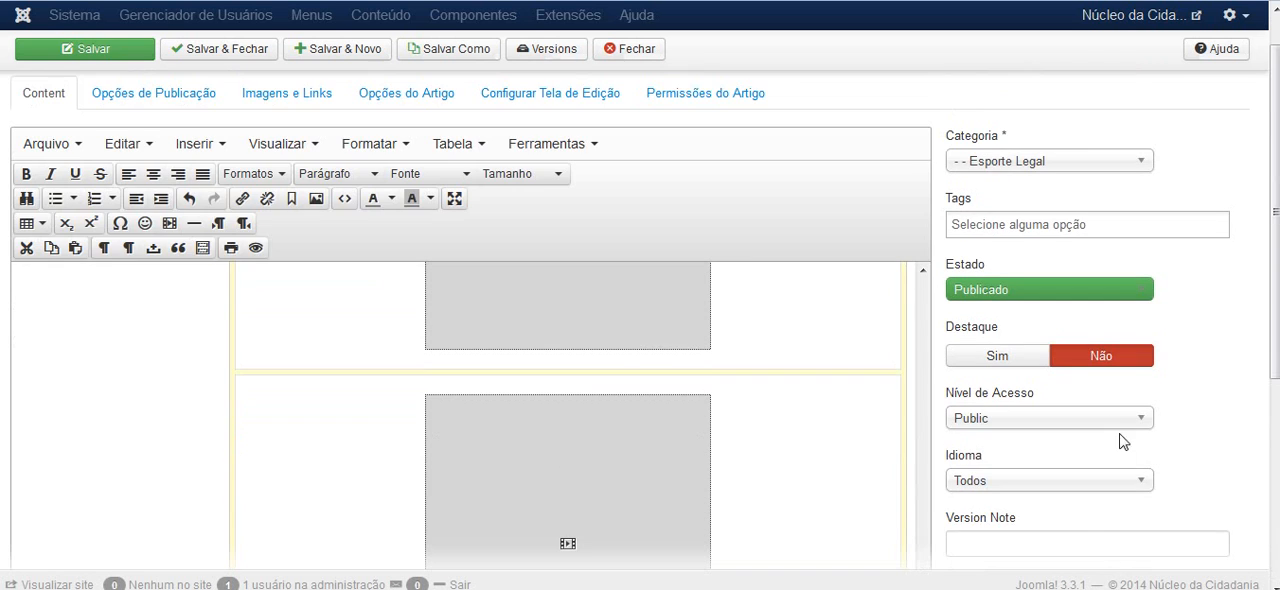
scroll(540, 172, "up", 1)
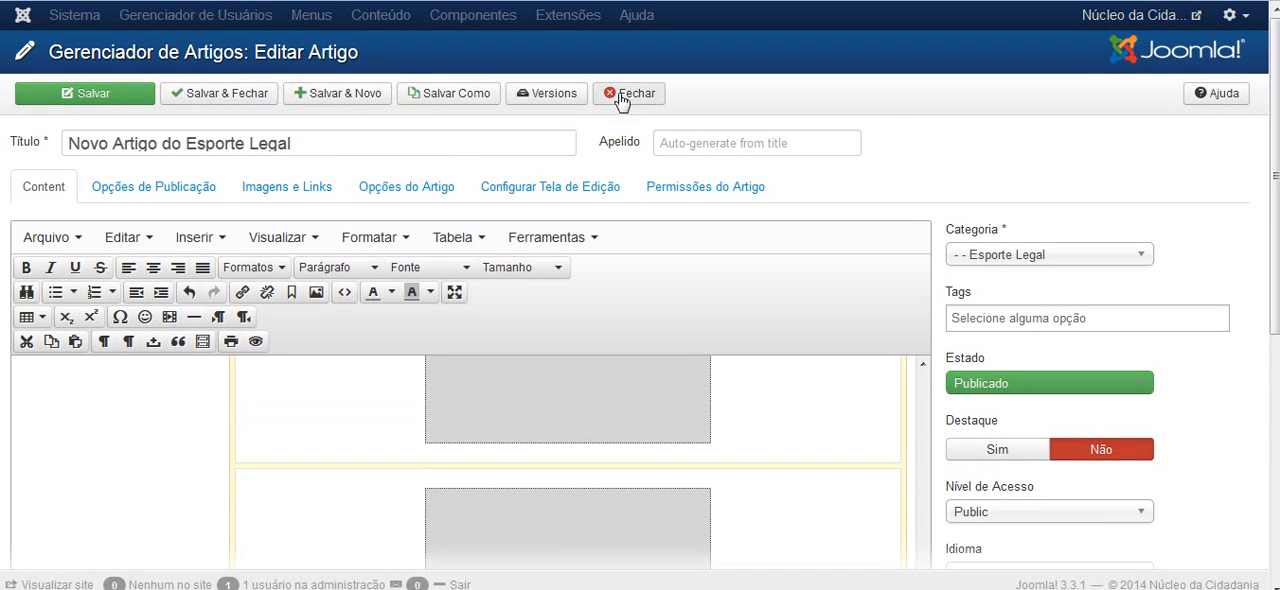
scroll(895, 112, "down", 5)
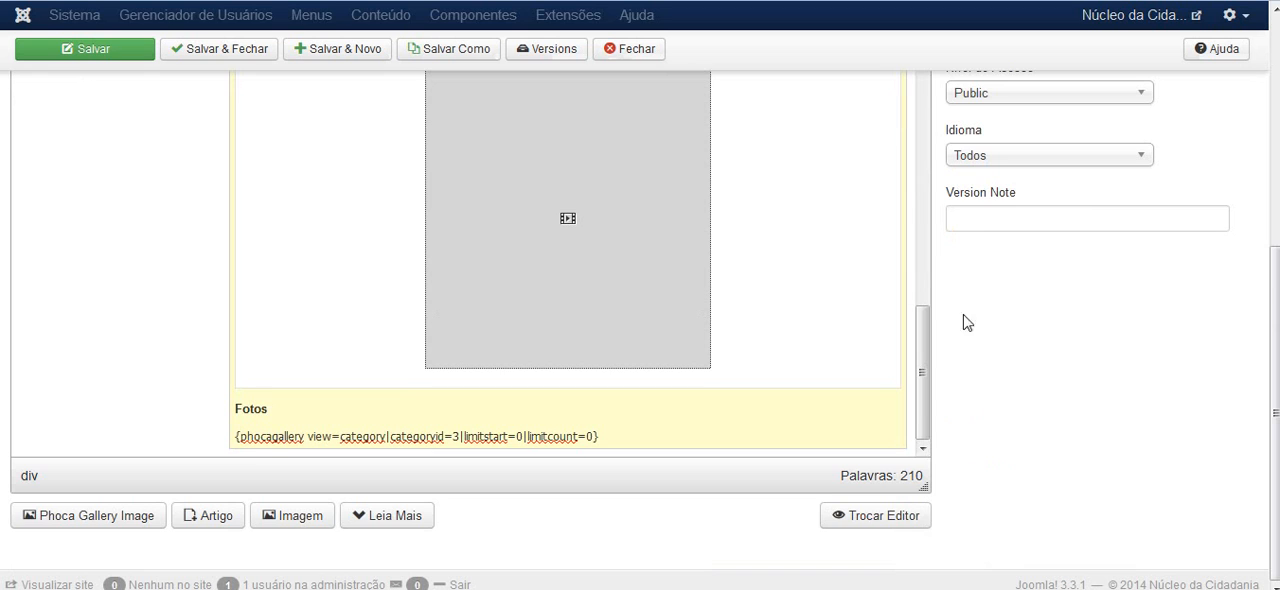
Open the article's source code and insert blank lines between the Fotos gallery code and the closing div
scroll(843, 209, "up", 4)
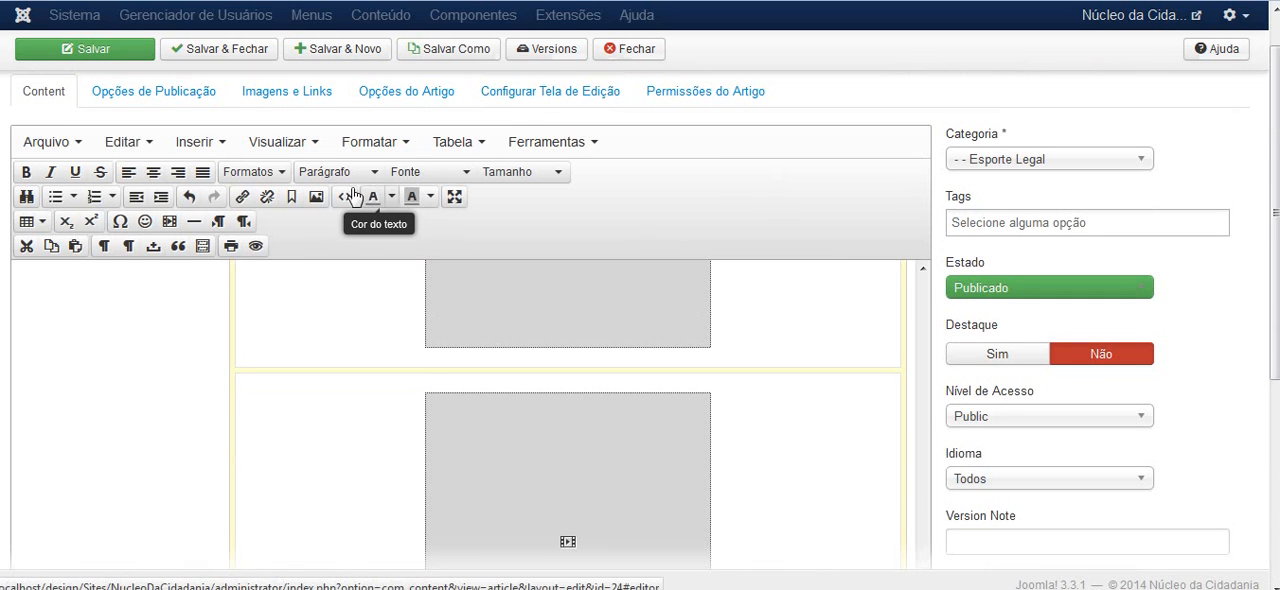
left_click(343, 198)
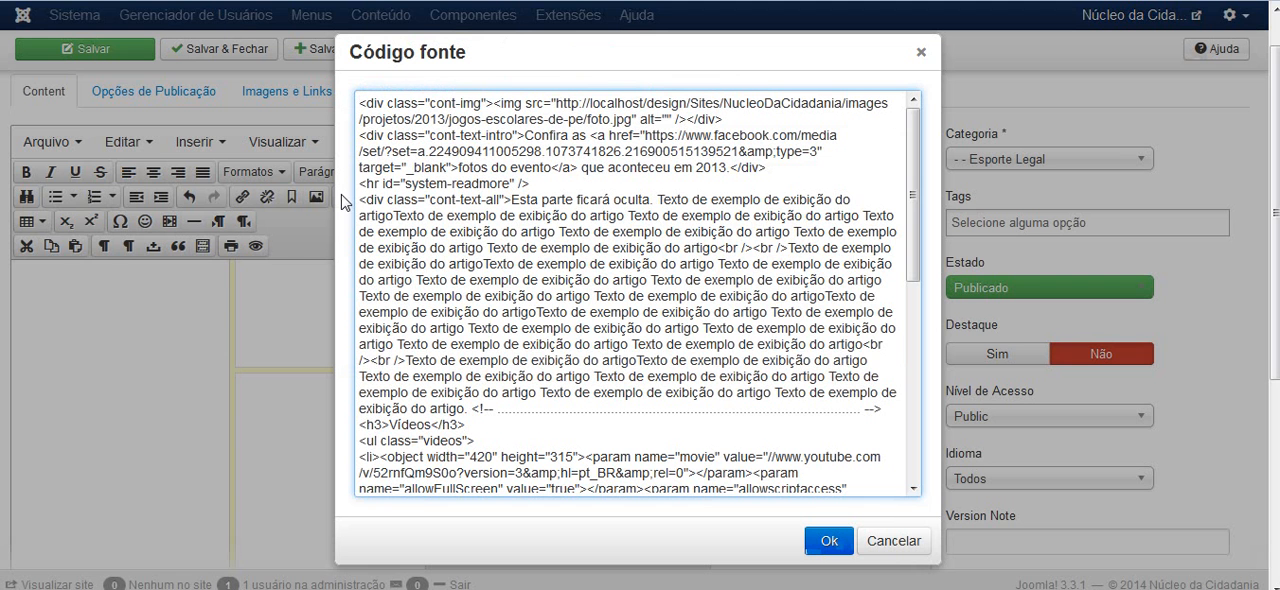
left_click_drag(907, 200, 906, 398)
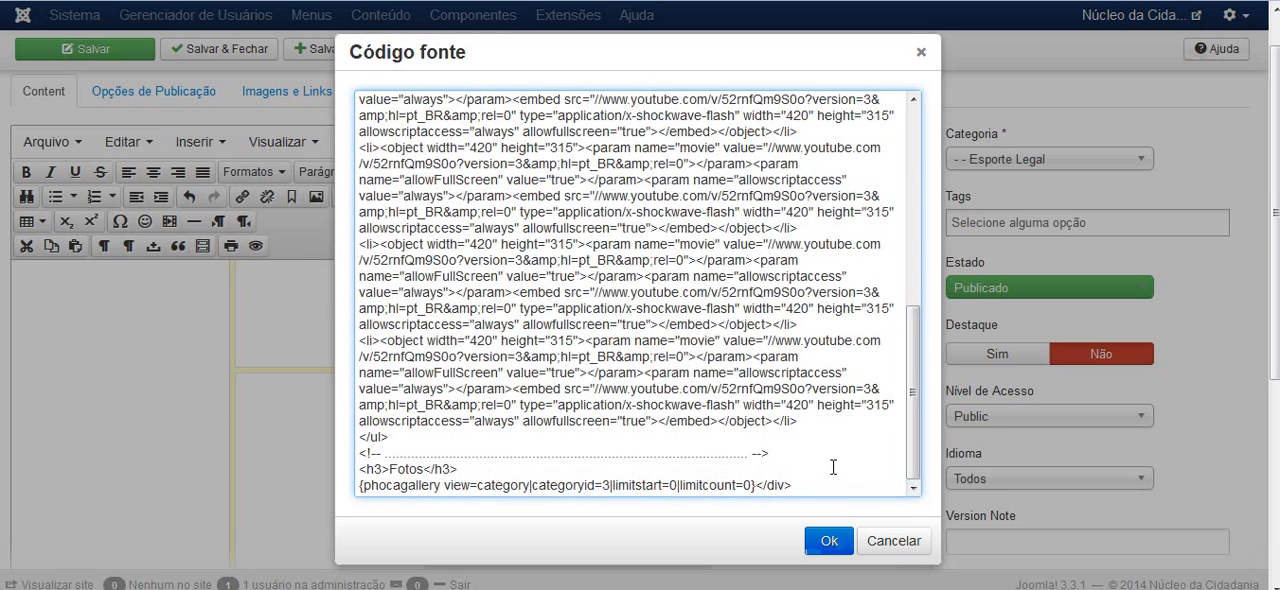
key("Return")
key("Return")
key("Return")
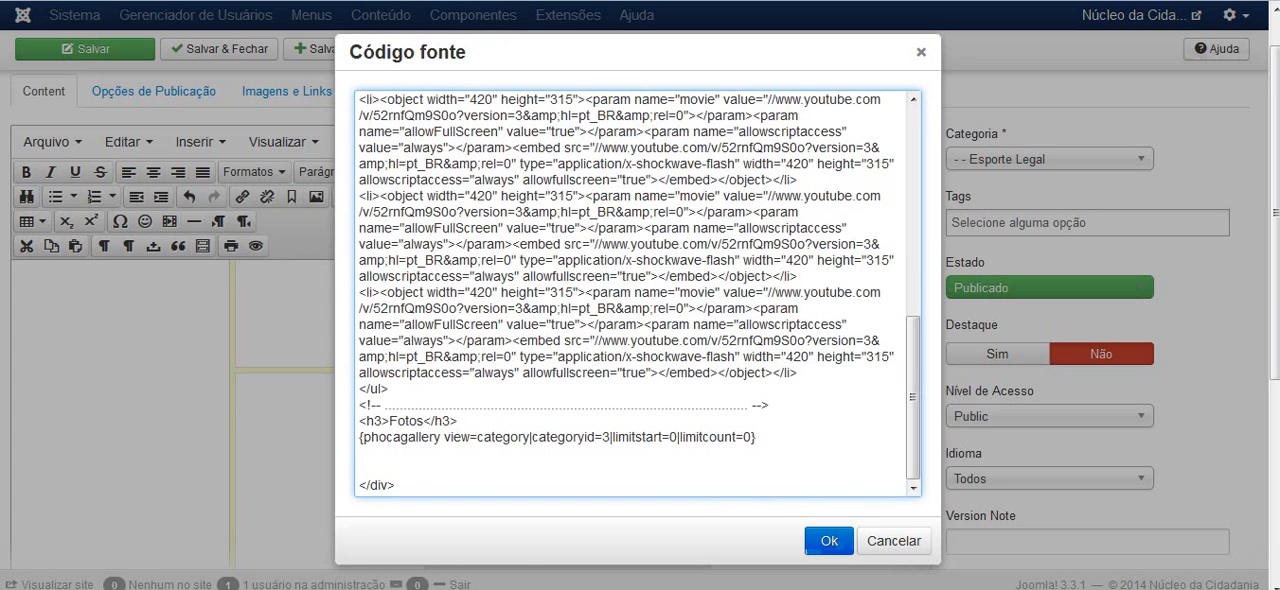
Copy the Depoimentos block with its separator comment from the HTML file in Dreamweaver, paste it after the Fotos gallery code, and apply the change
left_click(440, 589)
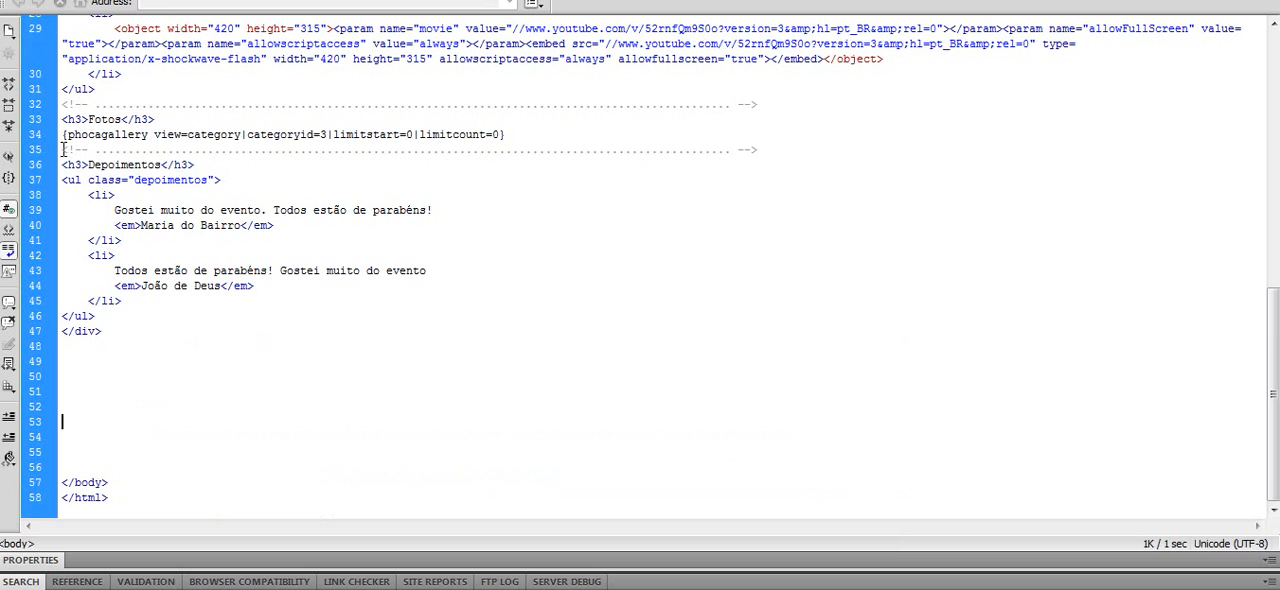
left_click_drag(63, 148, 169, 311)
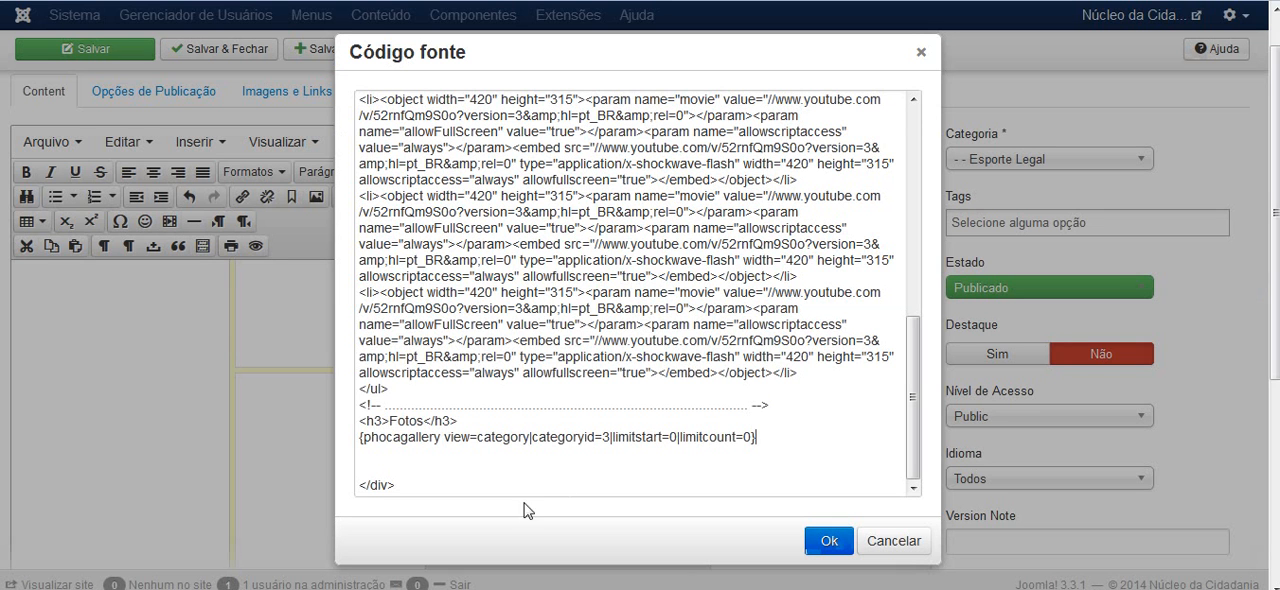
left_click(606, 452)
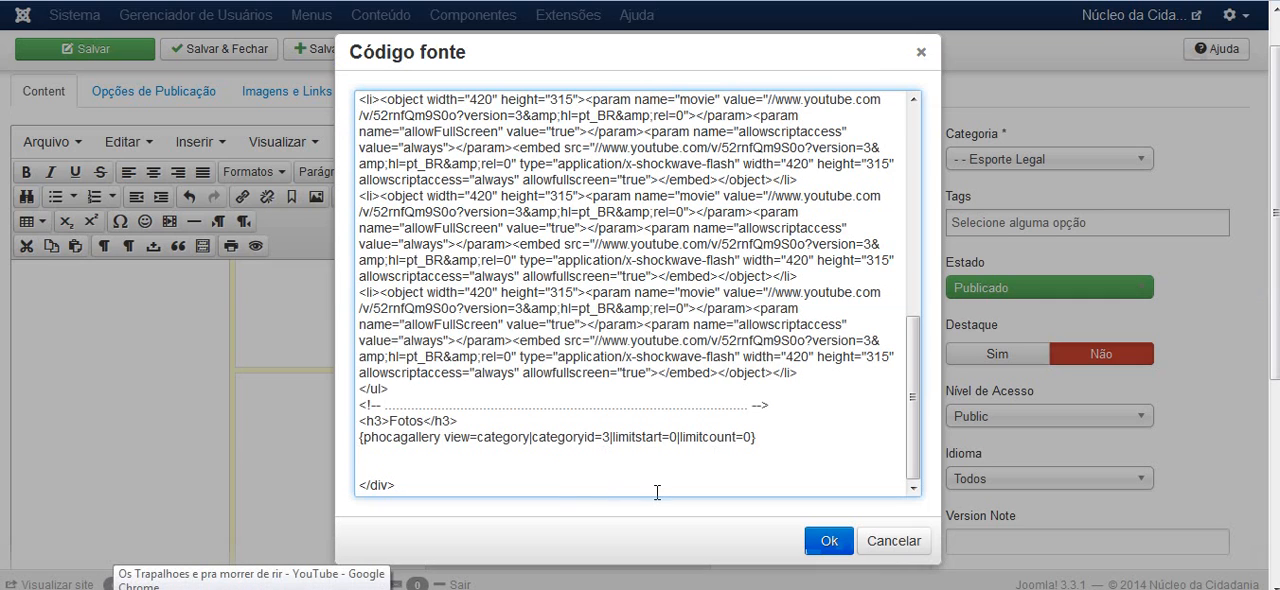
key("ctrl+v")
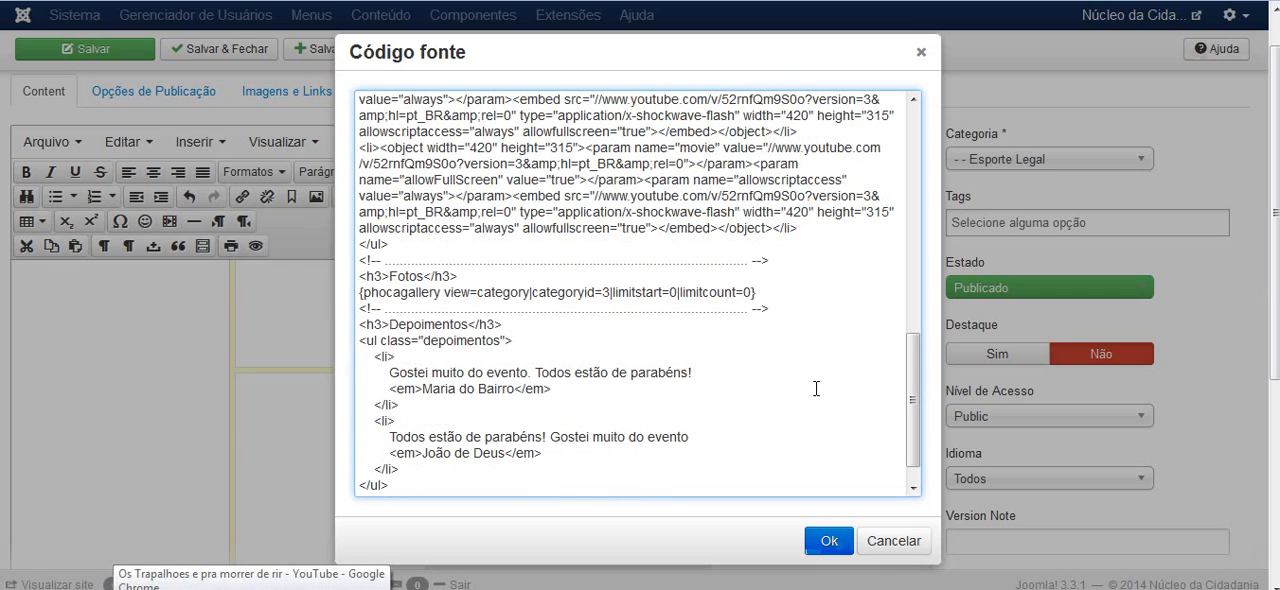
scroll(910, 390, "down", 1)
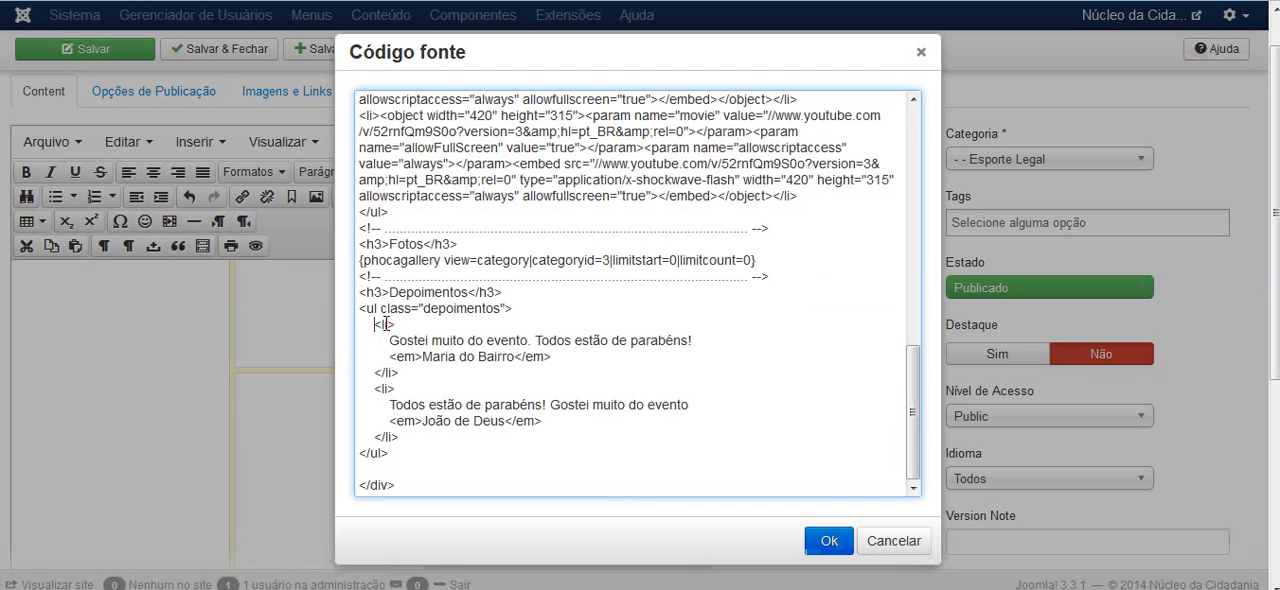
left_click_drag(375, 324, 431, 441)
left_click(431, 441)
left_click(829, 540)
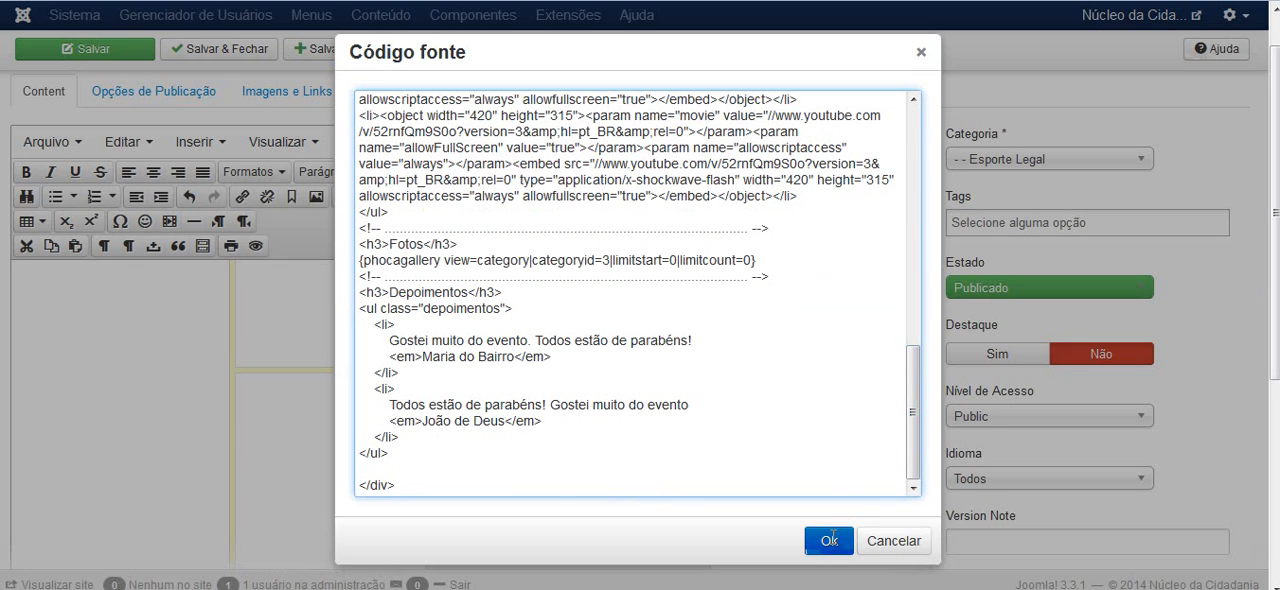
scroll(966, 375, "down", 3)
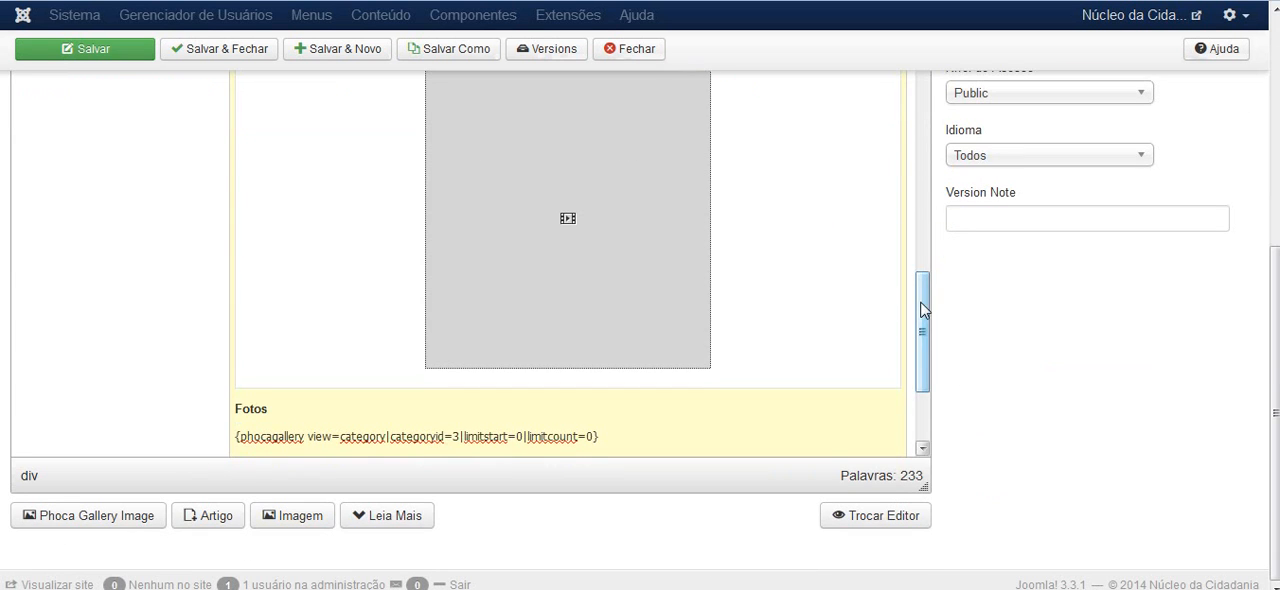
left_click_drag(920, 309, 922, 353)
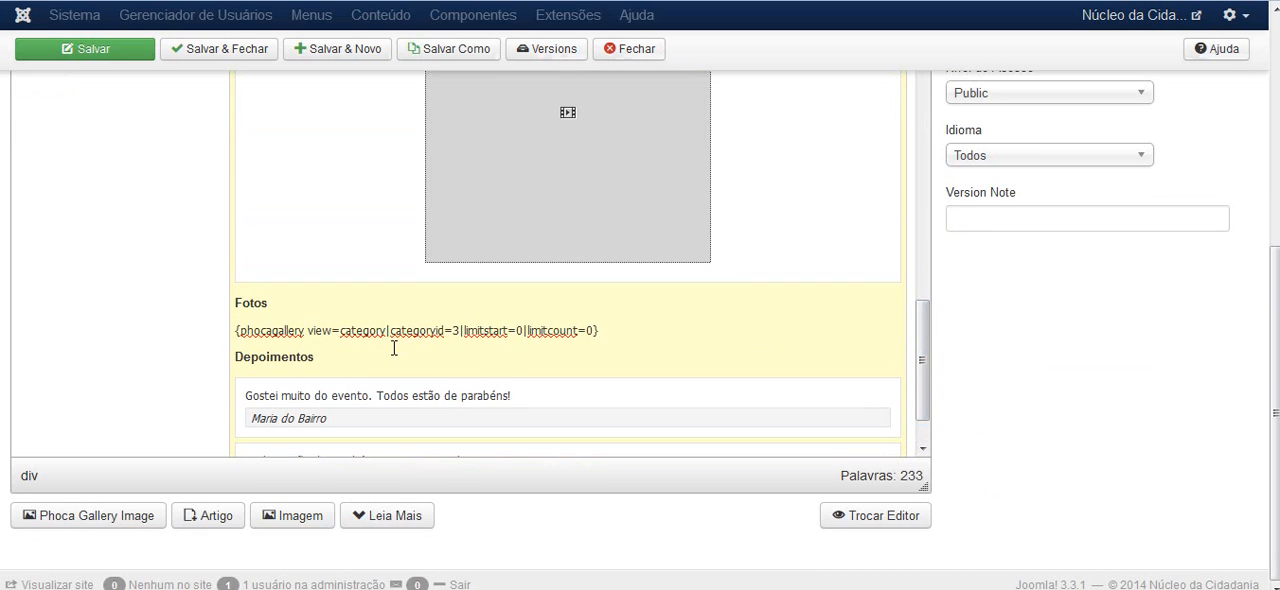
Try deleting the Fotos block with its separator comment from the article's source code, and discard the edit
scroll(1000, 400, "up", 5)
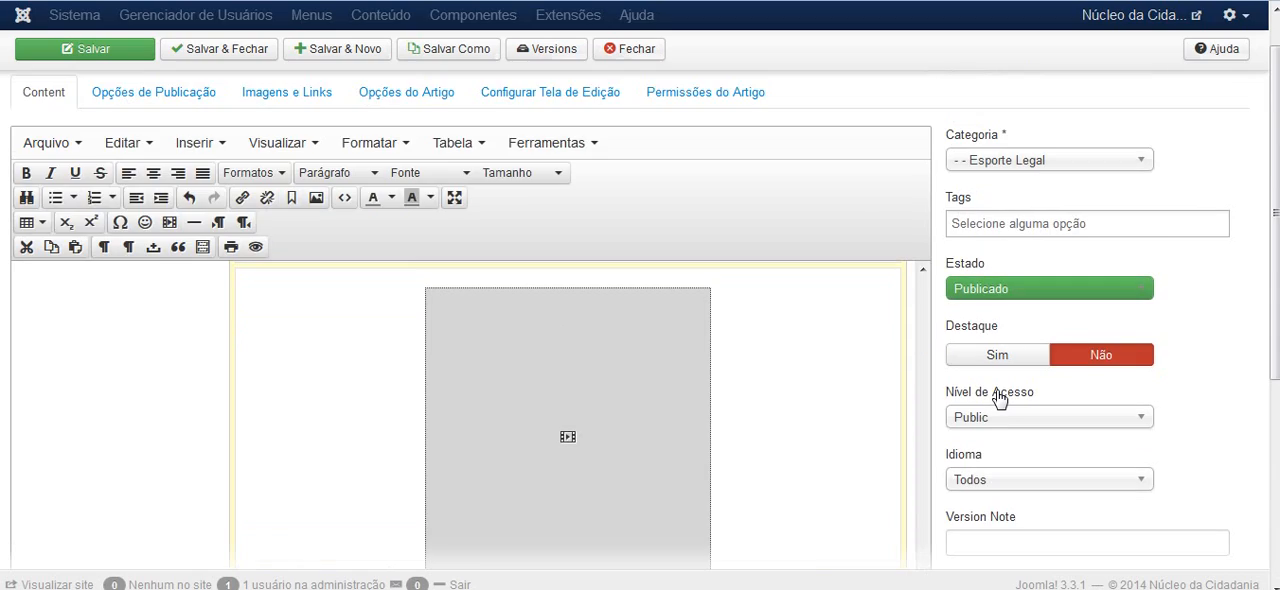
scroll(428, 135, "up", 1)
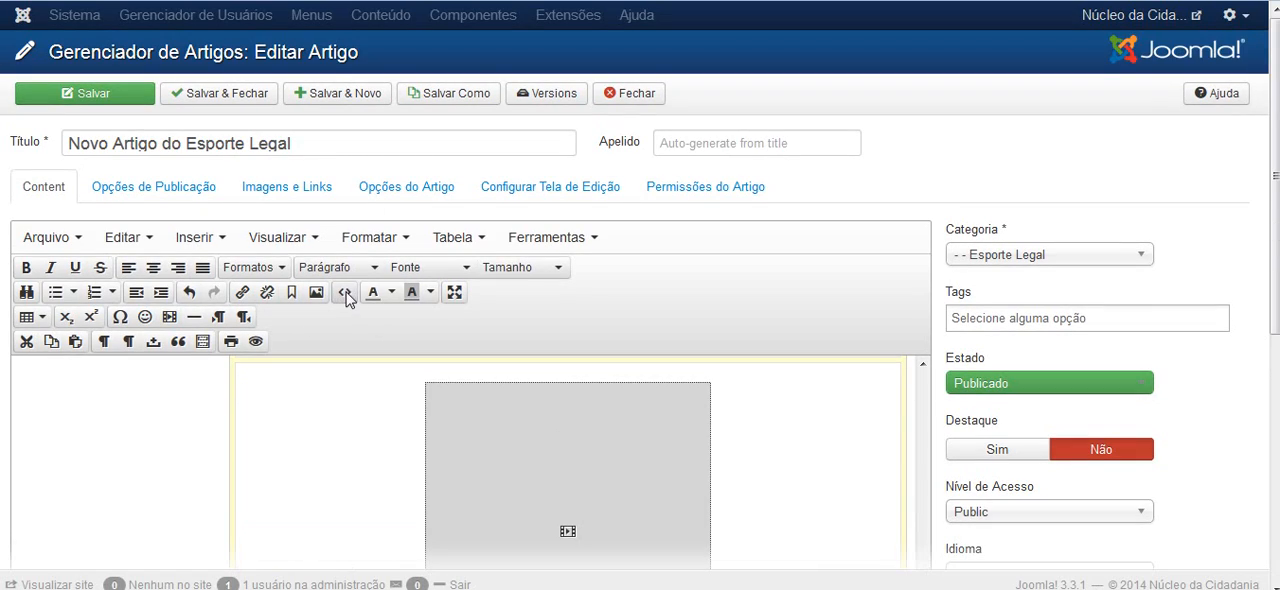
left_click(345, 294)
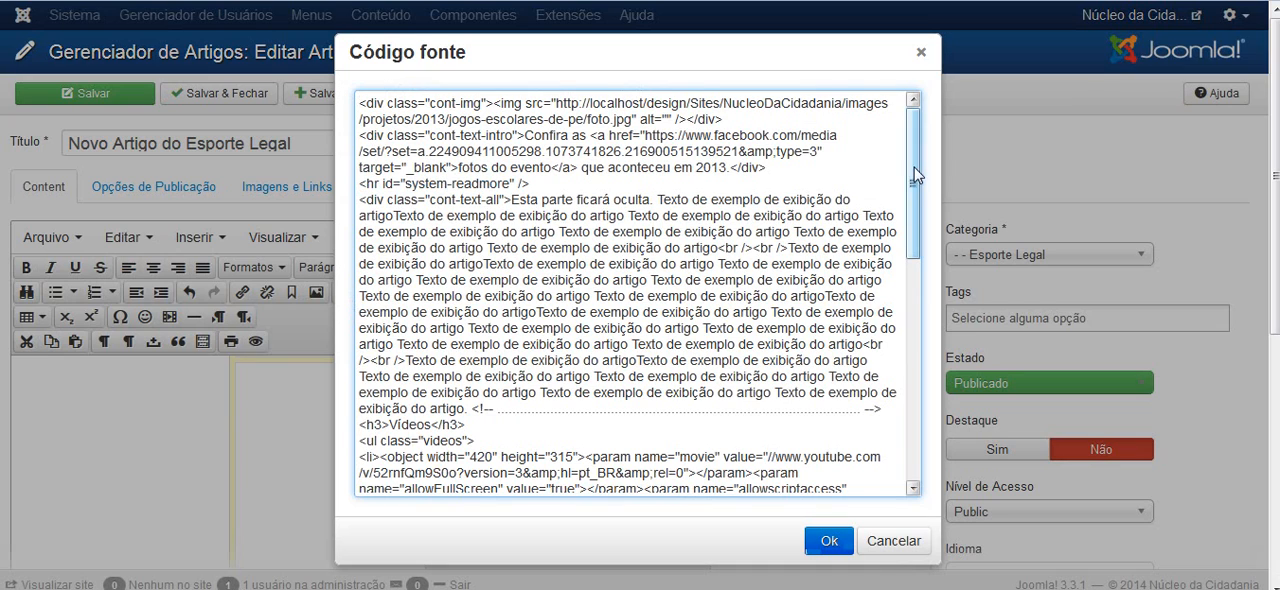
left_click_drag(912, 185, 907, 440)
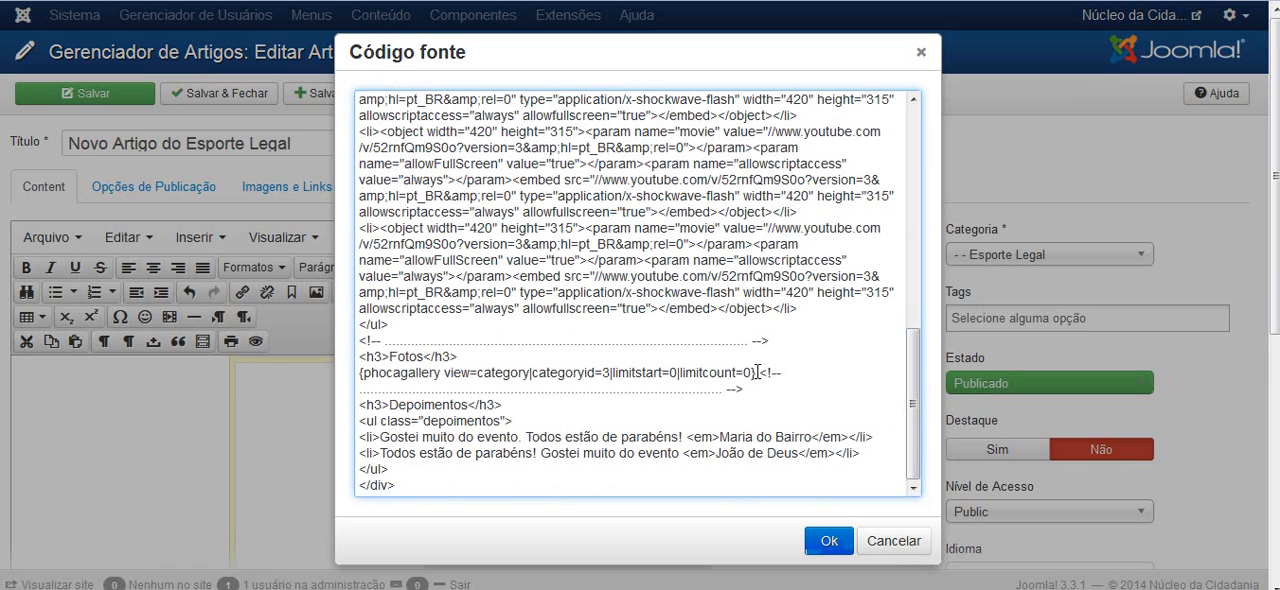
left_click_drag(757, 372, 362, 341)
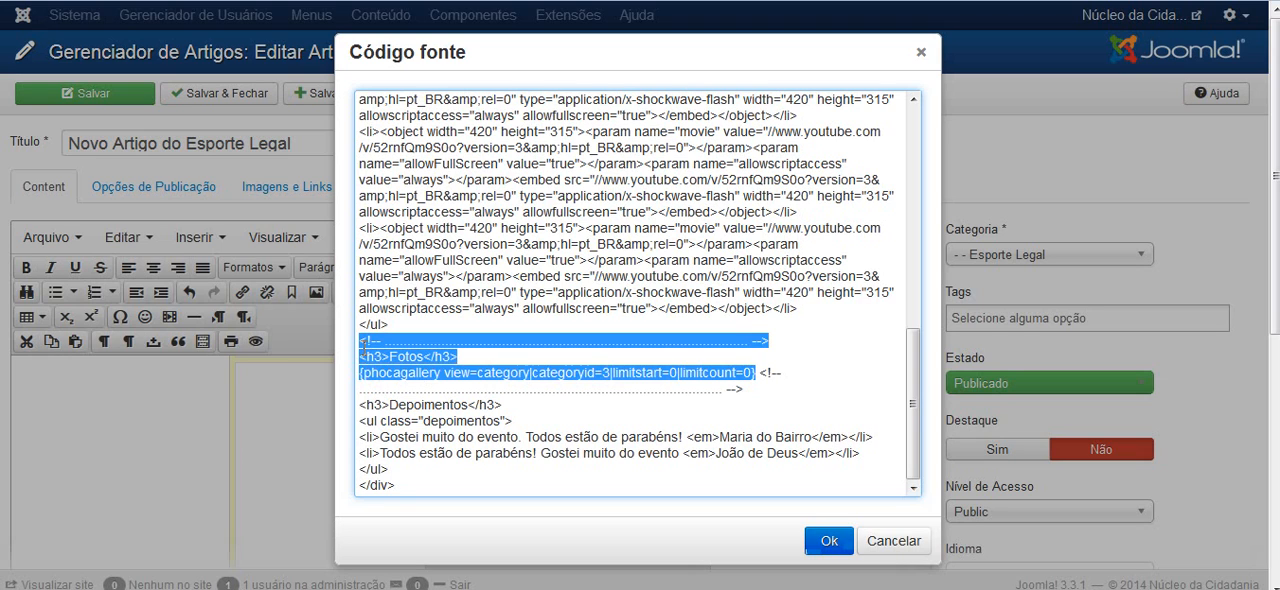
key("Delete")
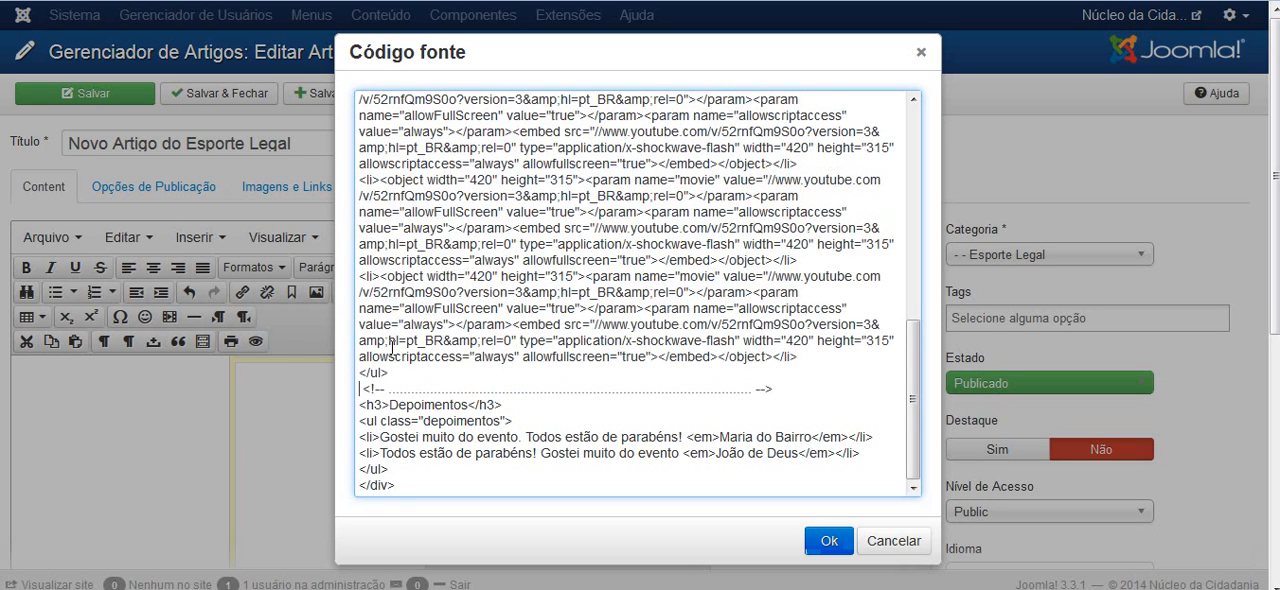
key("Delete")
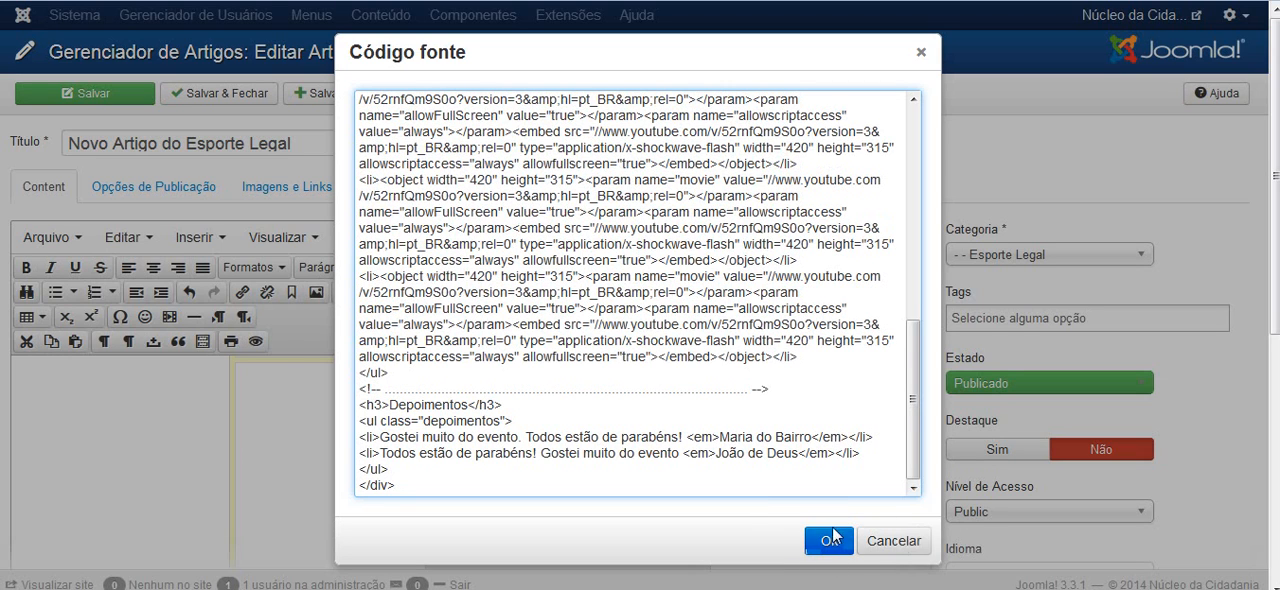
left_click(893, 541)
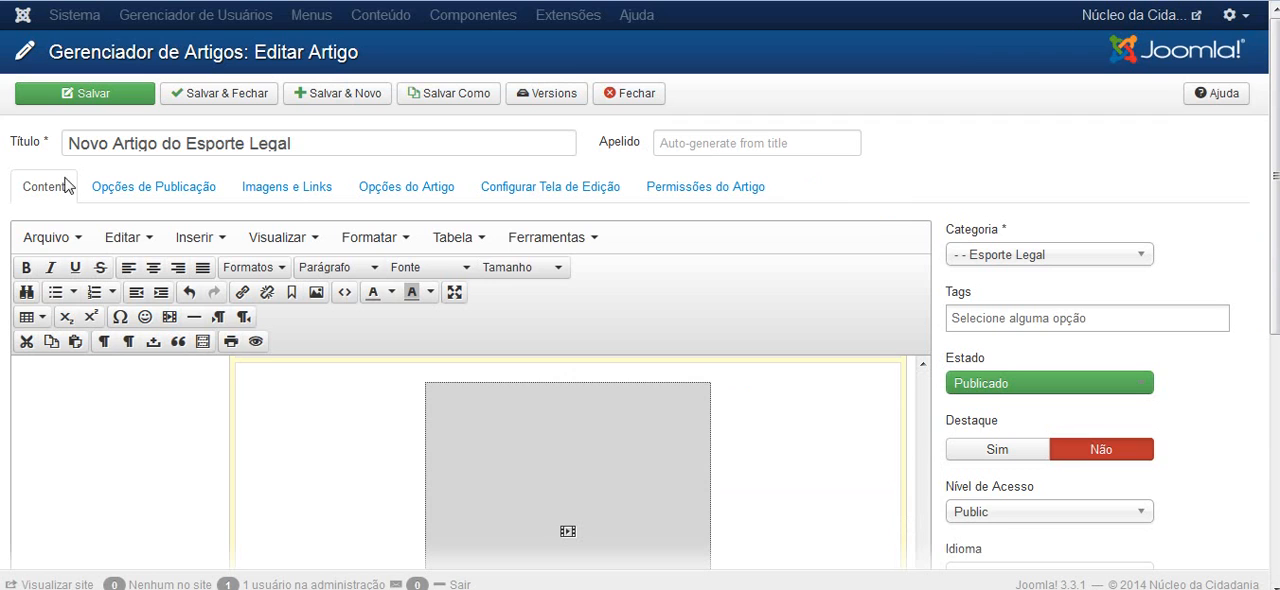
scroll(5, 185, "down", 5)
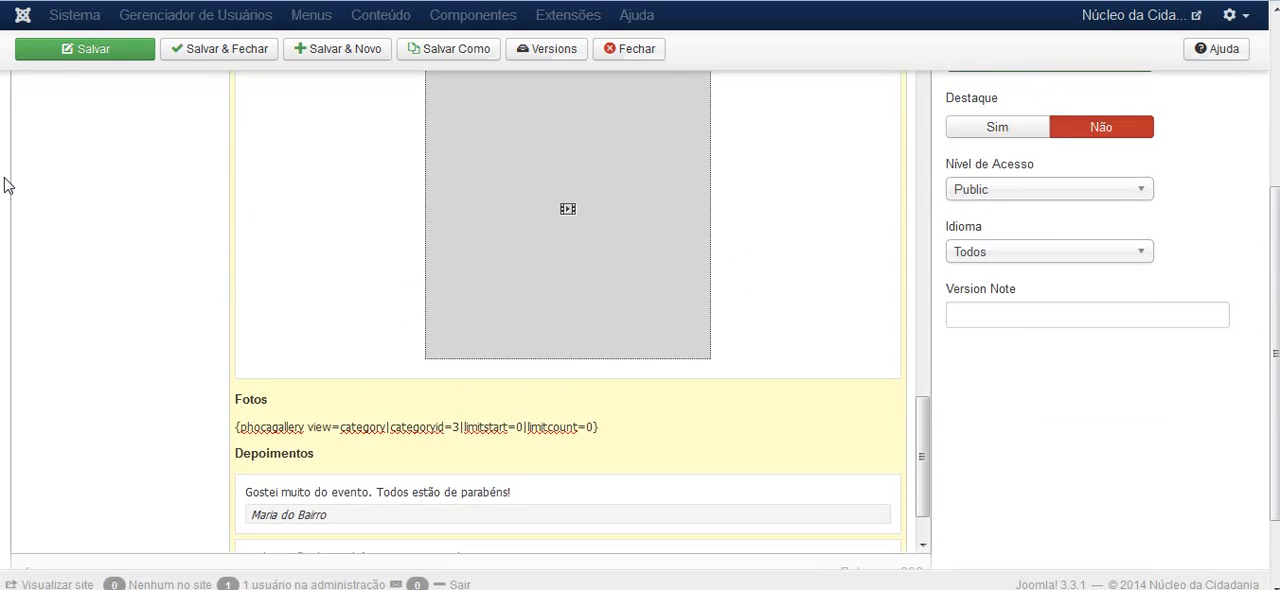
scroll(5, 185, "up", 5)
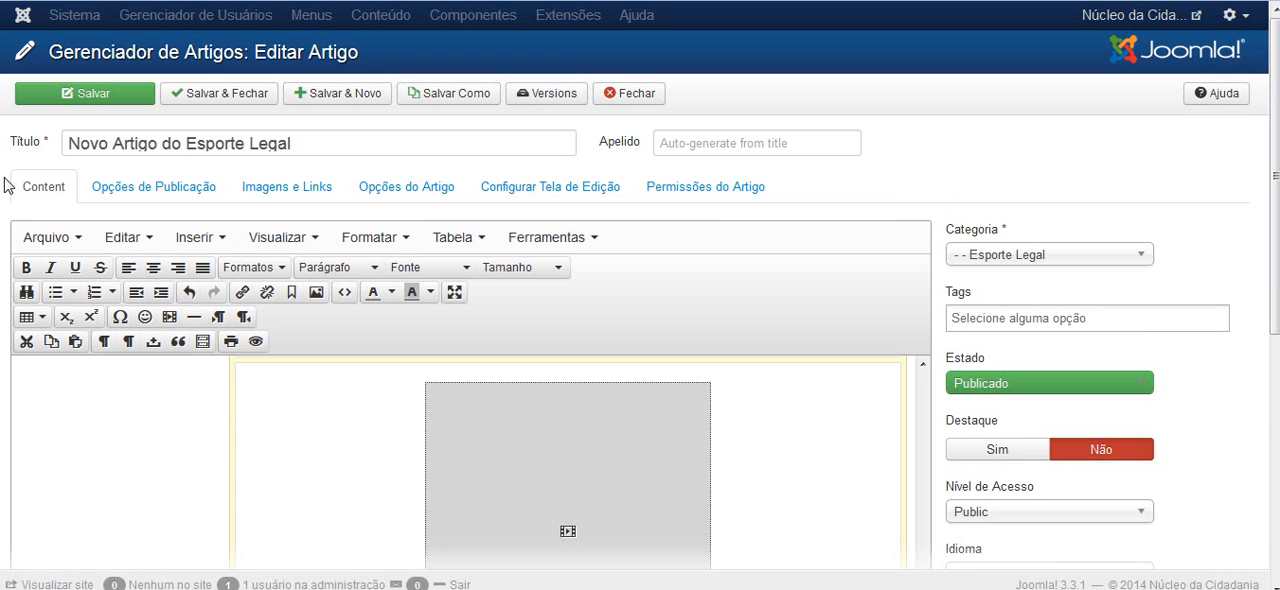
scroll(1208, 168, "down", 1)
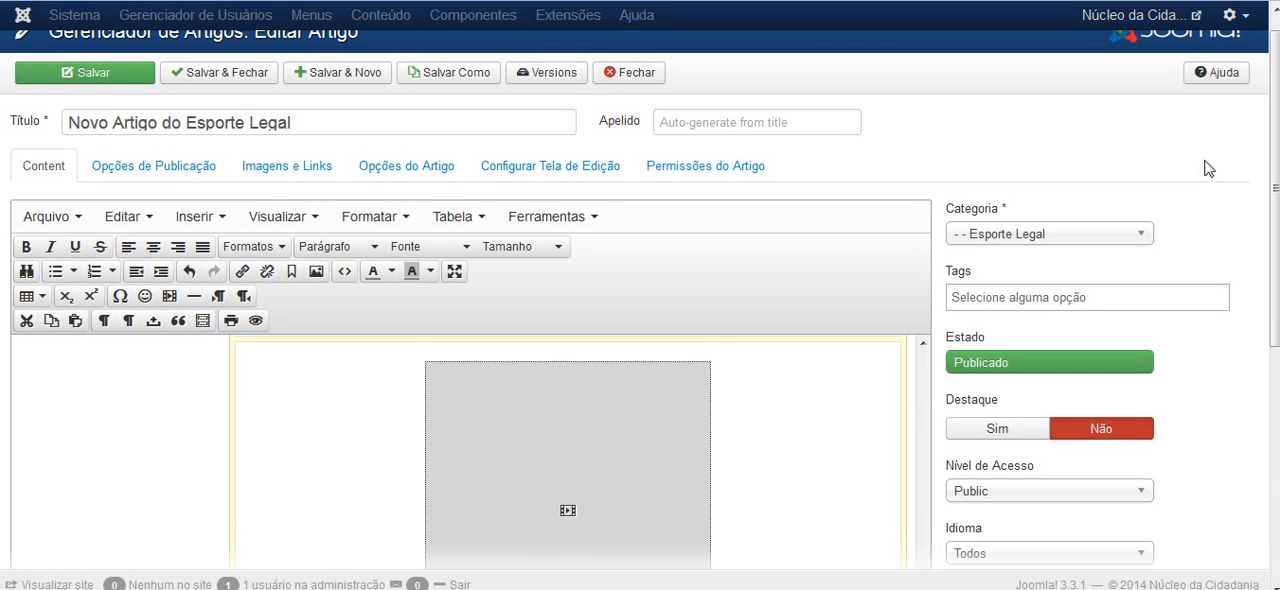
scroll(1213, 168, "down", 4)
scroll(1213, 168, "up", 4)
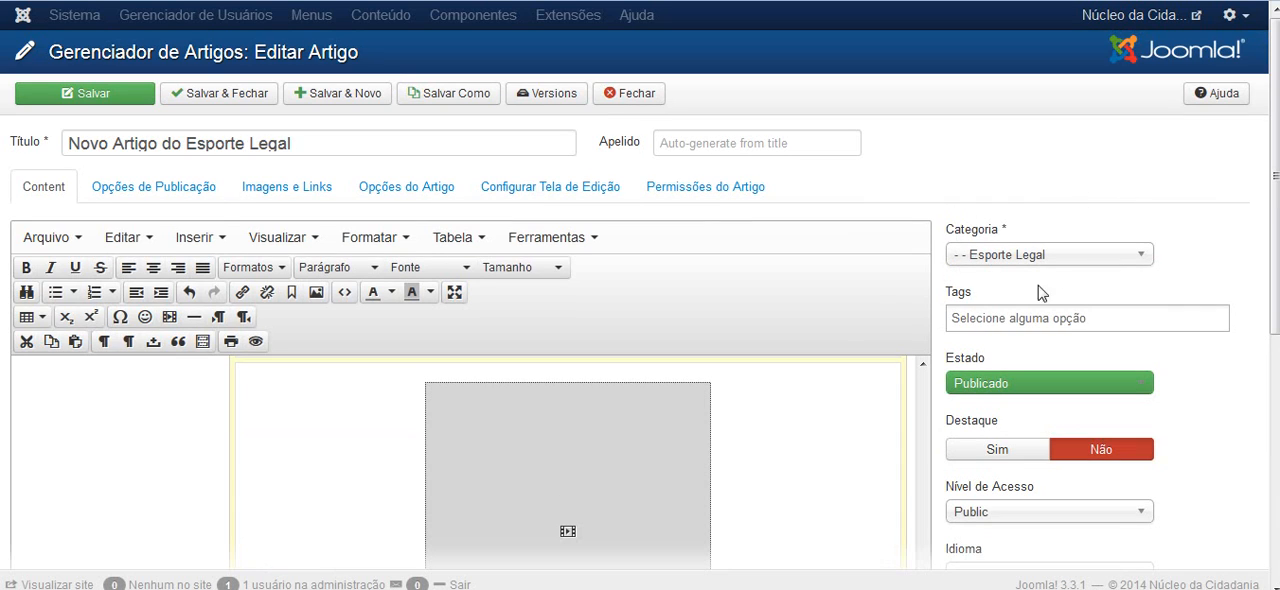
Set the article's category to Aprendendo a Torcer
left_click(1142, 259)
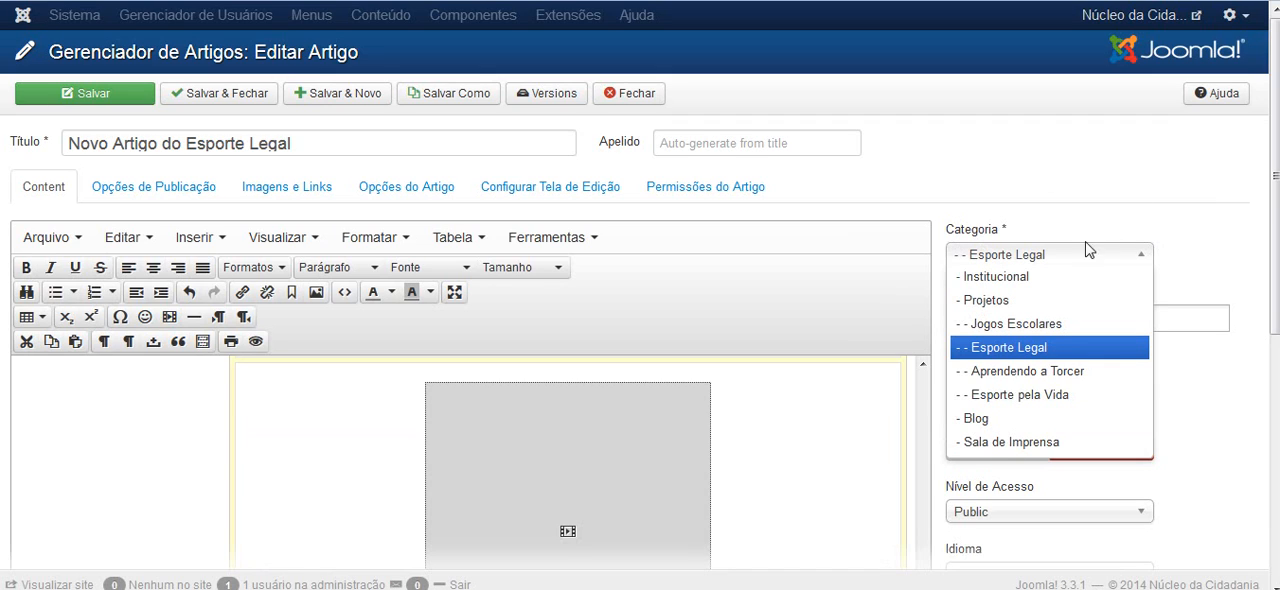
left_click(1055, 380)
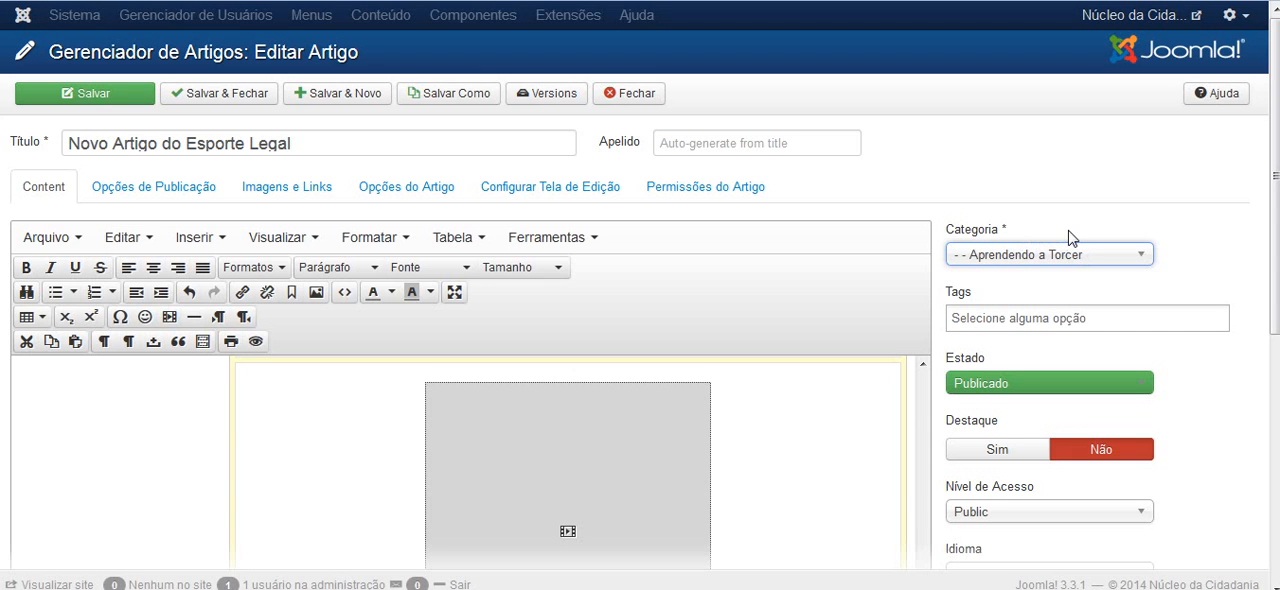
left_click_drag(1275, 168, 1274, 140)
Open the article's publishing options, showing its start, end and creation dates
left_click(157, 194)
left_click(48, 192)
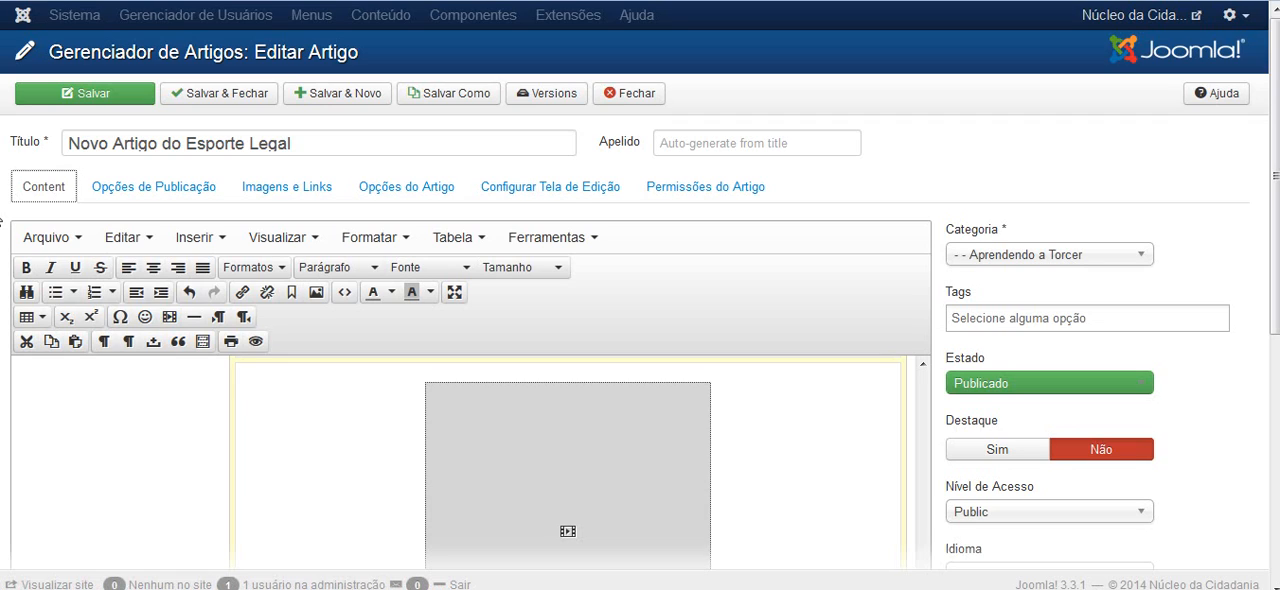
left_click(138, 193)
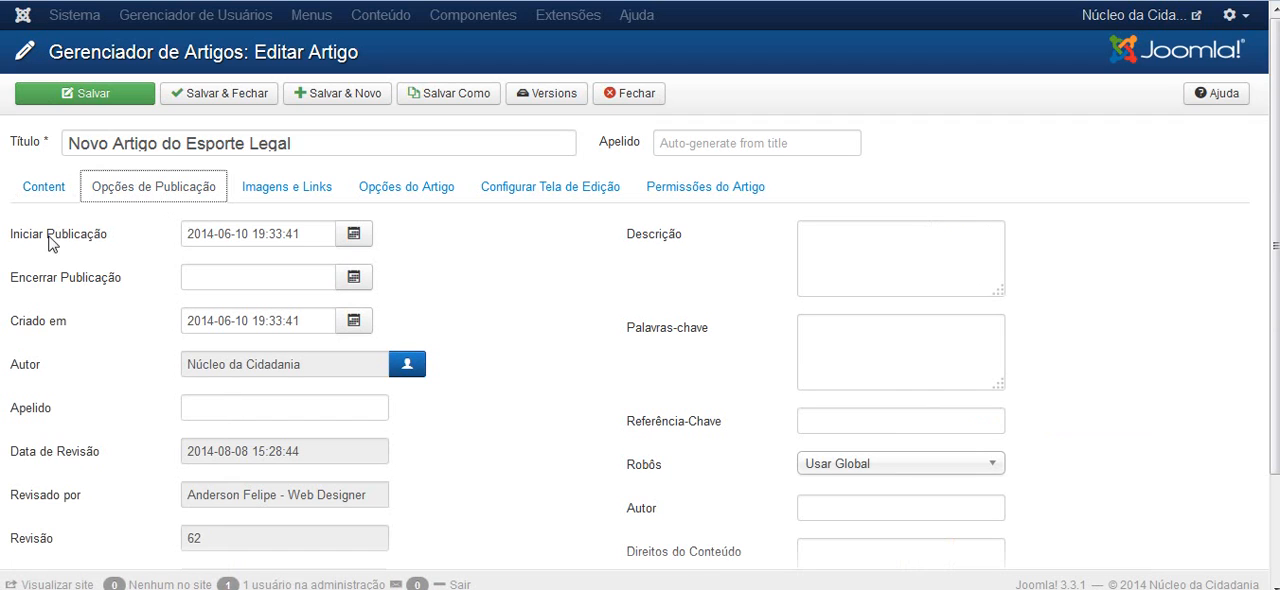
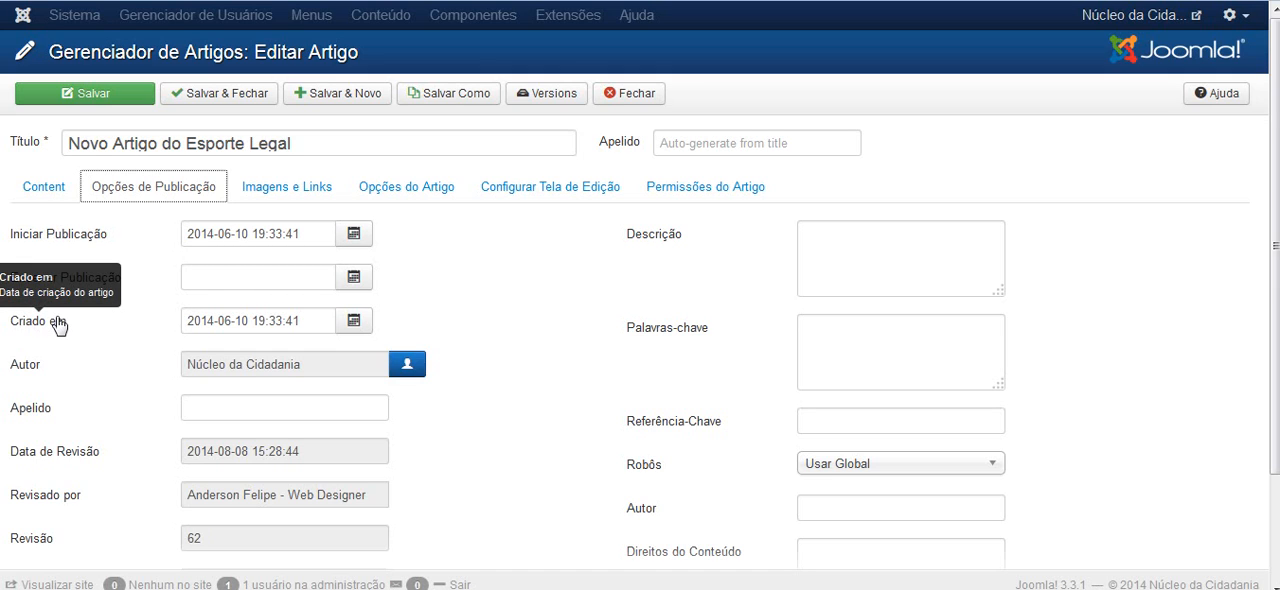
Set the article's creation date to 10 August 2014 using the calendar
left_click(352, 320)
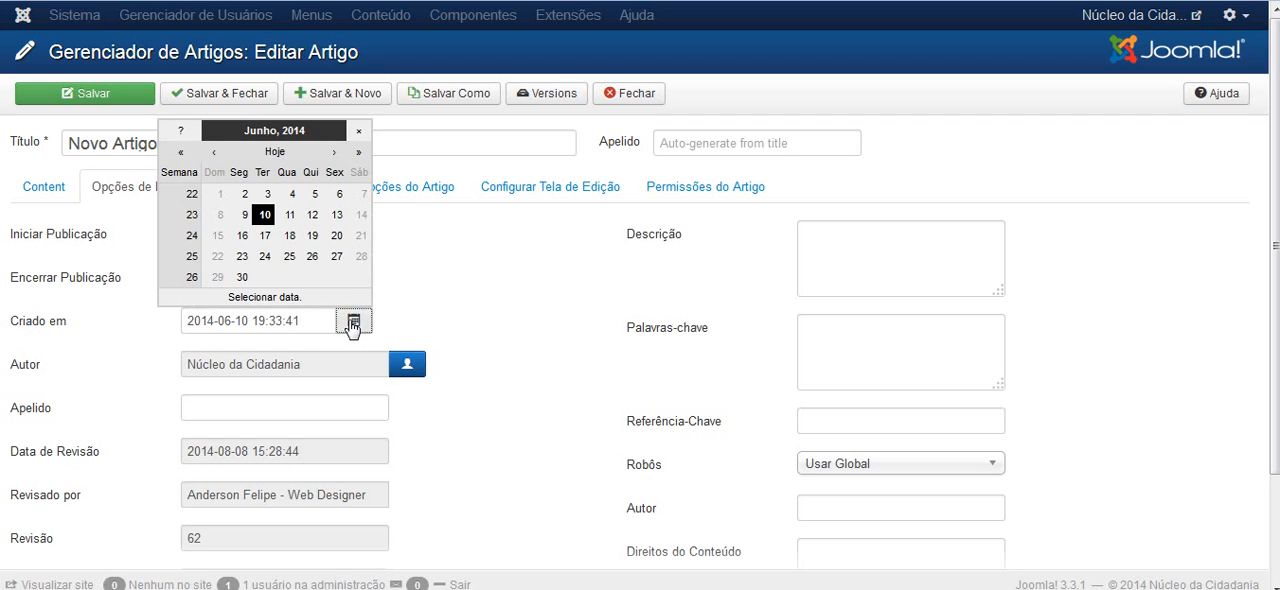
left_click(336, 153)
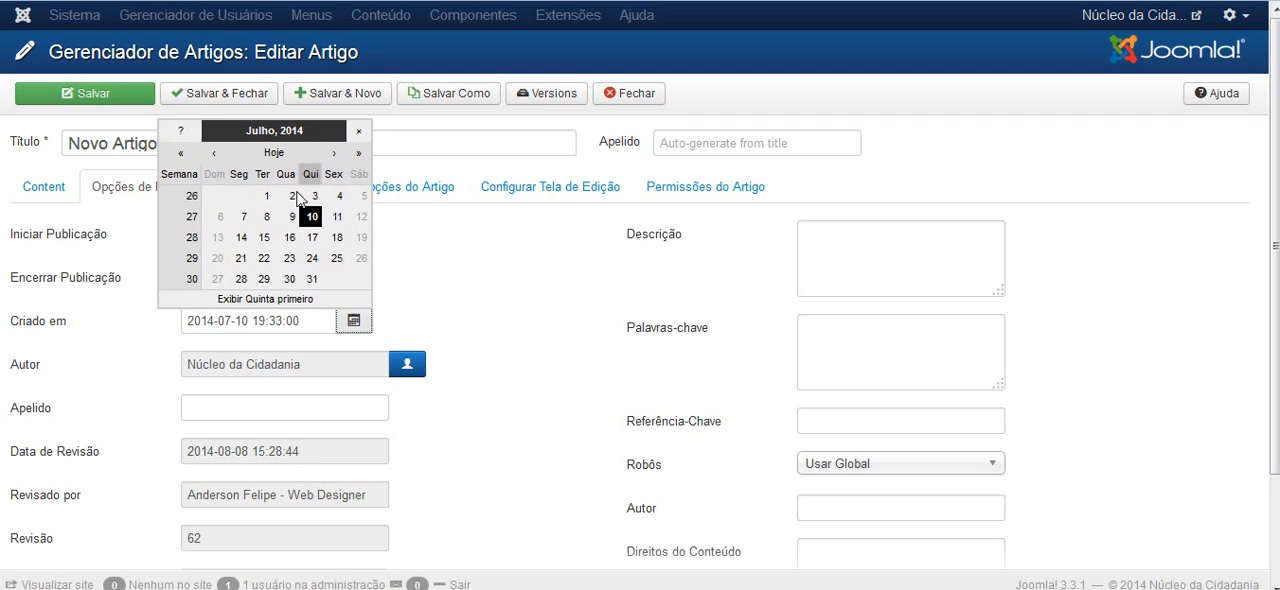
left_click(334, 153)
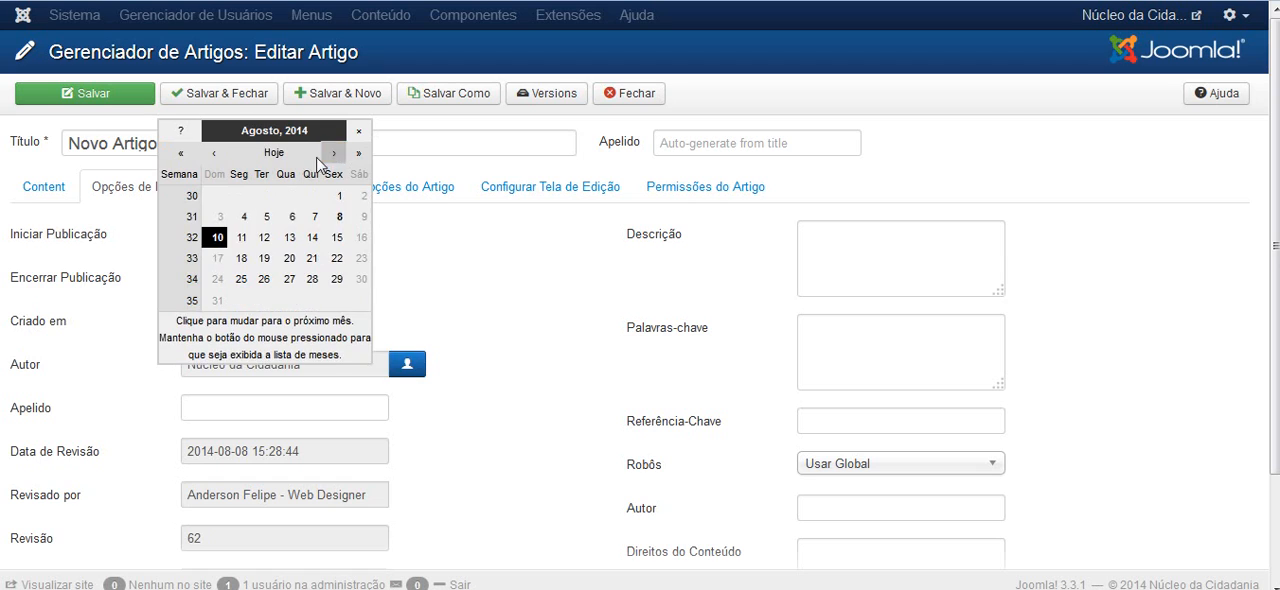
left_click(215, 238)
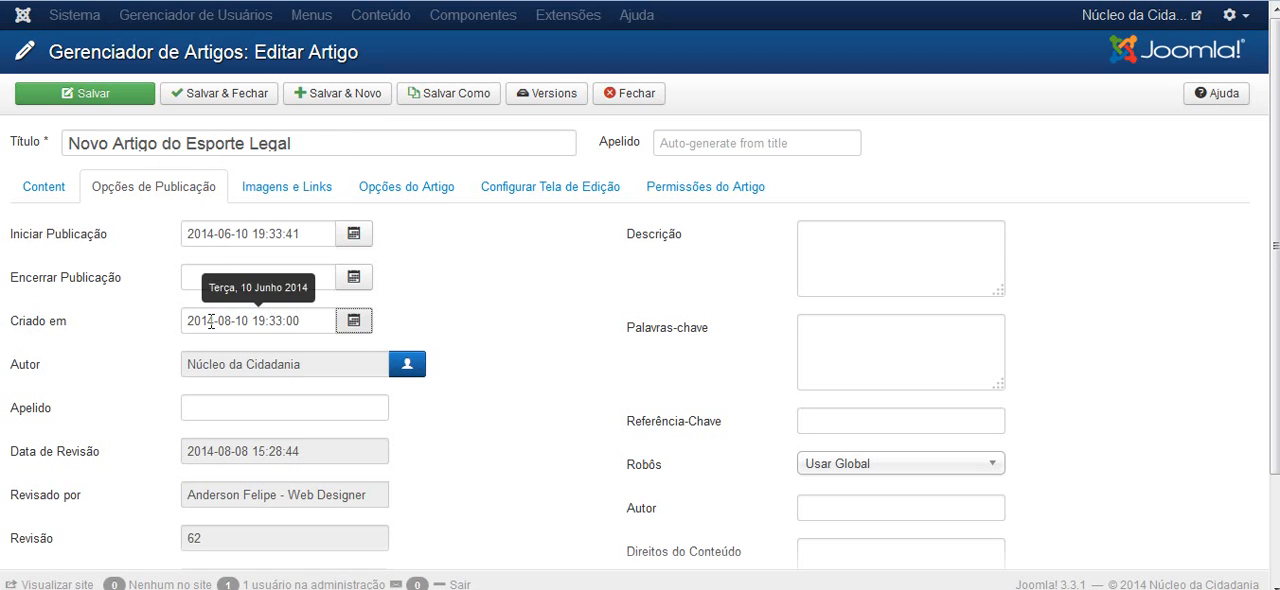
Set the article's start-publishing date to 10 August 2014, matching the creation date
left_click(353, 240)
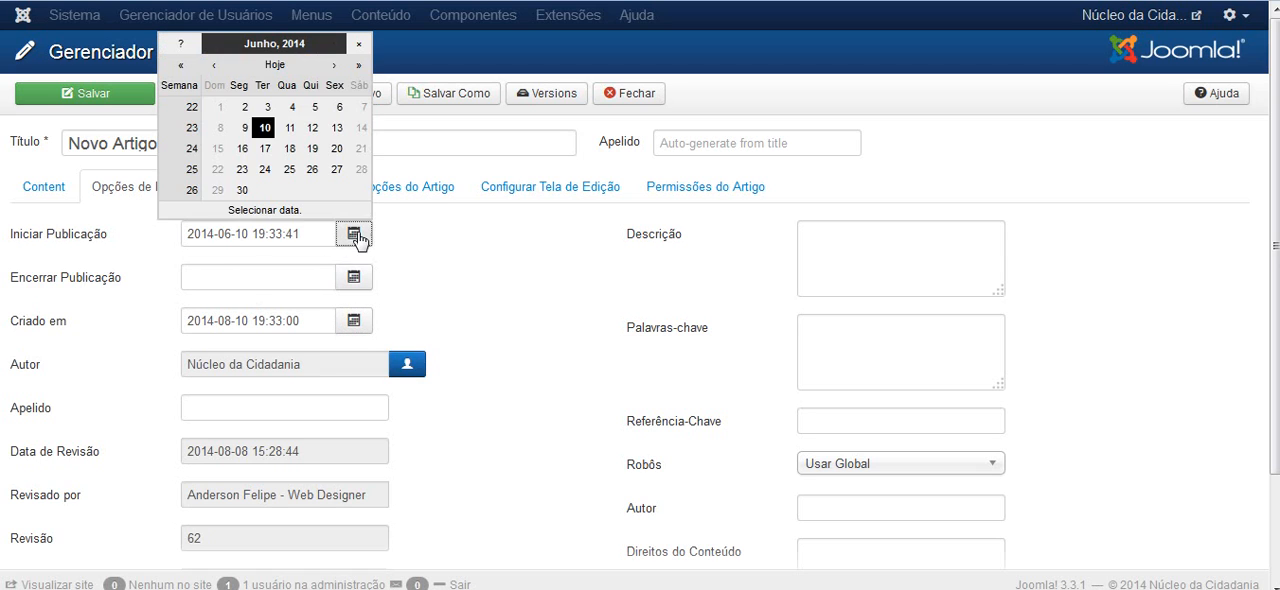
left_click(335, 68)
left_click(334, 66)
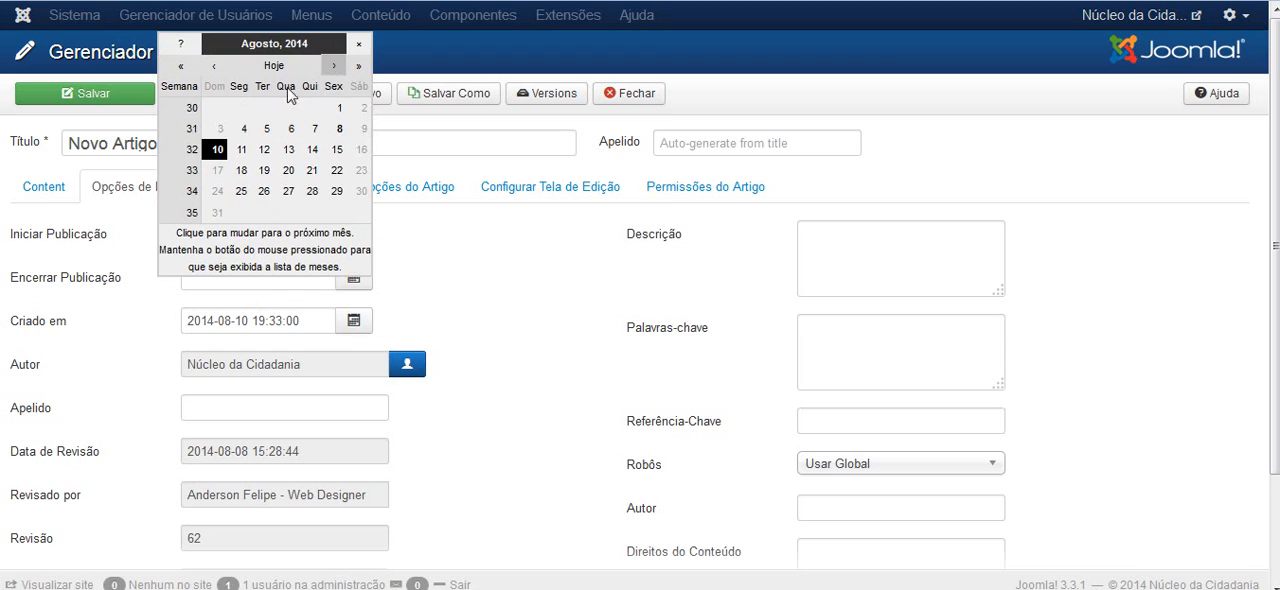
left_click(217, 149)
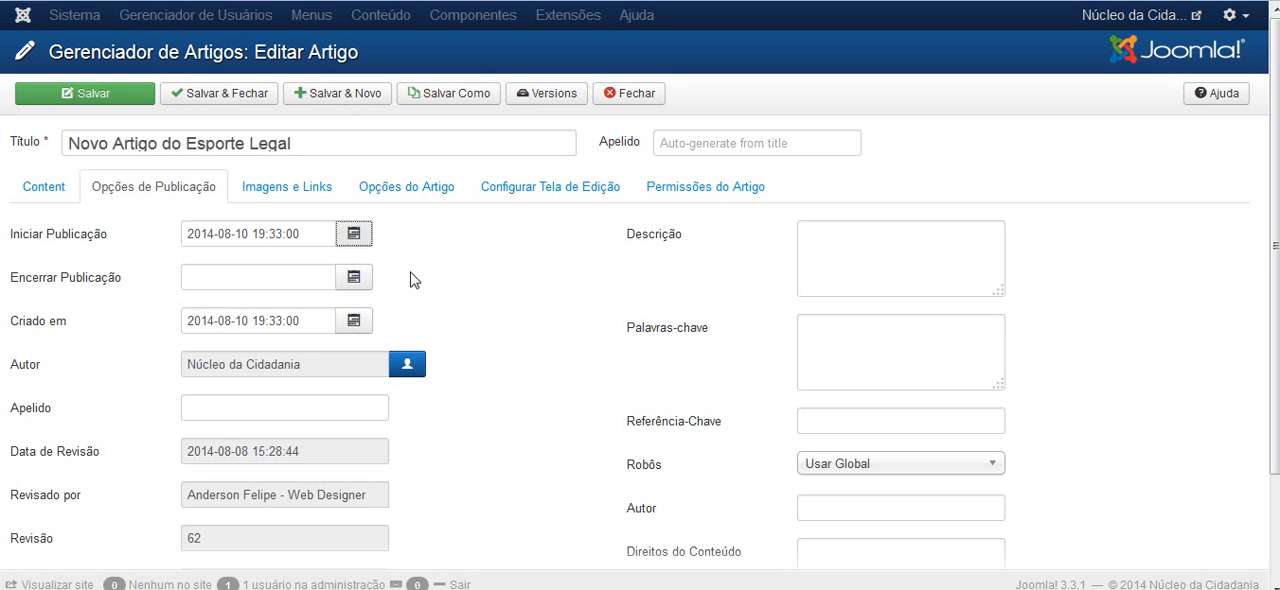
left_click(355, 320)
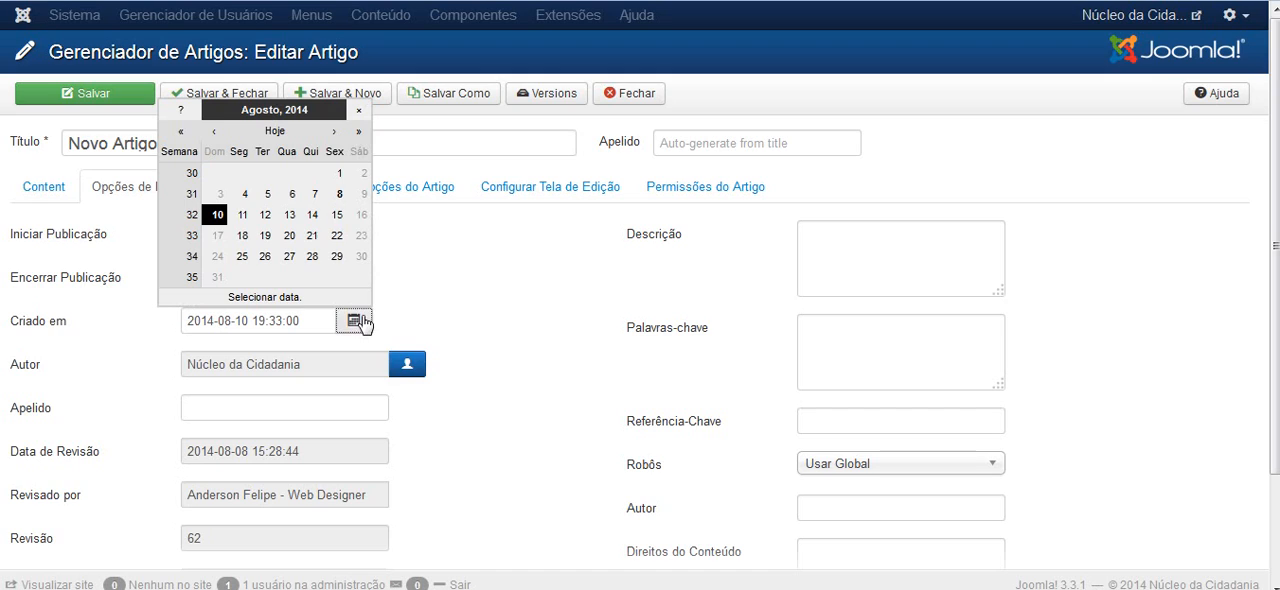
left_click(450, 280)
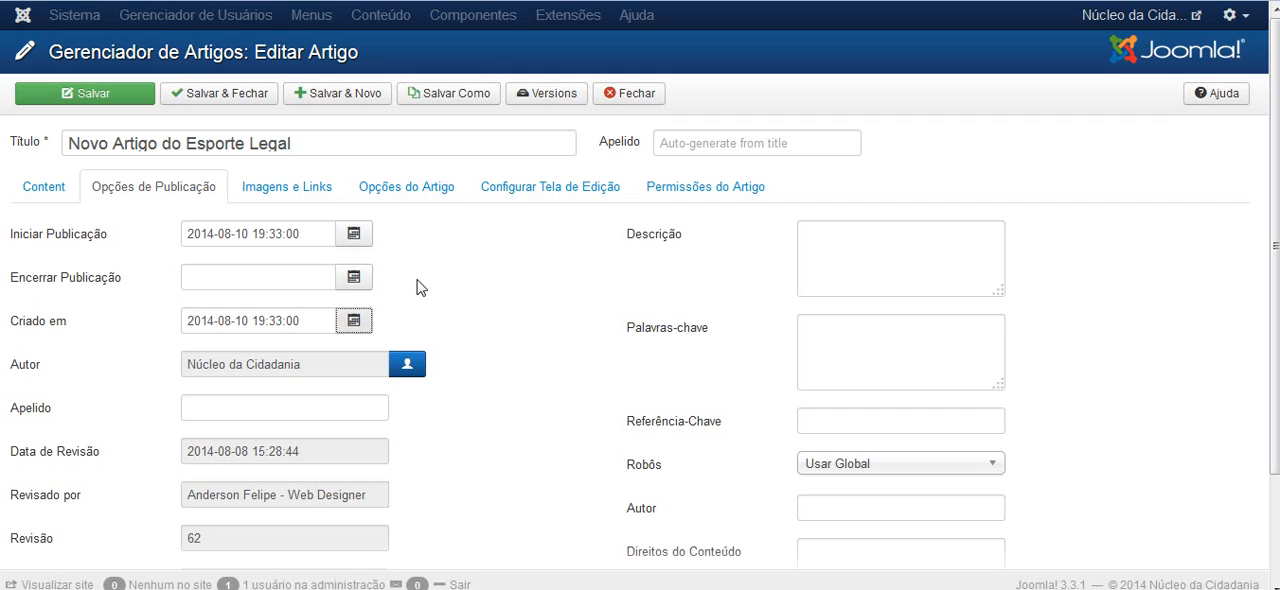
Set the hour to 20 in both the start-publishing and creation times
left_click(259, 233)
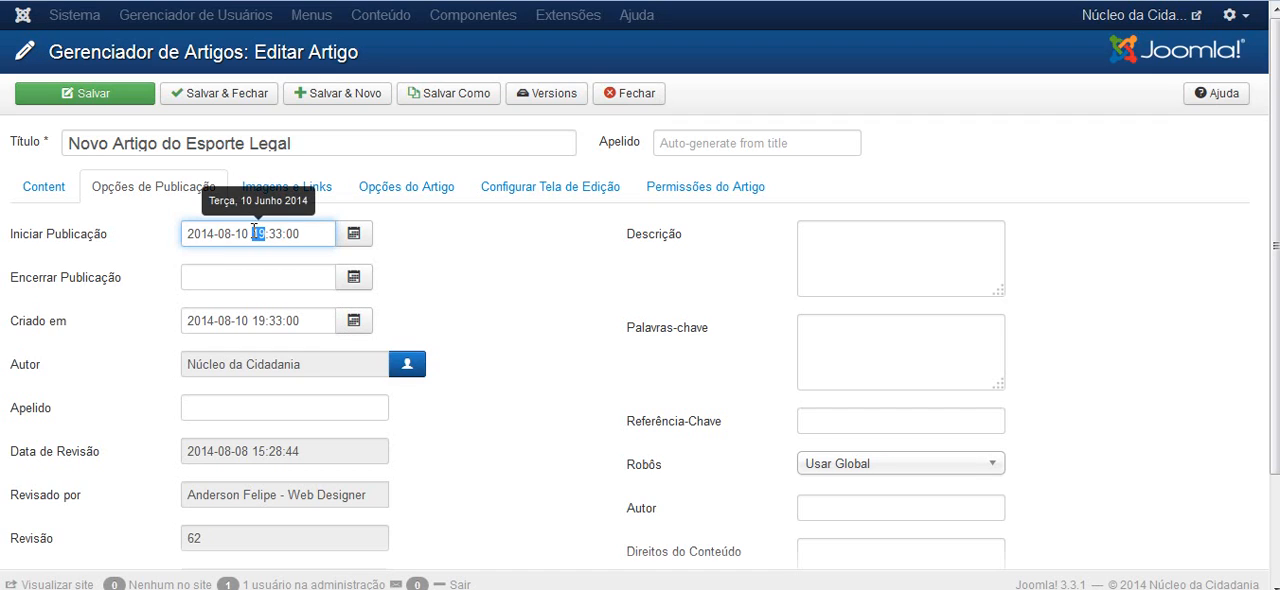
left_click(268, 236)
double_click(257, 233)
type("0")
double_click(258, 320)
type("20")
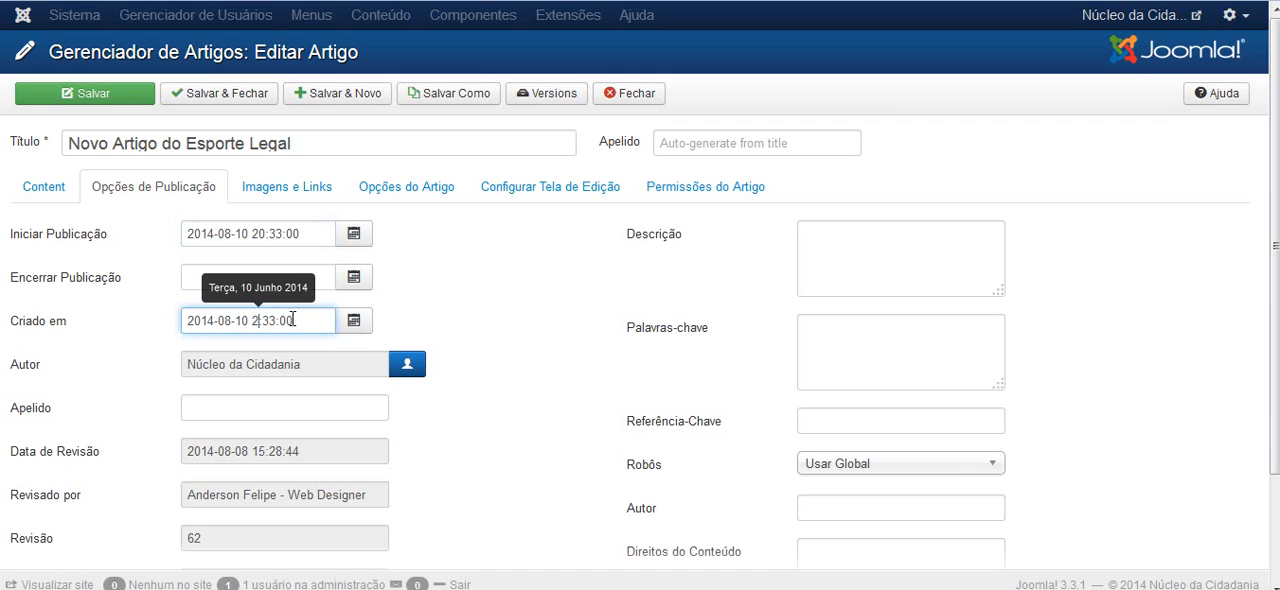
Set both the start-publishing and creation times to 19:34:00
left_click(279, 234)
double_click(257, 234)
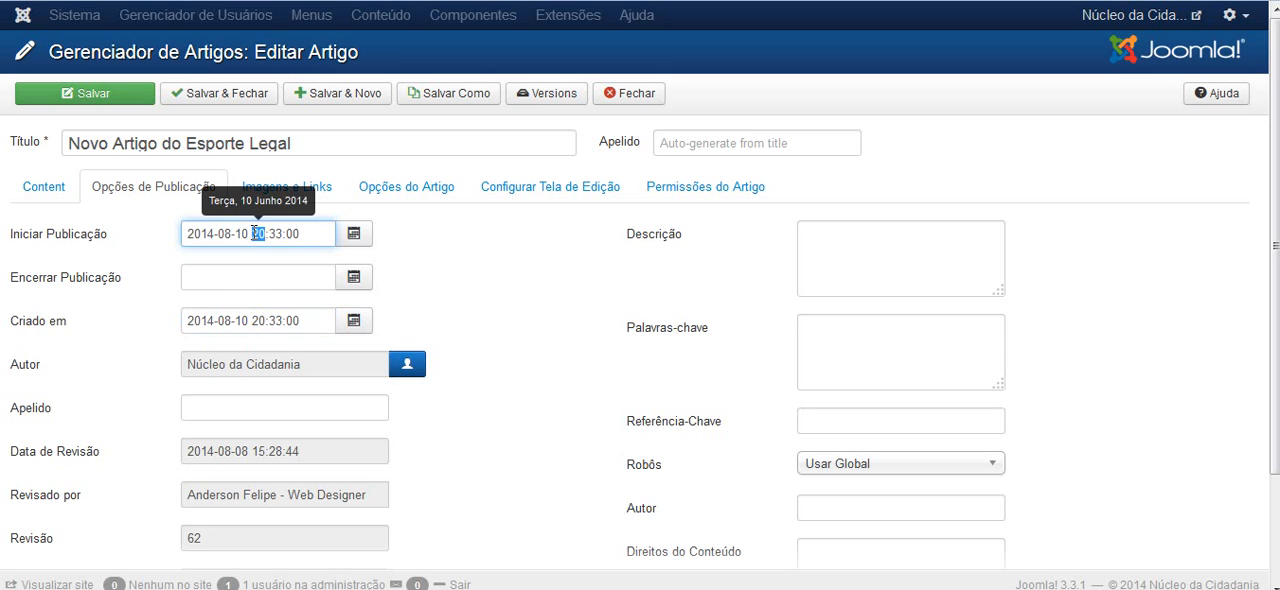
type("19")
double_click(258, 320)
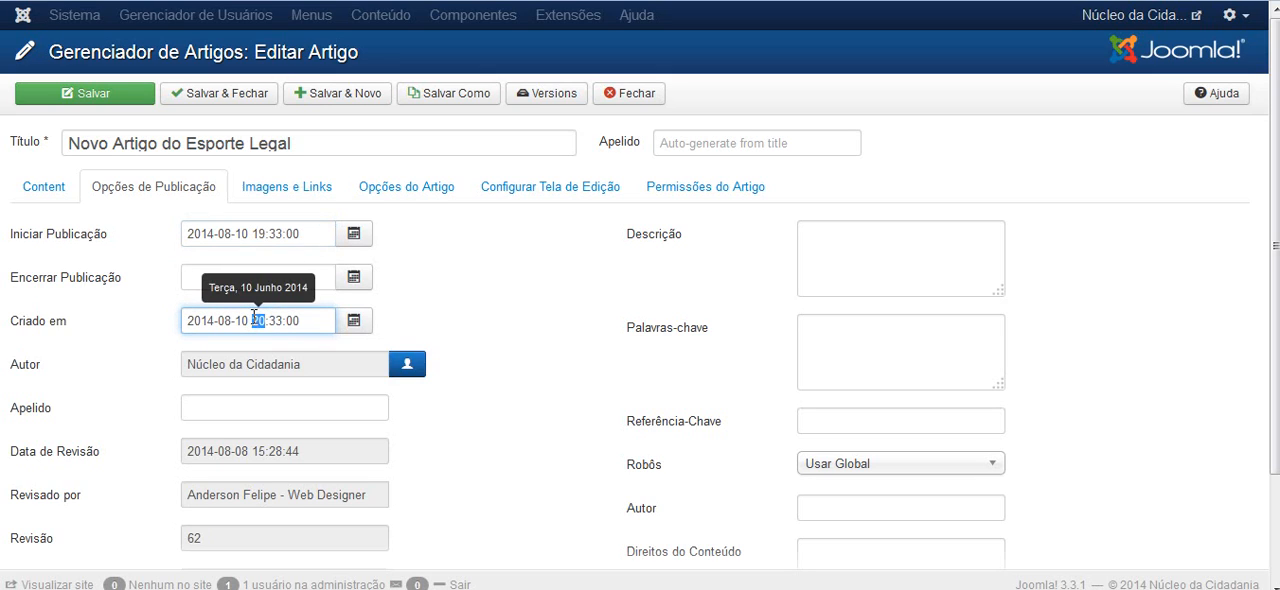
type("29")
left_click(279, 234)
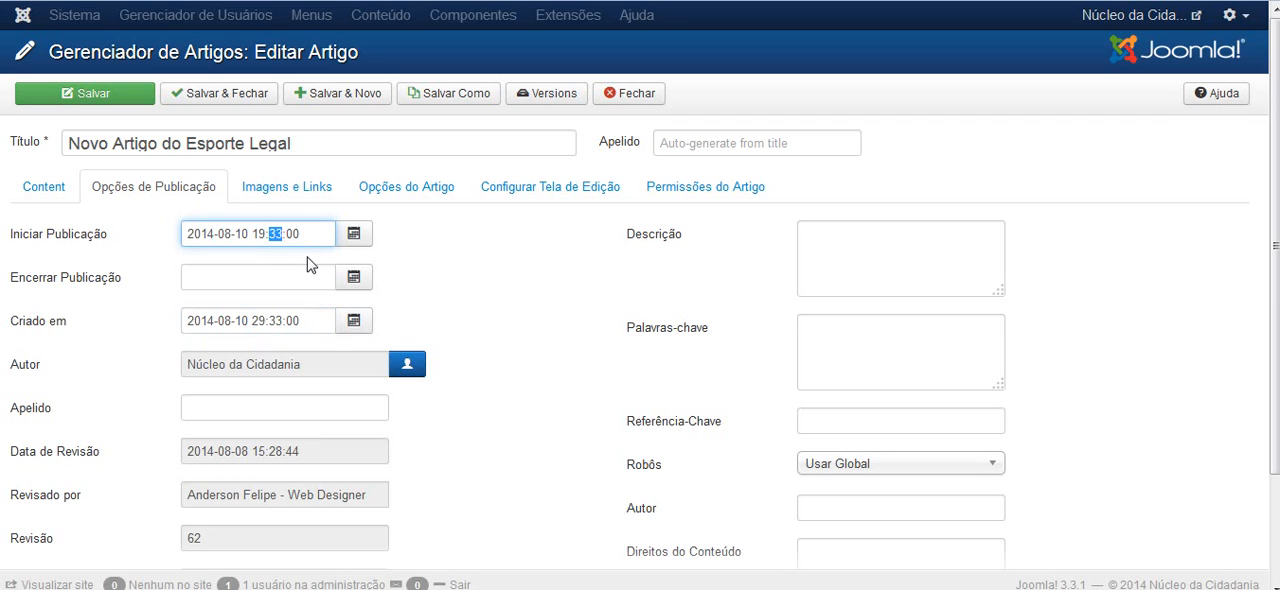
type("34")
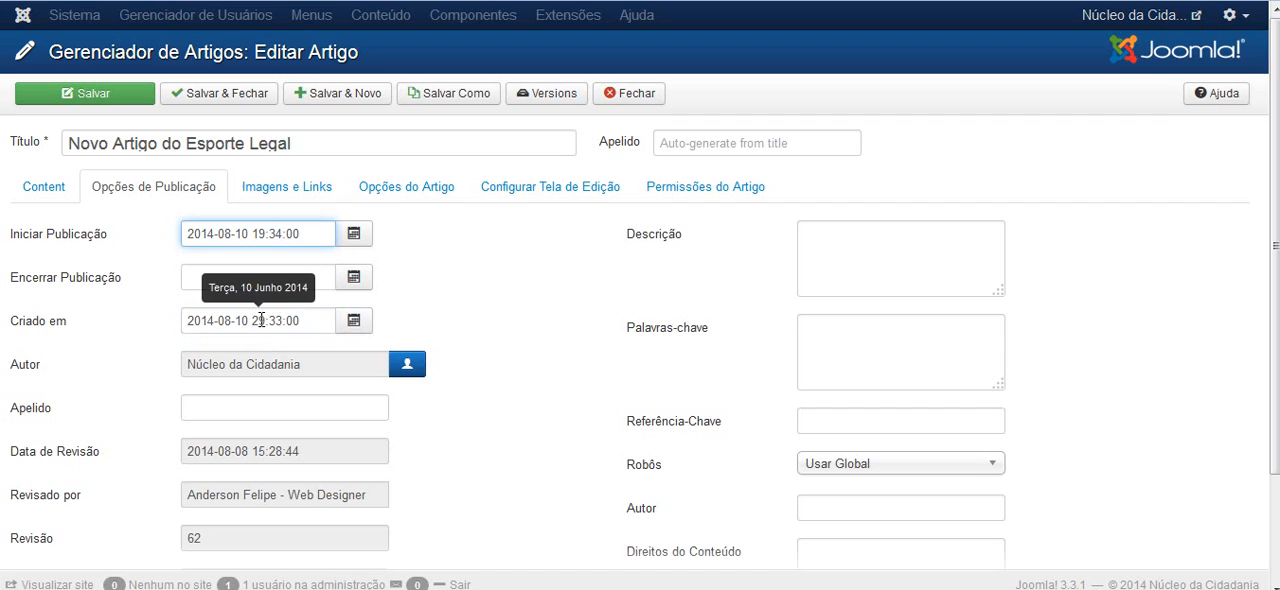
left_click_drag(259, 320, 277, 321)
type("19")
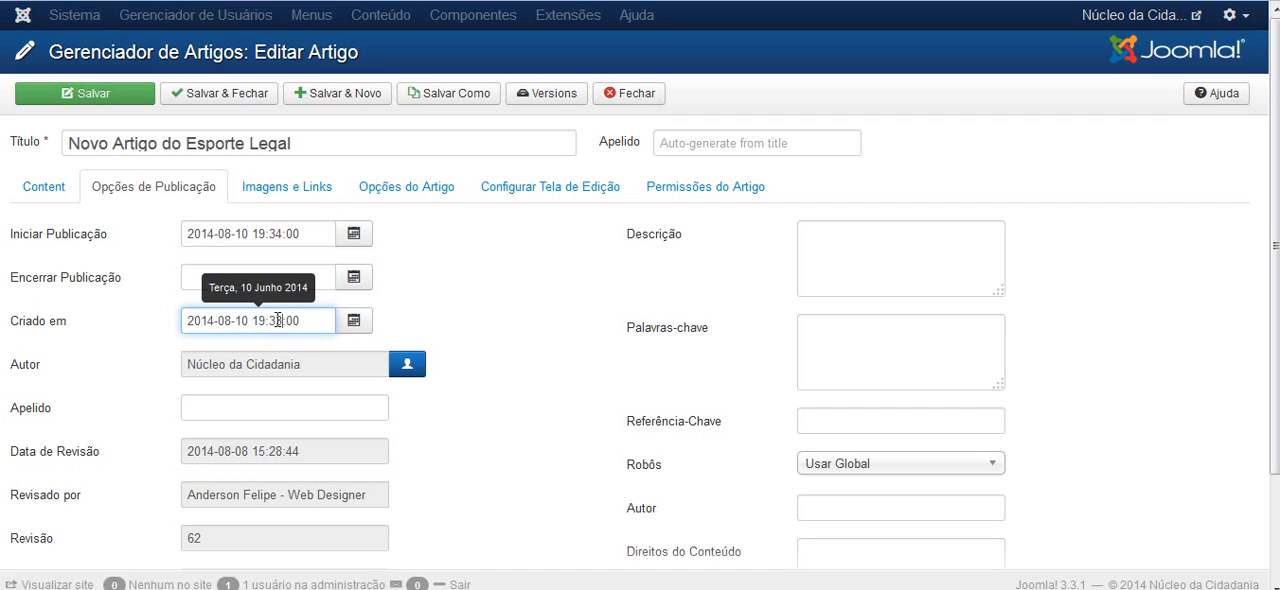
type("4")
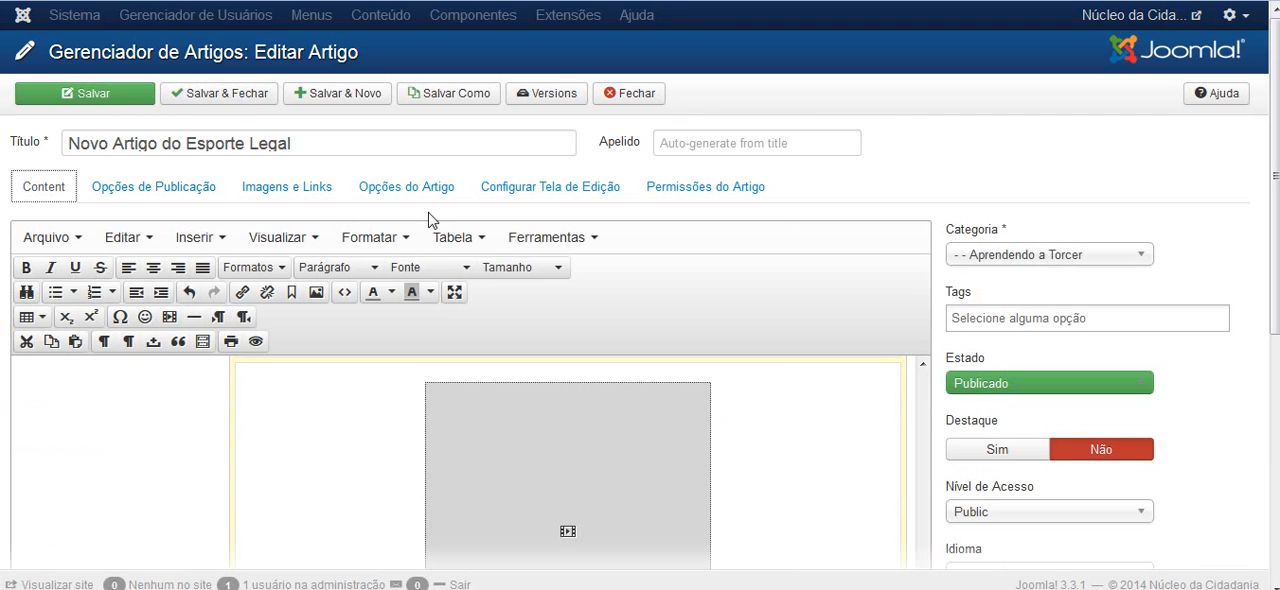
Review the article's content, including the video, Fotos and Depoimentos sections
scroll(2, 266, "down", 1)
scroll(2, 266, "down", 4)
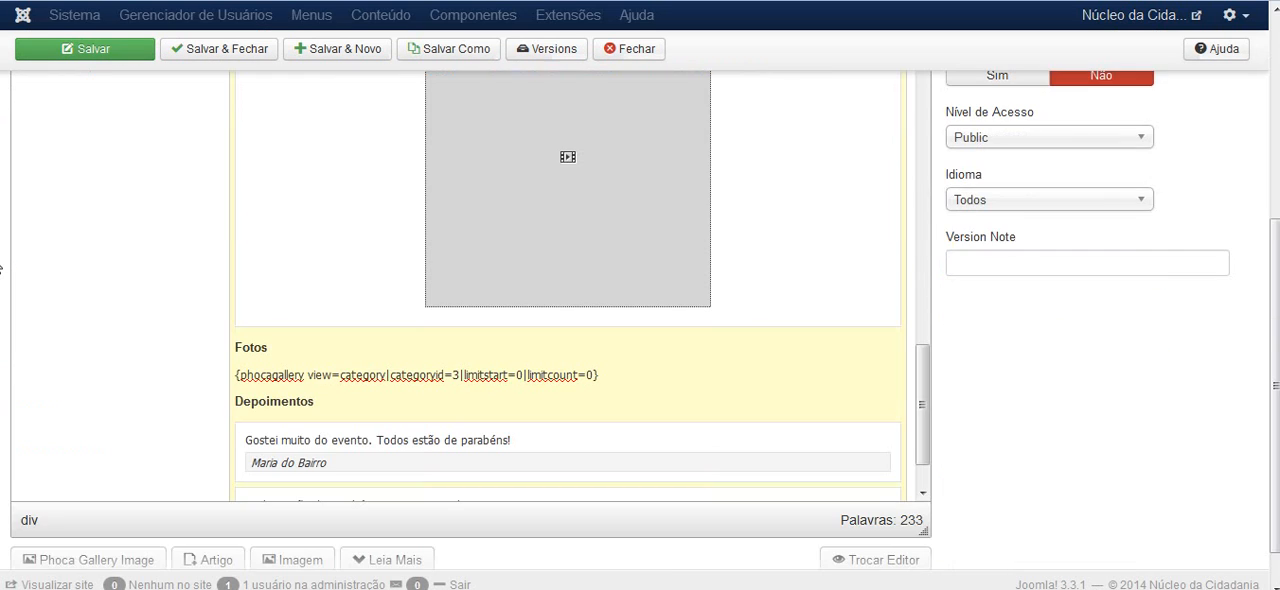
scroll(2, 266, "up", 3)
scroll(2, 266, "up", 1)
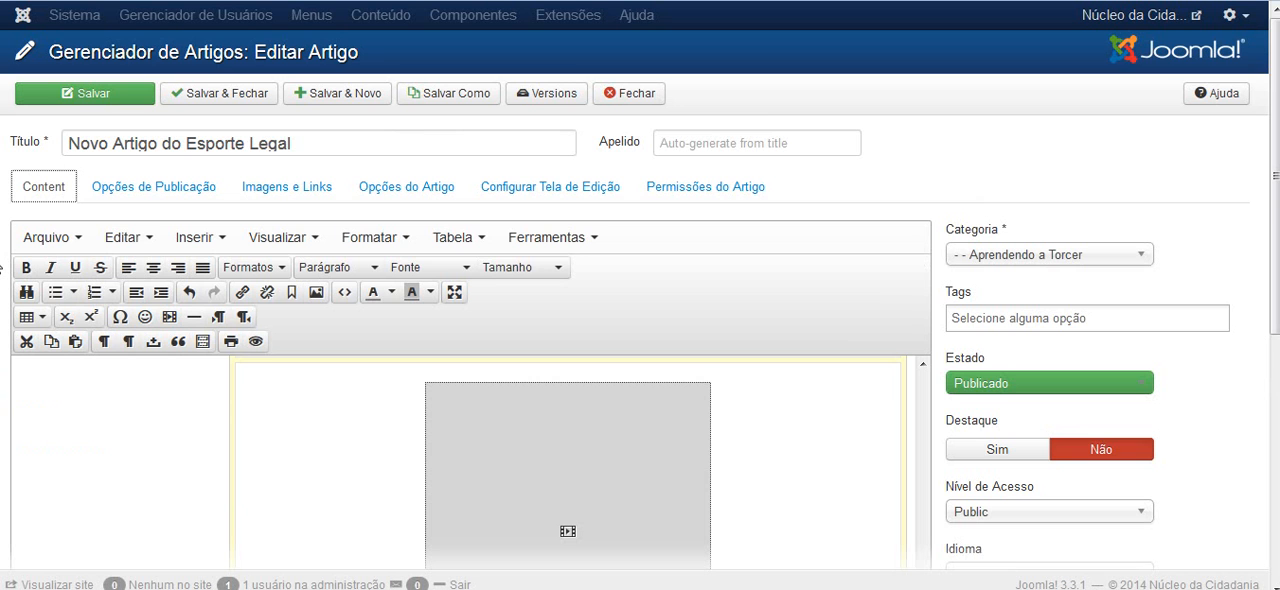